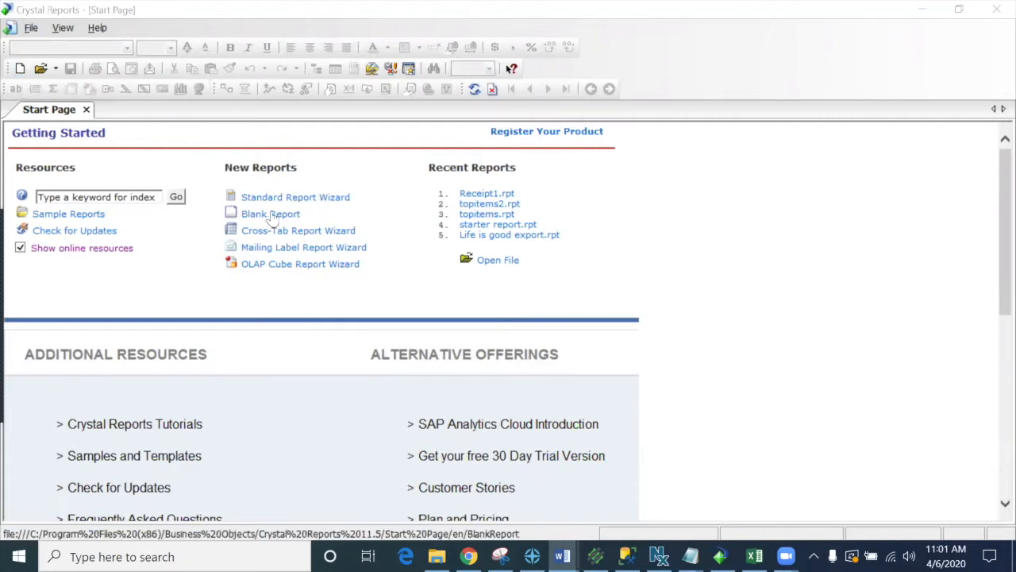
Start a new standard report and collapse the expanded OLE DB (ADO) and Create New Connection folders in the data sources
left_click(20, 69)
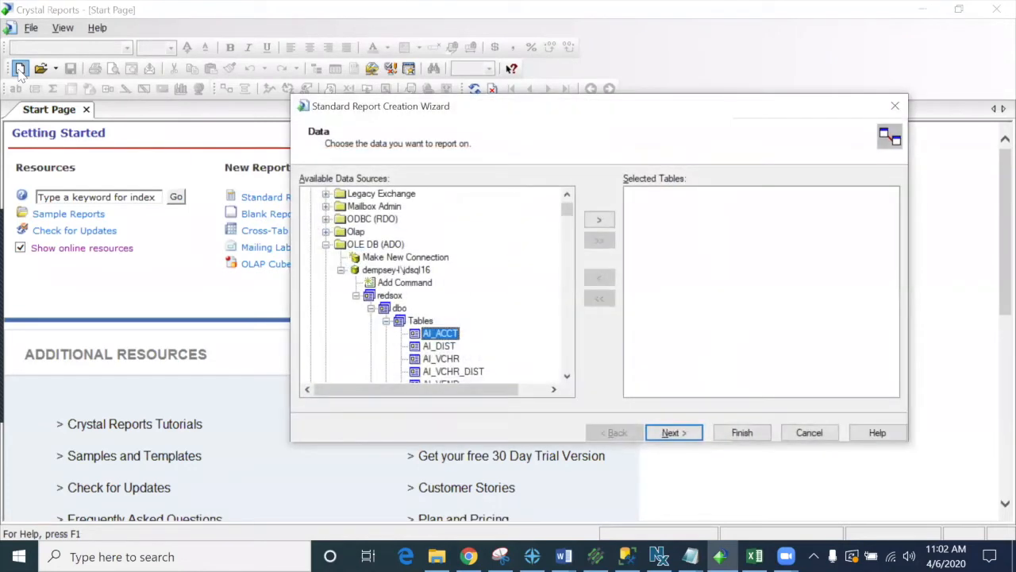
left_click_drag(512, 114, 424, 69)
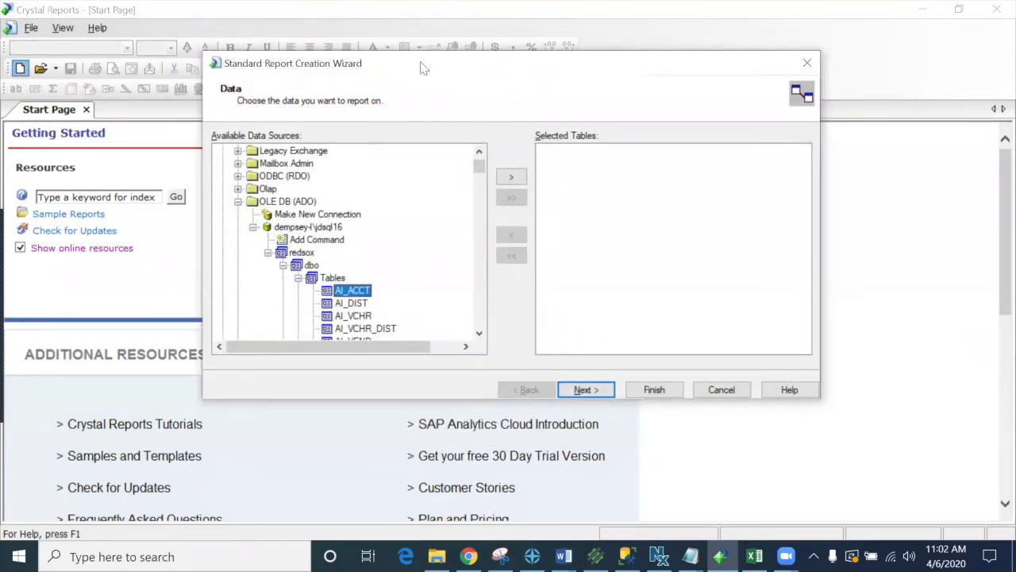
left_click(239, 201)
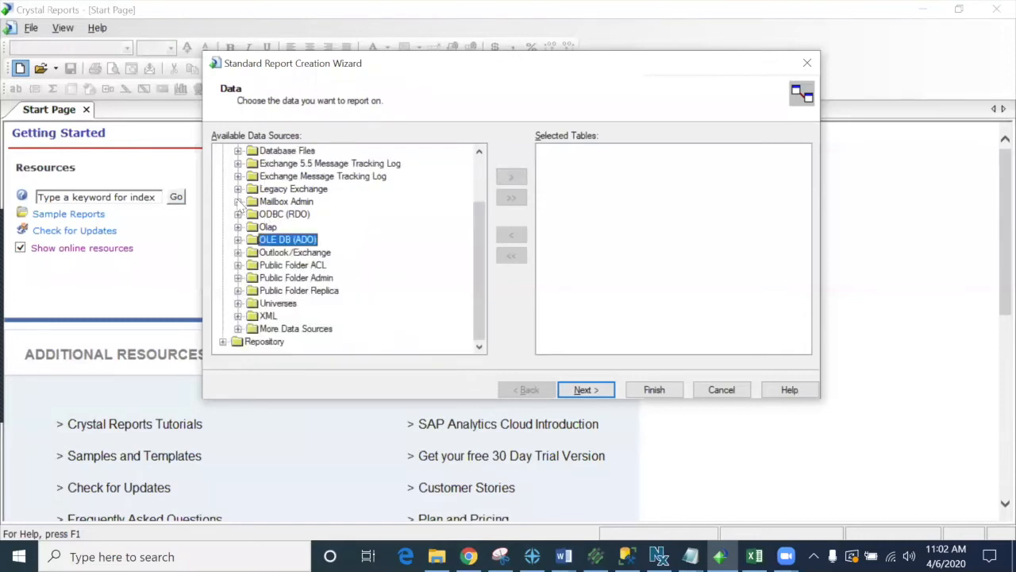
left_click_drag(478, 248, 487, 188)
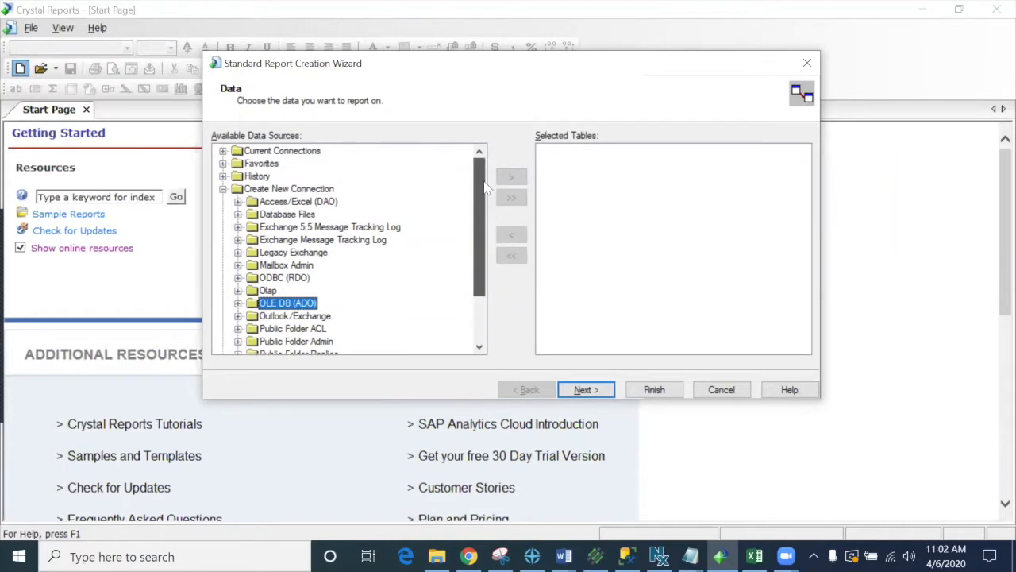
left_click(223, 189)
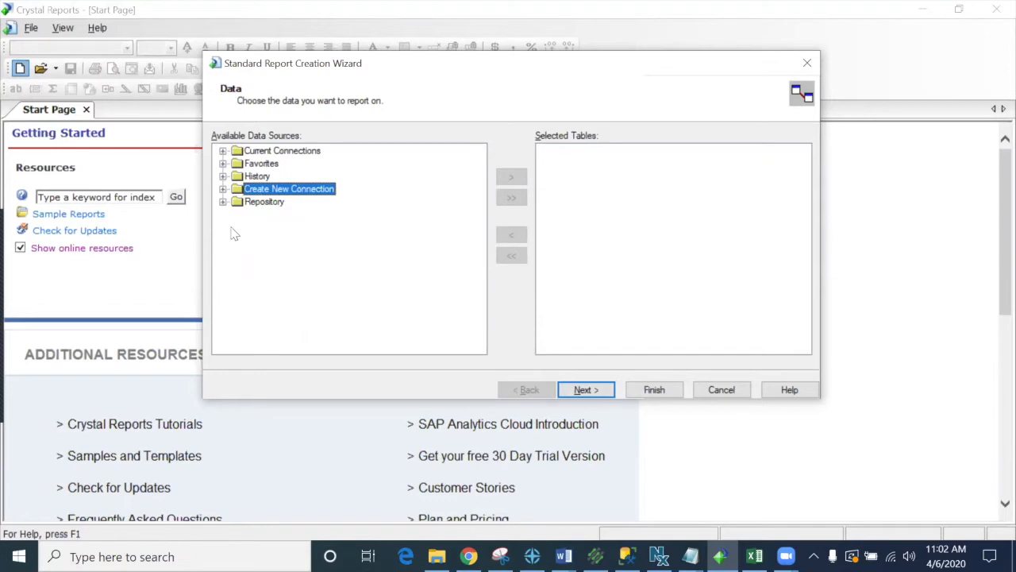
Check the History connections and start a new OLE DB (ADO) connection under Create New Connection
left_click(223, 176)
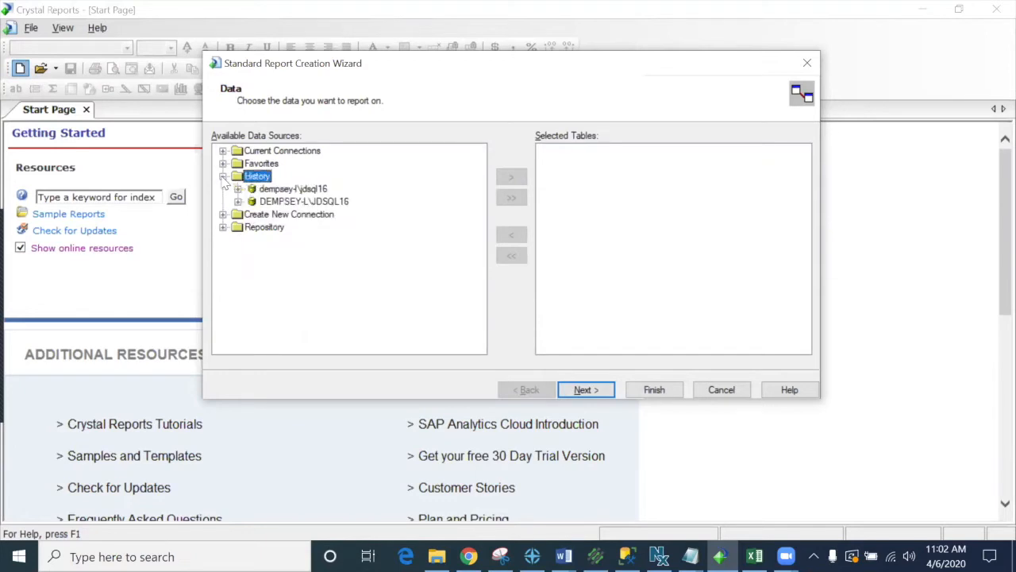
left_click(223, 176)
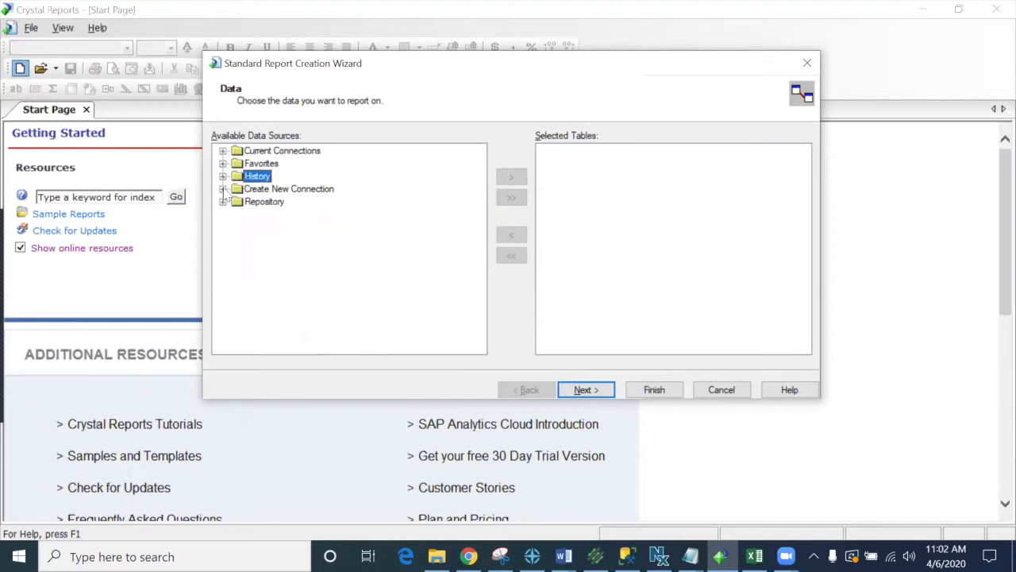
left_click(223, 189)
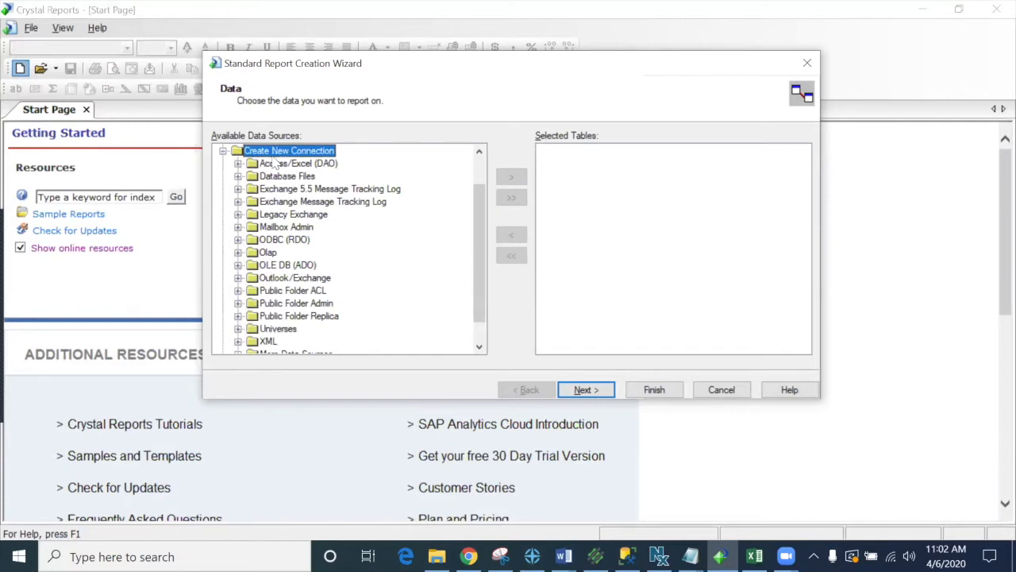
left_click(276, 265)
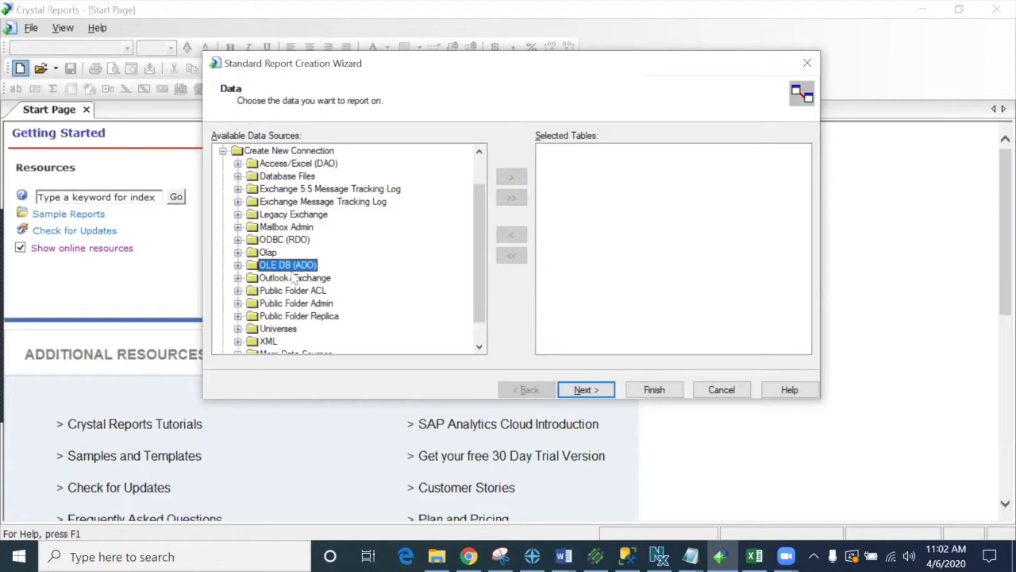
left_click(239, 265)
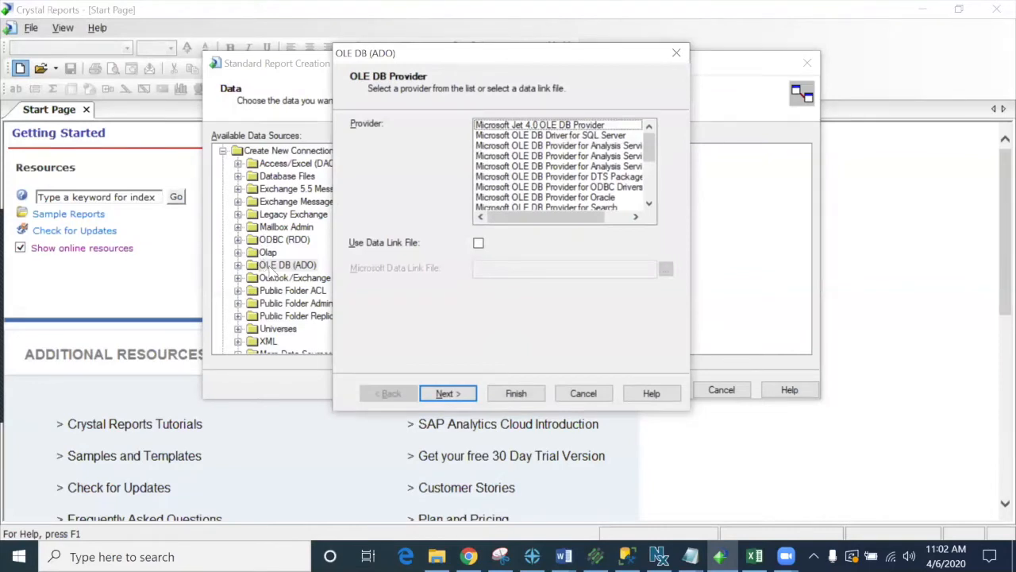
Try Microsoft OLE DB Provider for SQL Server and SQL Server Native Client 11.0 as the connection's provider
left_click(649, 204)
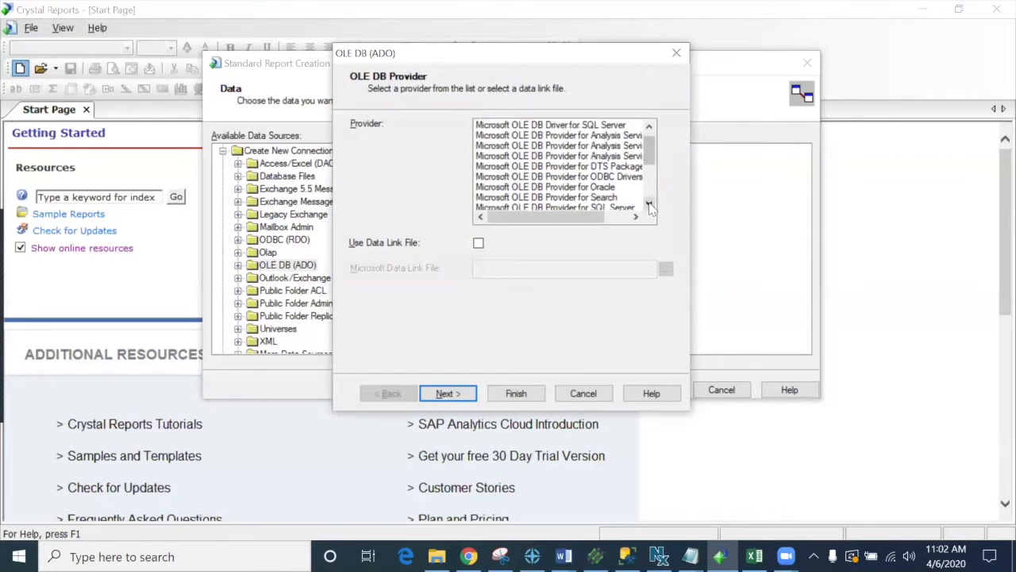
left_click(649, 204)
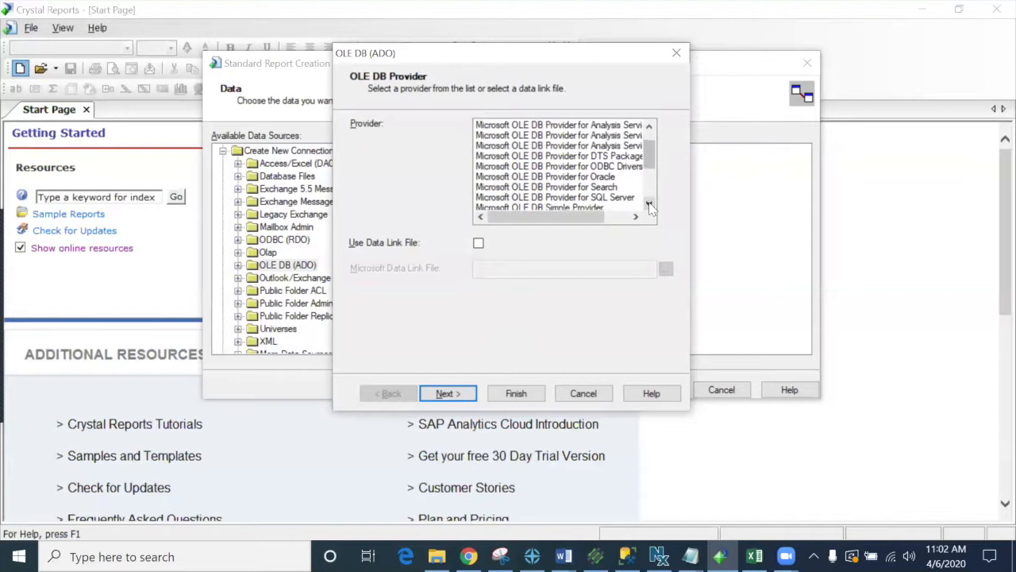
left_click(607, 198)
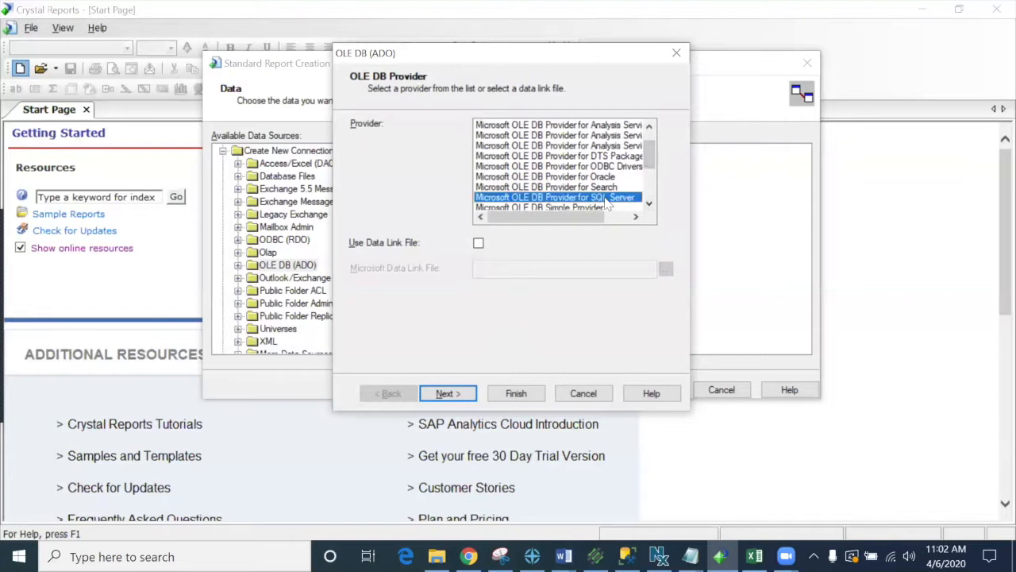
left_click(650, 205)
left_click(649, 204)
left_click(650, 204)
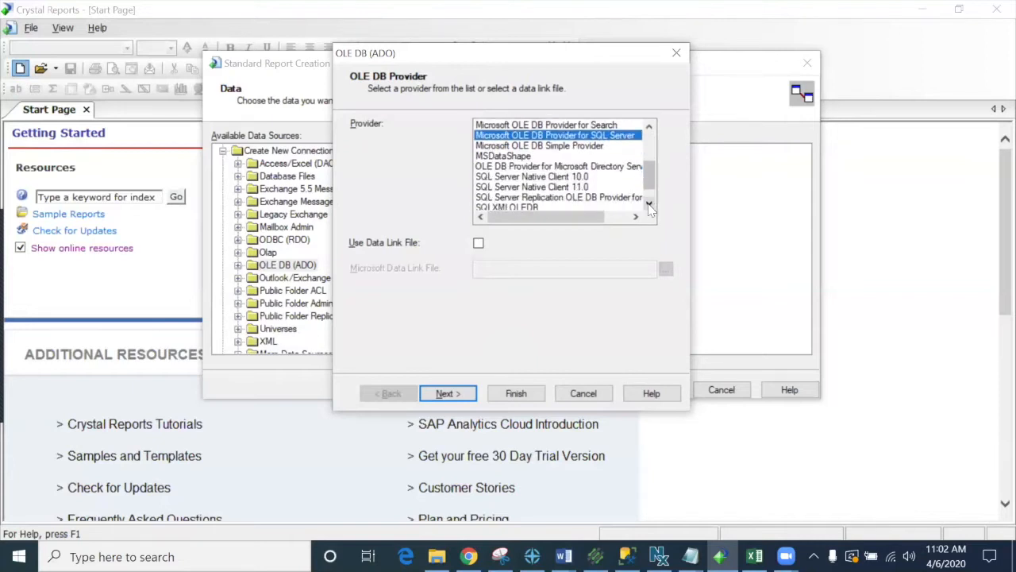
left_click(571, 188)
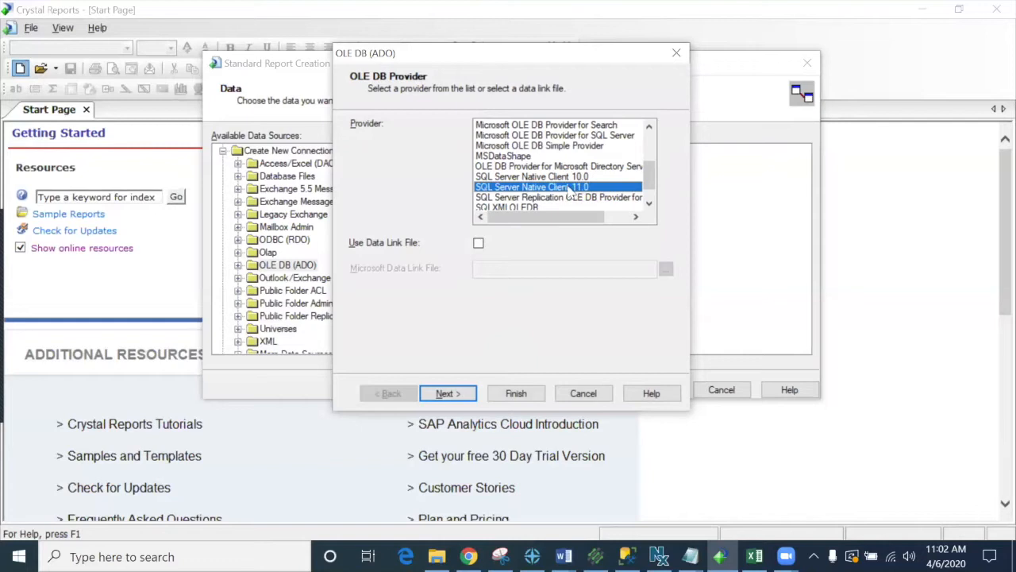
left_click(649, 126)
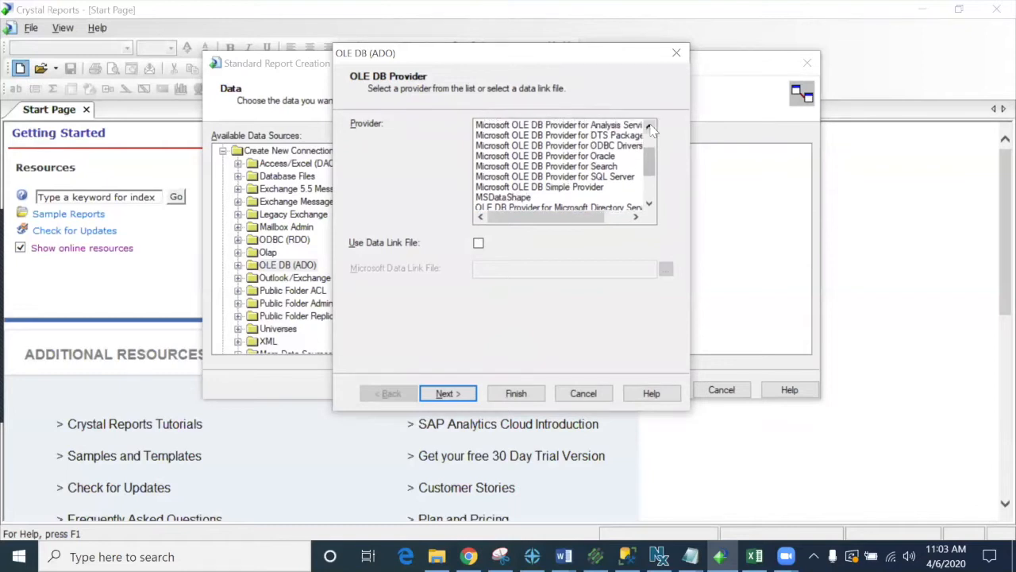
left_click(538, 178)
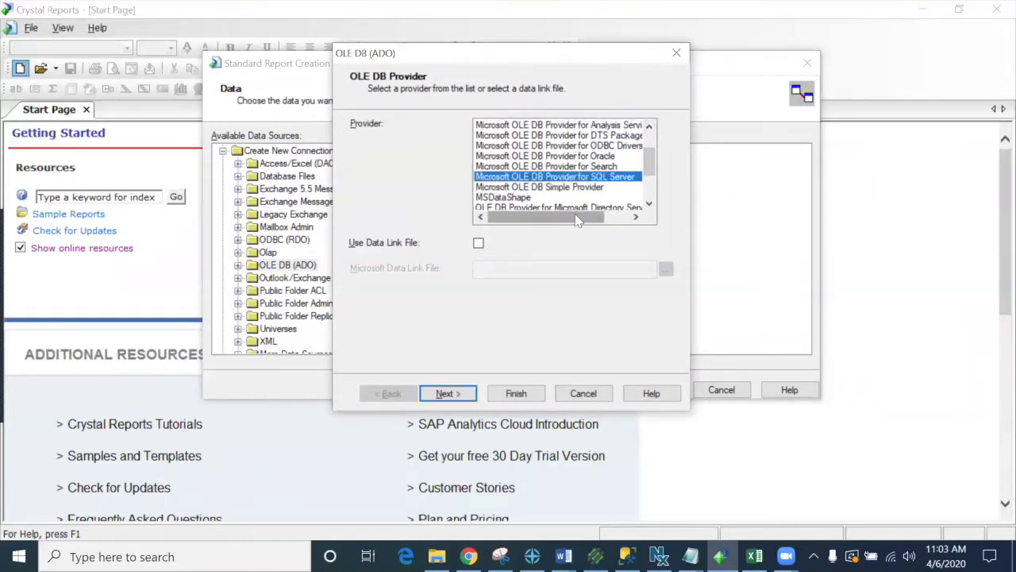
Choose SQL Server Native Client 11.0 as the OLE DB provider and continue to the connection information
left_click(648, 204)
left_click(648, 205)
left_click(648, 205)
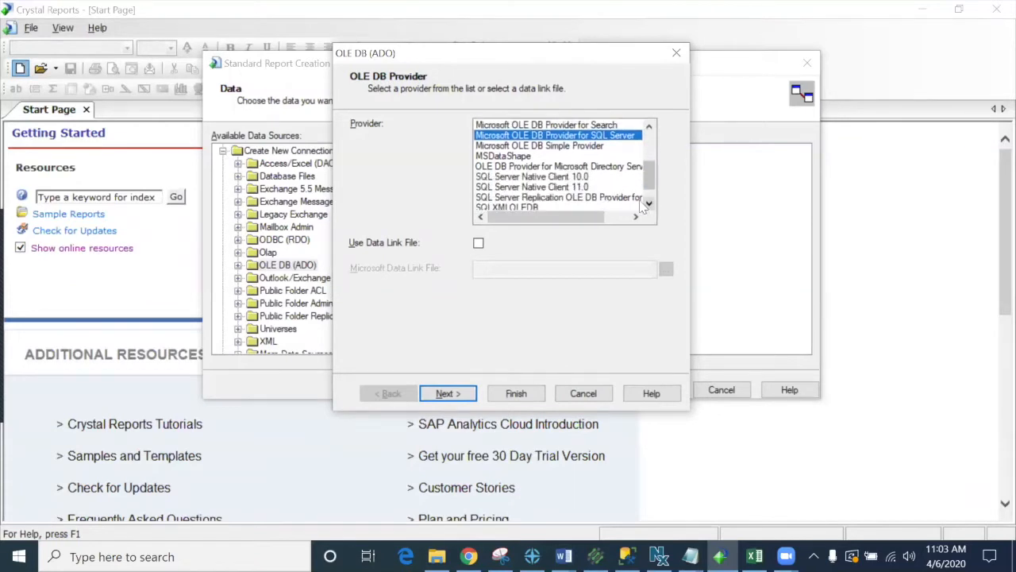
left_click(540, 189)
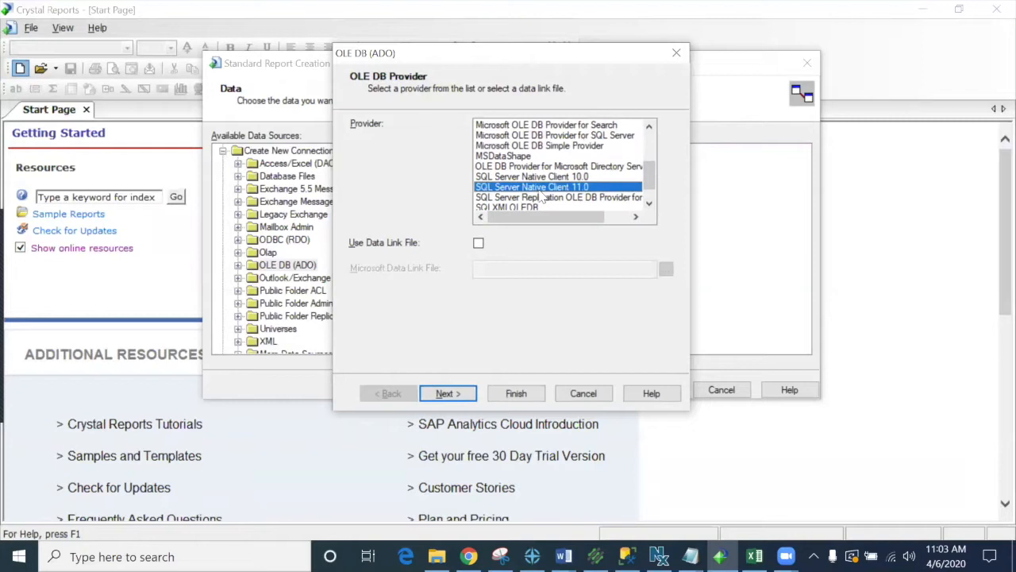
left_click(448, 394)
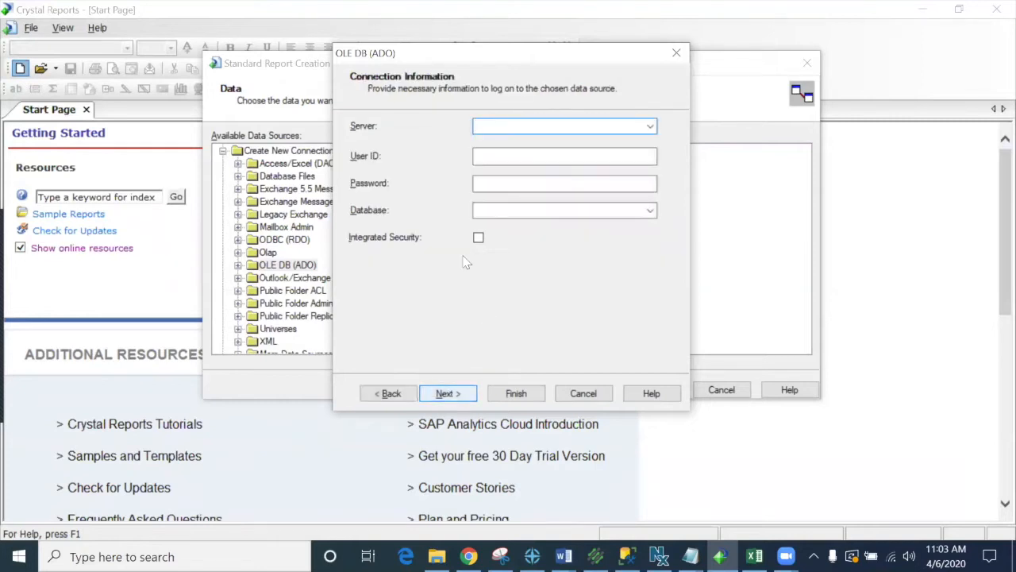
Set the connection's server to DEMPSEY-L\JDSQL16 and its user ID to sa
left_click(649, 127)
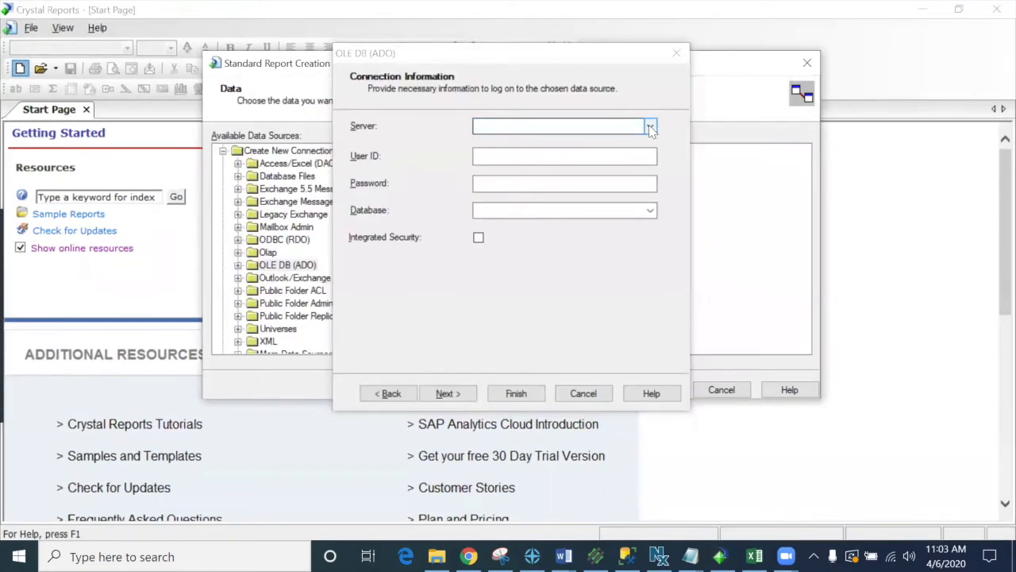
left_click(650, 129)
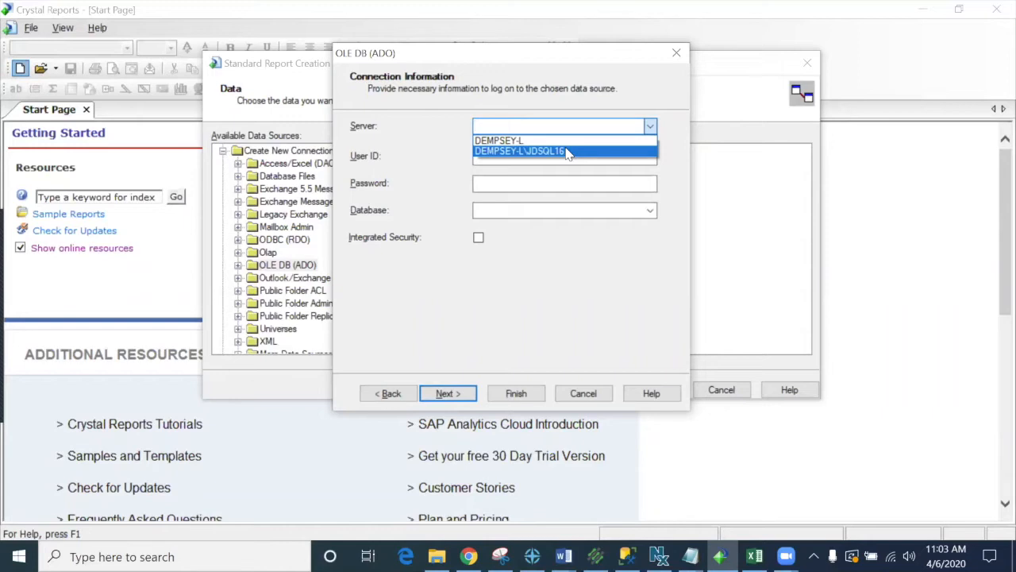
left_click(567, 152)
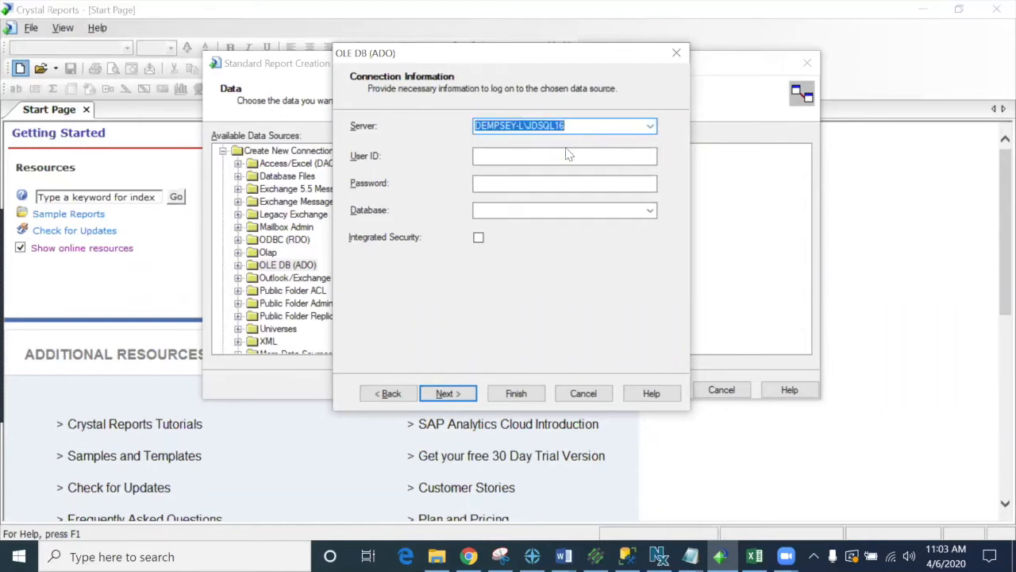
left_click(535, 155)
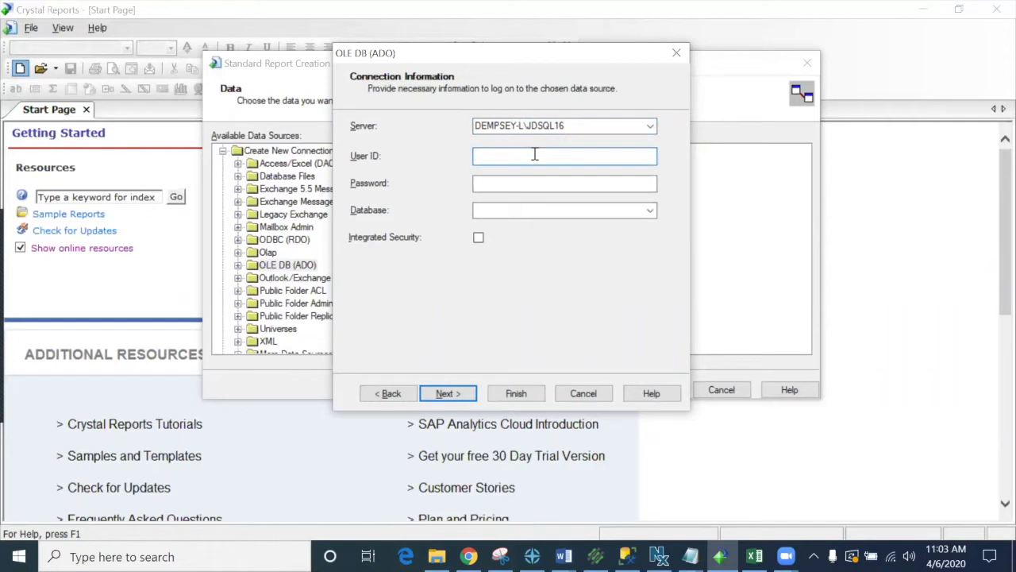
type("sa")
key("Tab")
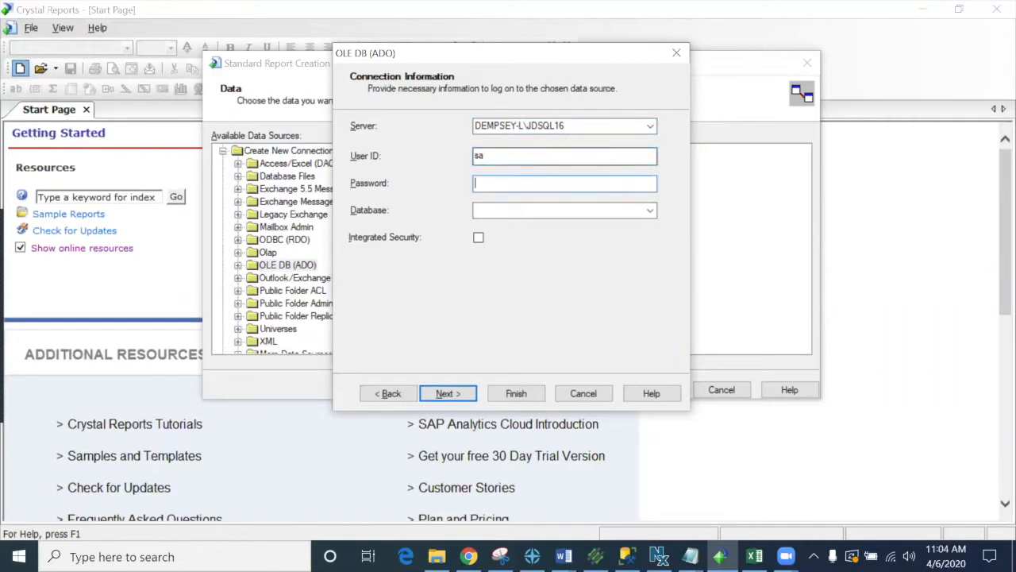
Enter the account password and try to list the server's databases
type("••••••••••••")
key("shift+Tab")
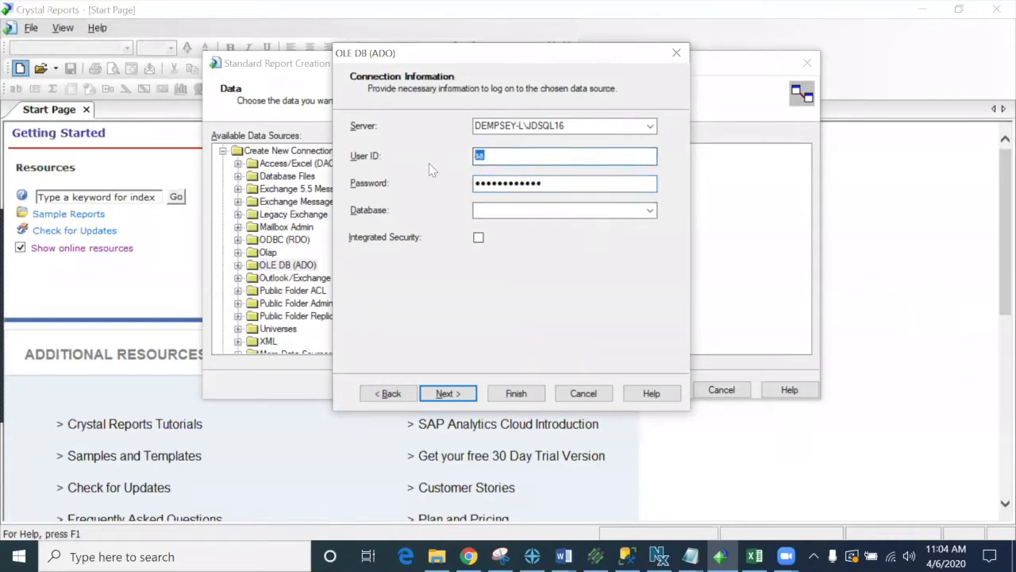
left_click_drag(567, 182, 463, 177)
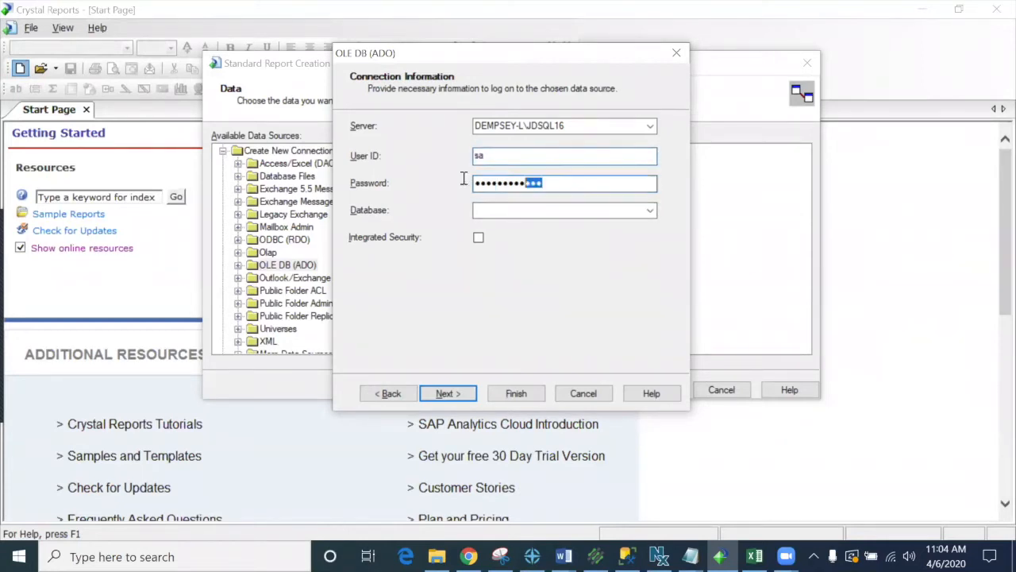
left_click(650, 211)
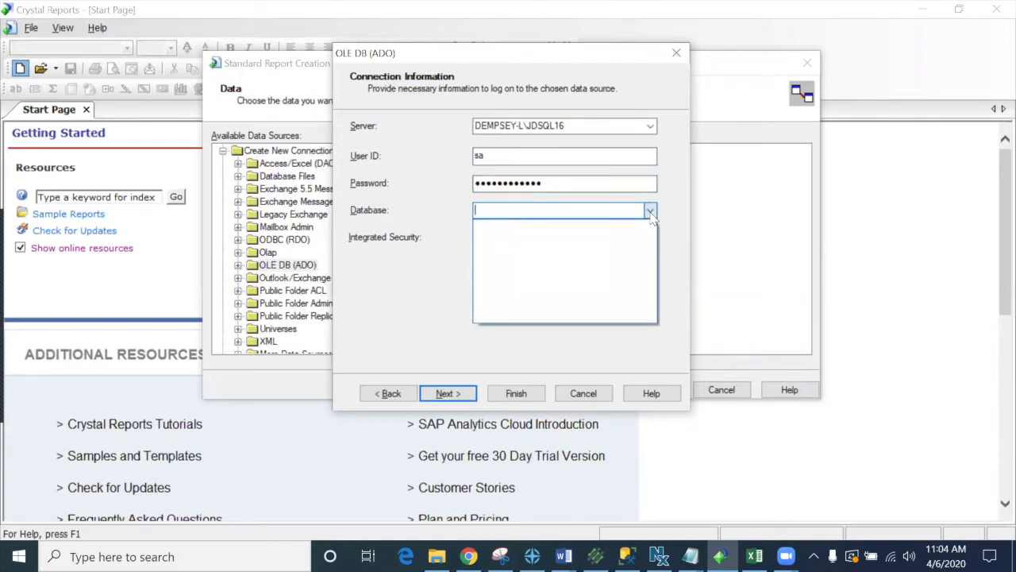
left_click(650, 211)
Replace the entry in the password field by retyping the account password
left_click_drag(583, 183, 402, 181)
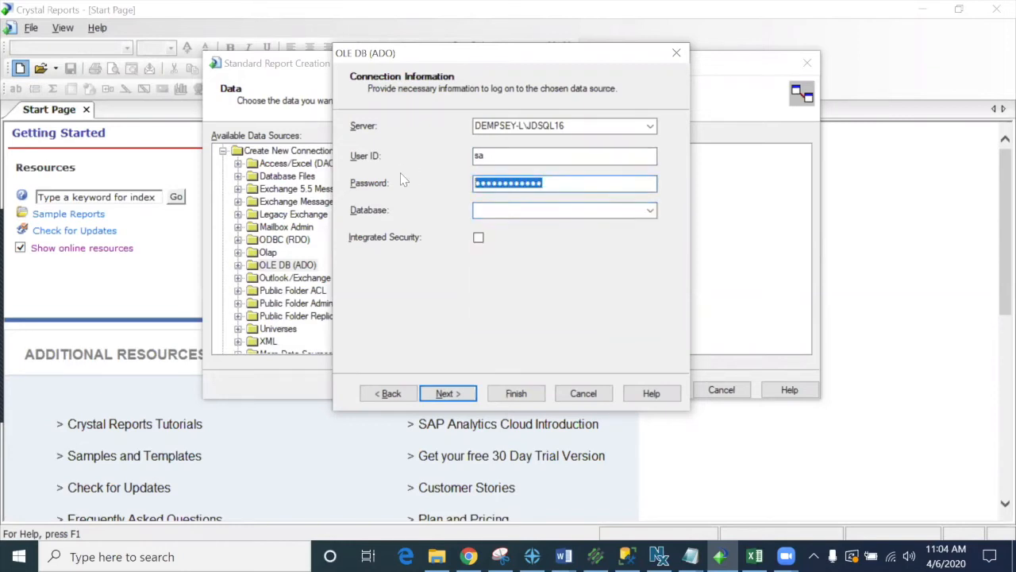
type("********")
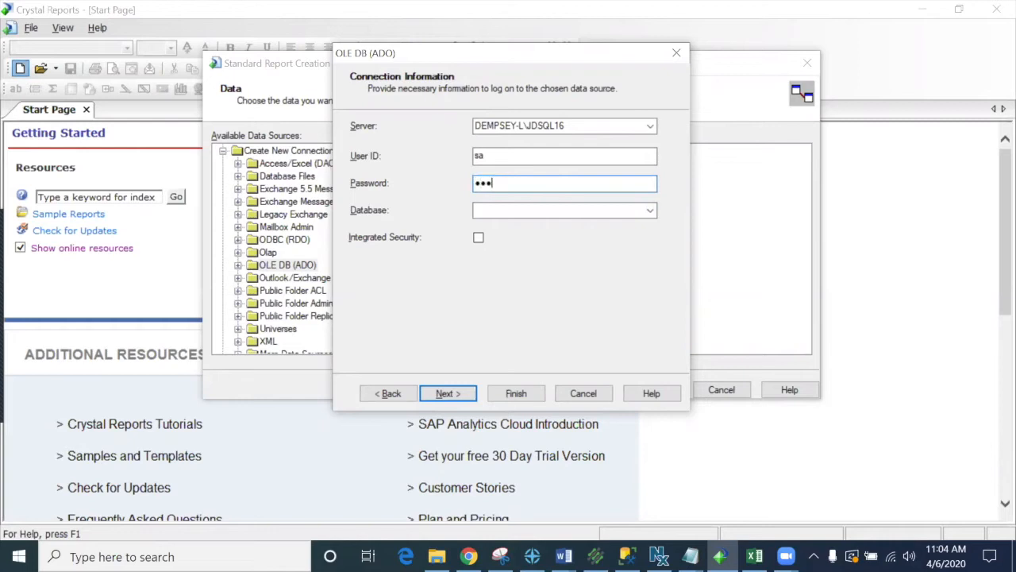
type("*****")
key("Tab")
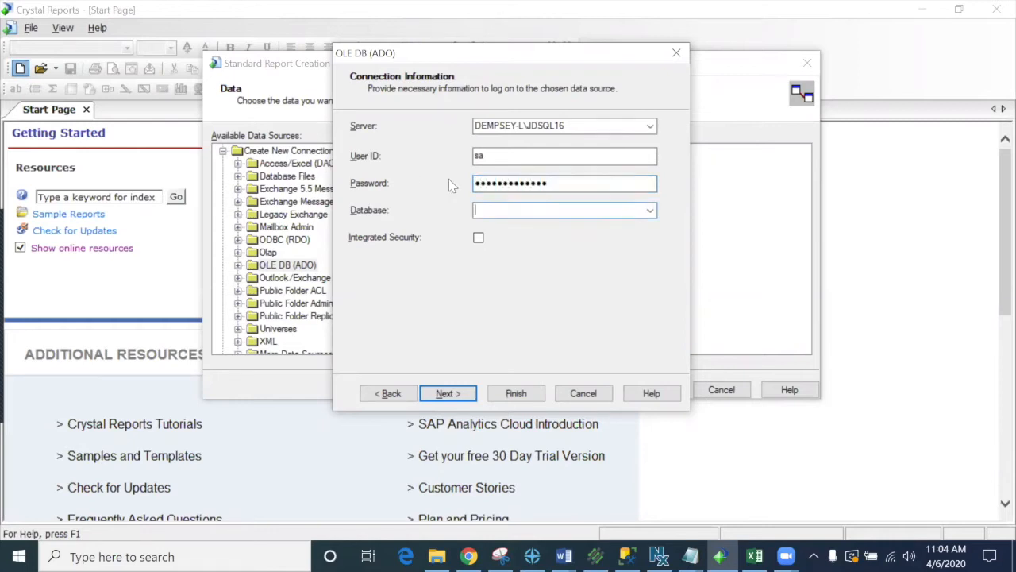
Select the redsox database and finish the OLE DB connection with the default advanced properties
left_click(651, 211)
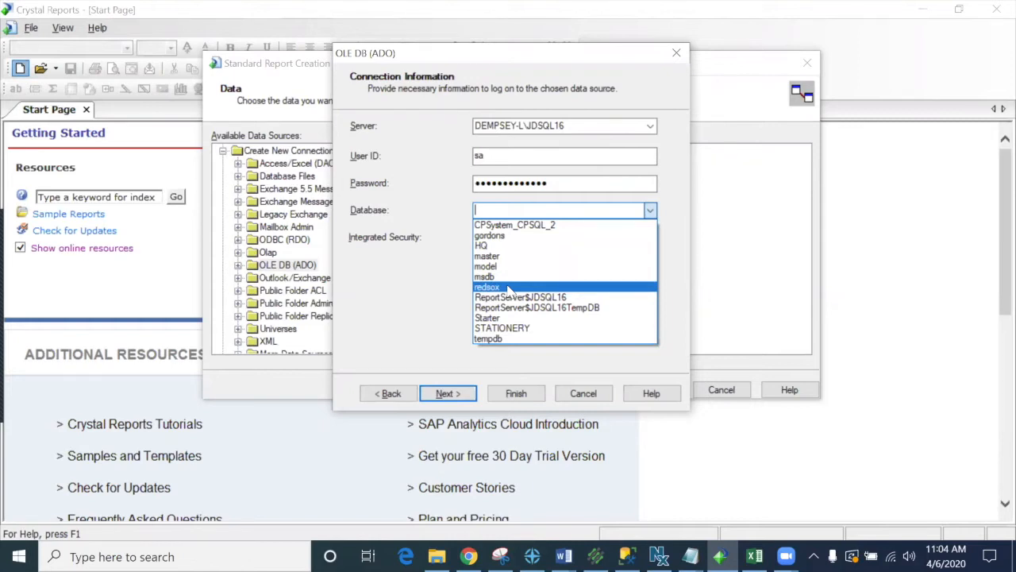
left_click(509, 287)
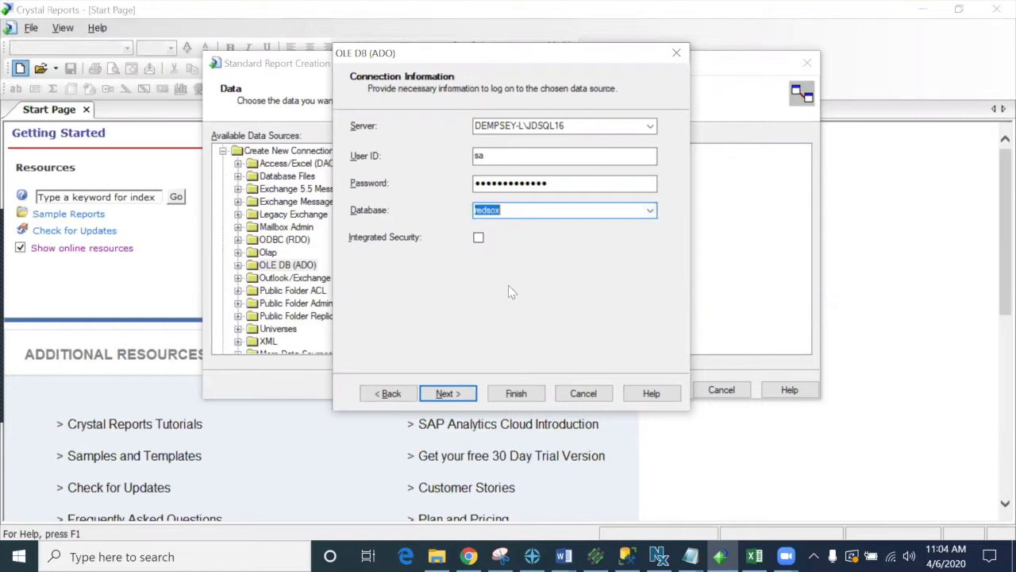
left_click(452, 393)
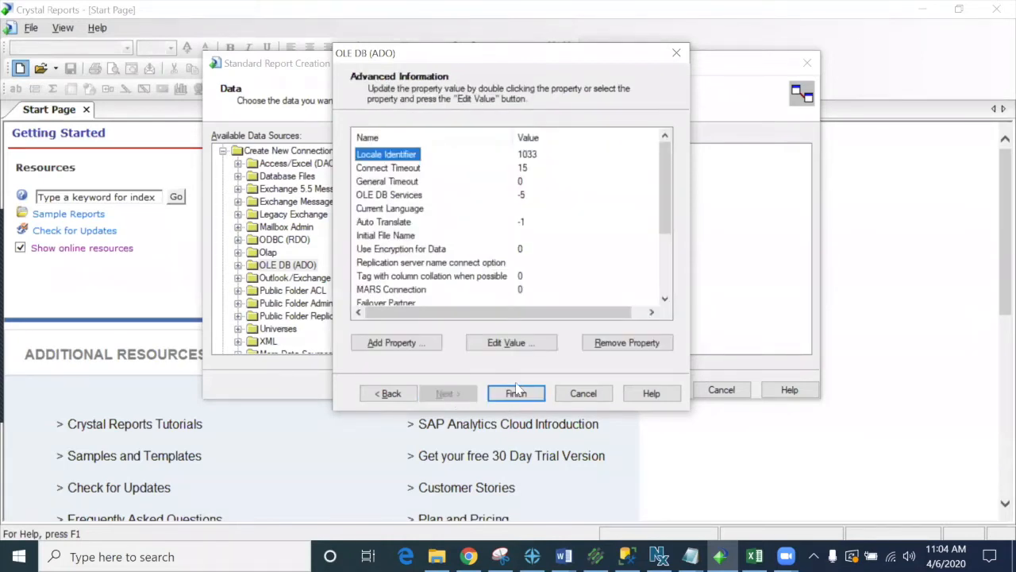
left_click(510, 390)
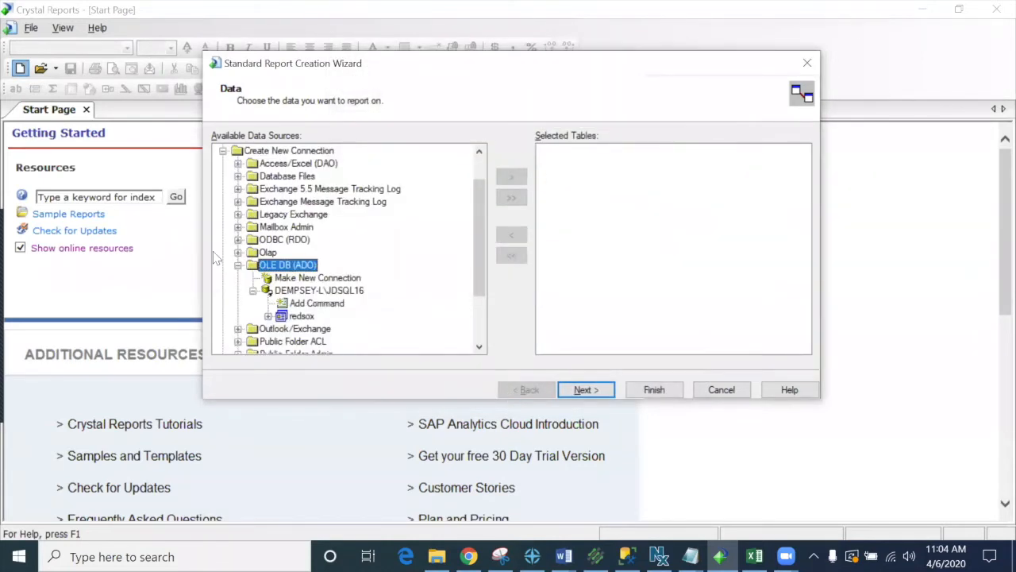
Expand the redsox database and its dbo schema to reach the Tables, Views and Stored Procedures groups
left_click(301, 316)
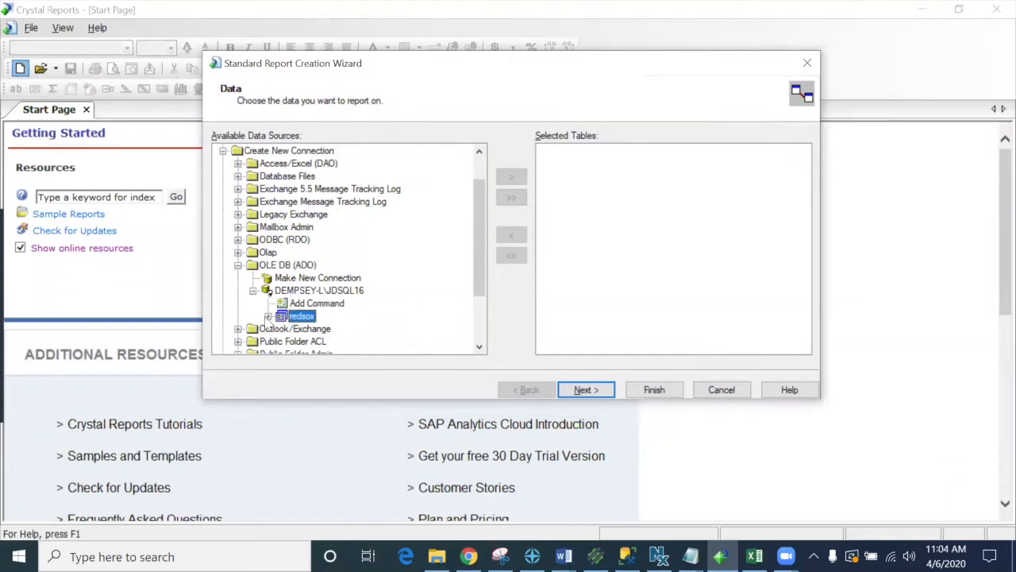
left_click(269, 316)
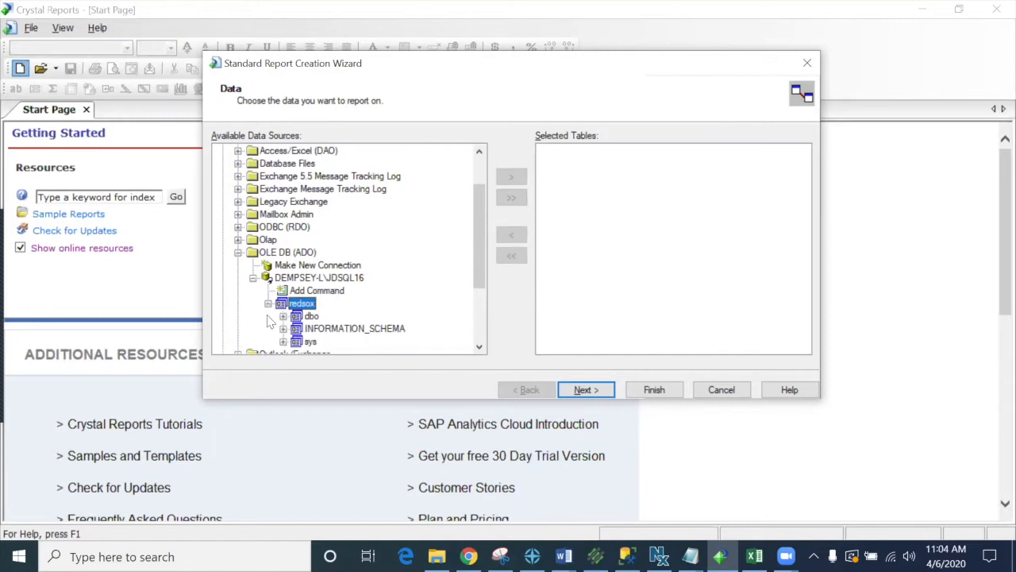
left_click(329, 329)
left_click(308, 342)
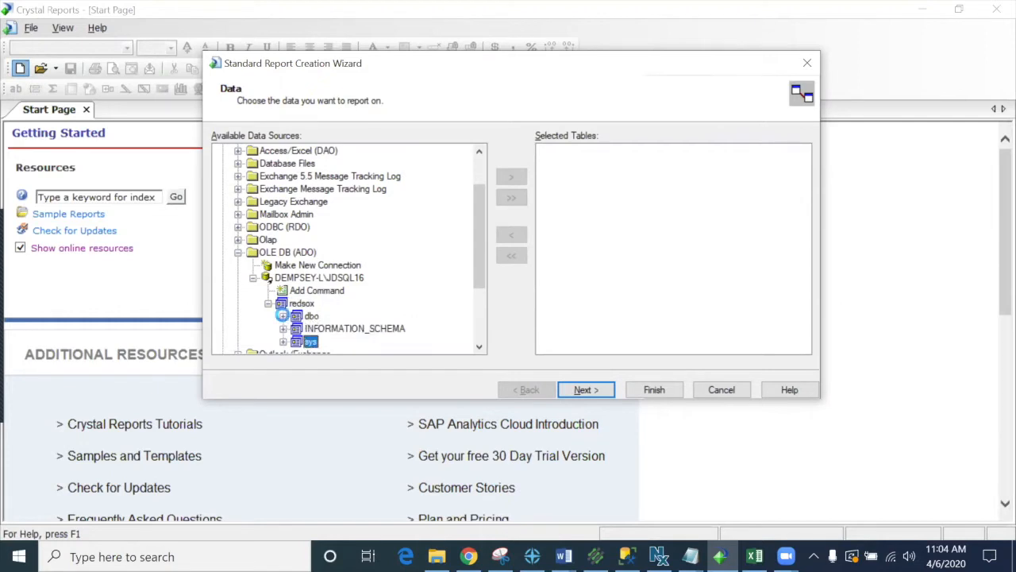
double_click(295, 316)
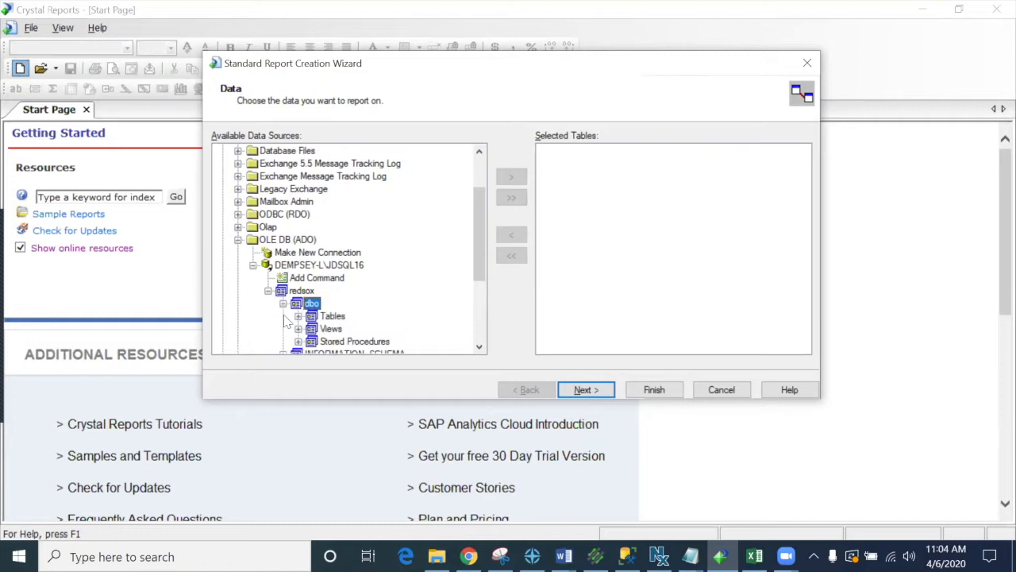
left_click(331, 317)
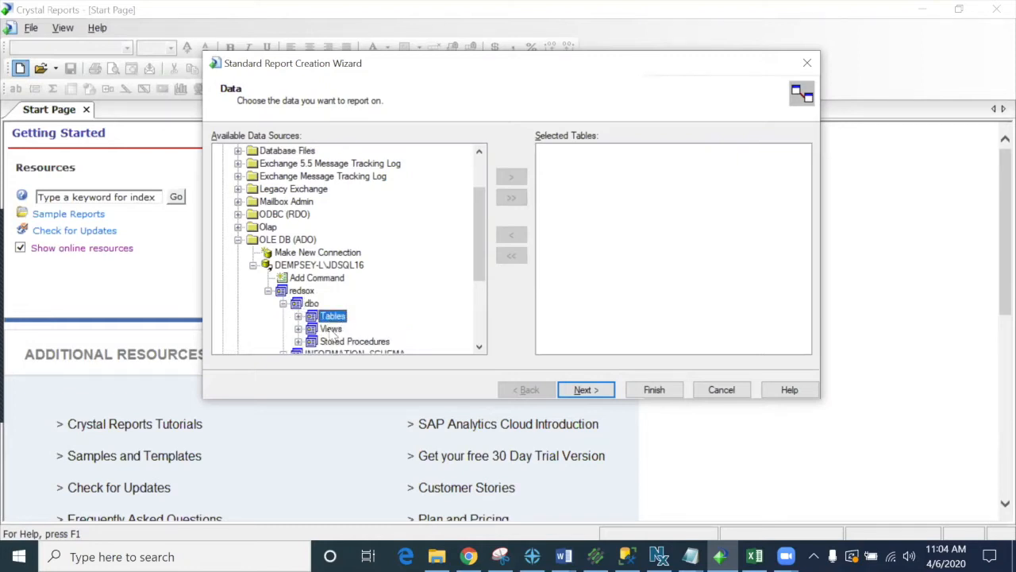
left_click(334, 329)
left_click(343, 341)
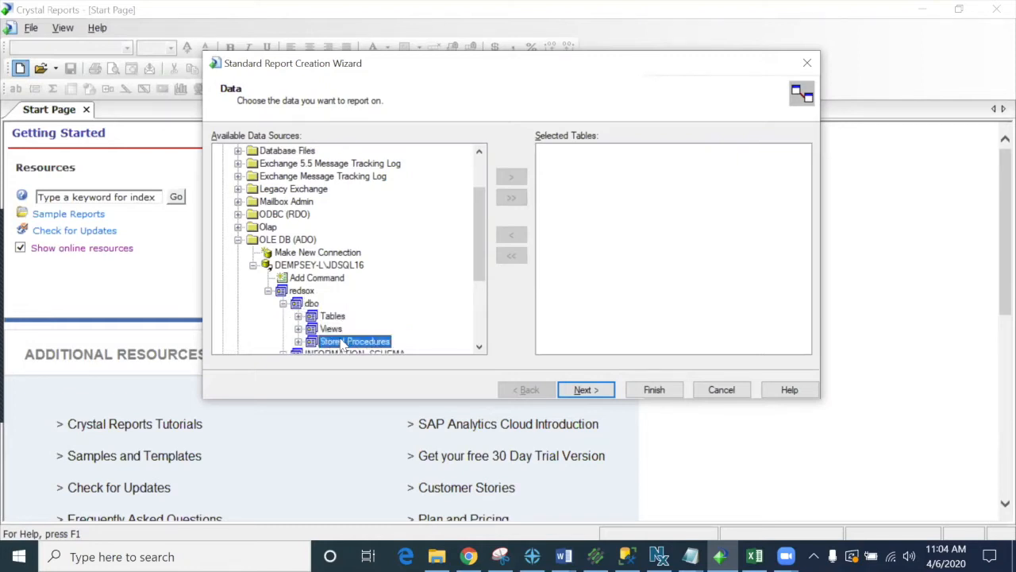
left_click(480, 347)
left_click(480, 347)
left_click(479, 347)
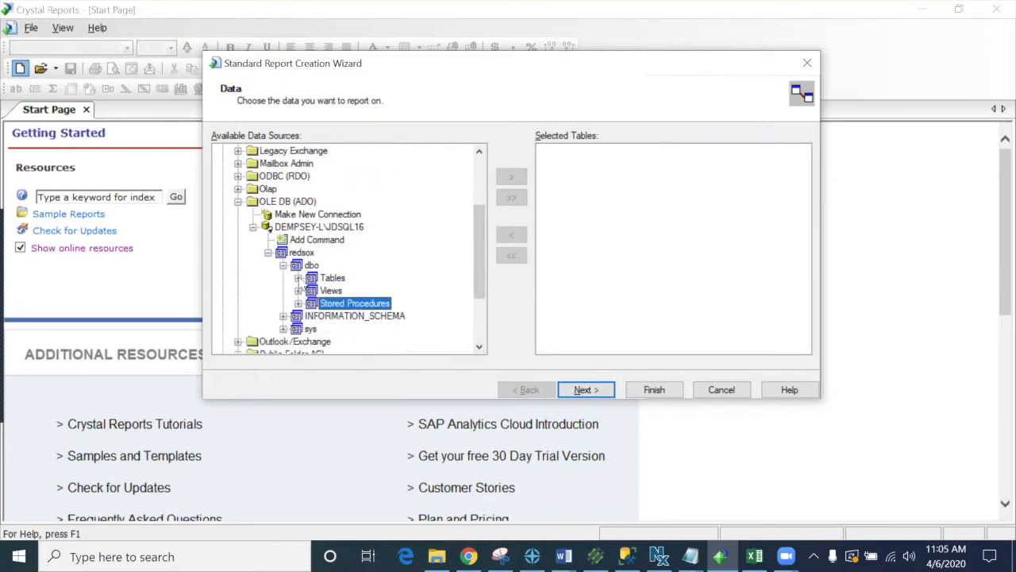
List the dbo tables and add the IM_ITEM table to the report's selected tables
left_click(300, 280)
left_click_drag(480, 171, 493, 206)
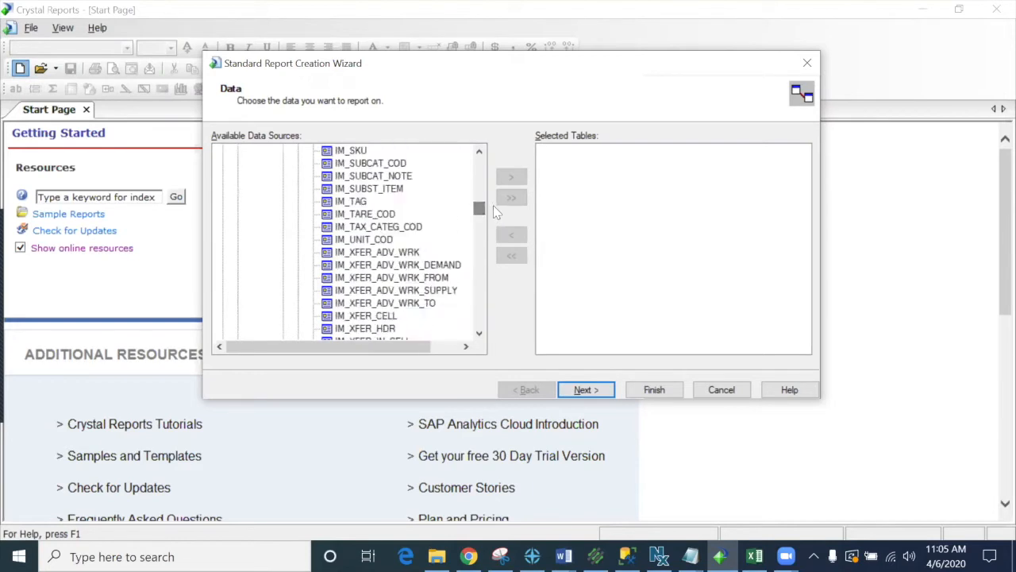
left_click(480, 152)
left_click(480, 151)
left_click(480, 152)
left_click(479, 151)
left_click(480, 151)
double_click(480, 152)
left_click(480, 151)
double_click(479, 151)
double_click(479, 152)
double_click(479, 152)
left_click(479, 152)
double_click(480, 152)
double_click(479, 151)
left_click(479, 151)
double_click(479, 152)
left_click(480, 152)
double_click(480, 151)
double_click(480, 152)
left_click(480, 152)
double_click(480, 152)
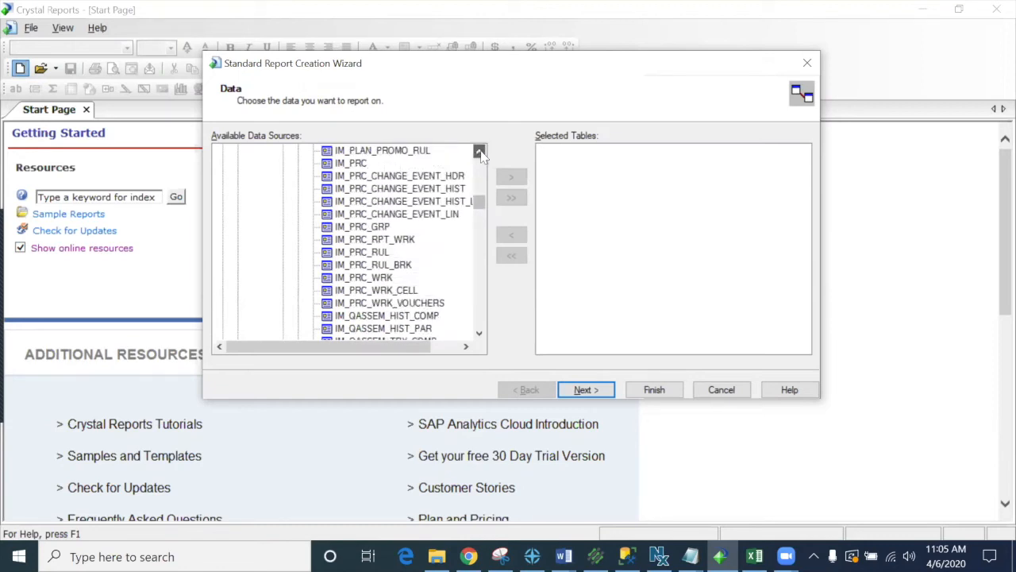
double_click(480, 151)
double_click(480, 152)
left_click(480, 152)
left_click(480, 151)
double_click(480, 152)
left_click(480, 152)
double_click(480, 152)
double_click(479, 152)
double_click(480, 152)
double_click(480, 152)
double_click(480, 152)
double_click(480, 152)
left_click(479, 152)
left_click(480, 152)
left_click(480, 152)
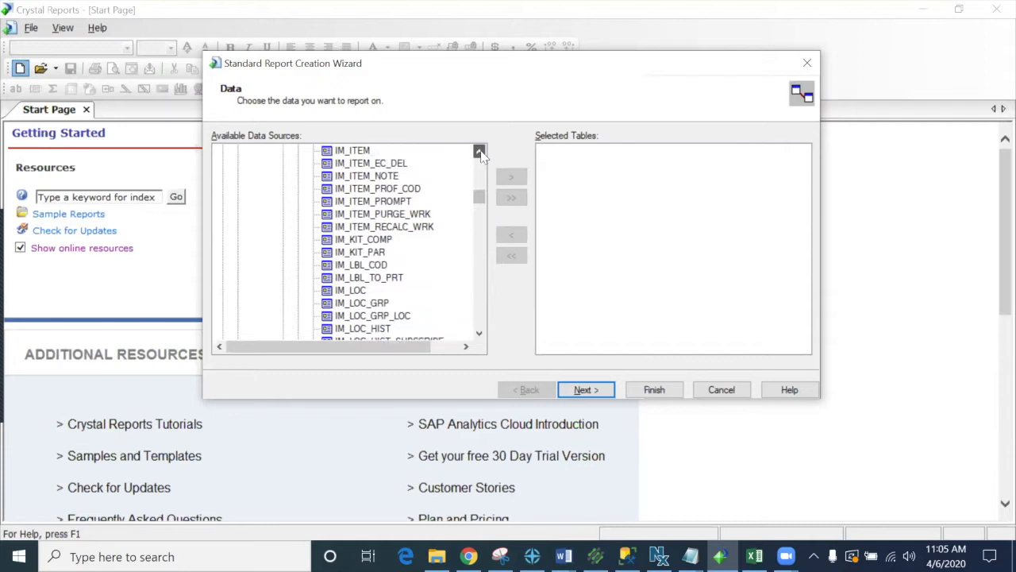
double_click(480, 151)
left_click(355, 178)
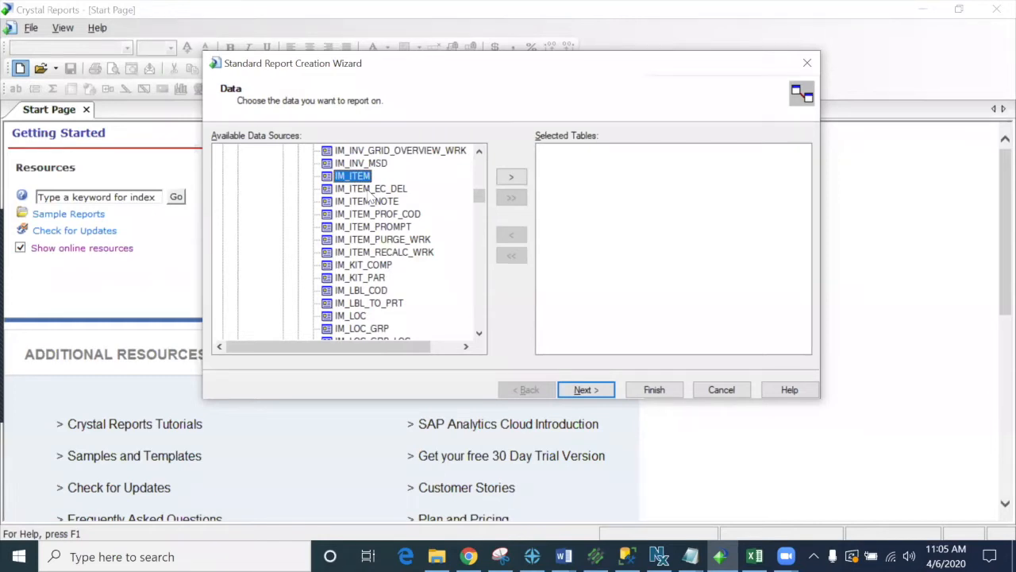
left_click(511, 177)
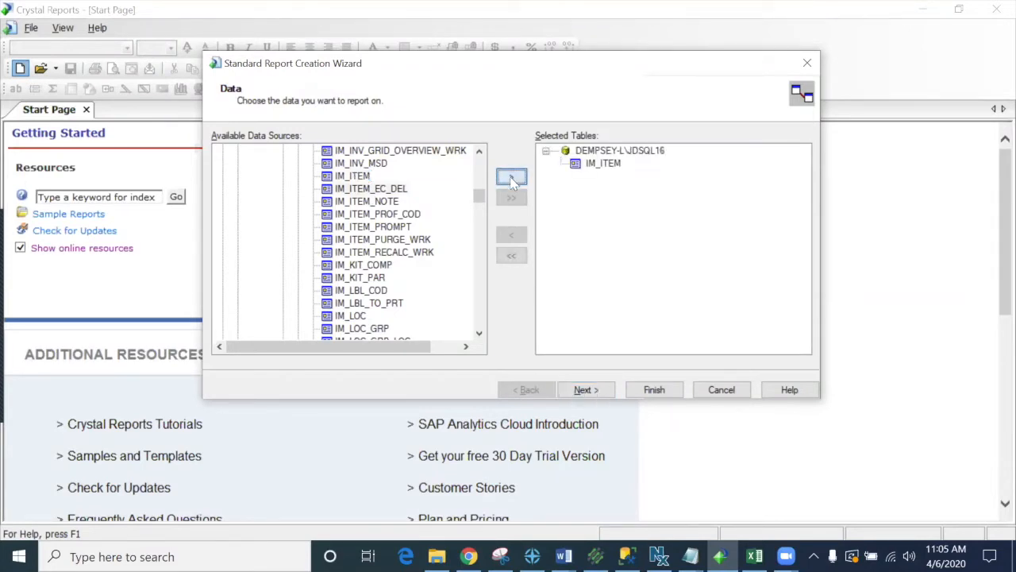
Add the IM_INV table to the report's selected tables
left_click(355, 180)
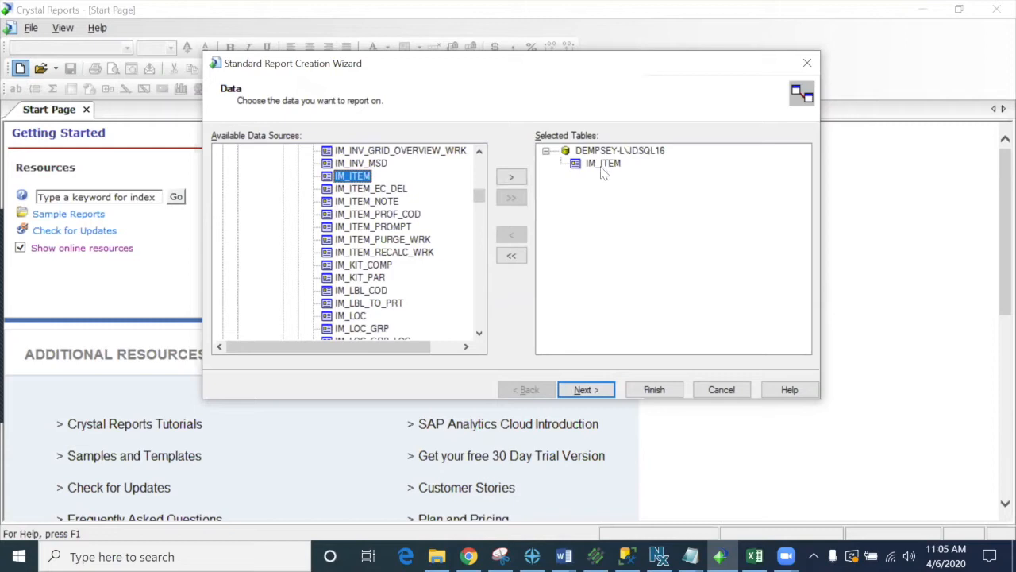
left_click(480, 151)
left_click(480, 151)
left_click(479, 151)
left_click(480, 151)
left_click(479, 151)
left_click(480, 151)
left_click(479, 151)
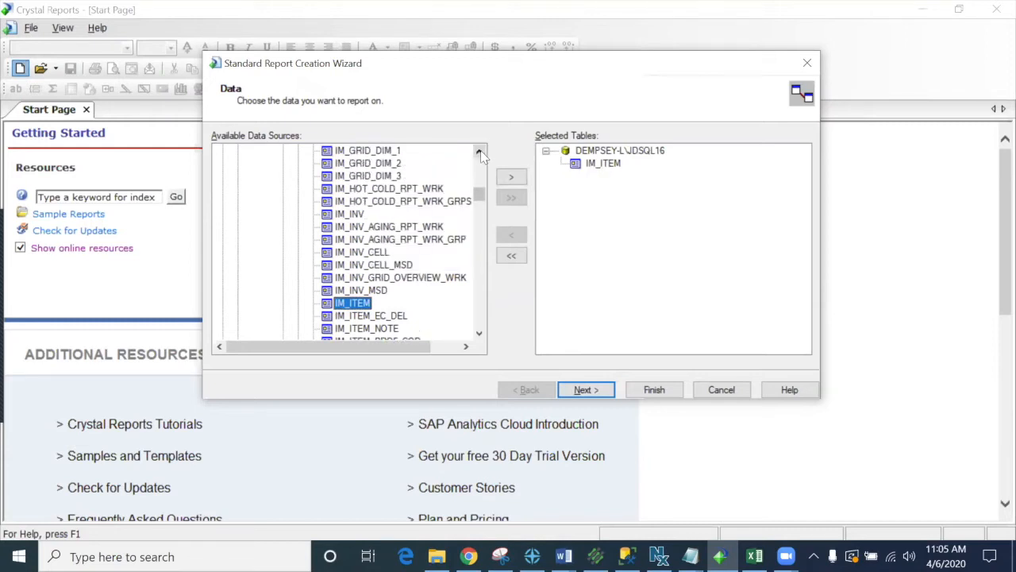
left_click(341, 216)
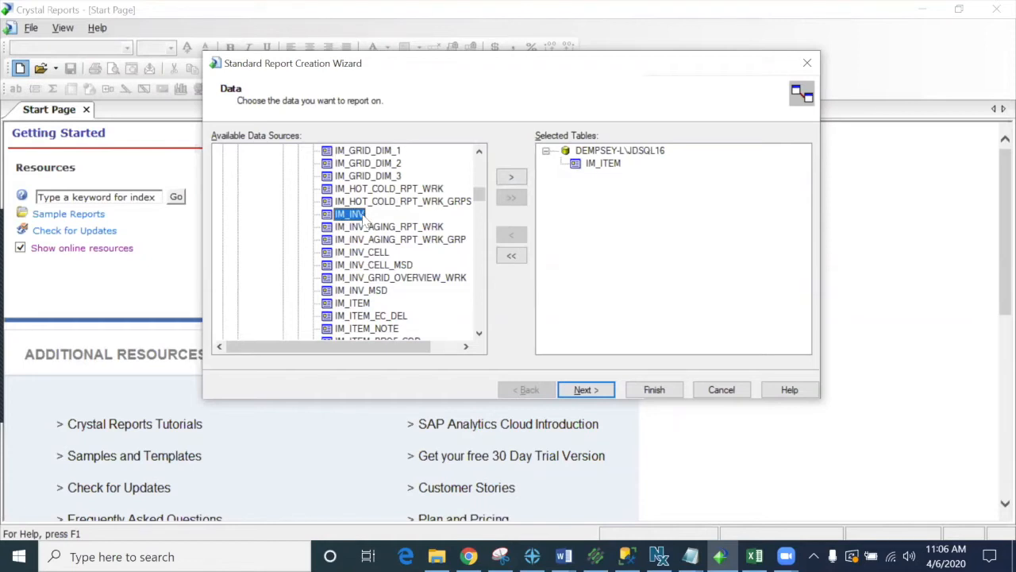
left_click(511, 178)
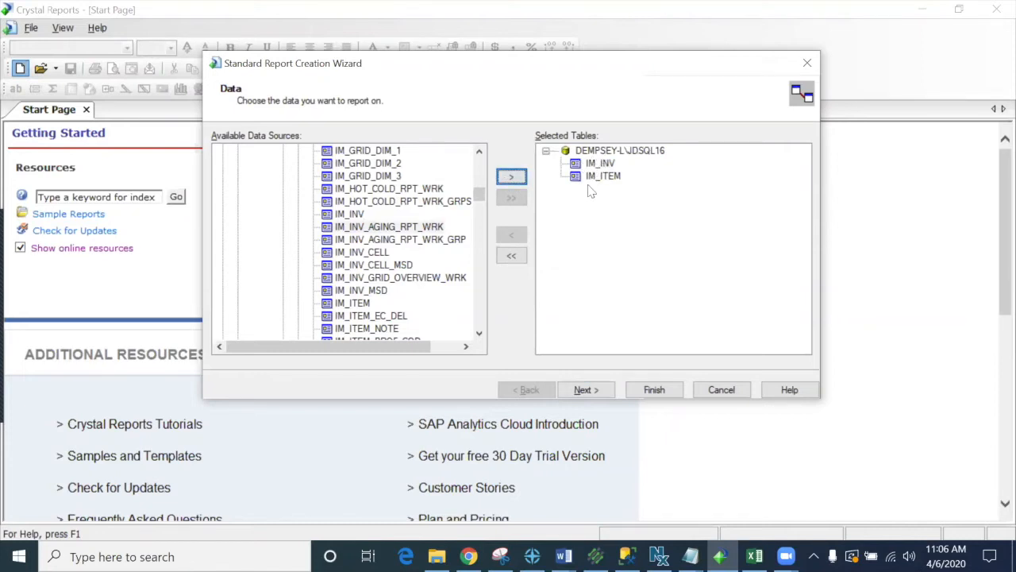
Proceed to table linking, move IM_ITEM farther away from IM_INV, and inspect the ITEM_NO field joining them
left_click(588, 390)
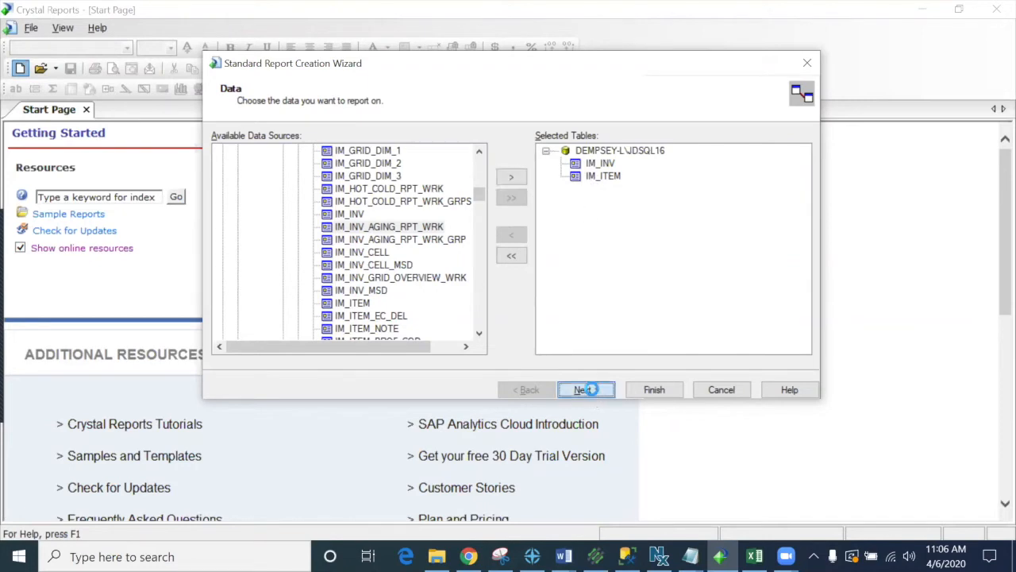
left_click_drag(454, 162, 521, 163)
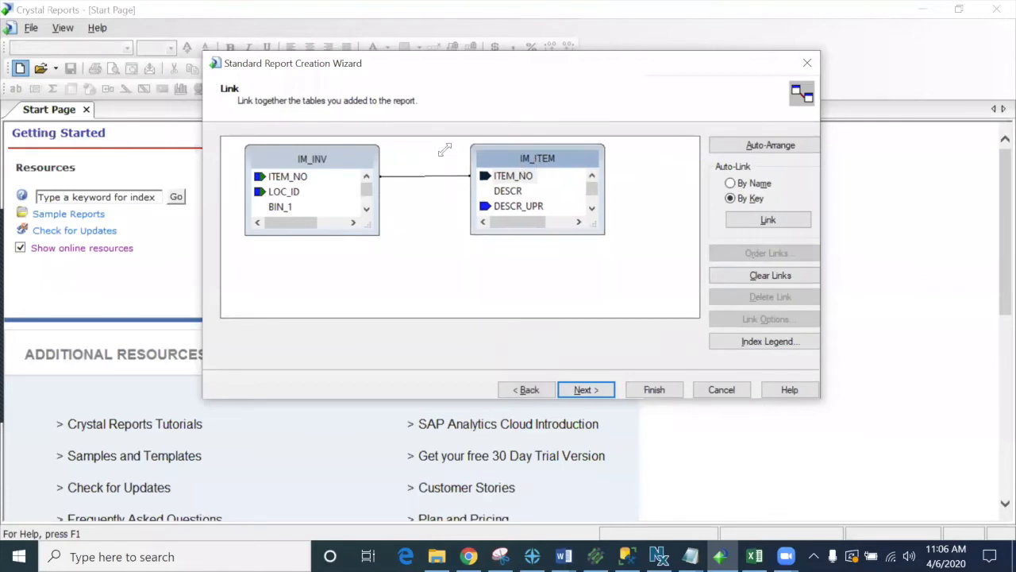
left_click(294, 179)
left_click(489, 176)
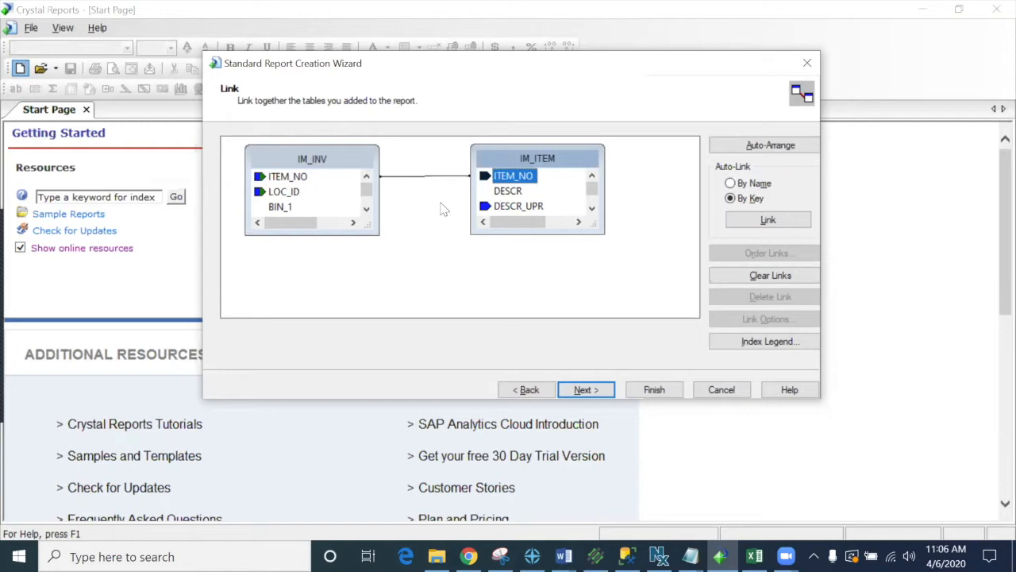
Lengthen the IM_INV and IM_ITEM boxes in the link diagram to show more of their fields
left_click(321, 230)
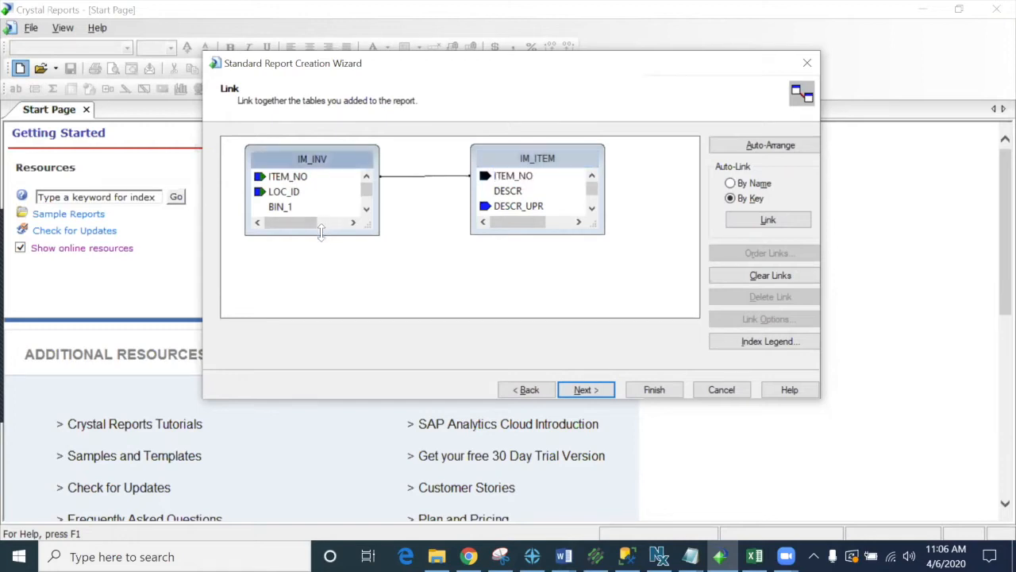
left_click_drag(321, 230, 321, 282)
left_click(540, 230)
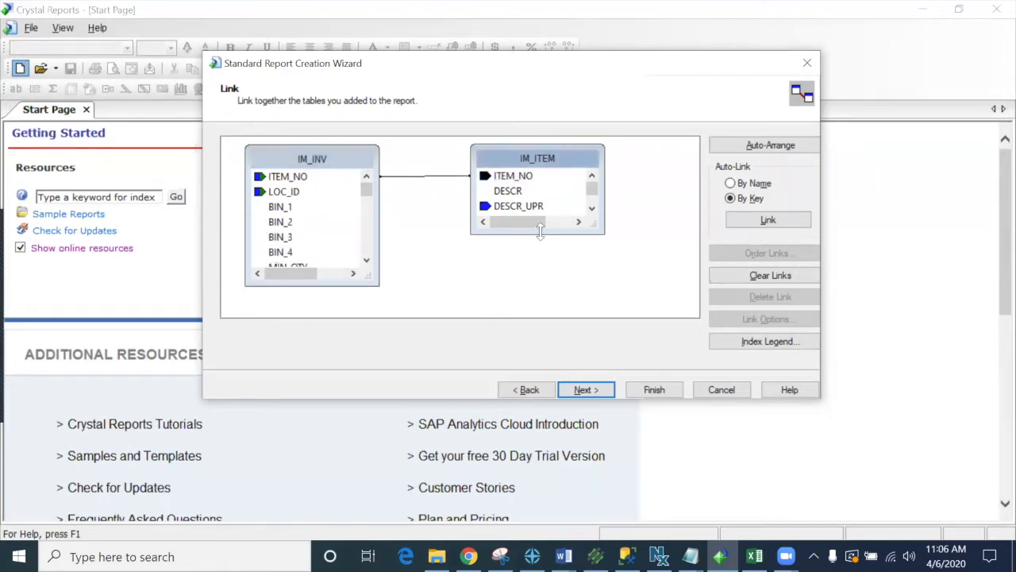
left_click_drag(540, 231, 540, 318)
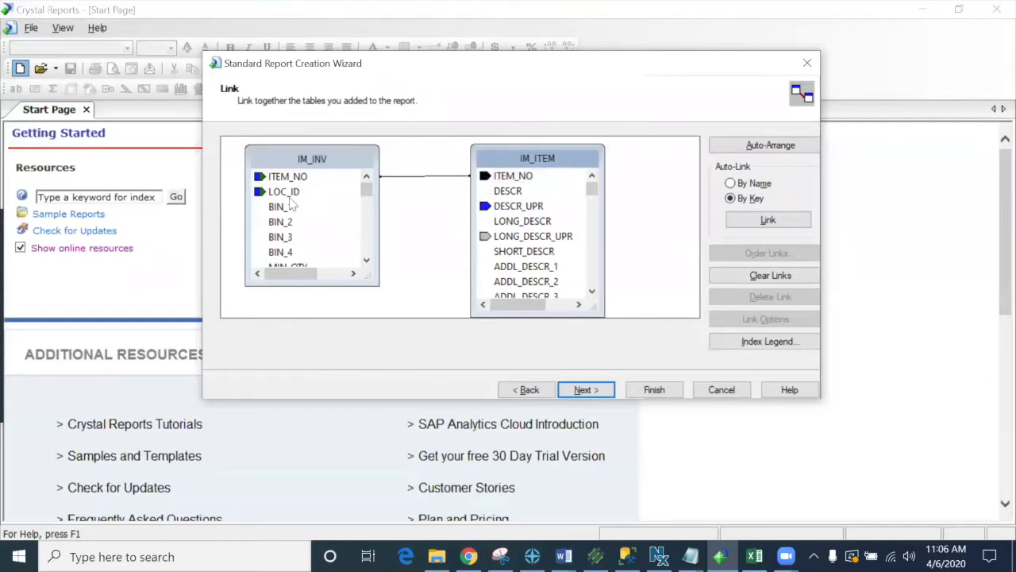
Examine the ITEM_NO and LOC_ID keys and the quantity fields of IM_INV, and the field list of IM_ITEM
left_click(286, 177)
left_click(284, 194)
left_click(280, 178)
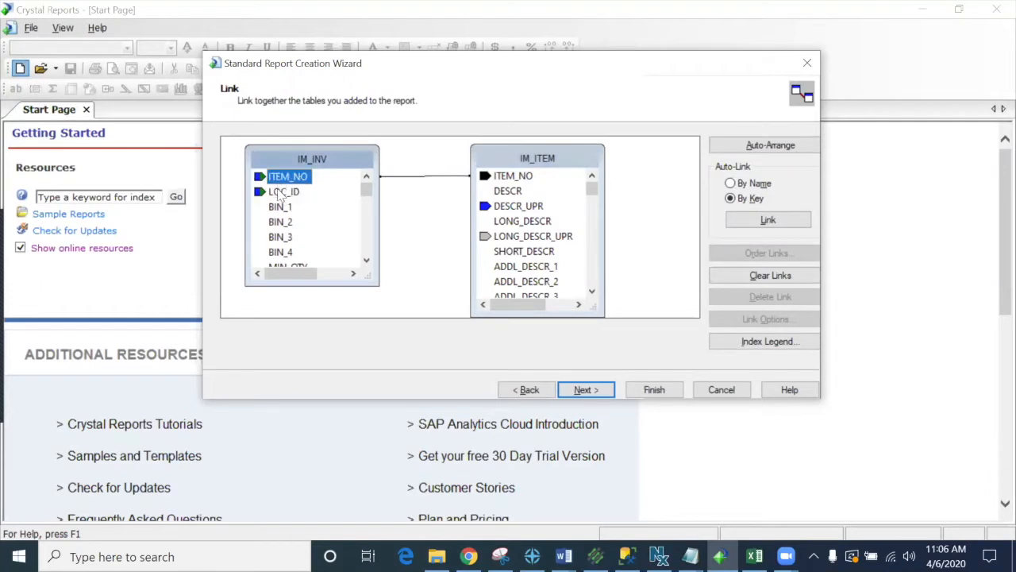
left_click(281, 195)
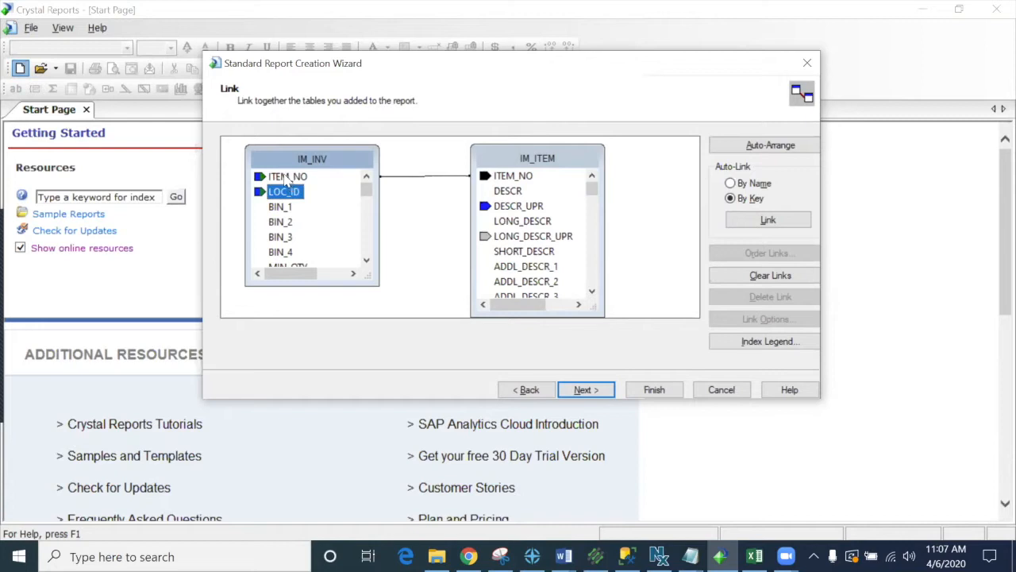
left_click(279, 177)
left_click(368, 262)
left_click(367, 261)
left_click(367, 260)
left_click(367, 260)
left_click(367, 261)
left_click(366, 260)
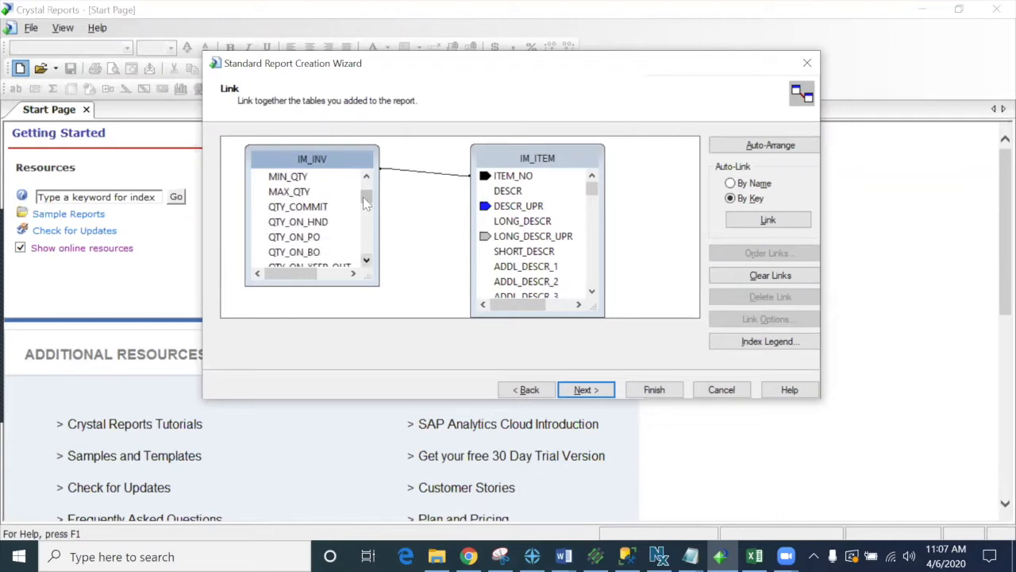
left_click_drag(365, 202, 367, 184)
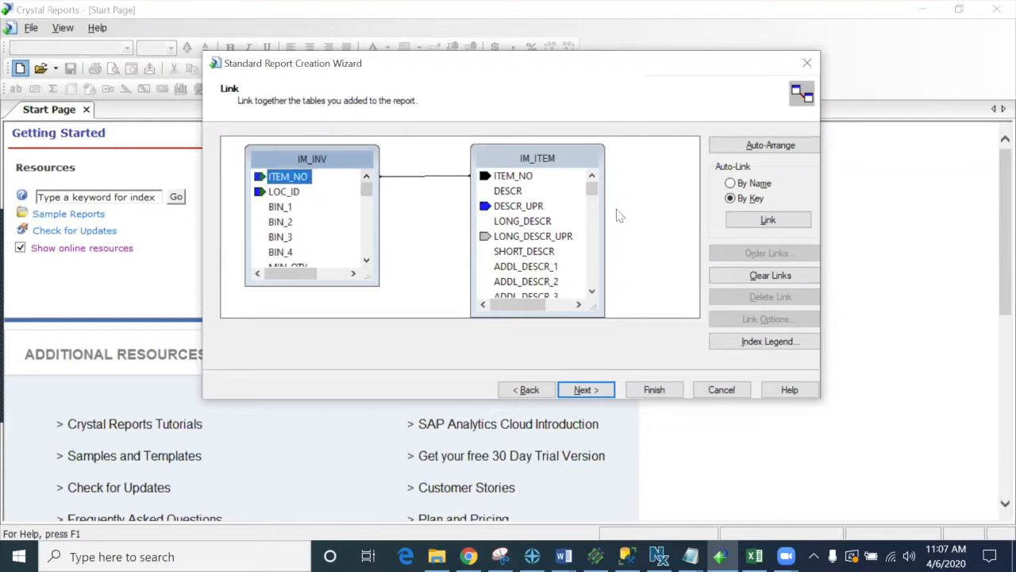
mouse_move(593, 191)
left_mouse_down()
mouse_move(593, 249)
mouse_move(592, 187)
left_mouse_up()
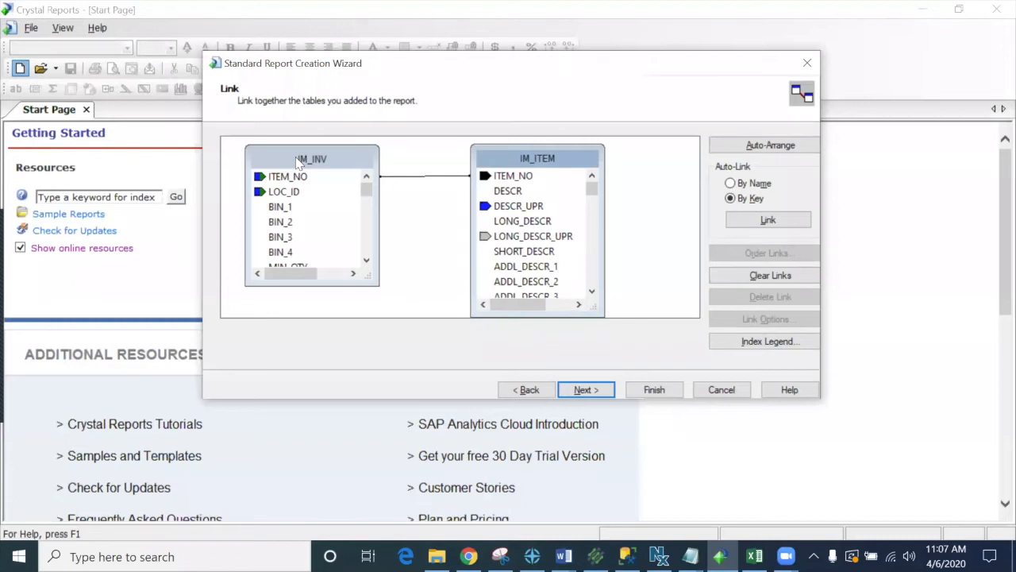
Swap the two tables in the link diagram so IM_ITEM sits to the left of IM_INV
left_click_drag(330, 162, 640, 173)
left_click(516, 162)
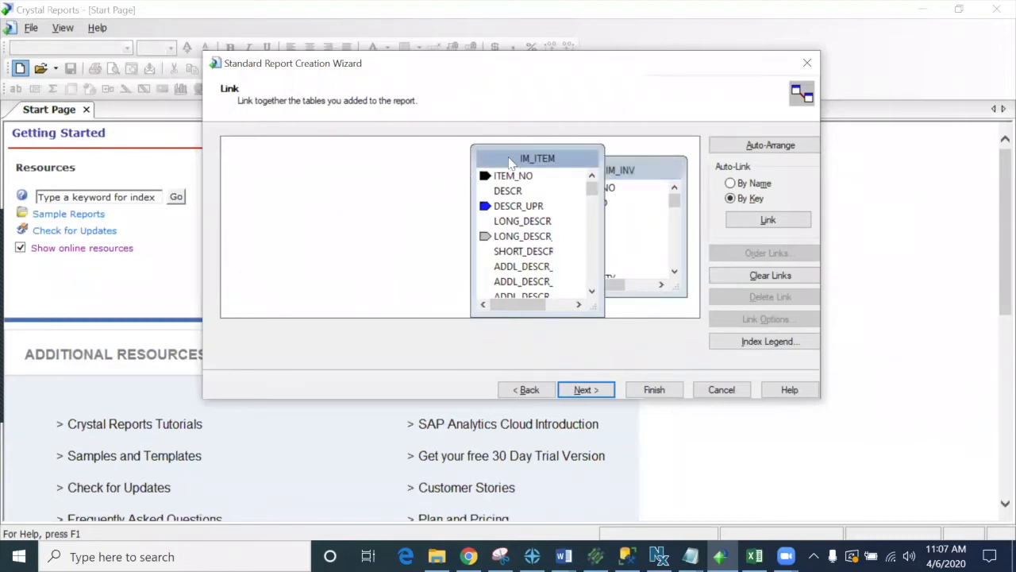
left_click_drag(512, 161, 294, 157)
left_click(585, 173)
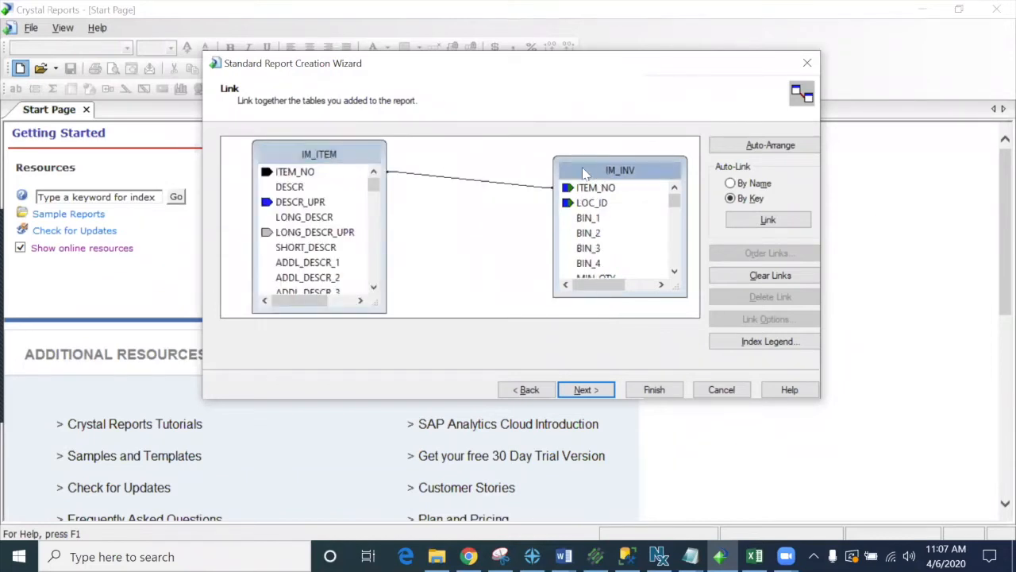
left_click_drag(584, 173, 521, 157)
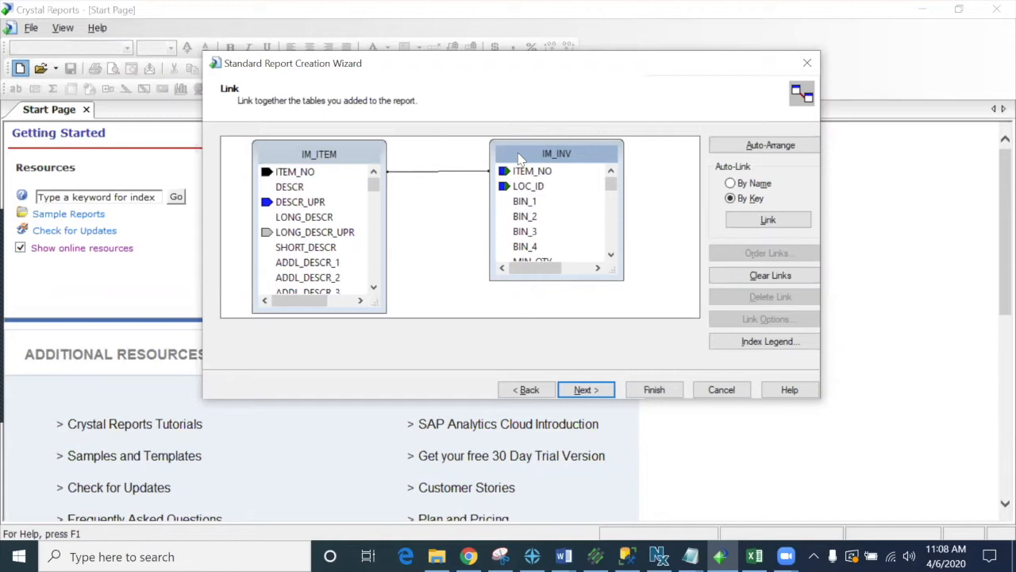
left_click_drag(521, 156, 515, 159)
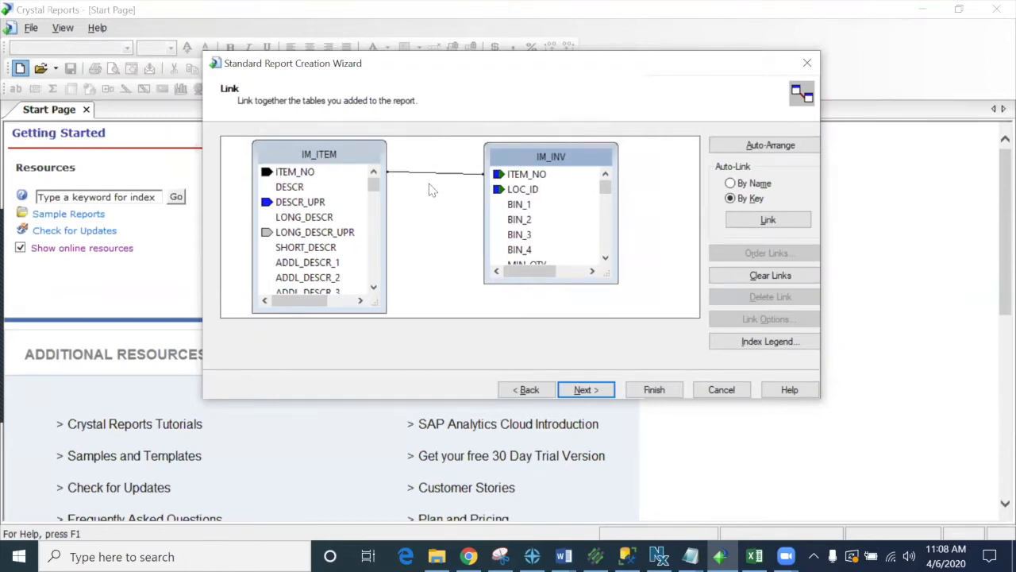
Accept the table link and finish the report wizard without choosing any fields
left_click(588, 390)
left_click(653, 390)
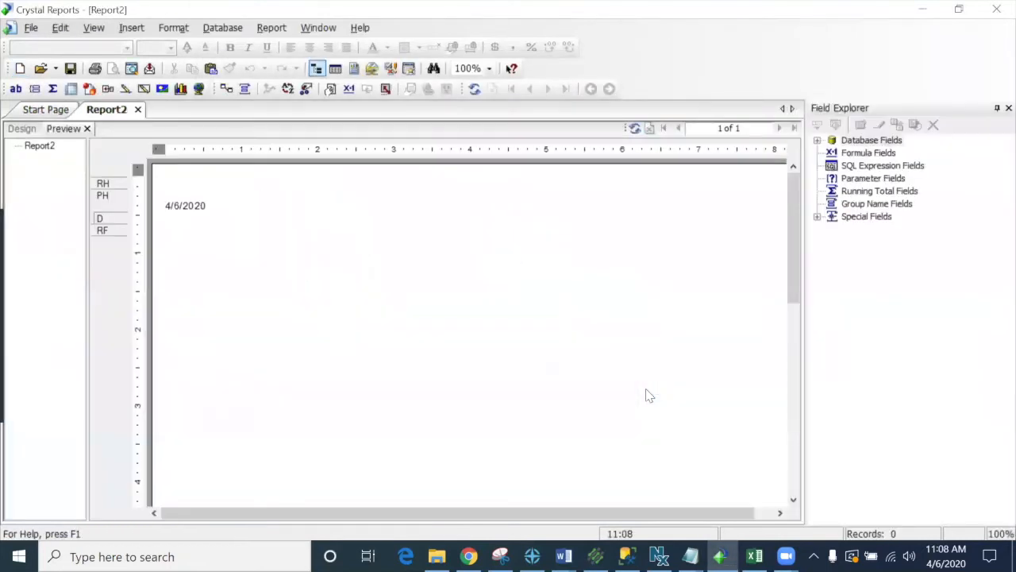
Switch the report to Design view and delete the Page Number field from the page footer
left_click(23, 130)
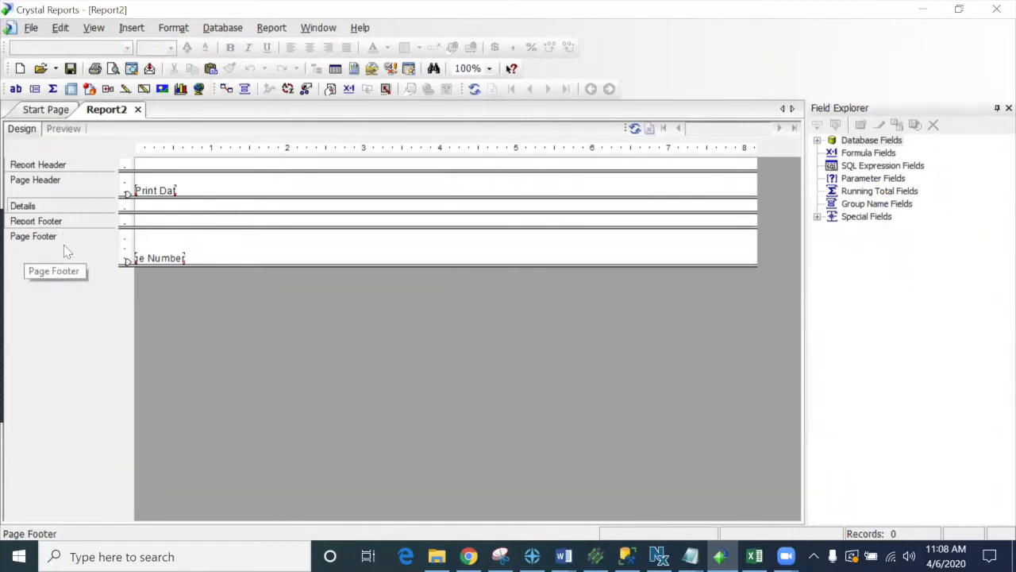
left_click(159, 258)
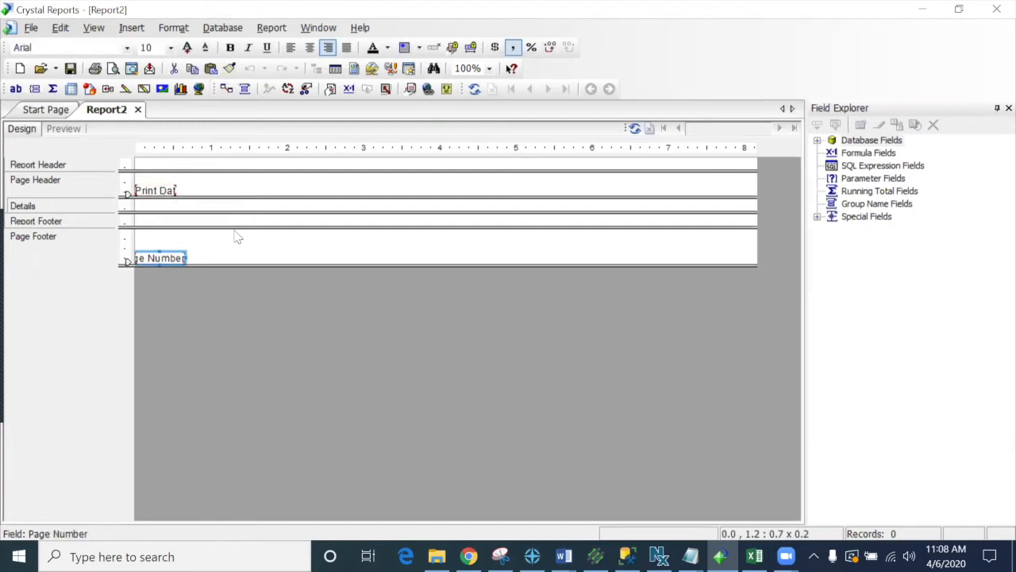
key("Delete")
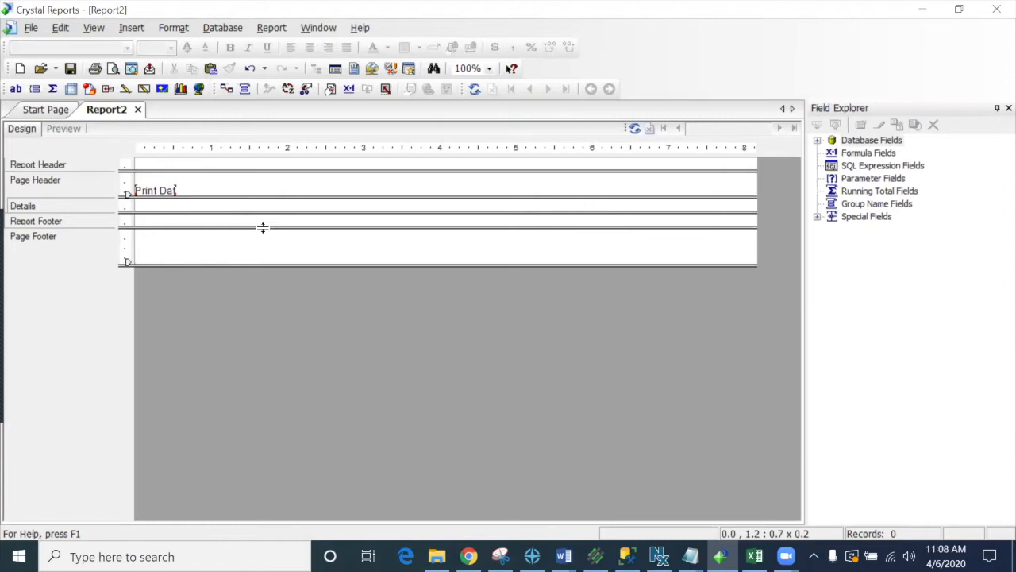
Delete the Print Date field from the page header
left_click(157, 188)
key("Delete")
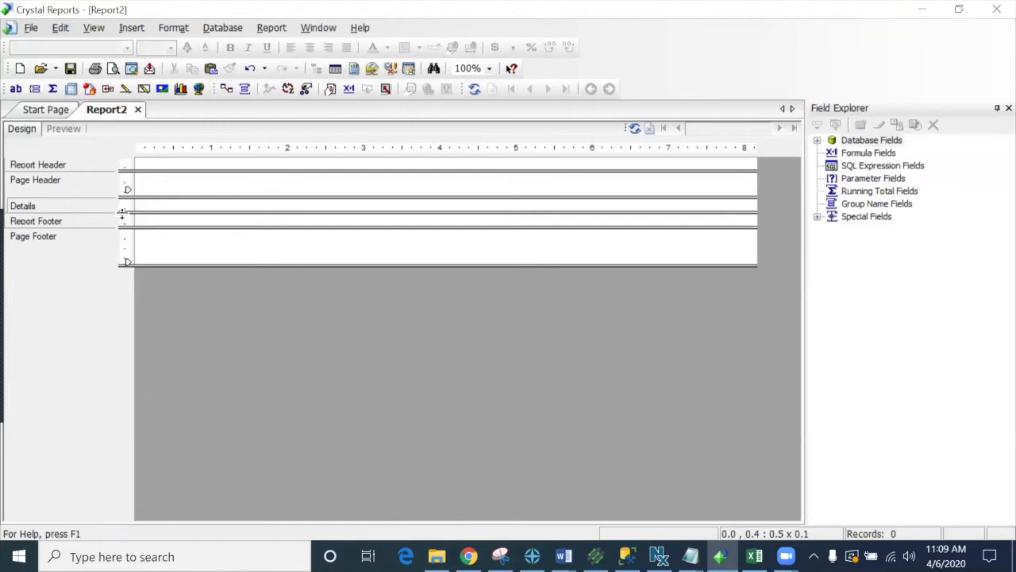
Raise the Page Footer's guideline slightly and set vertical guidelines at about 0.1, 2 and 3 inches across the report
left_click_drag(129, 264, 129, 251)
left_click(128, 251)
left_click(212, 153)
left_click(287, 154)
left_click(364, 153)
left_click(213, 153)
left_click_drag(213, 153, 142, 152)
Close and reopen the Field Explorer, then place ITEM_NO from IM_ITEM in the Details section at the 0.1 inch guideline
left_click(1008, 108)
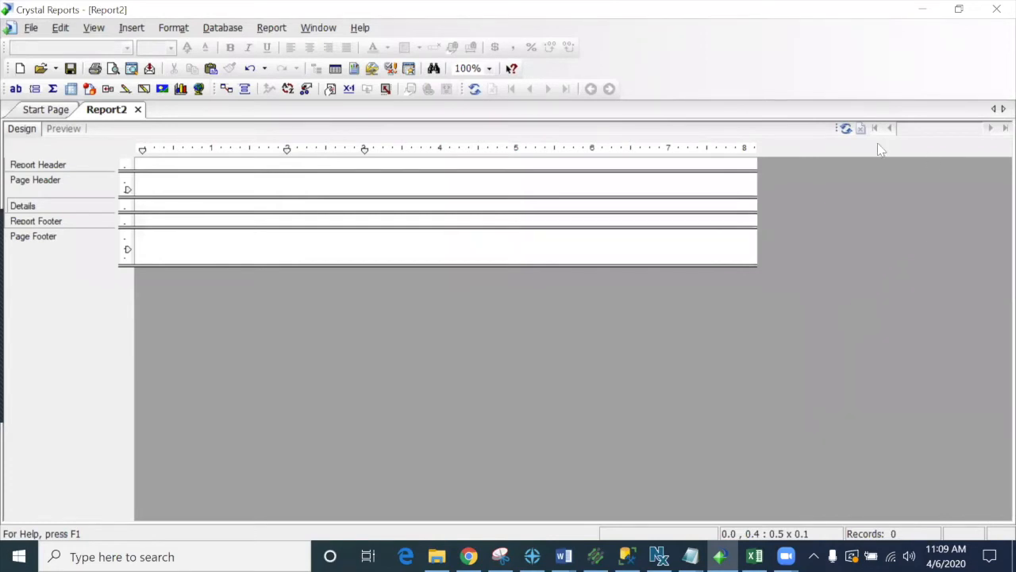
left_click(336, 70)
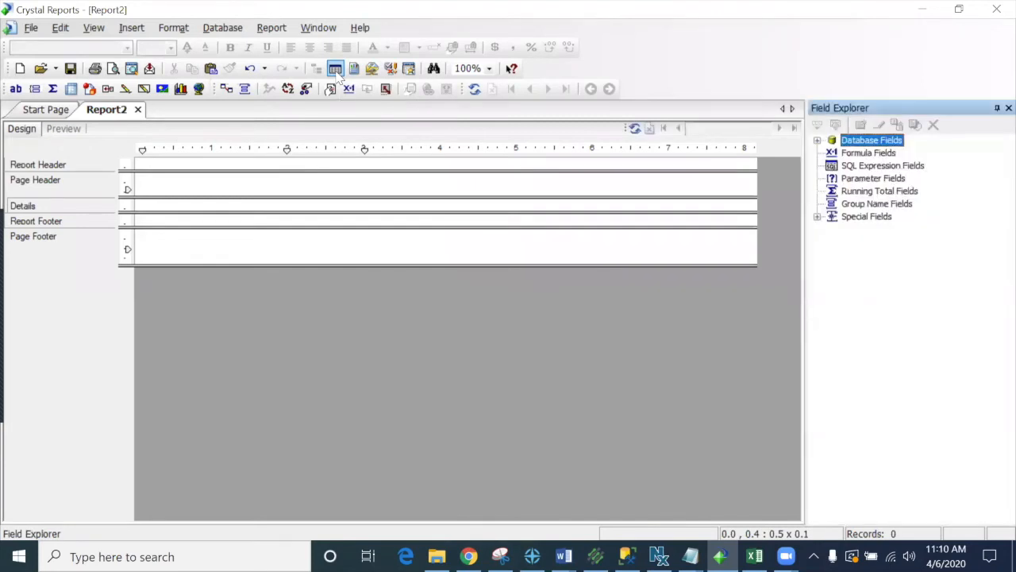
left_click(818, 141)
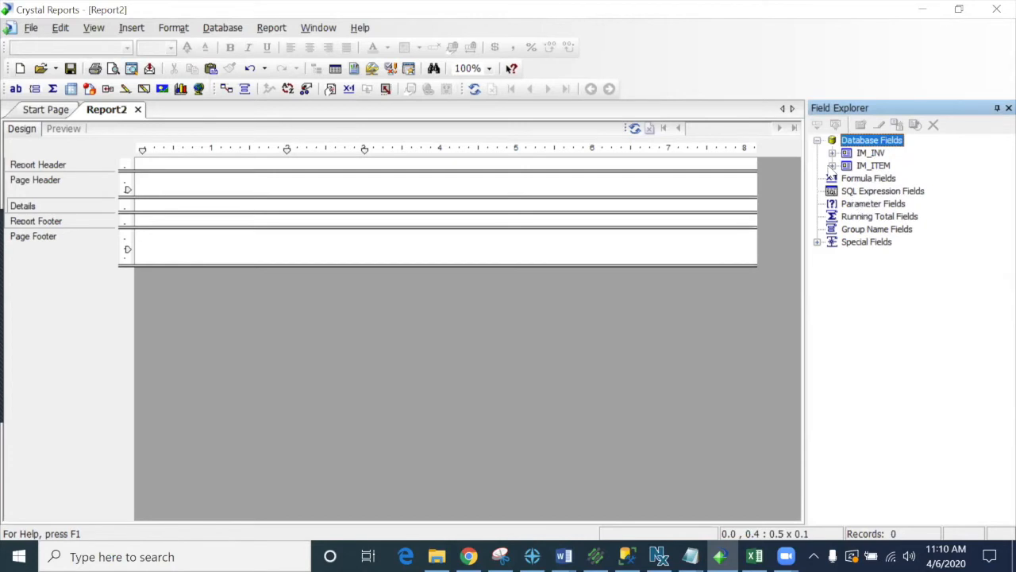
left_click(832, 166)
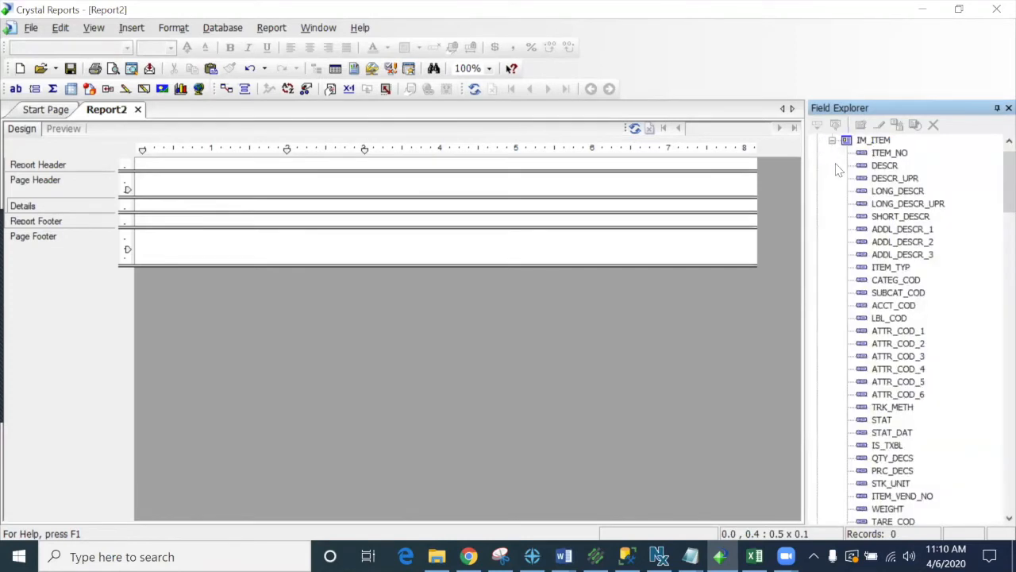
left_click_drag(906, 158, 142, 203)
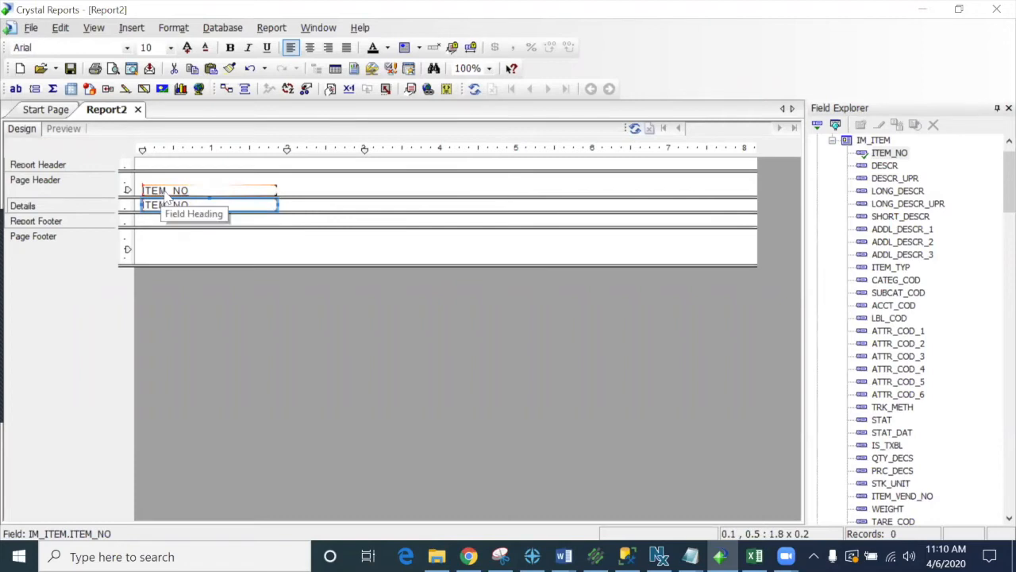
Change the ITEM_NO column heading in the page header to "ITEM #"
left_click(196, 192)
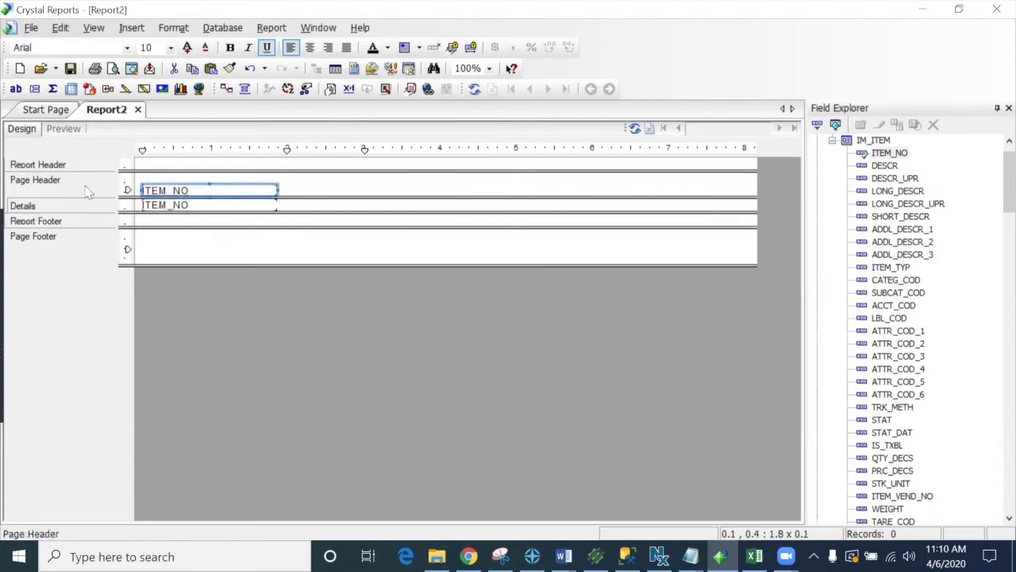
double_click(198, 189)
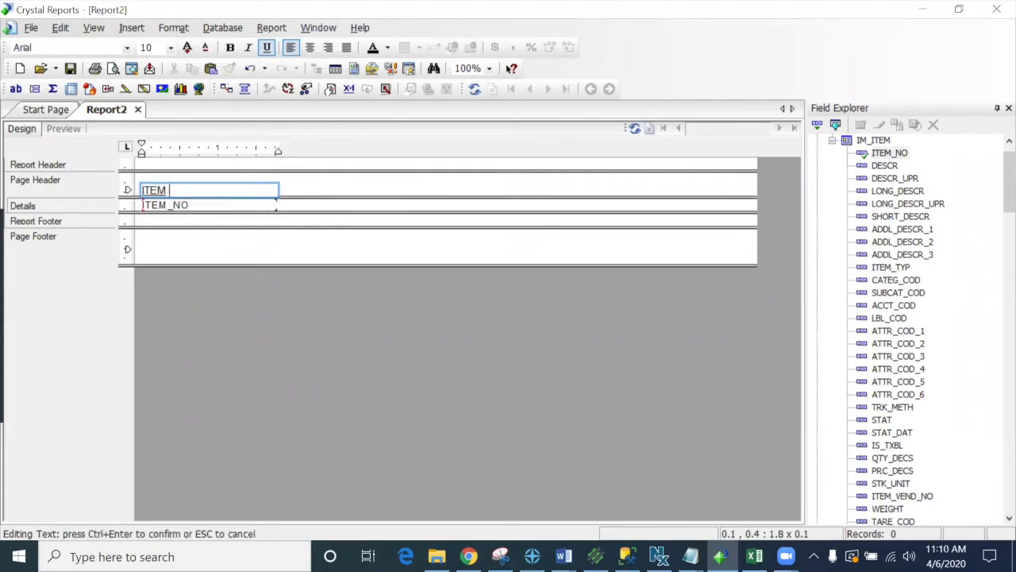
left_click(341, 178)
left_click(205, 189)
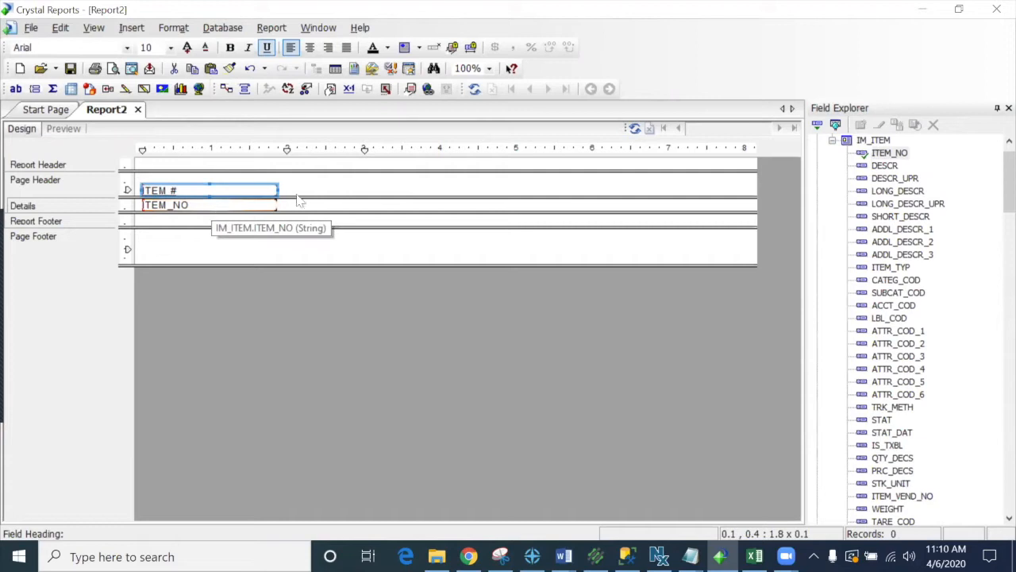
left_click(388, 191)
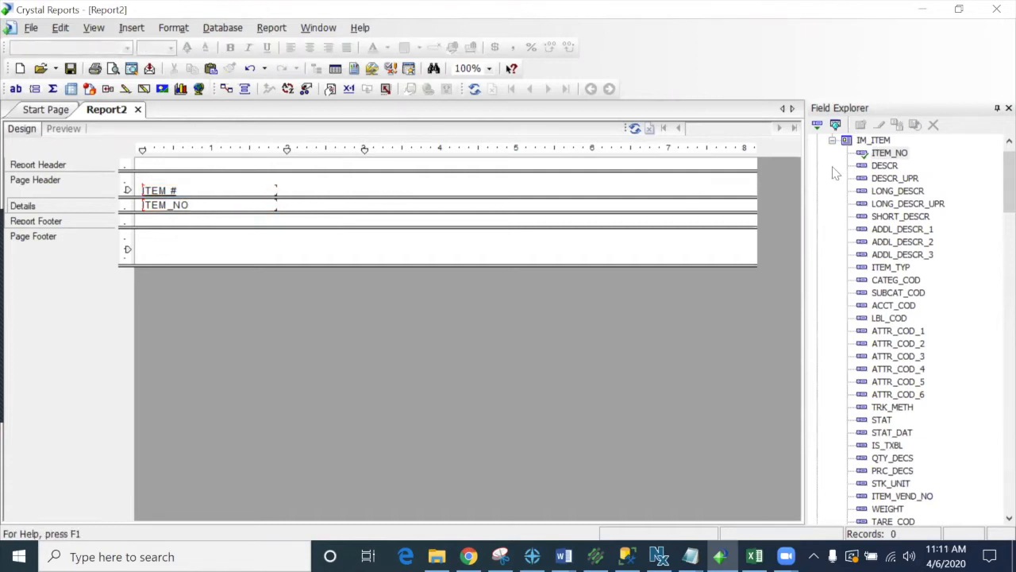
Place the DESCR field in the Details section at the 2 inch guideline and change its heading to "Description"
left_click_drag(885, 165, 293, 202)
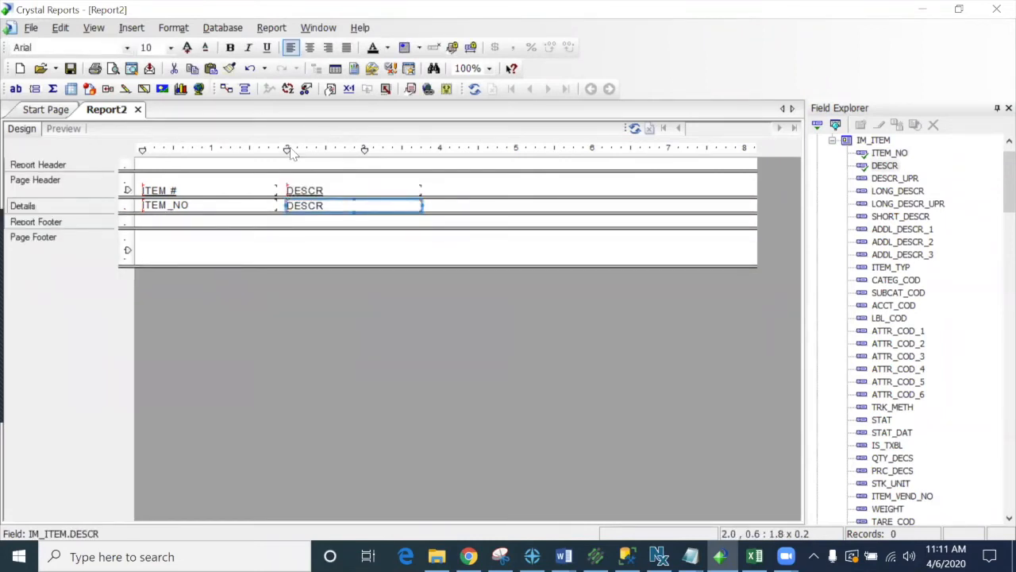
double_click(346, 190)
left_click_drag(294, 188, 399, 191)
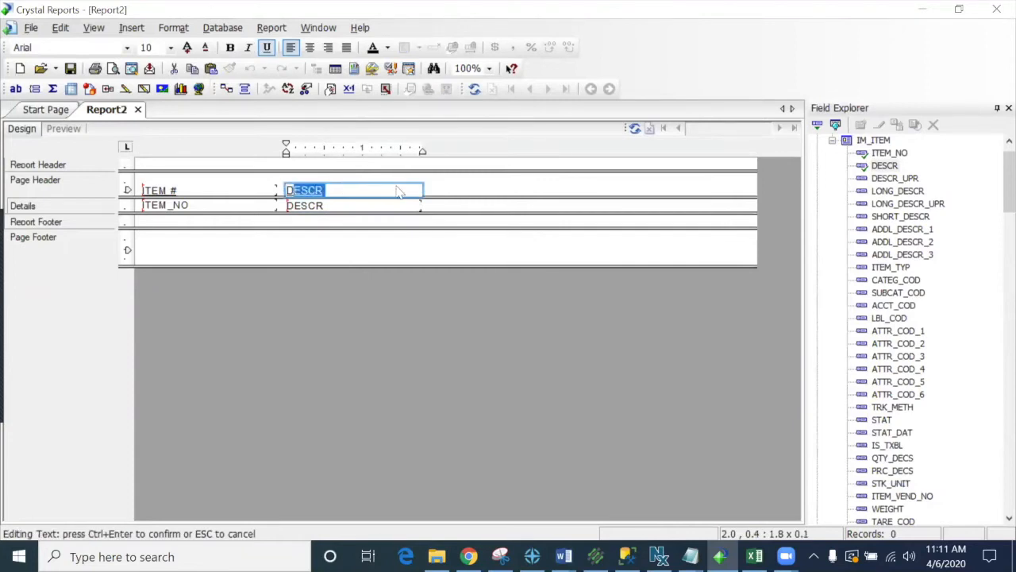
type("es")
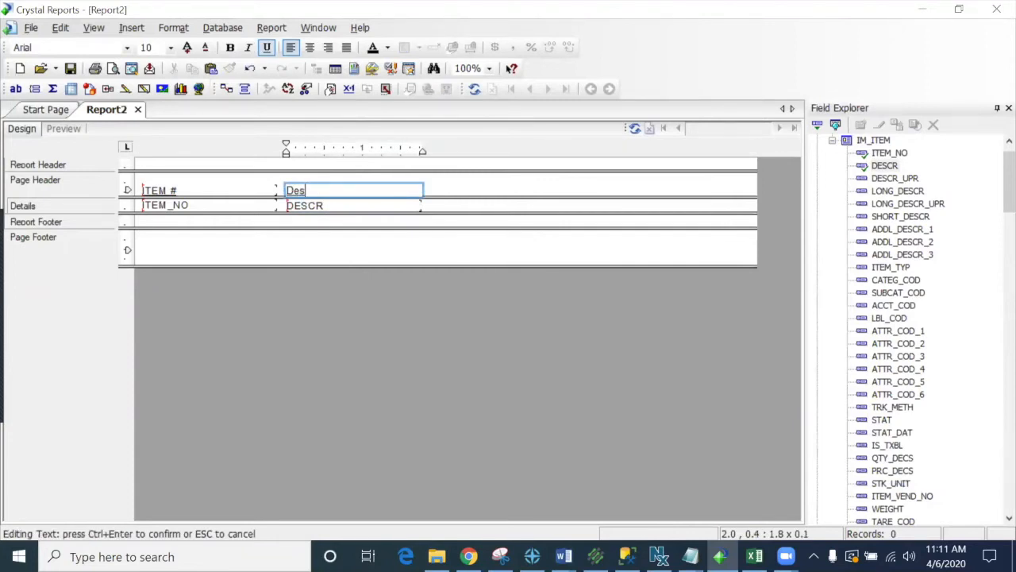
type("cription")
left_click(462, 189)
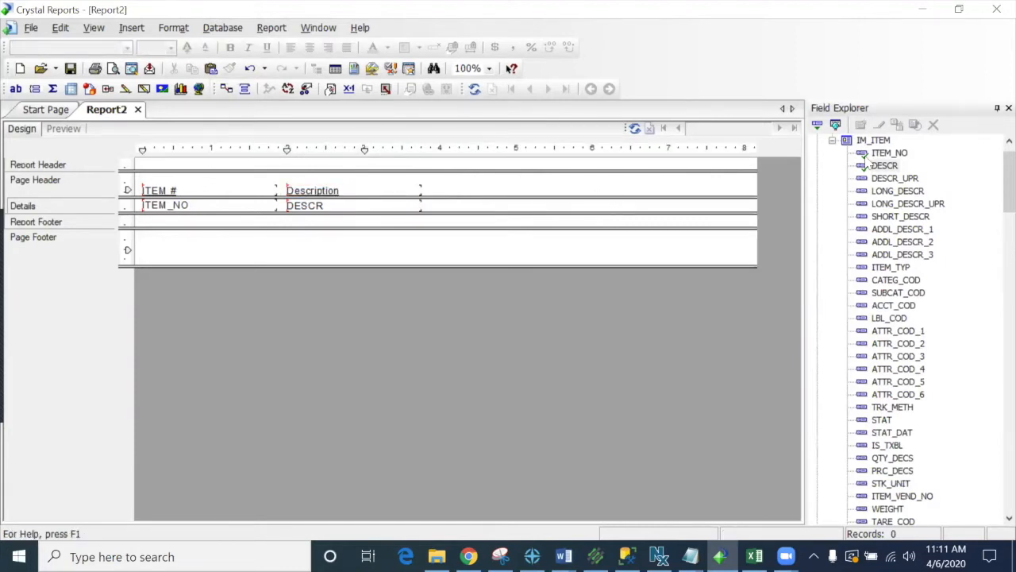
Add CATEG_COD at about 3.8 inches and PRC_1 at about 4.9 inches to the Details section from IM_ITEM
left_click_drag(878, 281, 433, 207)
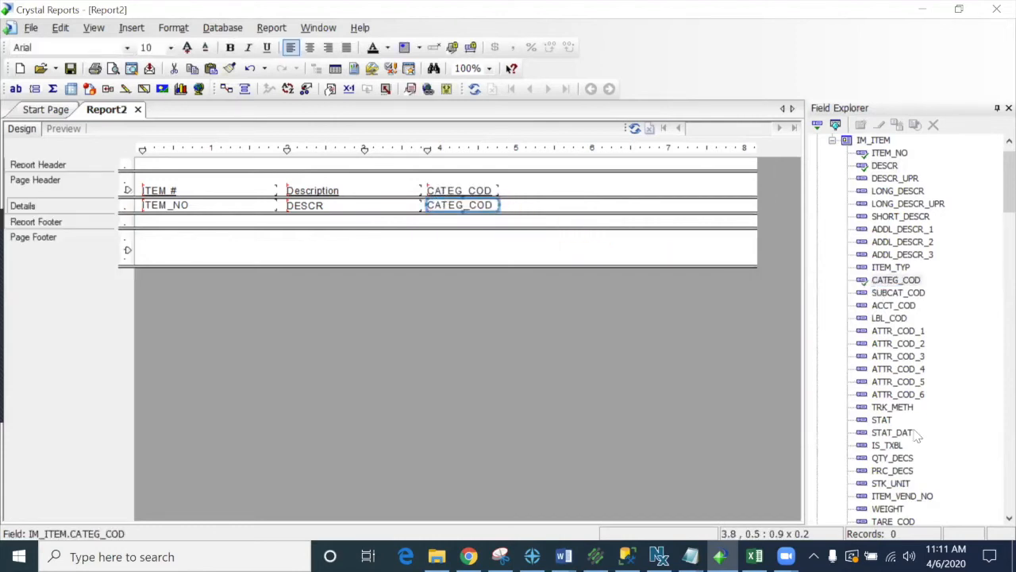
left_click_drag(995, 176, 995, 358)
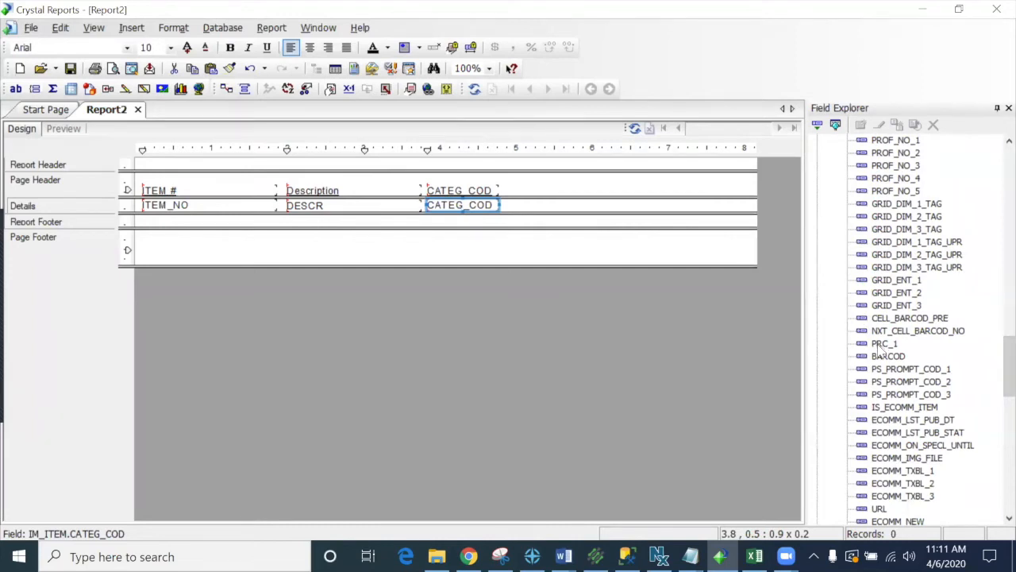
left_click_drag(883, 346, 512, 209)
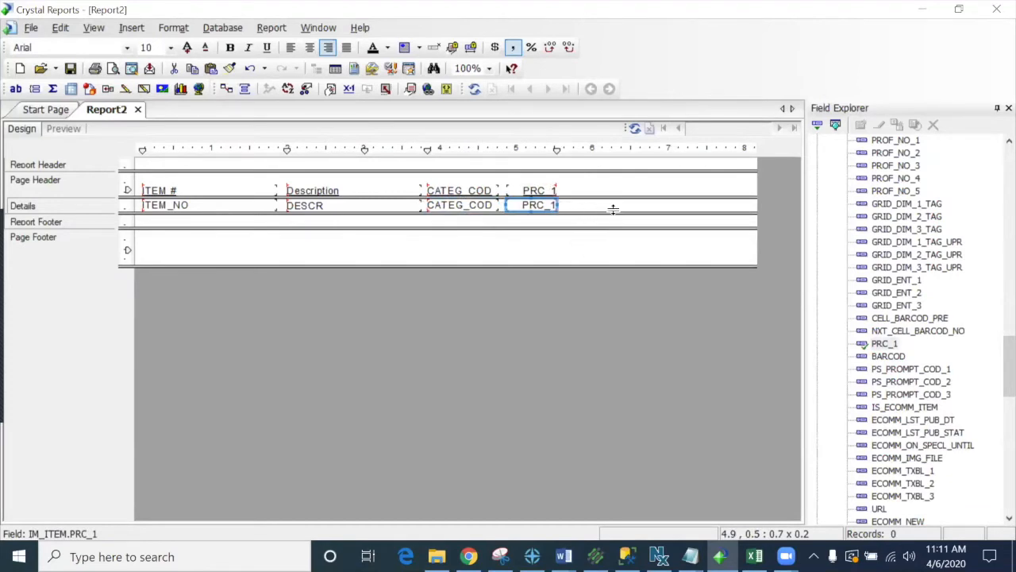
Add LOC_ID at about 5.7 inches and QTY_ON_HND at about 6.7 inches to the Details section from IM_INV
left_click_drag(995, 390, 994, 190)
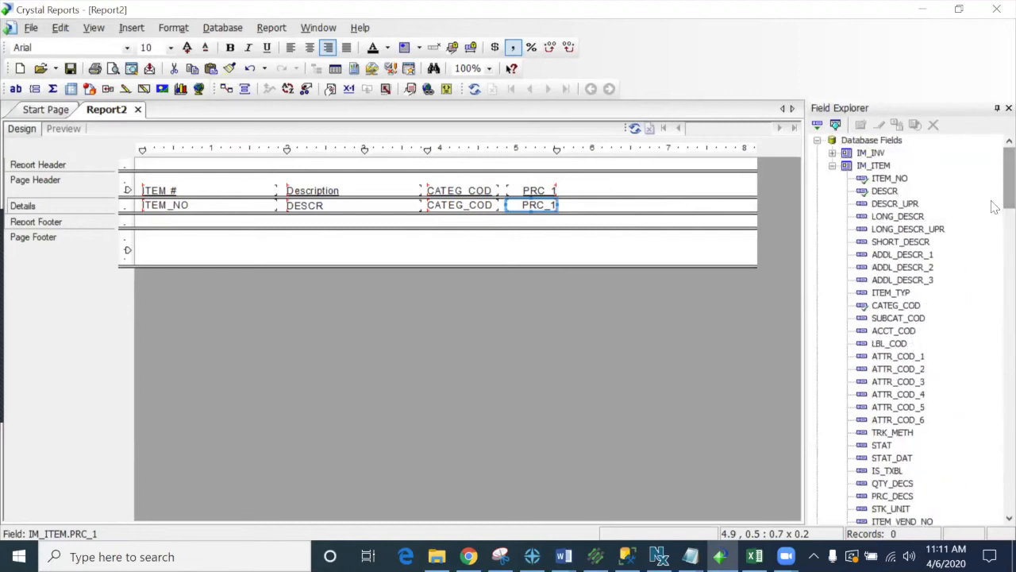
left_click(833, 166)
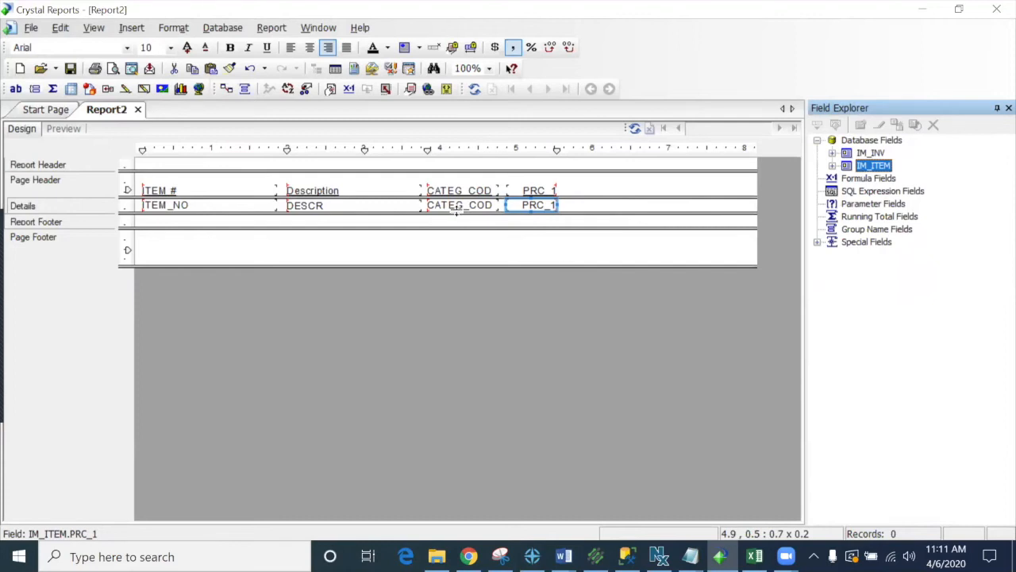
left_click(833, 154)
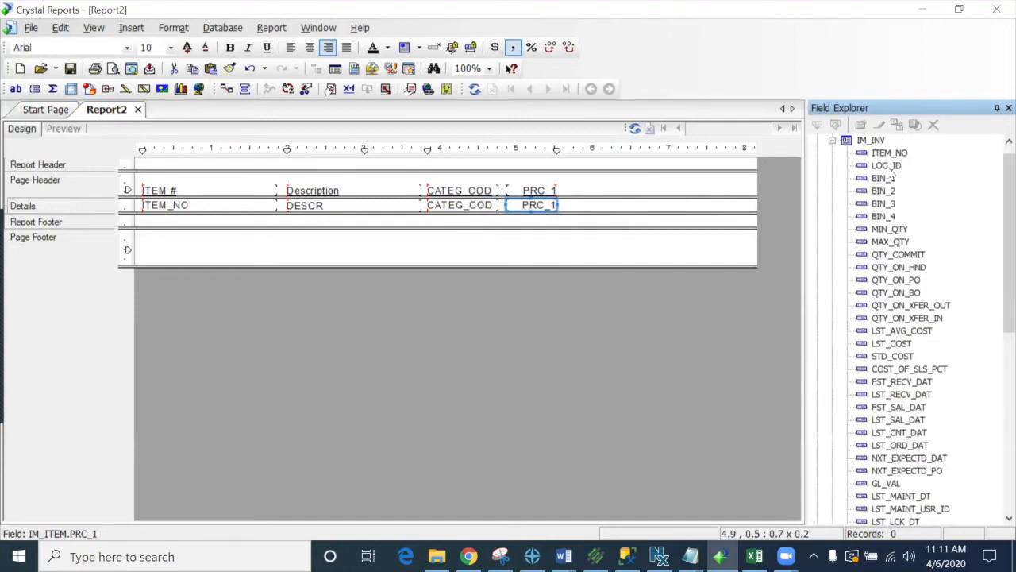
left_click_drag(886, 167, 570, 198)
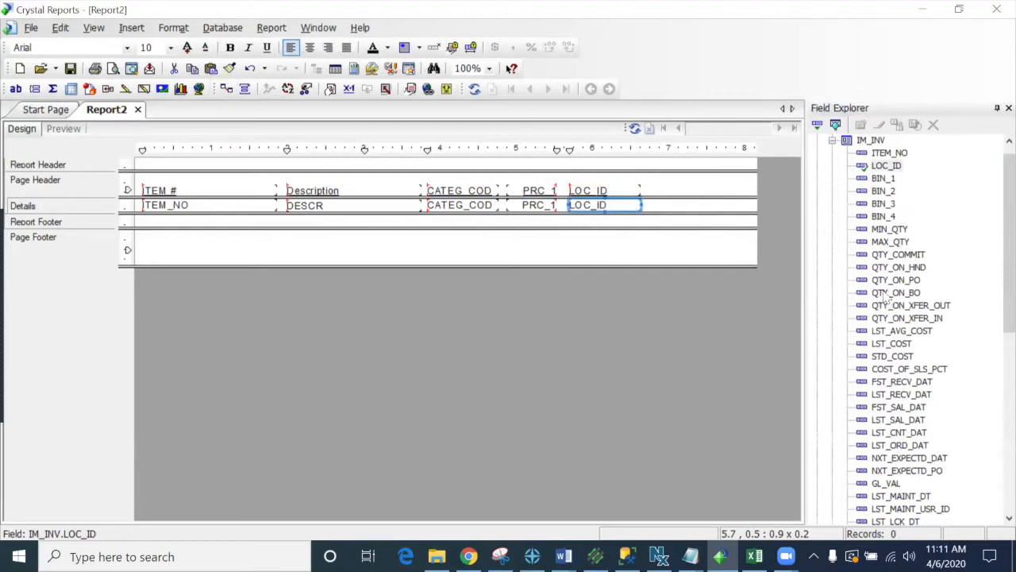
left_click_drag(897, 268, 652, 207)
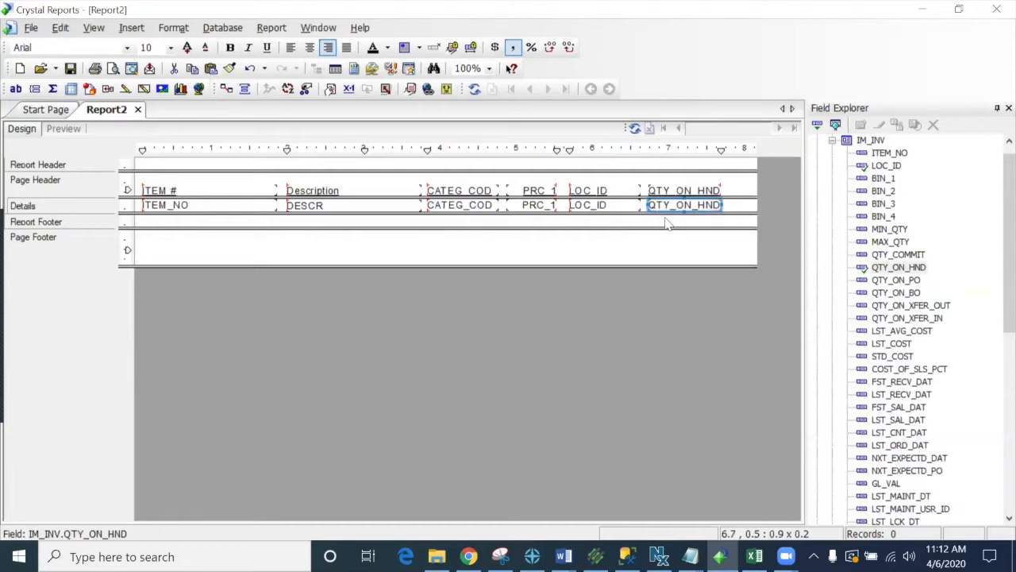
Preview the report and examine the item numbers, location IDs and on-hand quantities of the ADM-JACKET rows
left_click(69, 130)
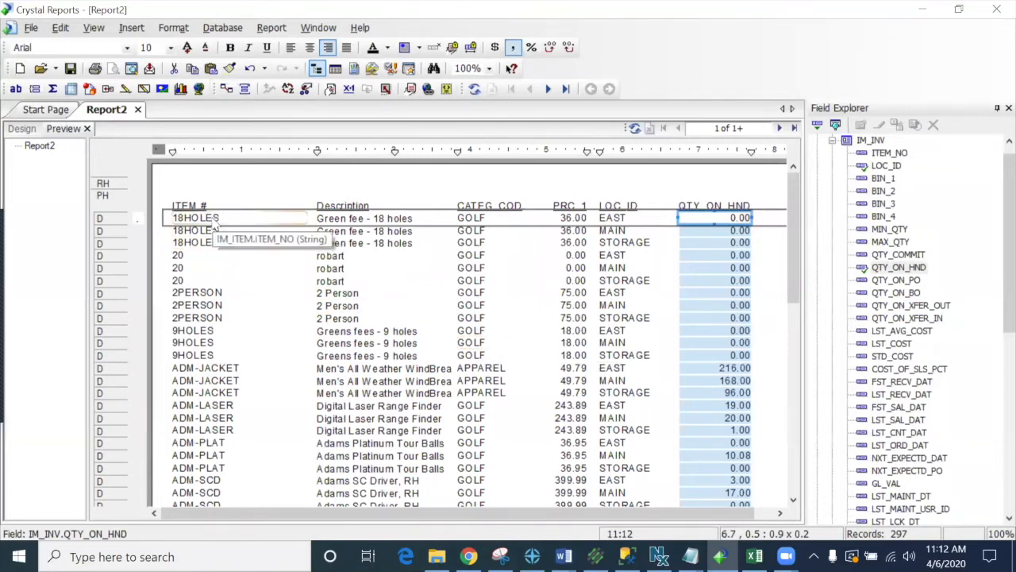
left_click(211, 371)
left_click(213, 382)
left_click(202, 393)
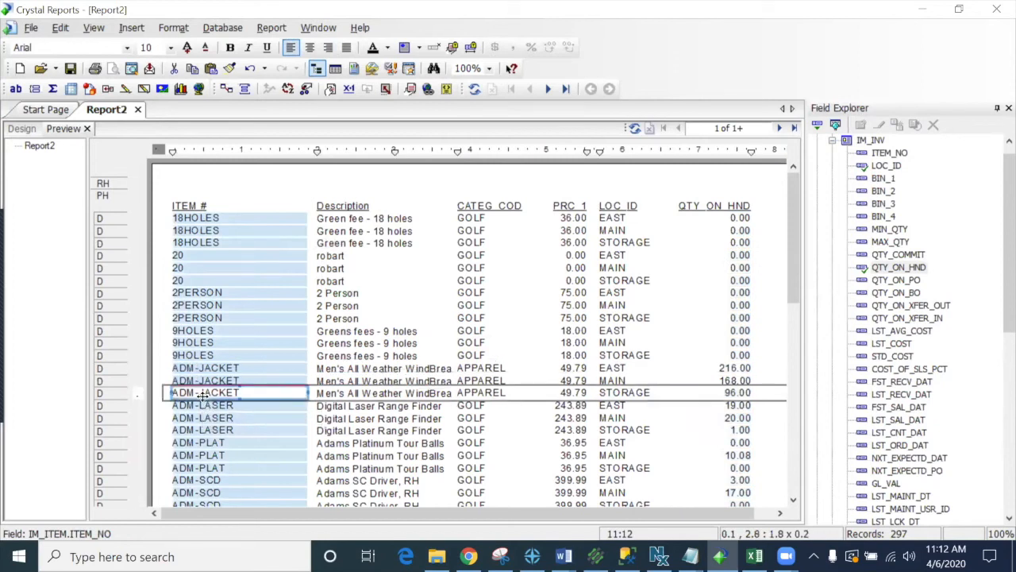
left_click(620, 371)
left_click(631, 383)
left_click(643, 396)
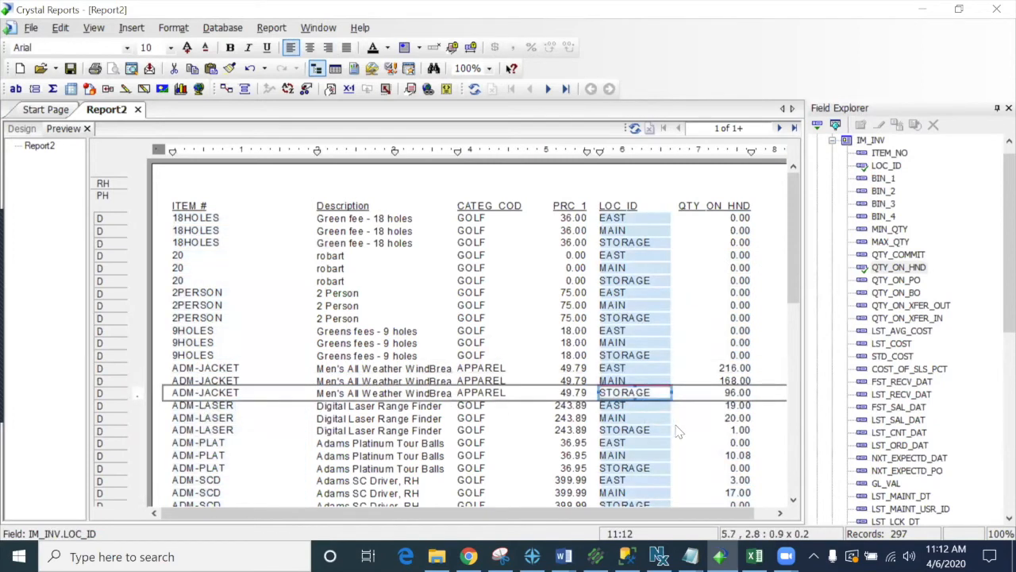
left_click(737, 369)
left_click(745, 383)
left_click(739, 394)
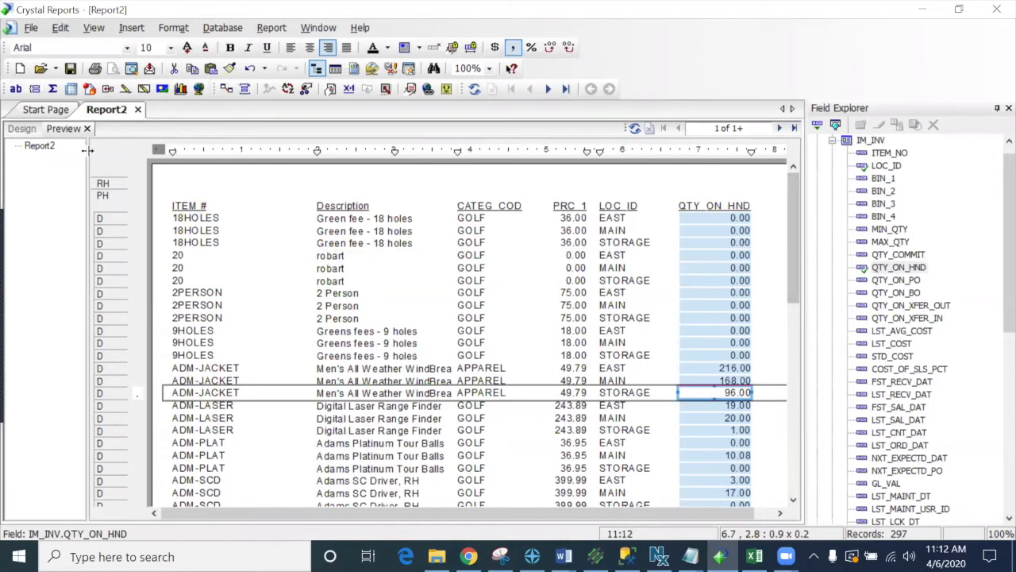
Return to Design view and narrow the ITEM_NO field to about 1.3 inches, undoing the excess change
left_click(17, 129)
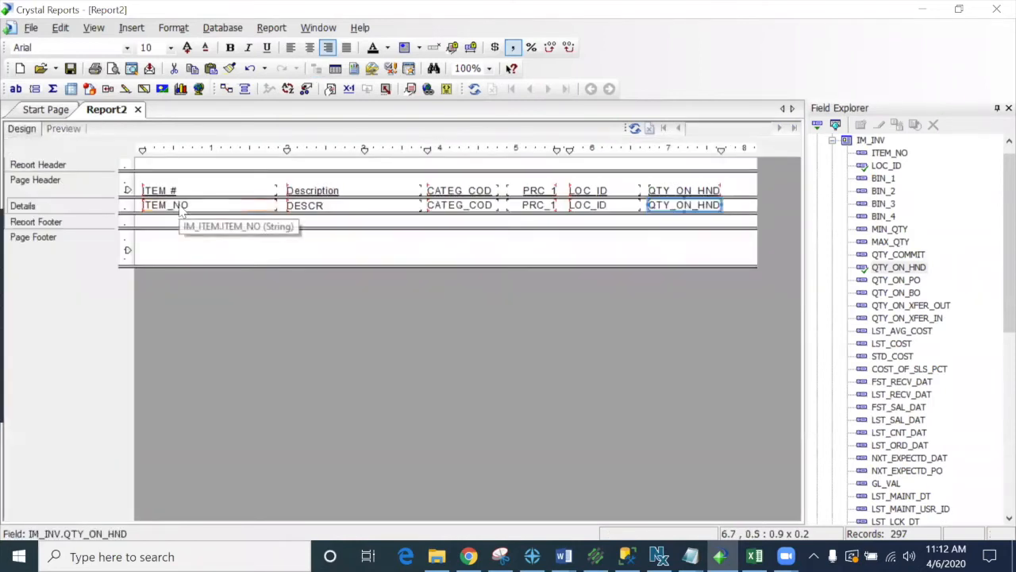
left_click(268, 208)
left_click_drag(277, 205, 255, 205)
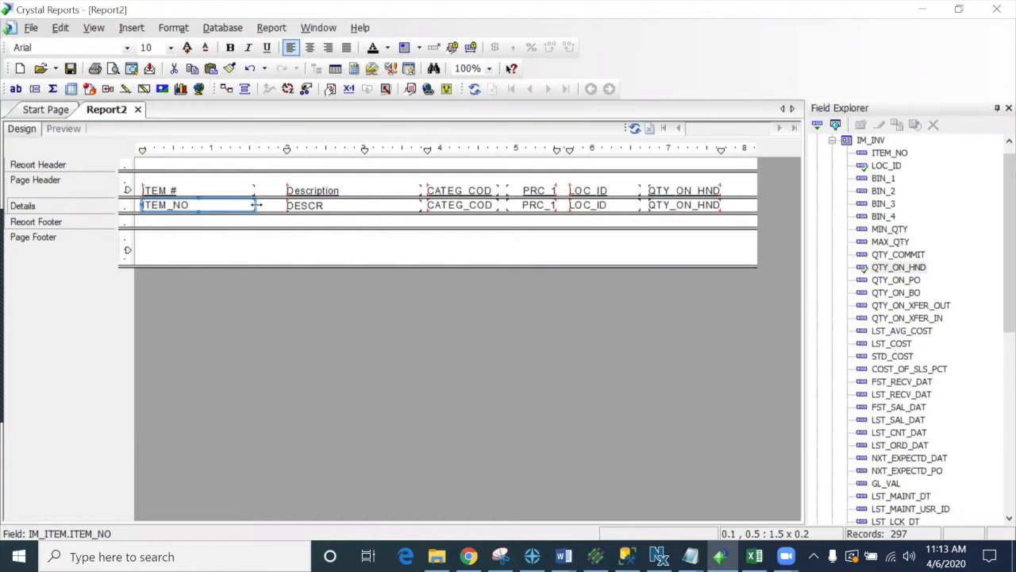
mouse_move(256, 205)
left_mouse_down()
mouse_move(228, 206)
mouse_move(241, 205)
left_mouse_up()
key("ctrl+z")
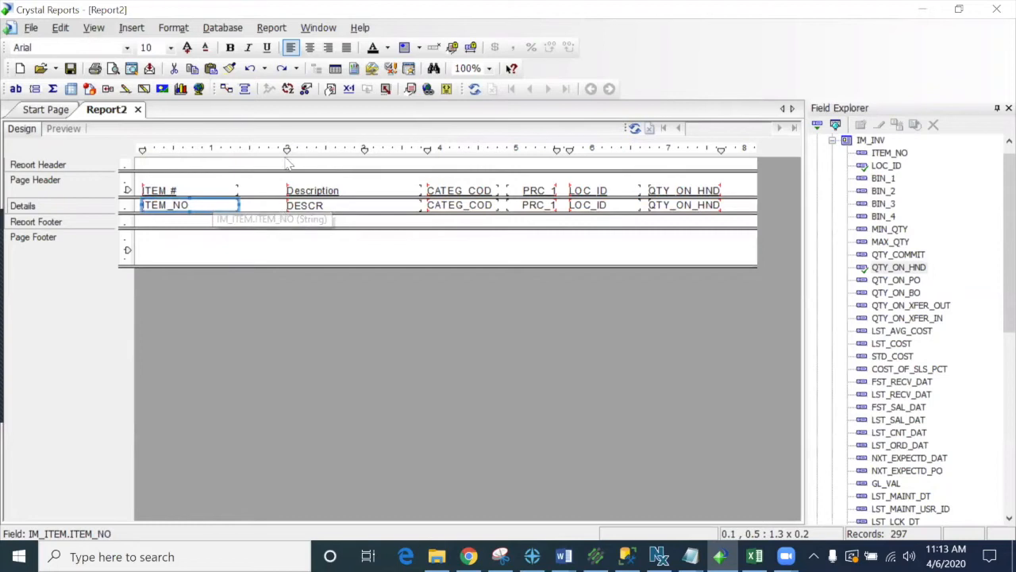
Move the Description guideline to about 1.5 inches and the CATEG_COD guideline to about 3.5 inches, removing the unused 3 inch guideline
left_click_drag(289, 150, 250, 151)
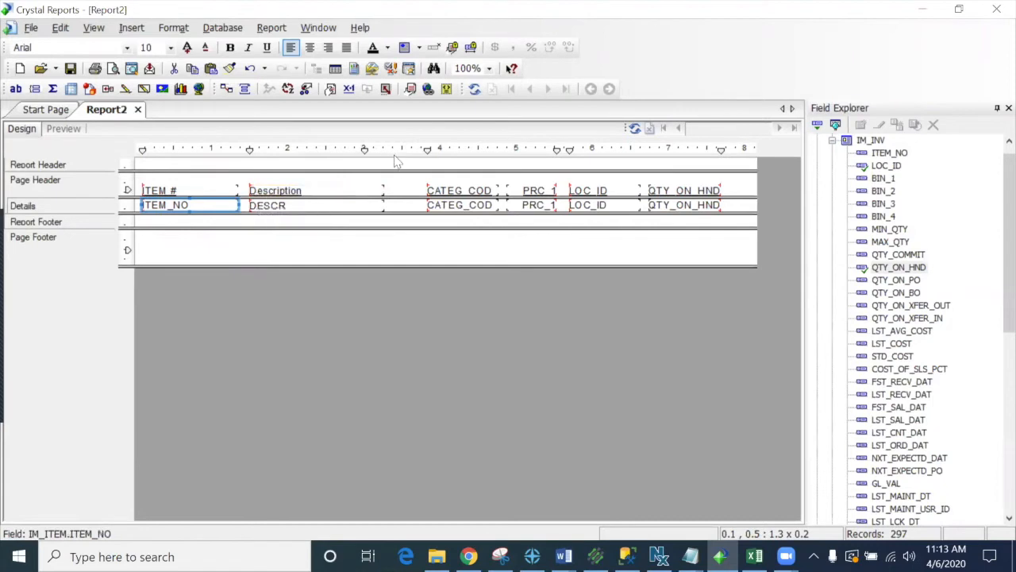
left_click_drag(427, 151, 400, 150)
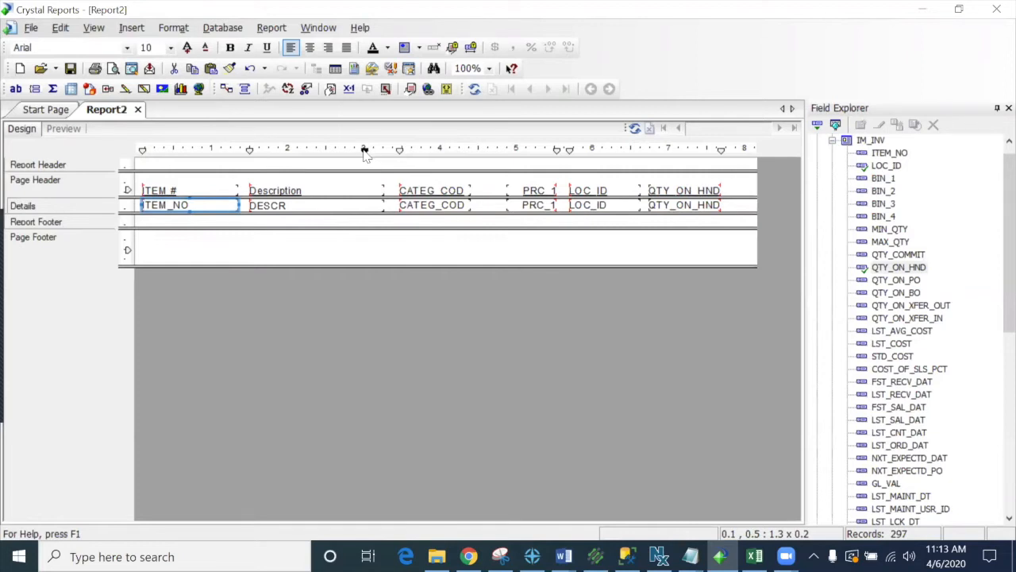
left_click_drag(364, 151, 329, 115)
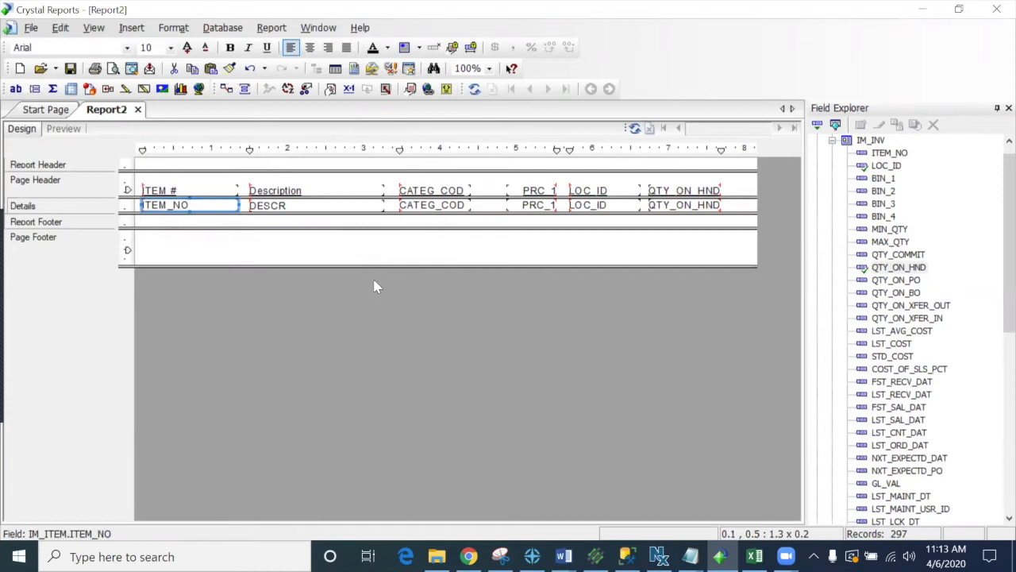
Narrow the DESCR field to about 1.3 inches and move the CATEG_COD column's guideline to about 3 inches
left_click(350, 208)
left_click_drag(384, 205, 351, 205)
left_click(373, 151)
left_click_drag(373, 151, 364, 151)
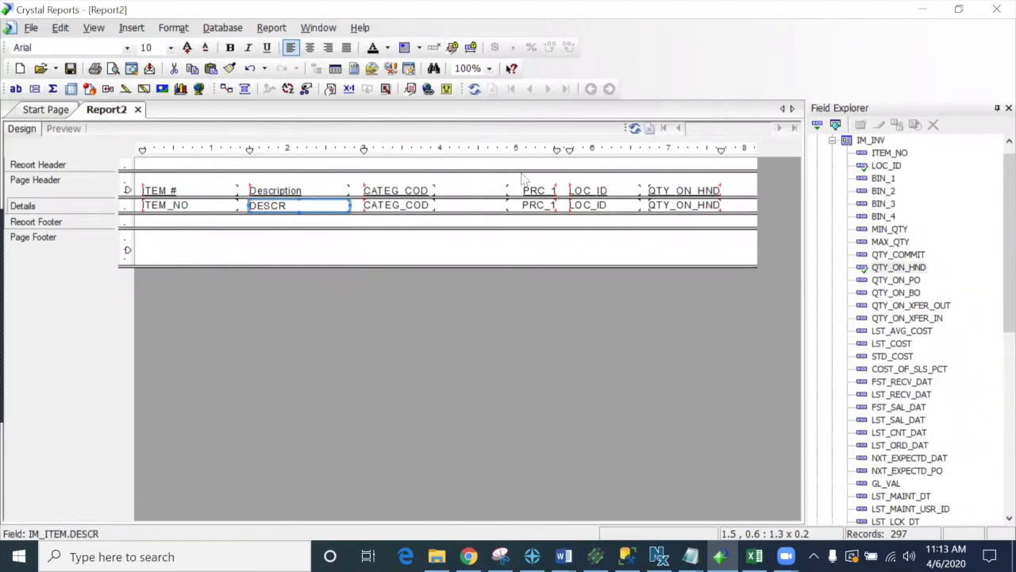
Move the guidelines of PRC_1, LOC_ID and QTY_ON_HND to about 4.8, 5 and 7 inches to close the column gaps
left_click(559, 151)
left_click_drag(558, 150, 498, 151)
left_click_drag(570, 151, 512, 151)
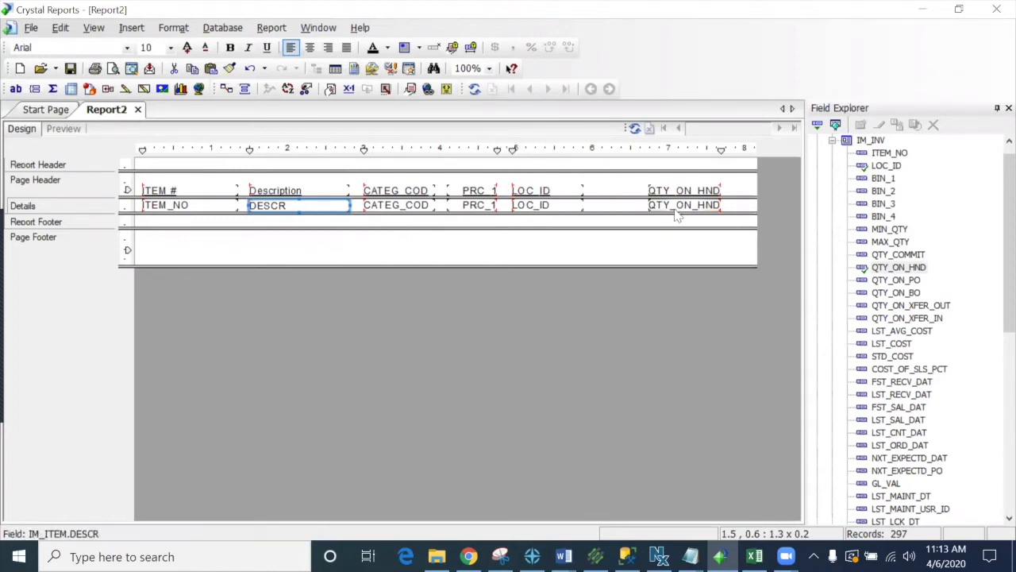
left_click_drag(721, 151, 665, 150)
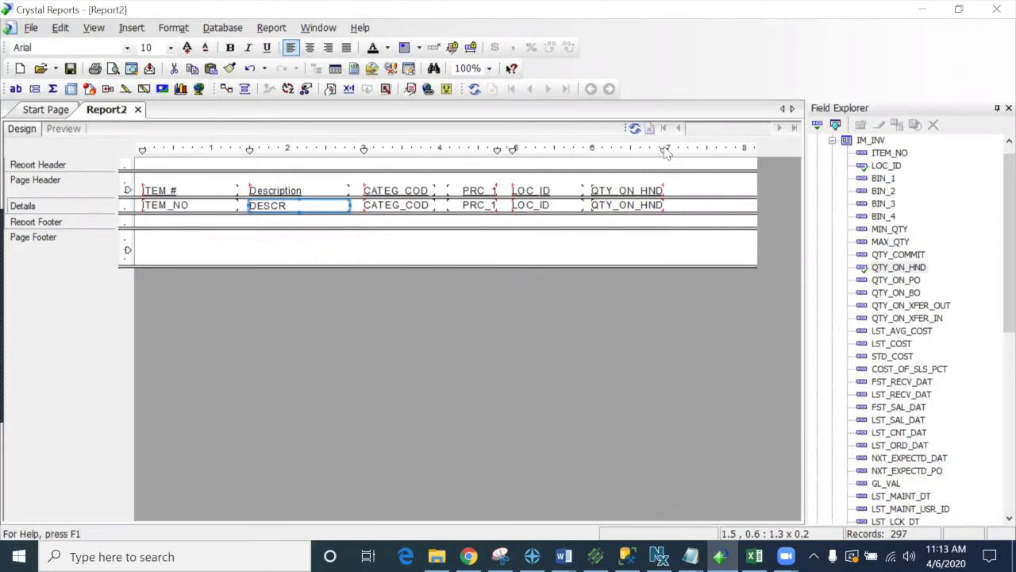
Preview the report and check the column spacing across the page, including the PRC_1 prices
left_click(64, 129)
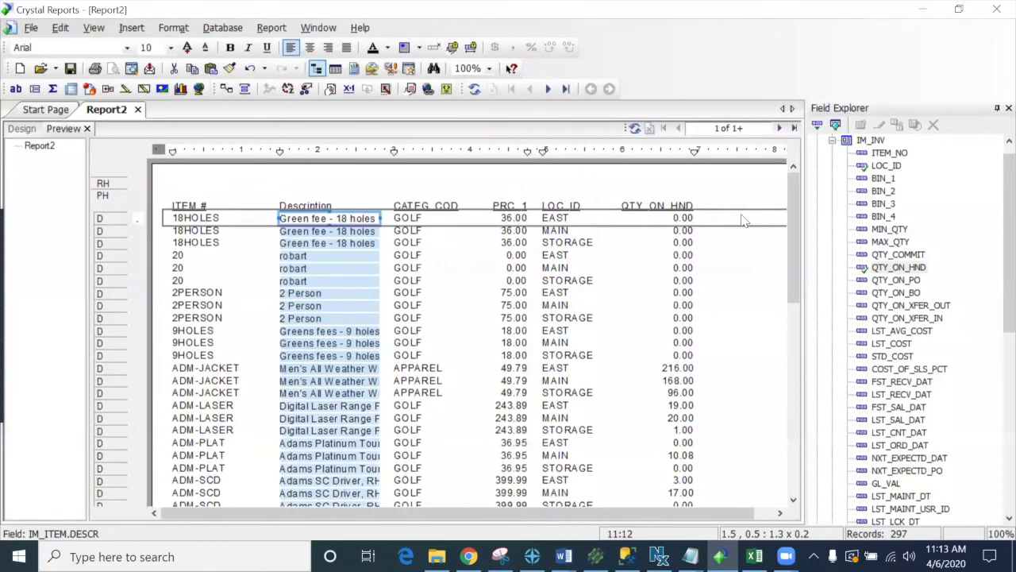
left_click_drag(714, 514, 739, 515)
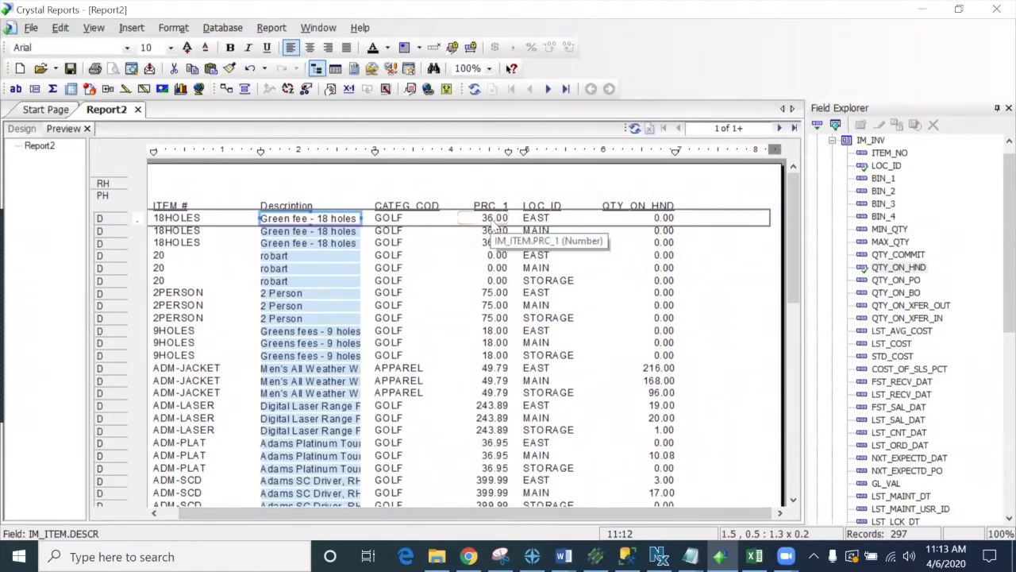
left_click(499, 370)
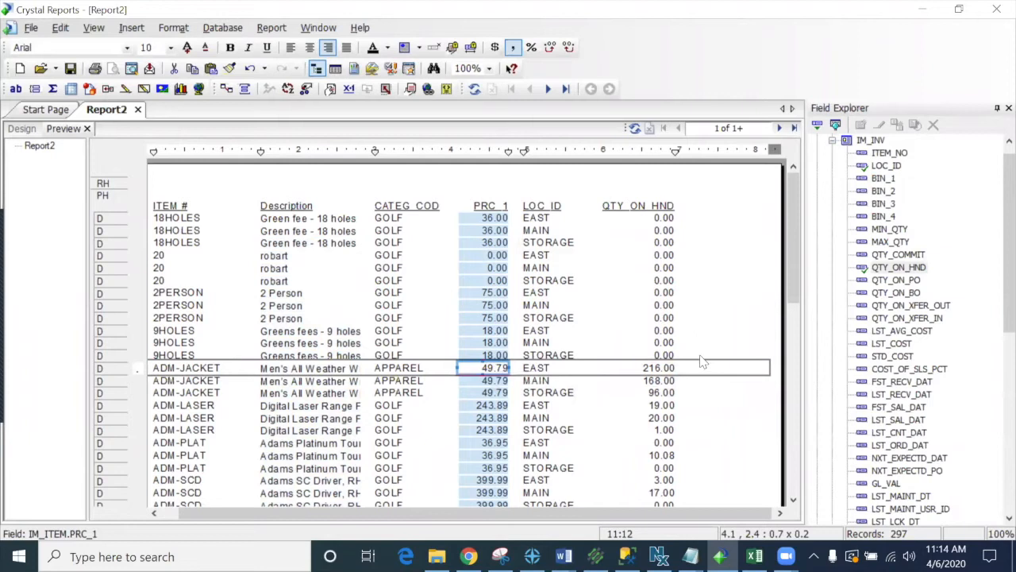
Return to Design view and create a new formula field named Retail_Value
left_click(22, 129)
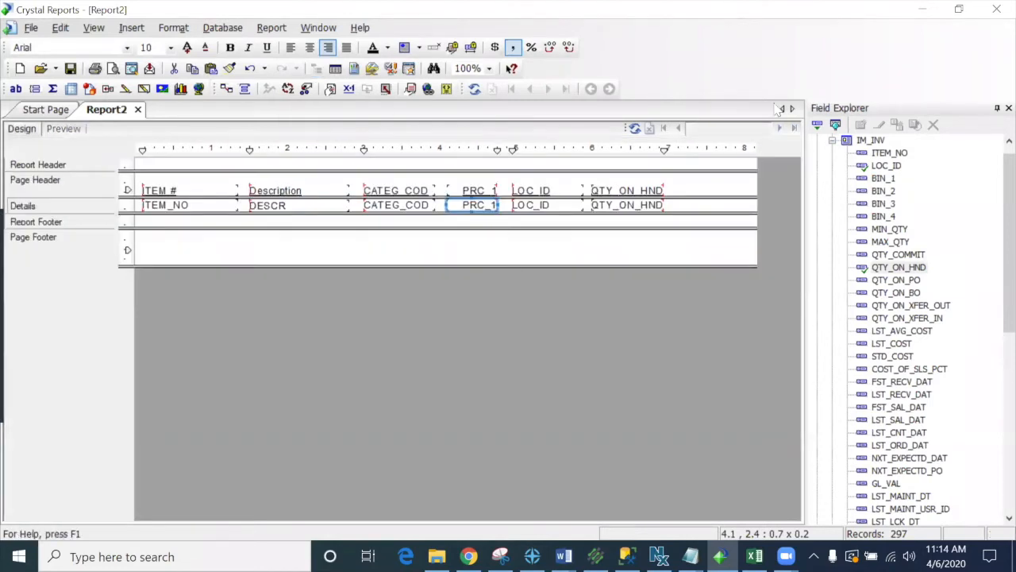
left_click(832, 141)
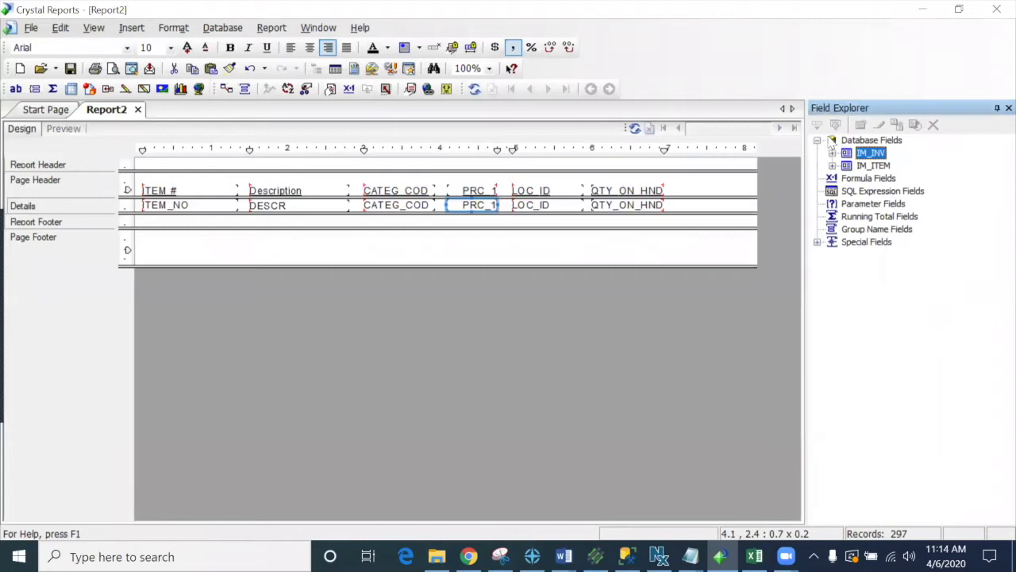
left_click(860, 179)
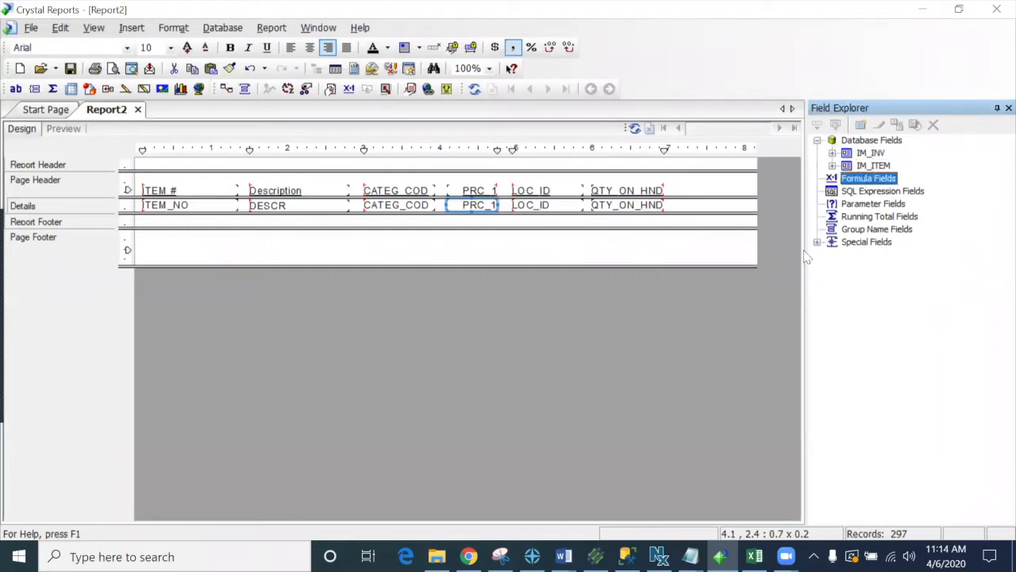
right_click(878, 180)
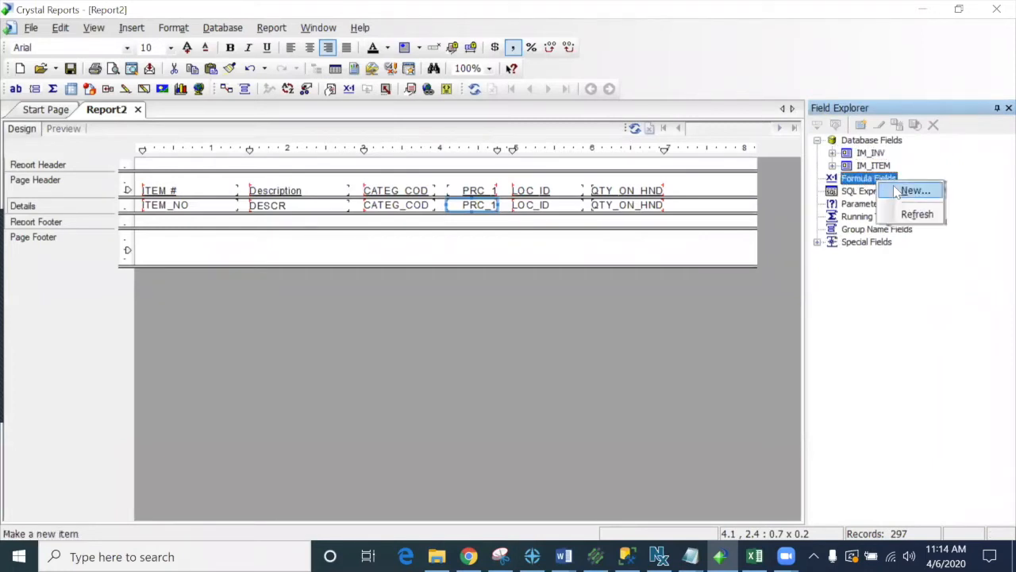
left_click(848, 279)
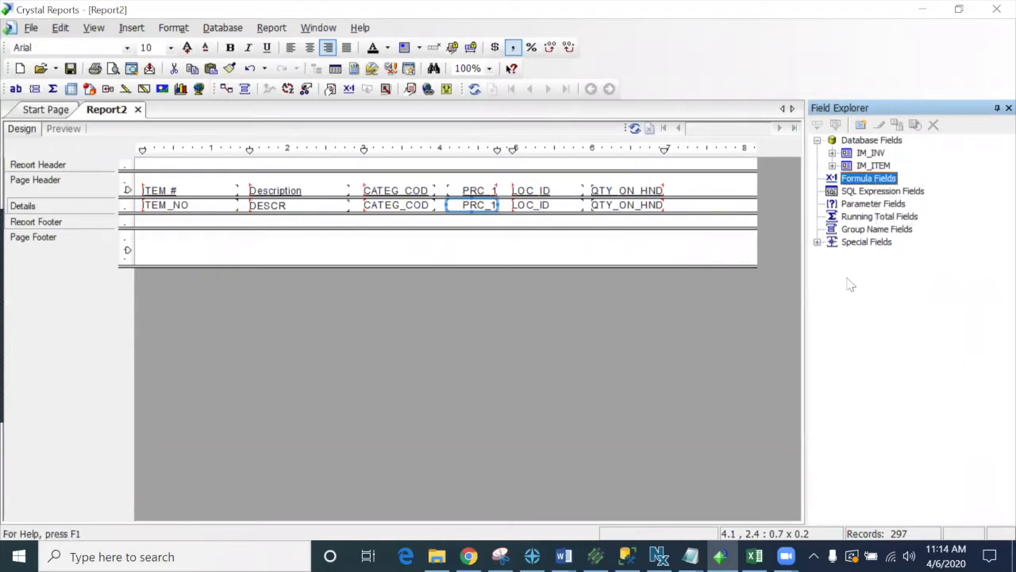
left_click(862, 125)
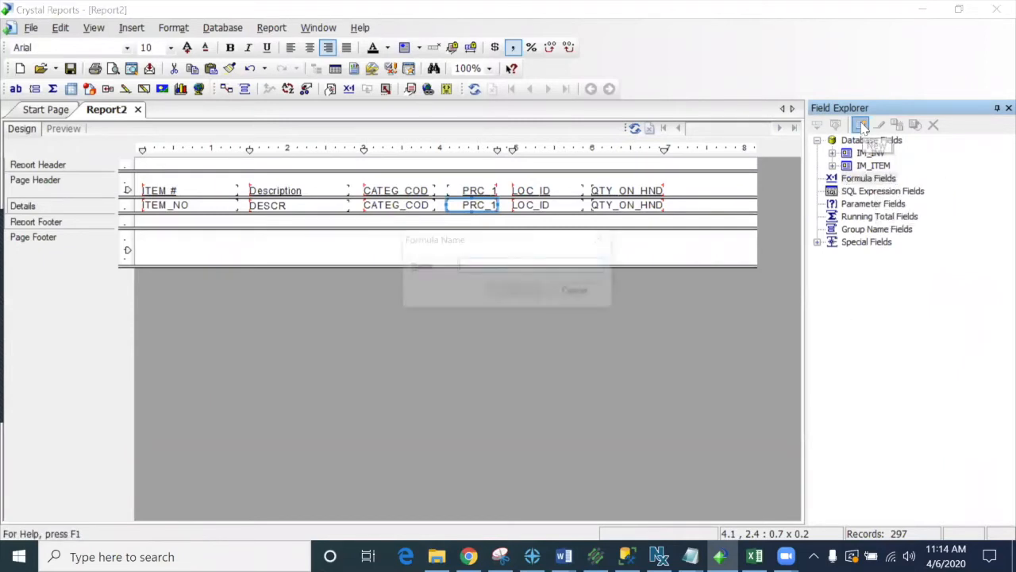
type("Ret")
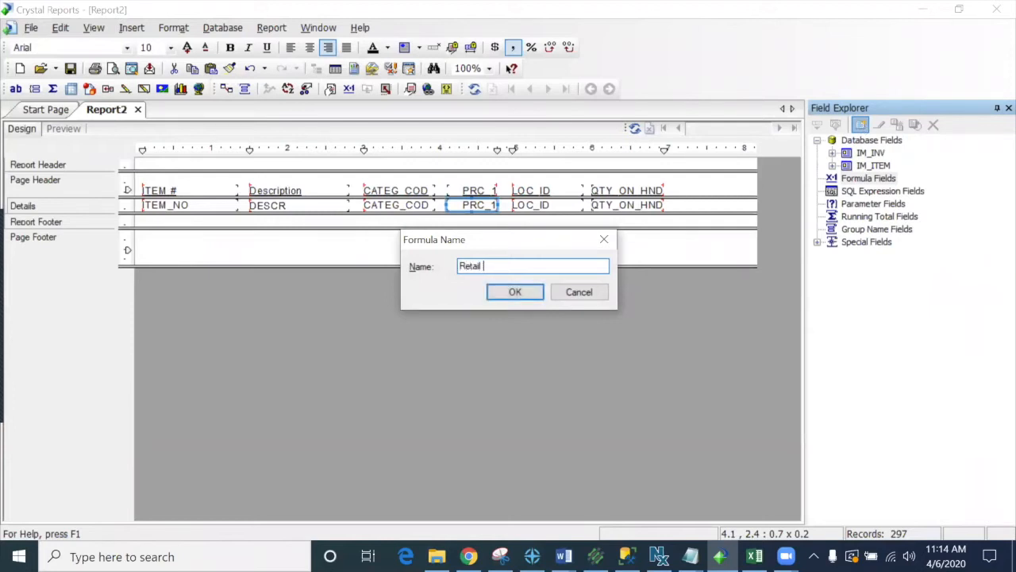
type("ail_Value")
key("Return")
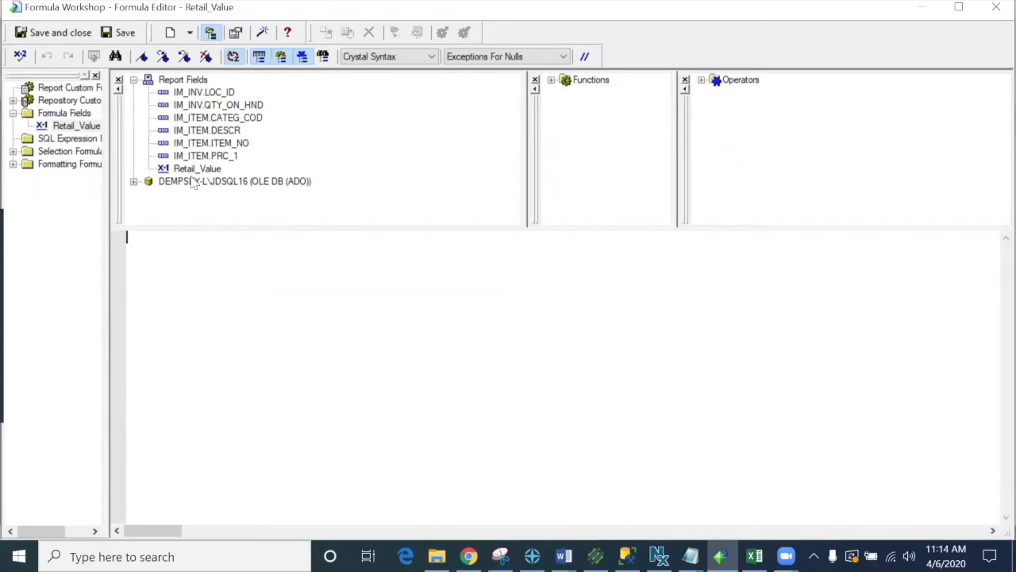
Browse the report fields and the IM_INV table's fields that are available for the Retail_Value formula
left_click(235, 105)
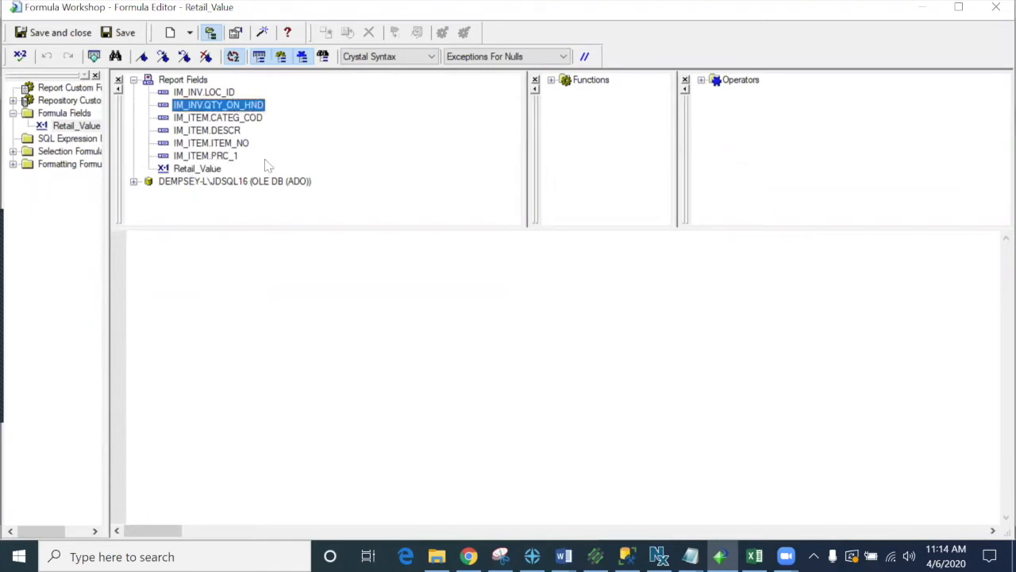
left_click(226, 157)
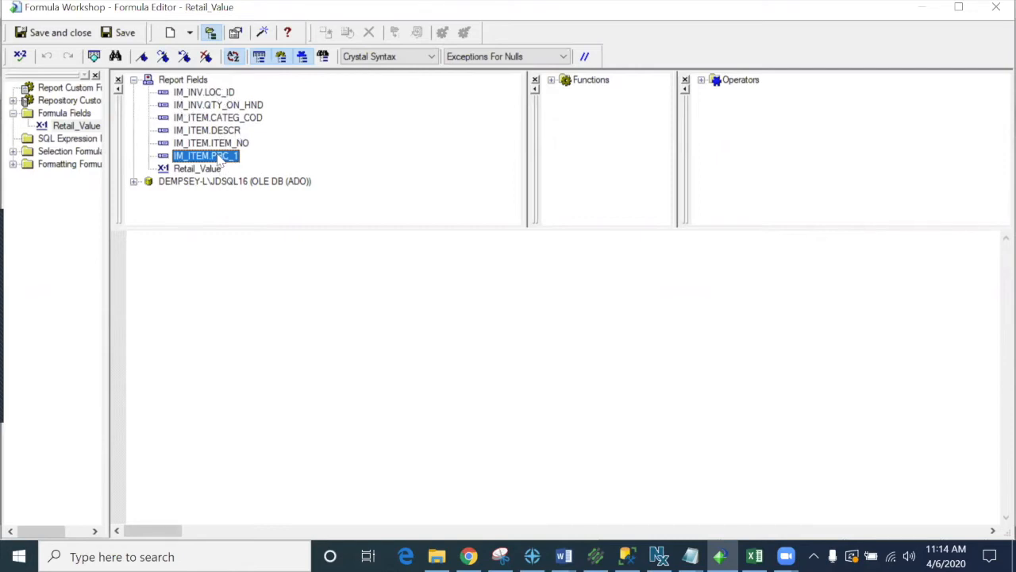
left_click(133, 80)
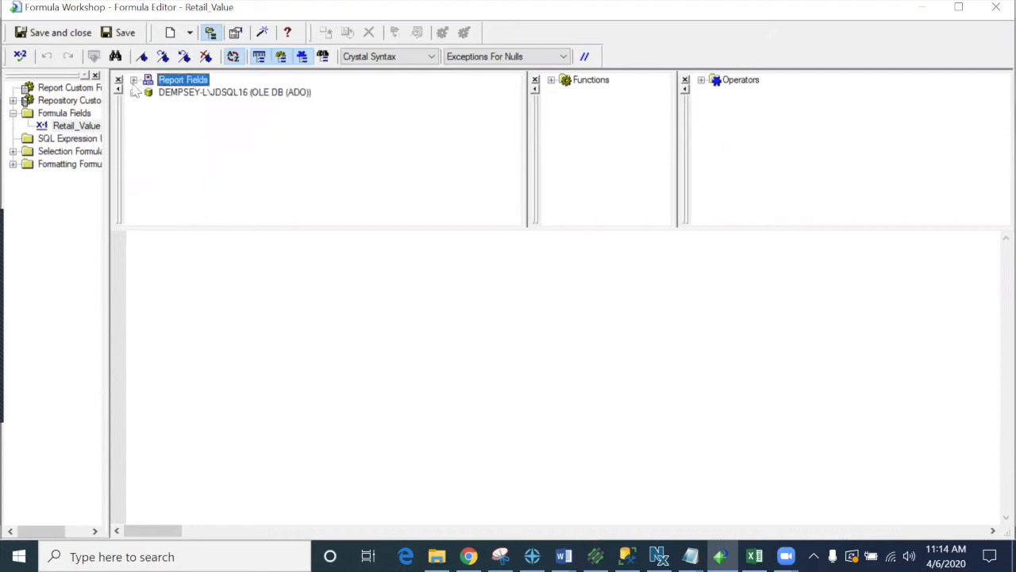
left_click(133, 93)
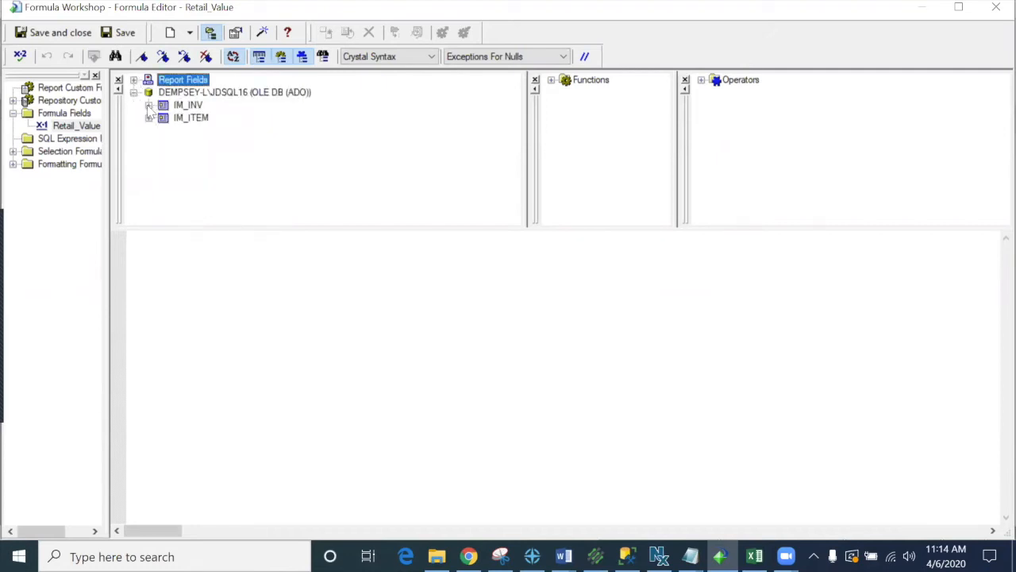
left_click(149, 105)
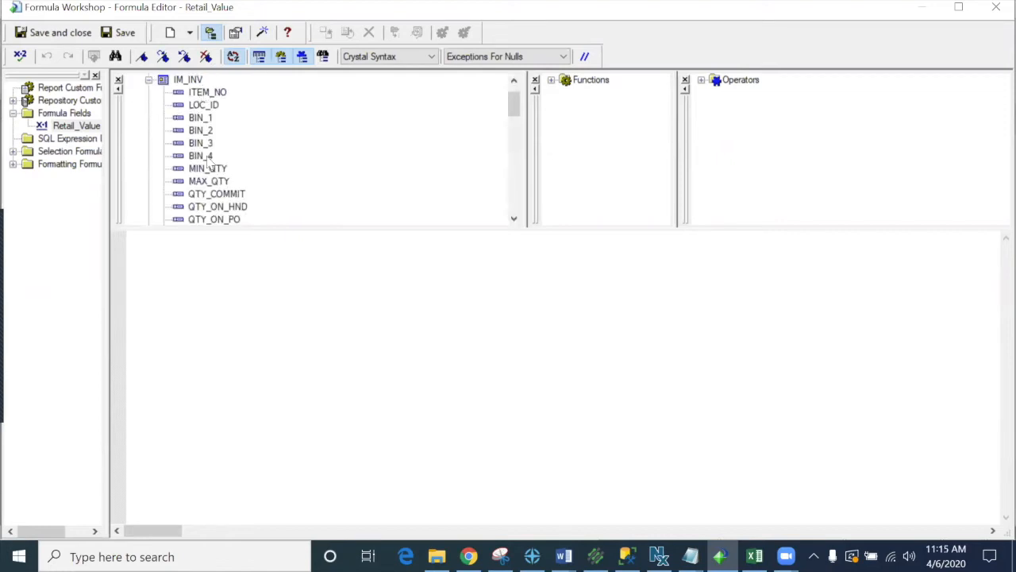
scroll(238, 215, "down", 1)
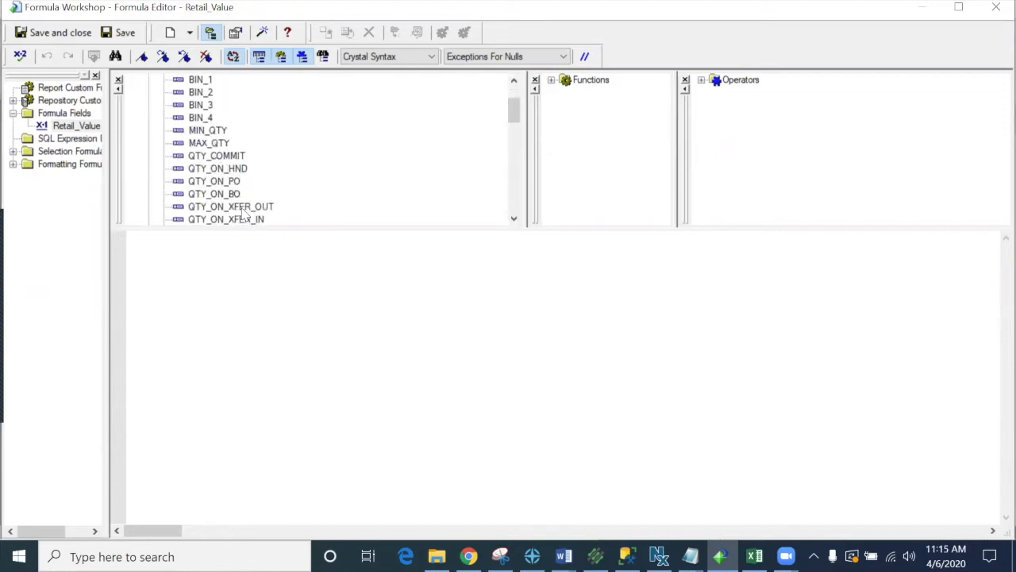
scroll(243, 214, "up", 2)
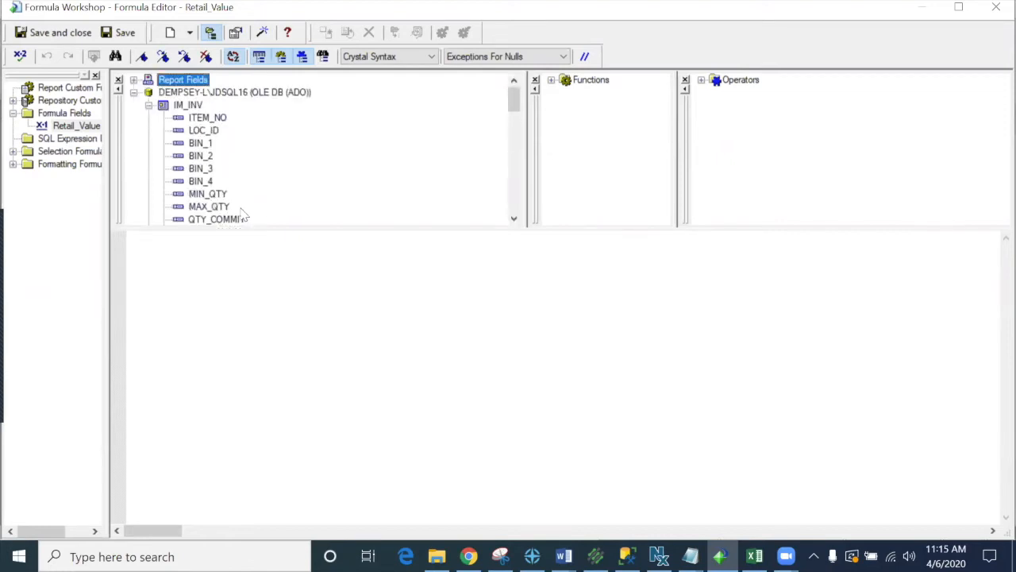
left_click(149, 105)
left_click(134, 92)
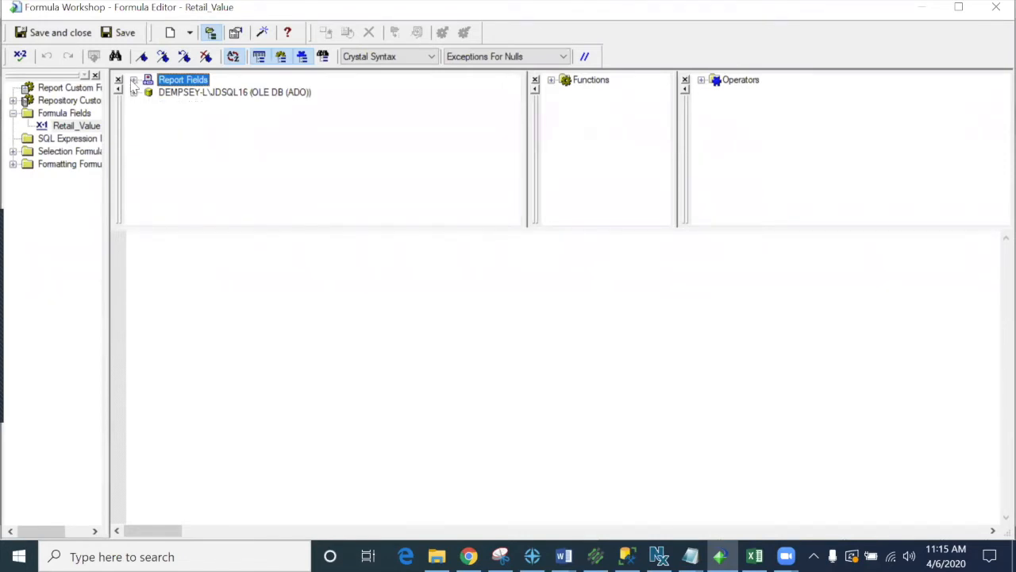
left_click(134, 79)
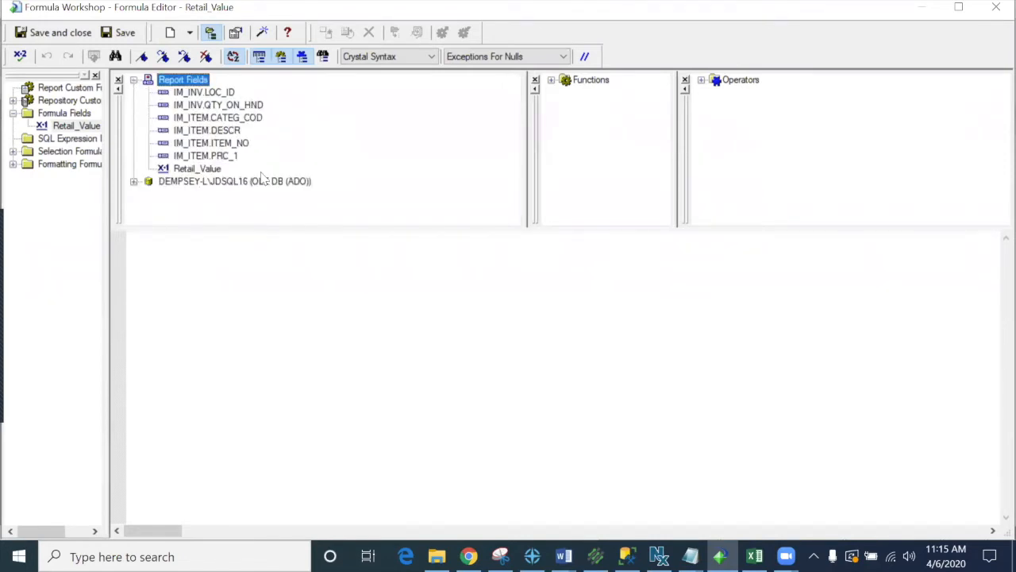
Define the Retail_Value formula as {IM_ITEM.PRC_1}*{IM_INV.QTY_ON_HND}, then save it and close the formula editor
left_click(214, 157)
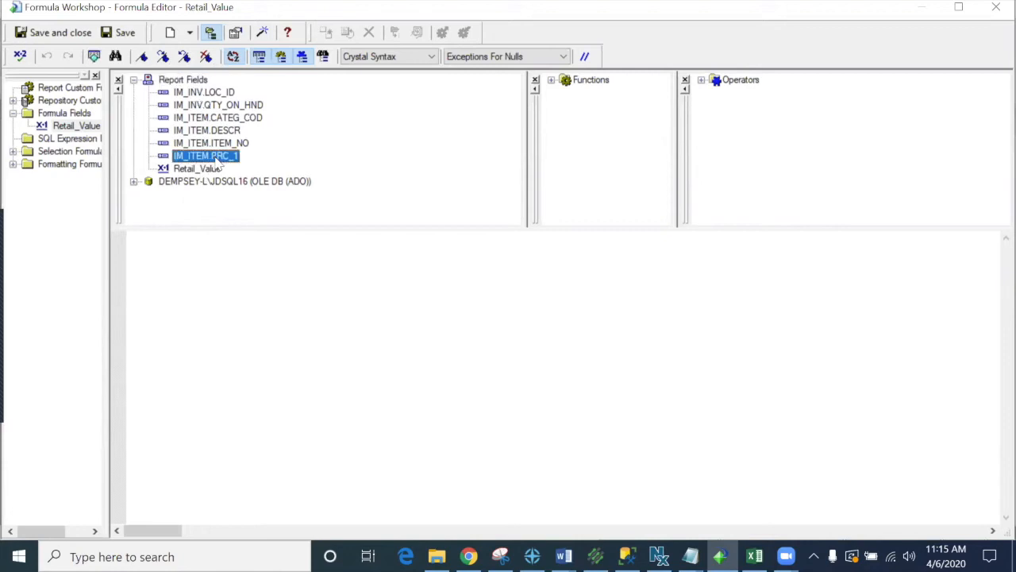
double_click(219, 157)
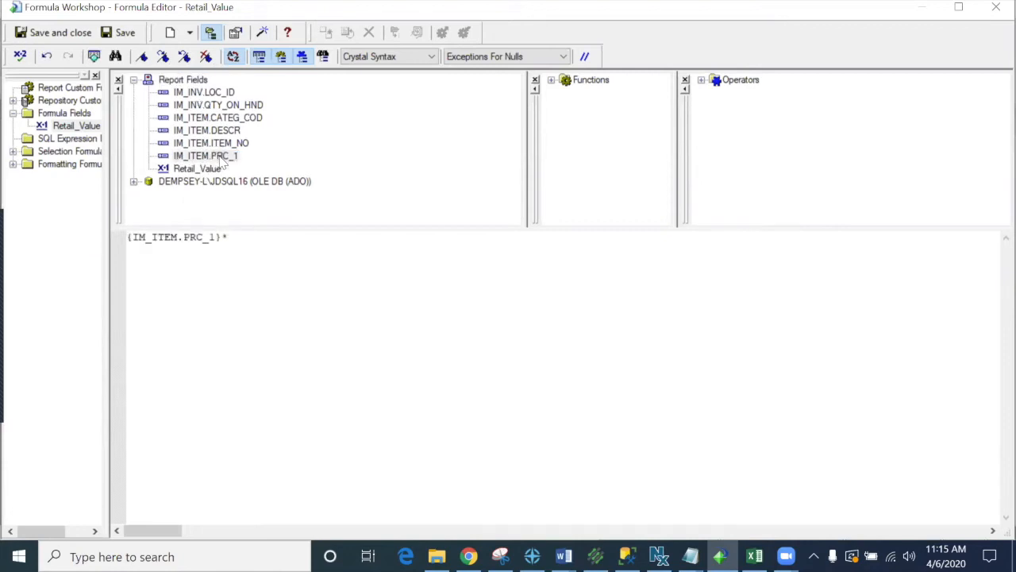
double_click(235, 106)
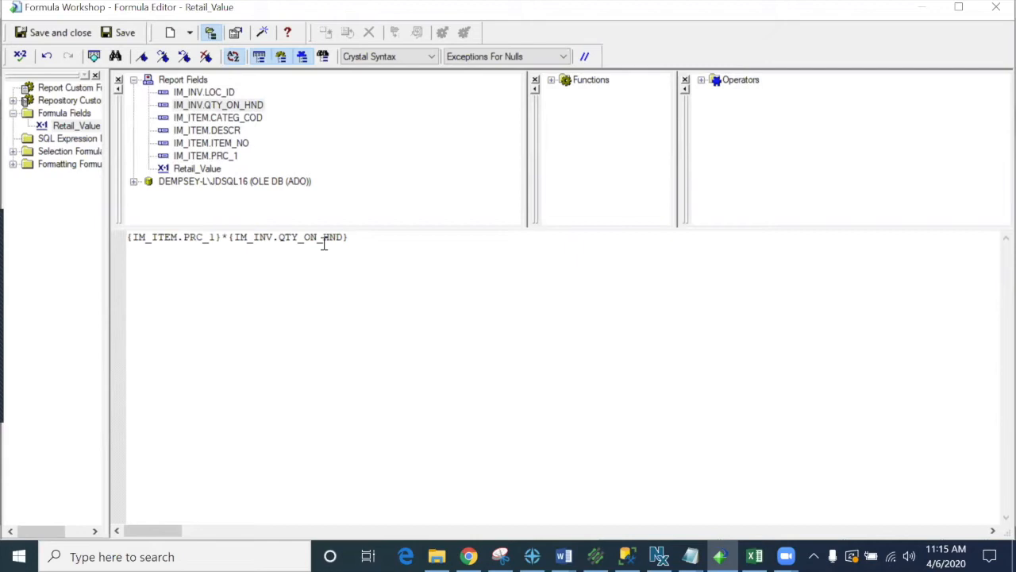
left_click(53, 38)
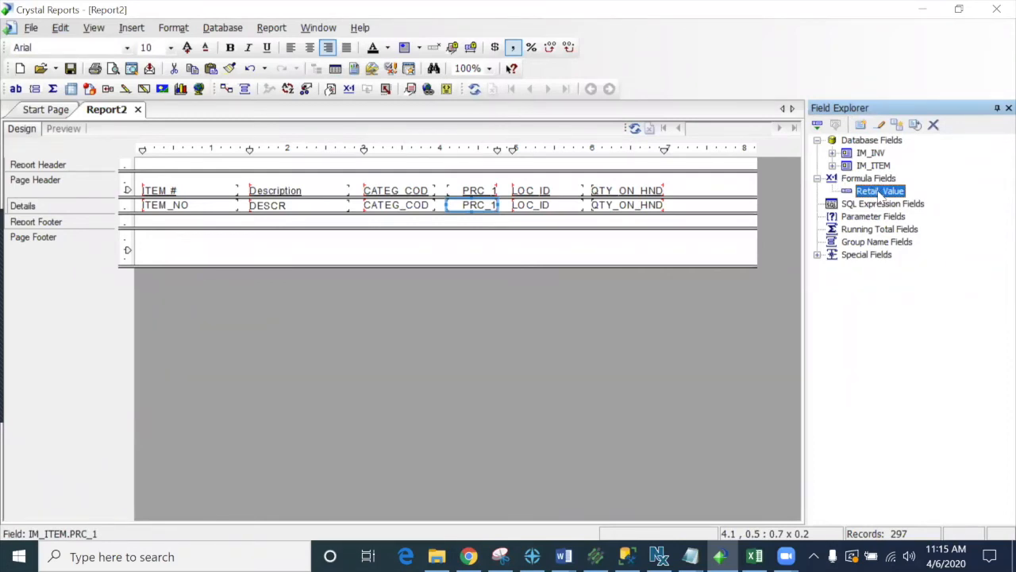
Place the Retail_Value formula in the Details section after QTY_ON_HND and check its ADM-JACKET value in the preview
left_click_drag(880, 194, 684, 208)
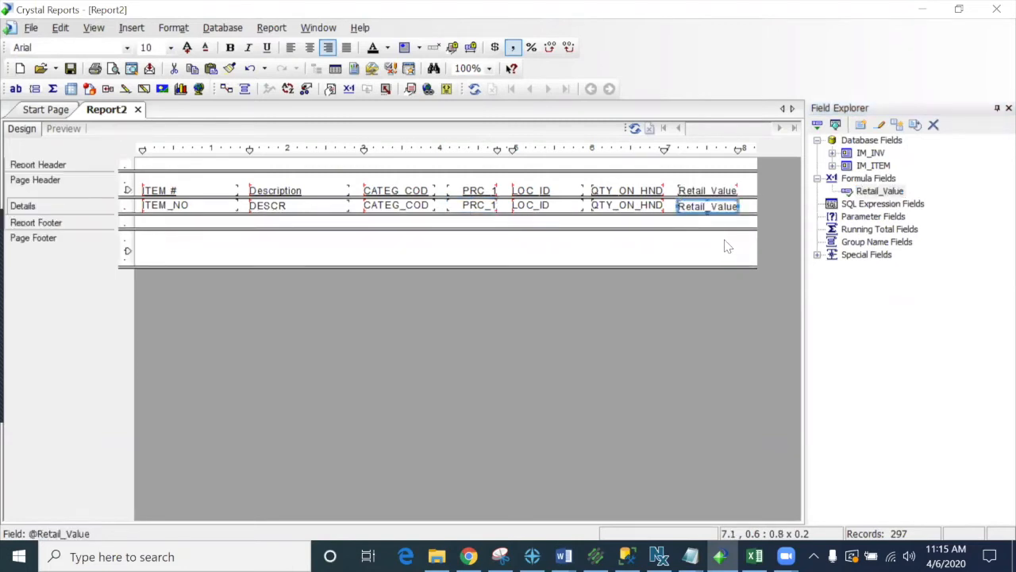
left_click(66, 128)
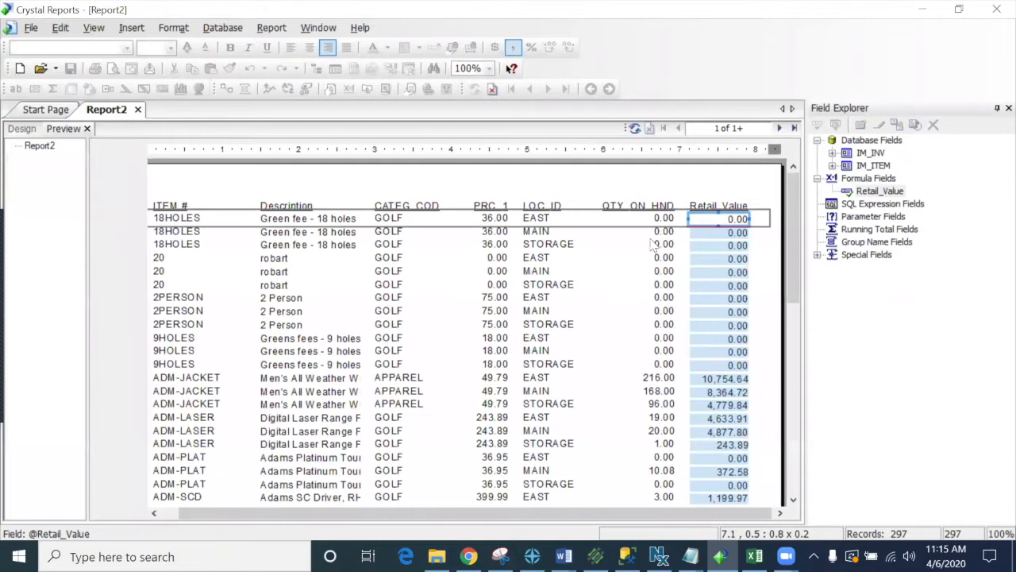
left_click(666, 379)
left_click(729, 379)
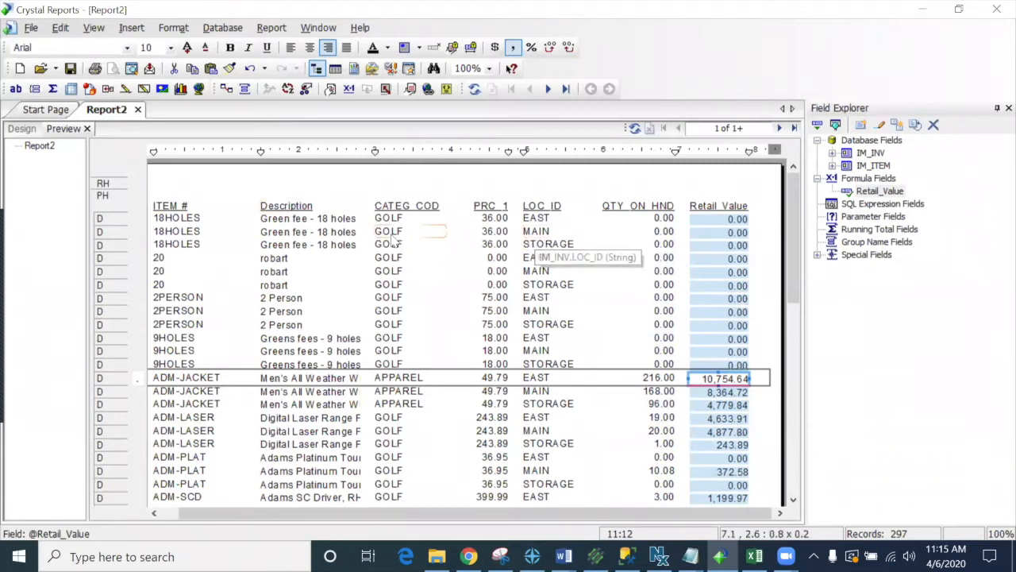
Examine how the item numbers and category codes repeat across the previewed rows, and compare with the report design
left_click_drag(450, 520, 382, 514)
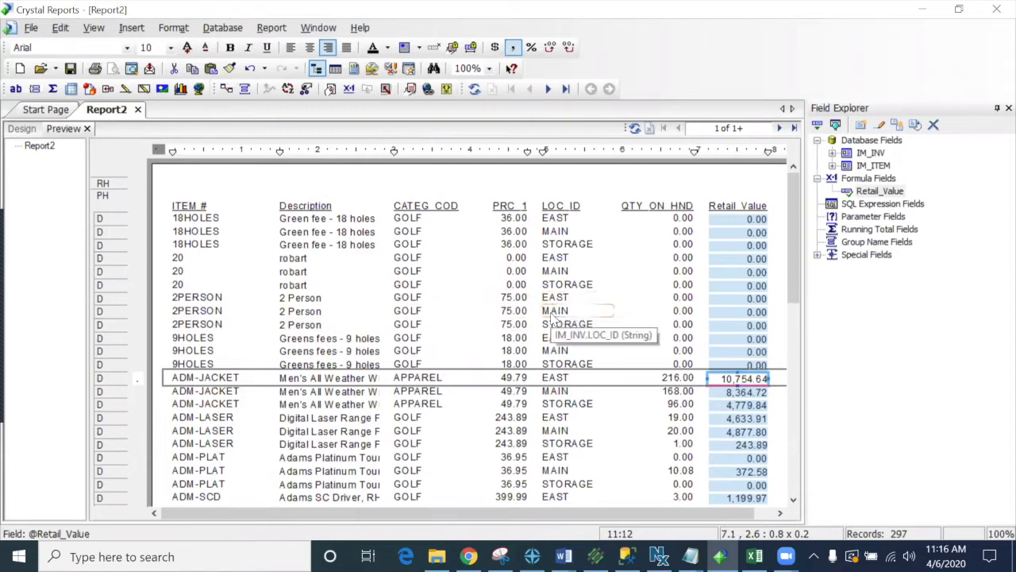
left_click(400, 311)
left_click(404, 325)
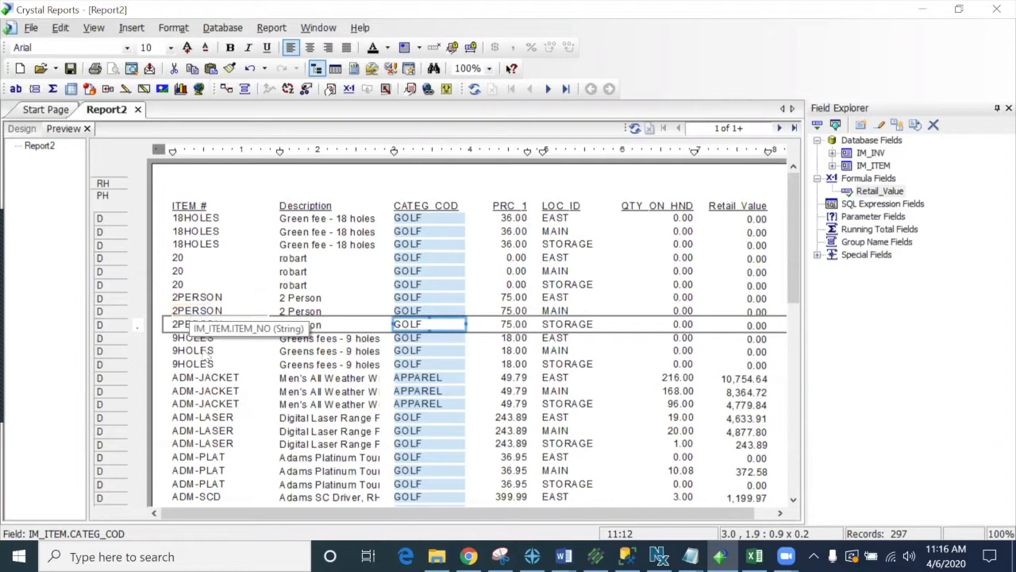
left_click(198, 379)
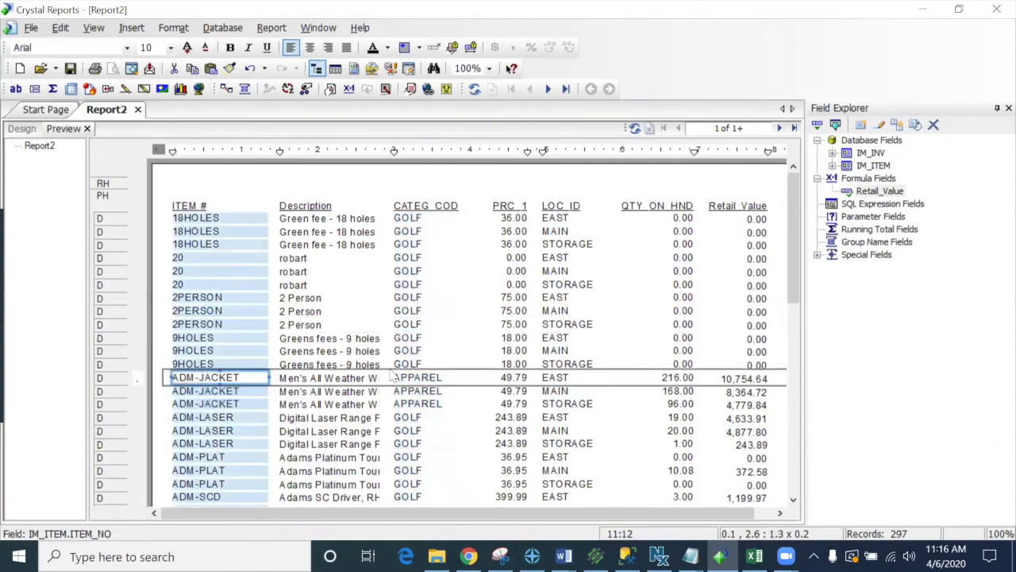
left_click(414, 377)
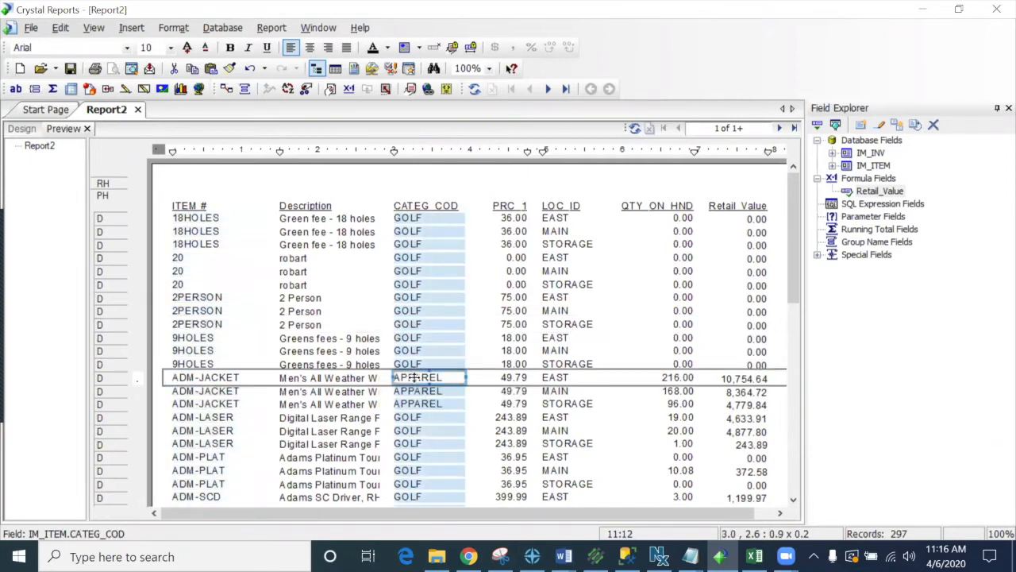
left_click(22, 129)
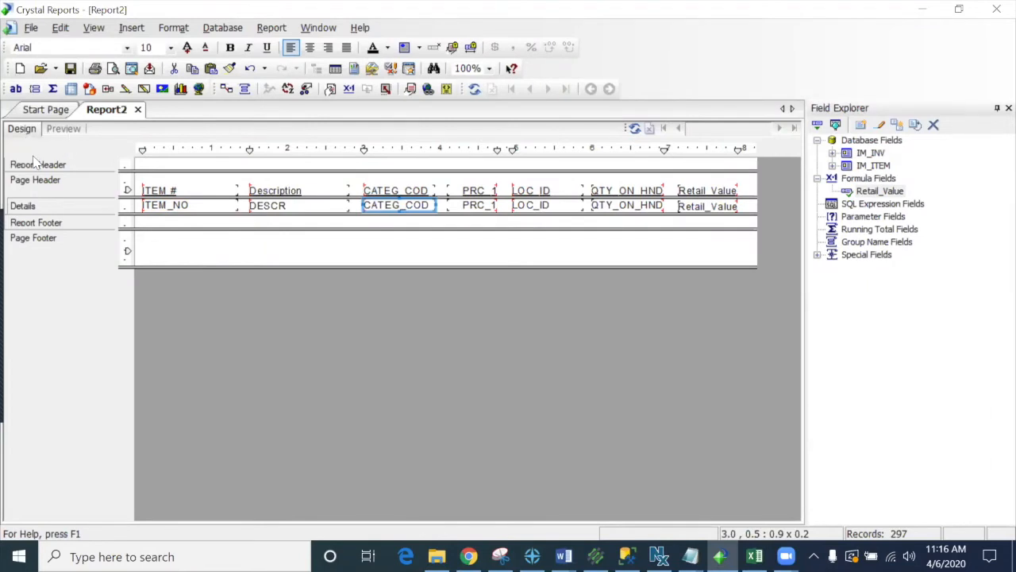
left_click(62, 130)
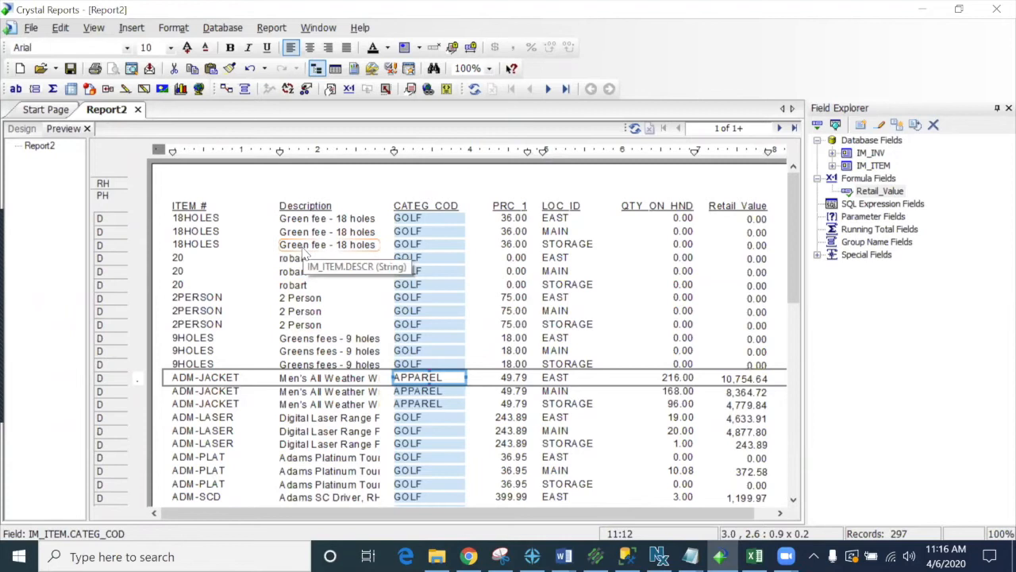
Group the report by IM_ITEM.ITEM_NO in ascending order and check the grouped rows in the preview
left_click(23, 130)
left_click(173, 206)
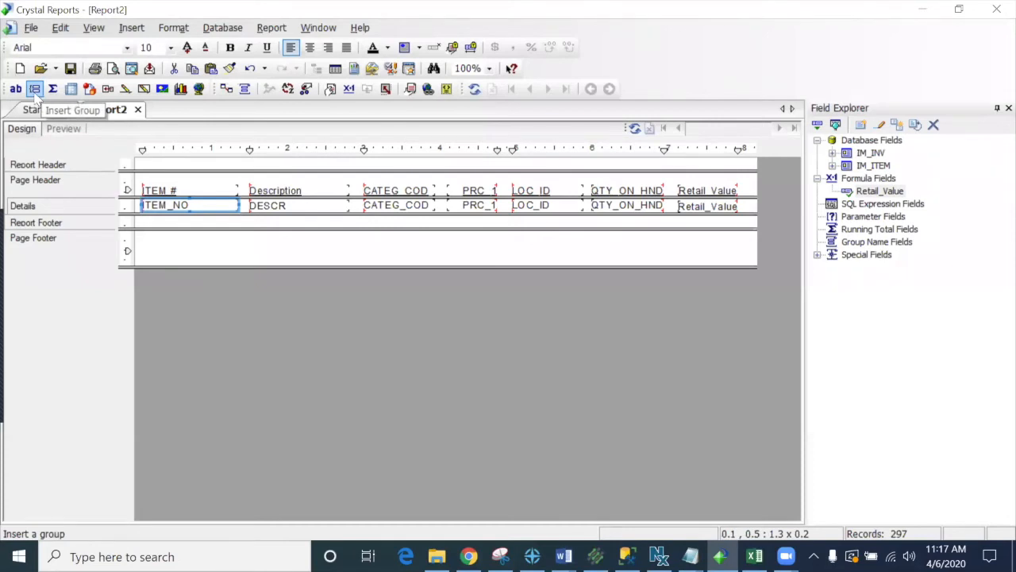
left_click(35, 89)
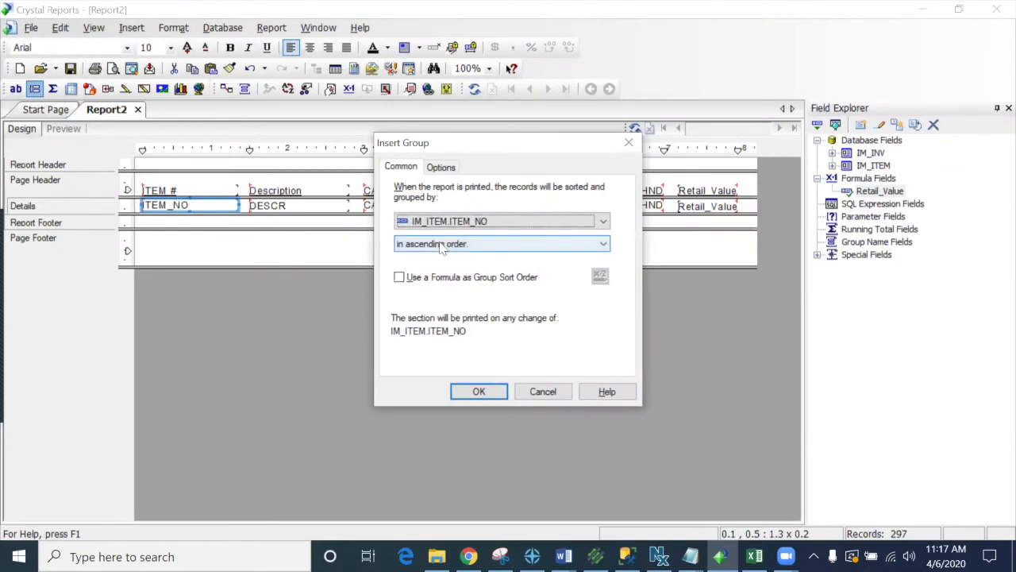
left_click(480, 390)
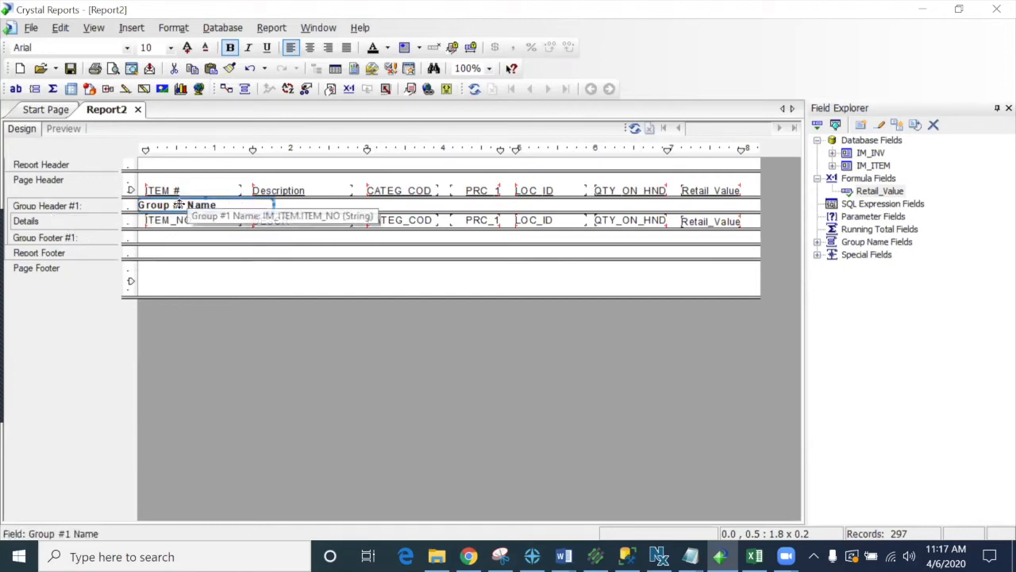
left_click(64, 128)
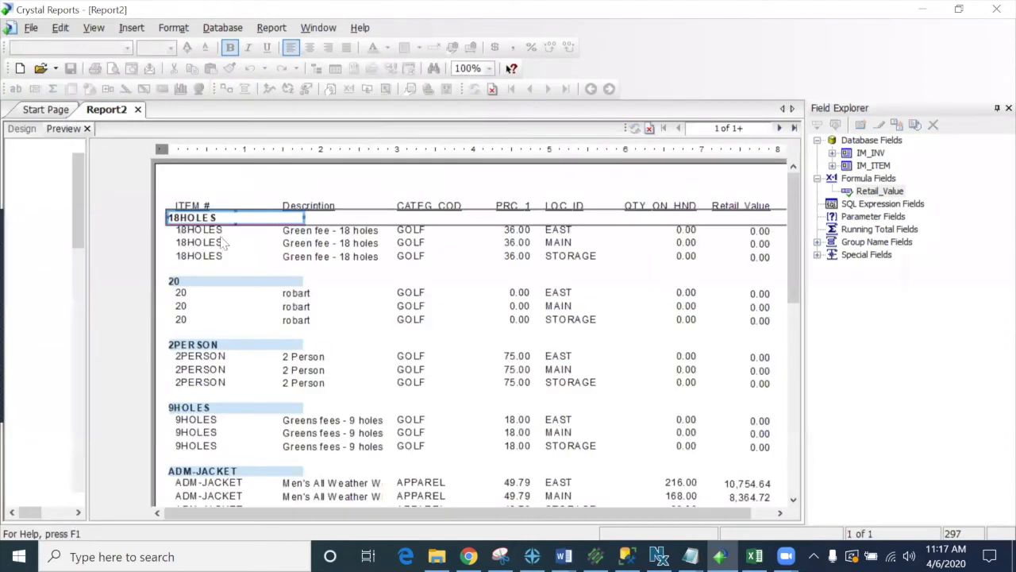
left_click(202, 284)
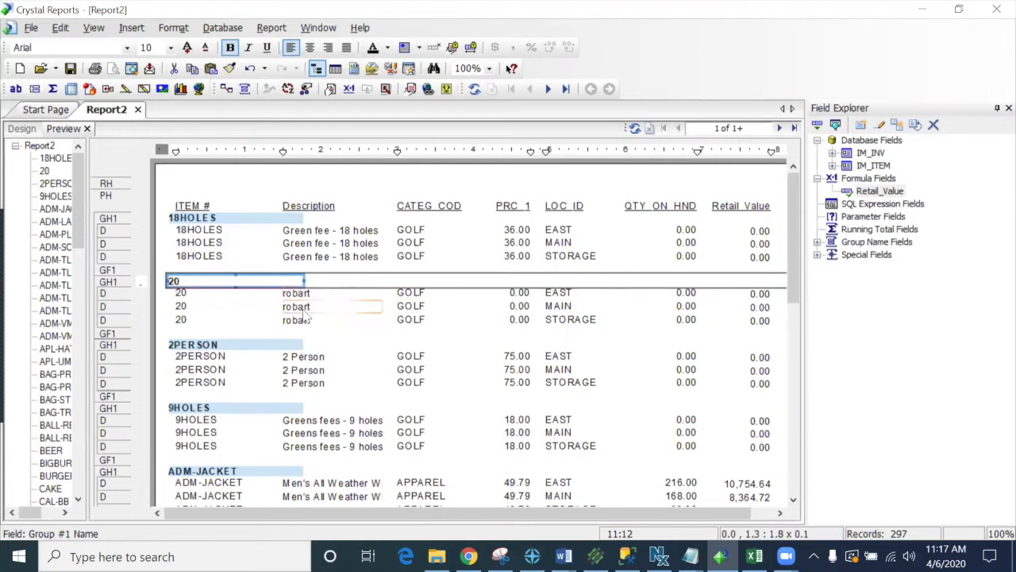
Narrow and align the Group #1 Name field with the ITEM # column, and delete the ITEM_NO field from the Details section
left_click(24, 129)
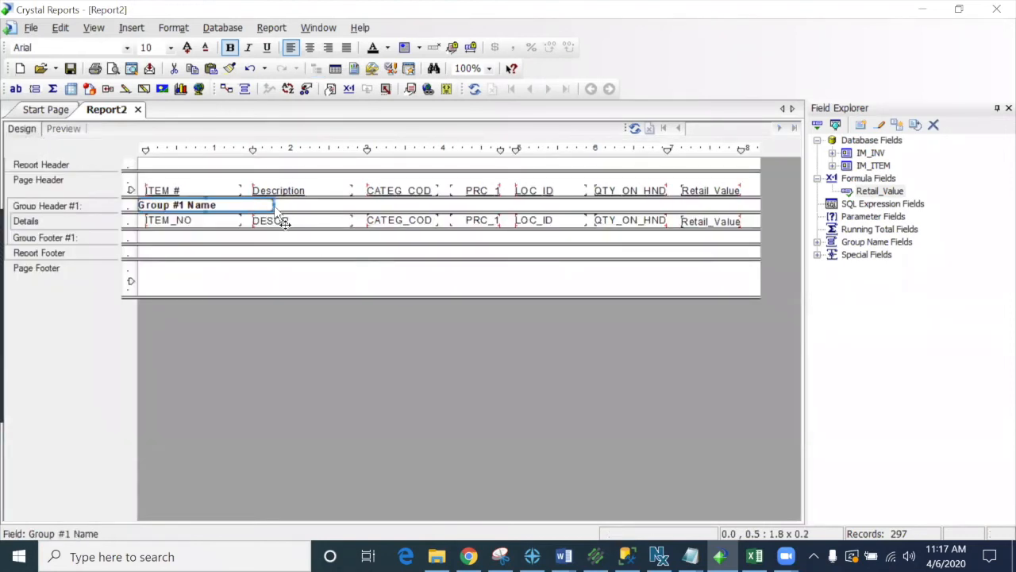
left_click_drag(273, 205, 240, 205)
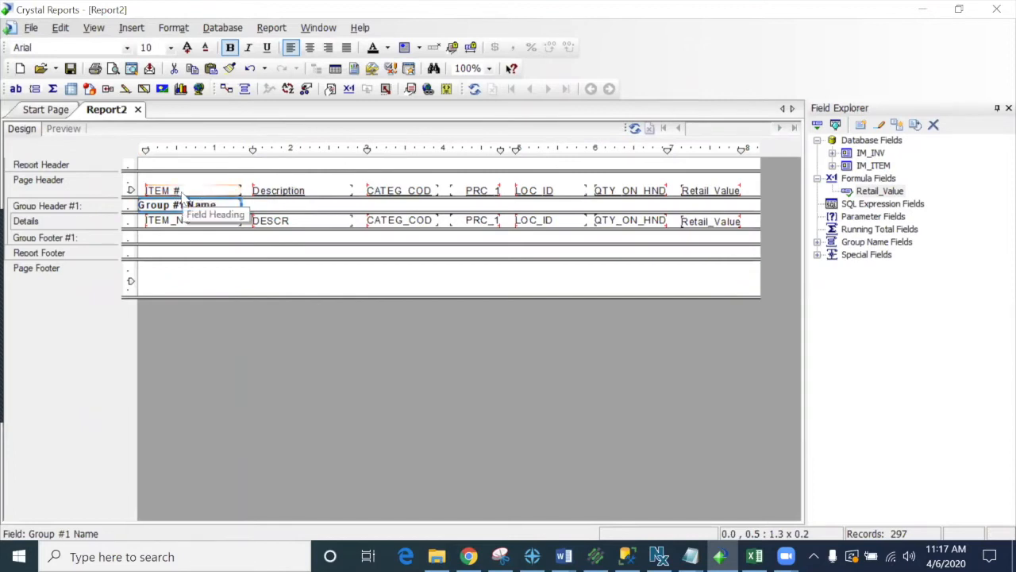
left_click(181, 192)
left_click_drag(145, 155, 140, 153)
left_click(199, 224)
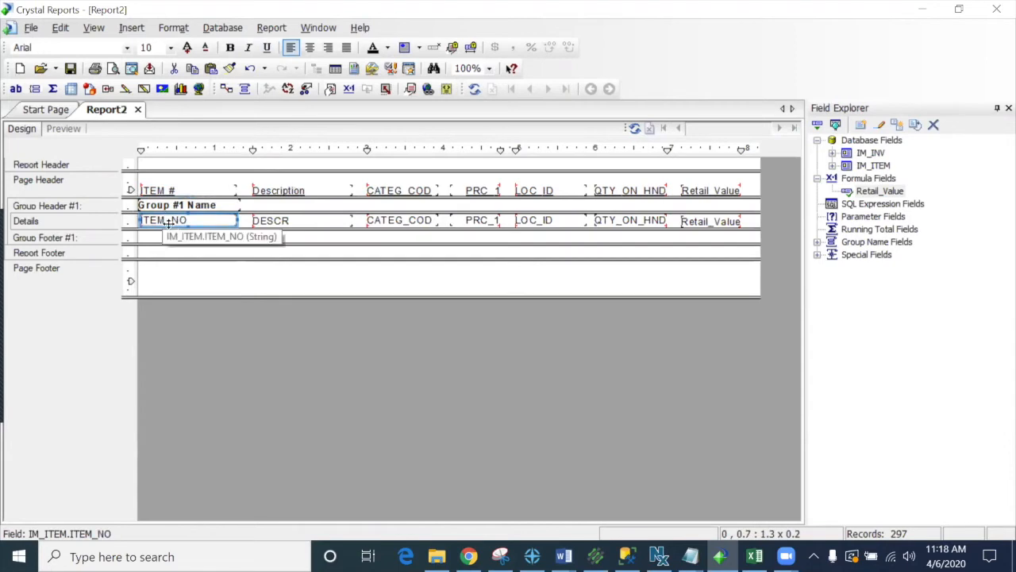
key("Delete")
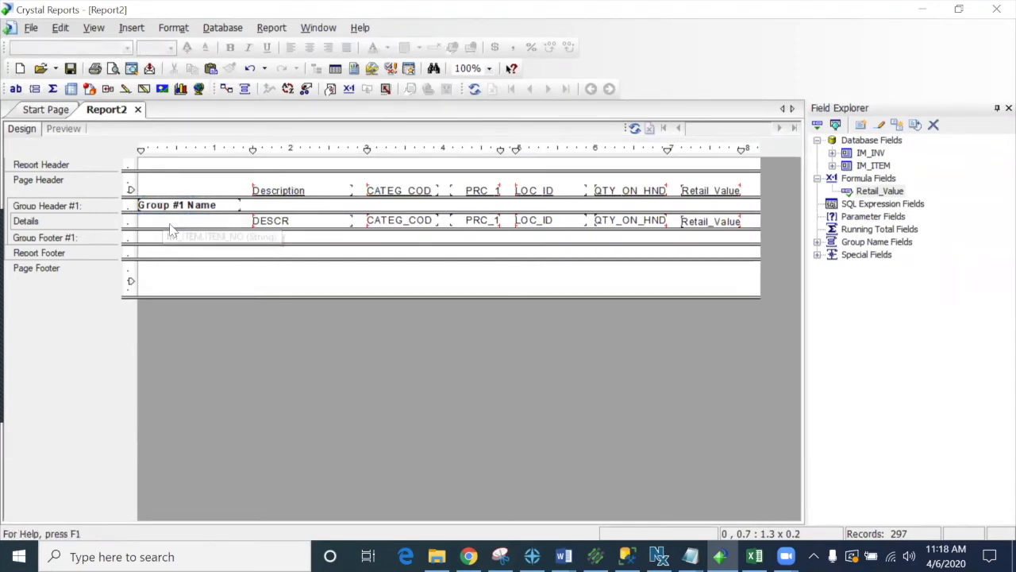
Move DESCR, CATEG_COD and PRC_1 from Details straight up into Group Header #1 and check the layout in the preview
left_click(270, 222)
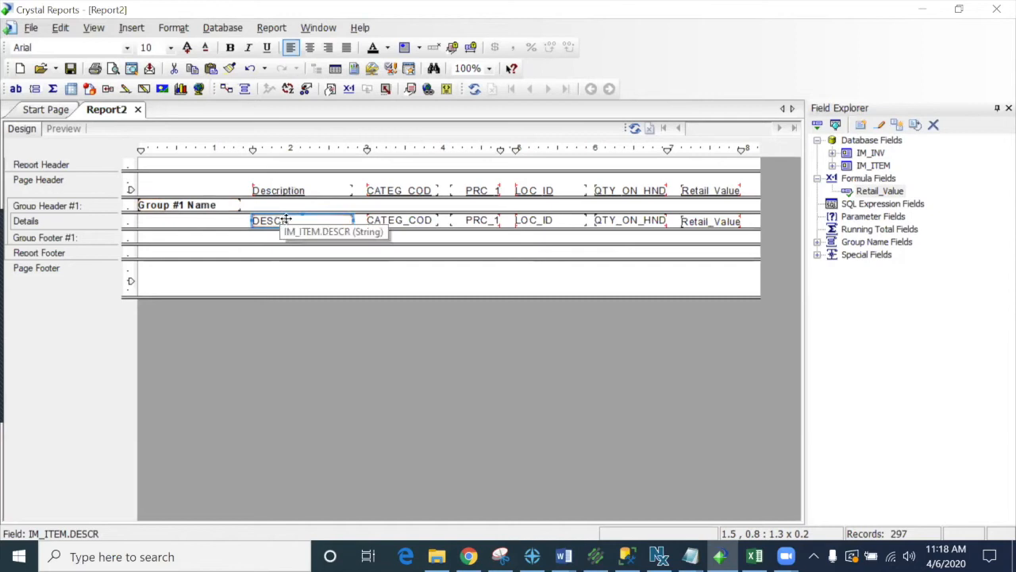
left_click_drag(279, 220, 278, 205)
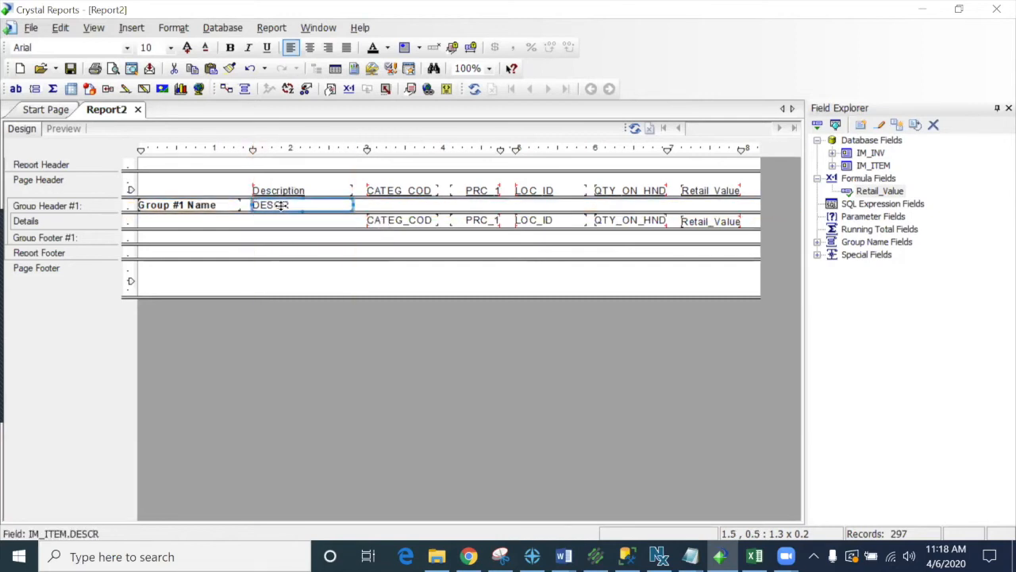
left_click(379, 226)
left_click(477, 226, "ctrl")
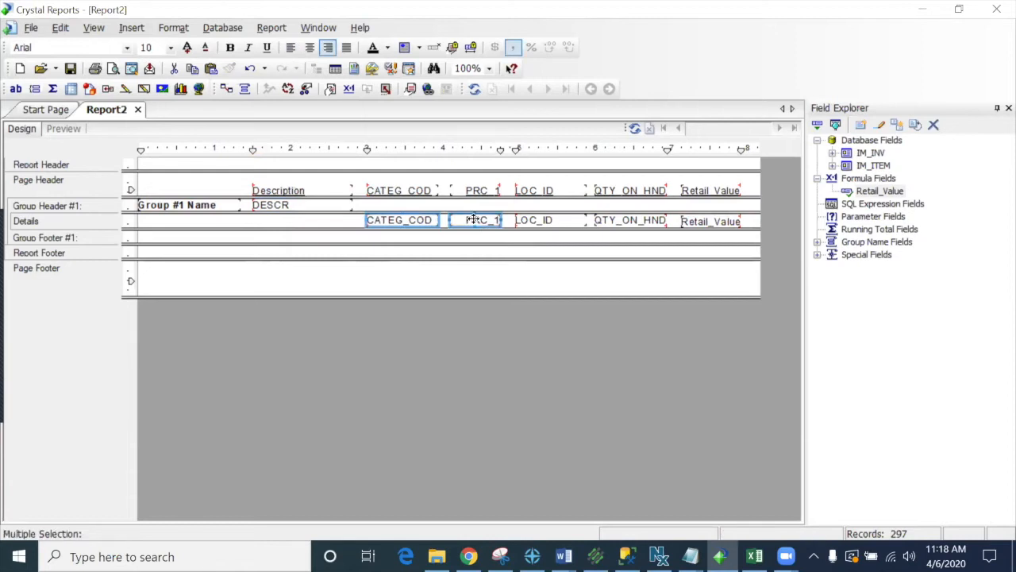
left_click_drag(472, 220, 475, 205)
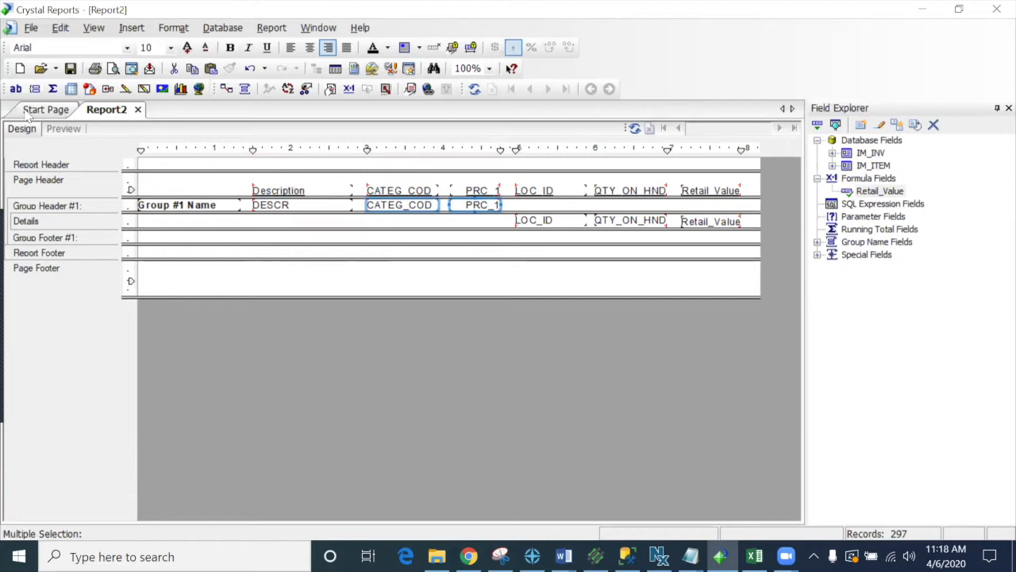
left_click(63, 129)
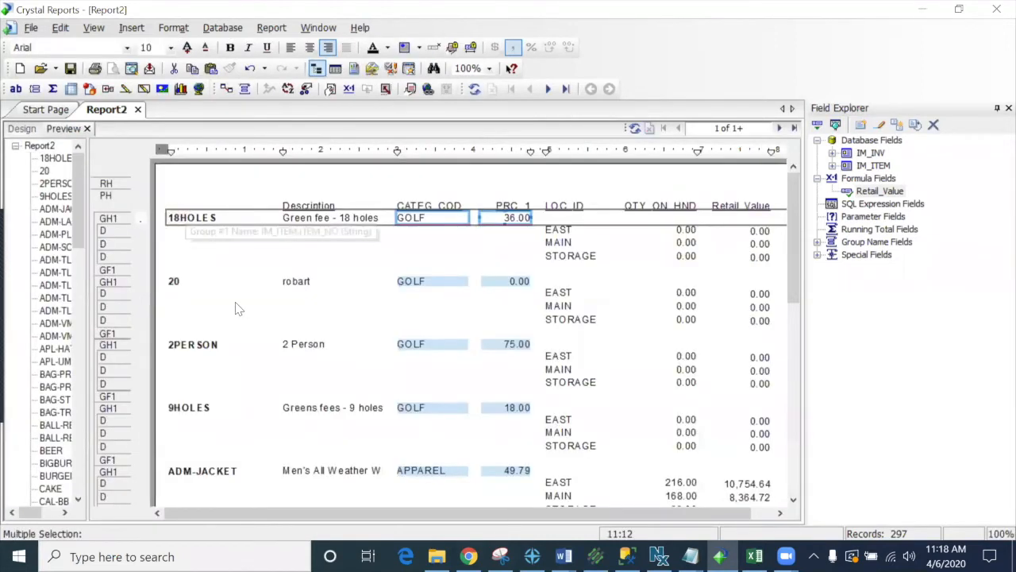
left_click(188, 337)
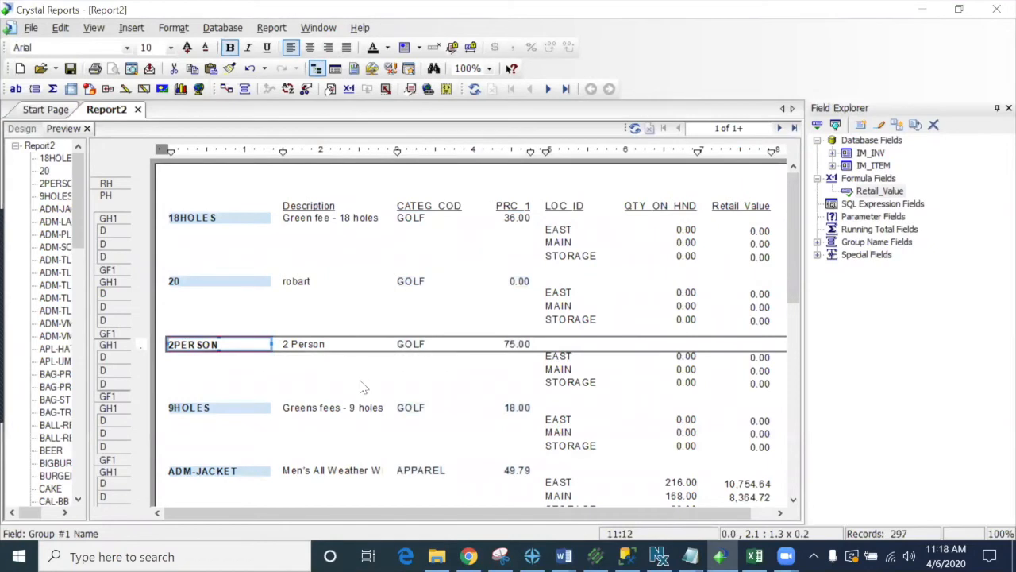
left_click(304, 346)
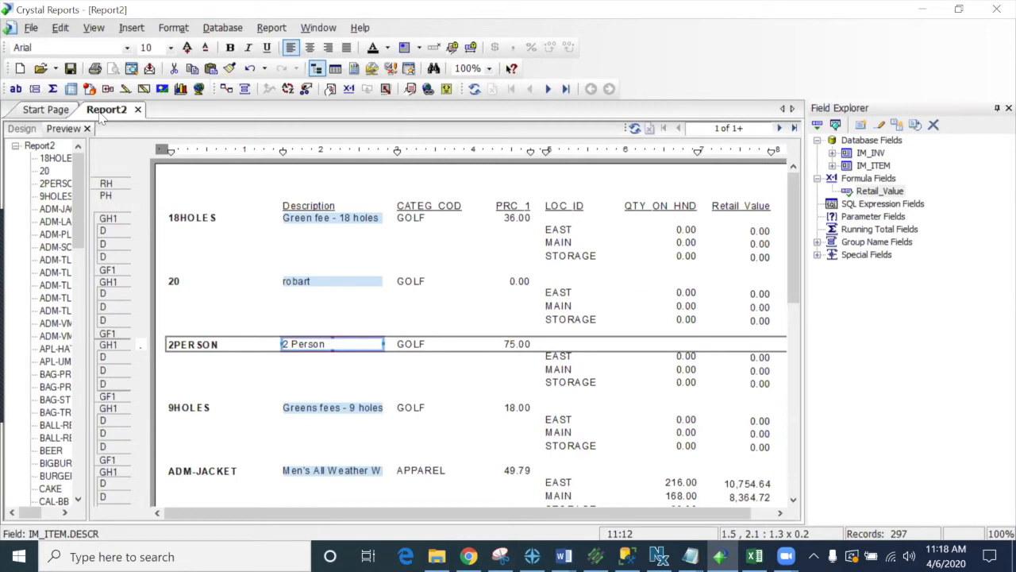
Add a text object reading "Item #" in the Page Header above the Group #1 Name field, matching its width
left_click(22, 129)
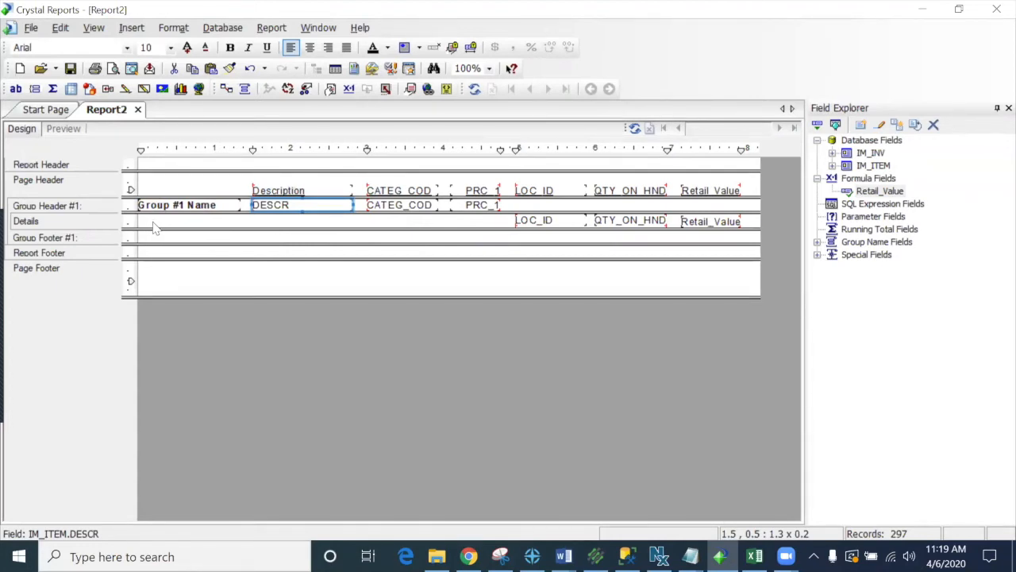
left_click(148, 191)
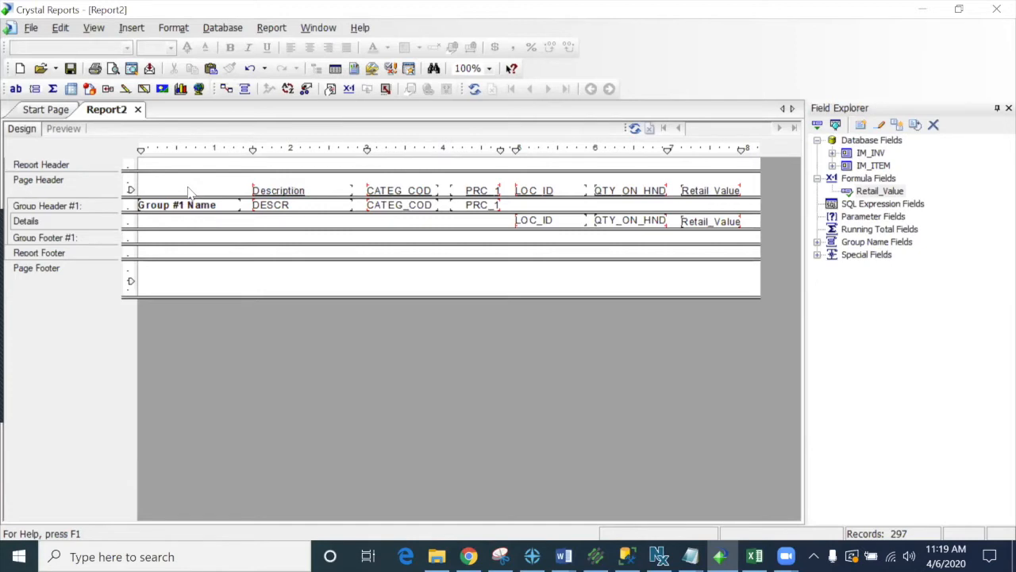
left_click(15, 90)
left_click_drag(137, 182, 241, 189)
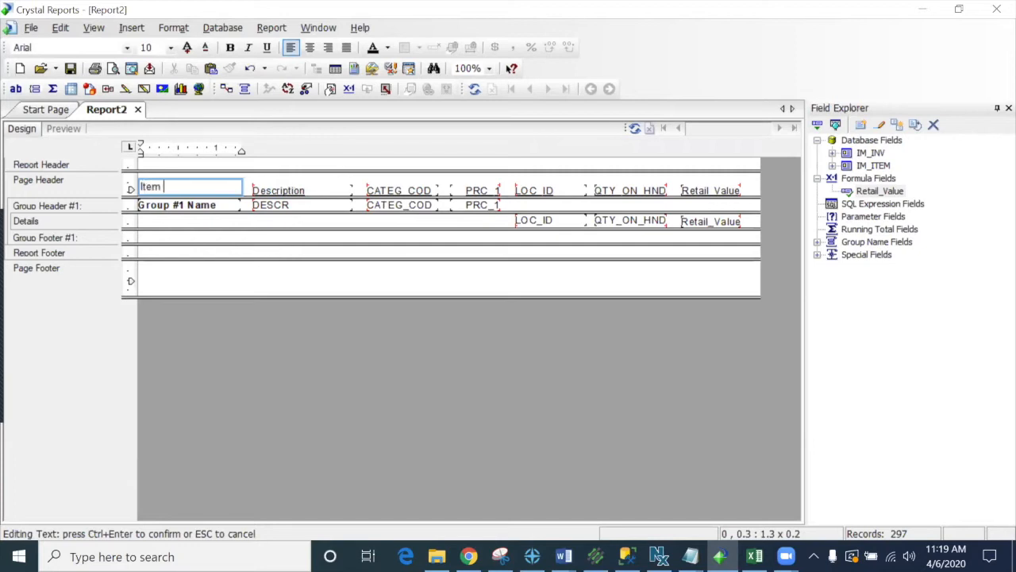
left_click(255, 246)
left_click(166, 190)
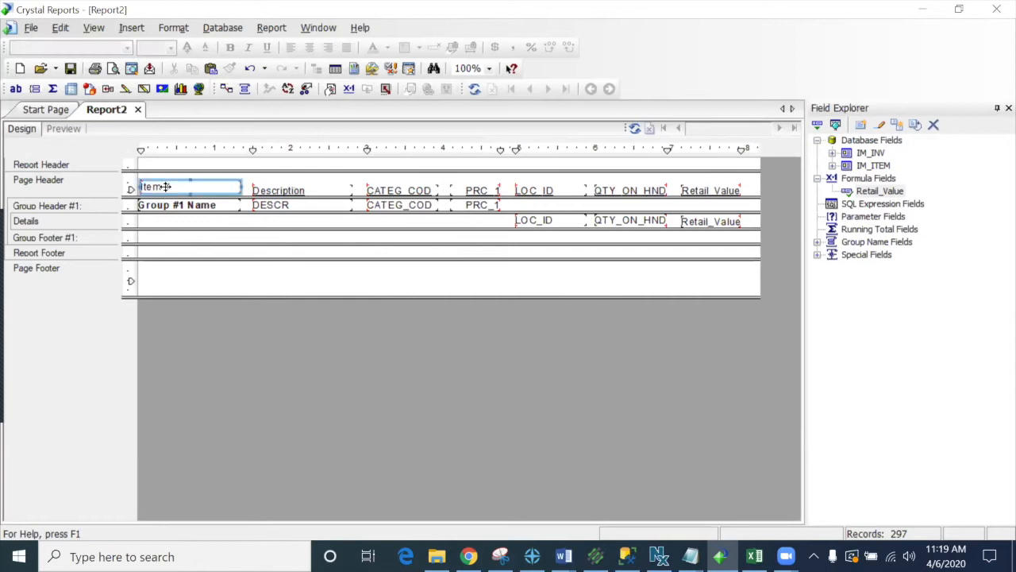
key("Tab")
left_click(204, 189)
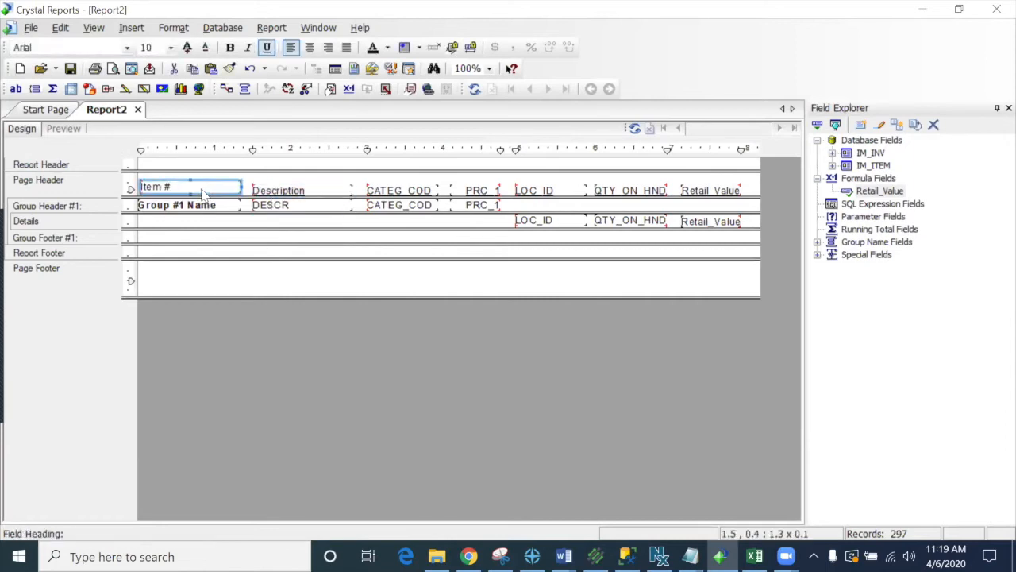
left_click(249, 253)
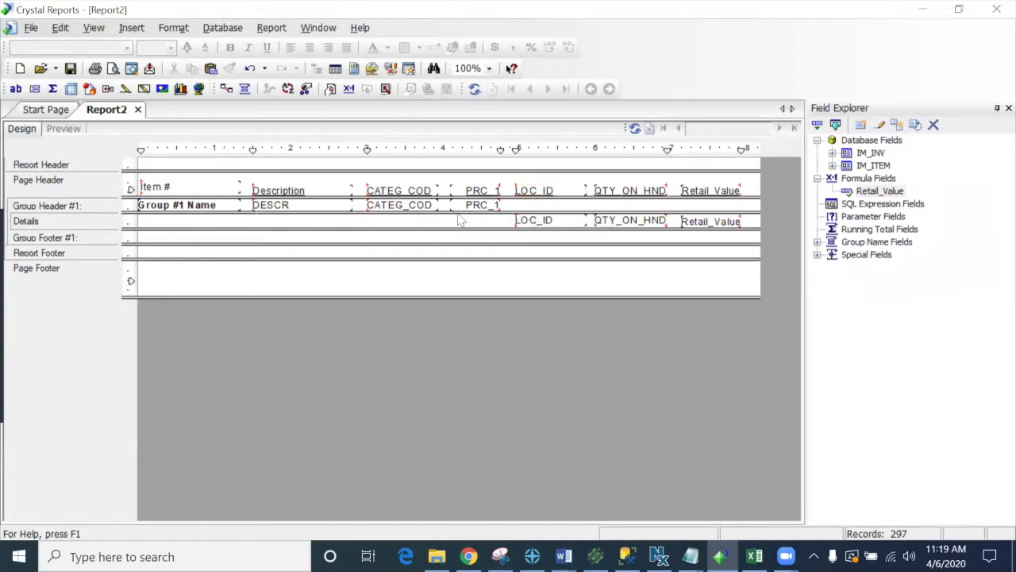
Move the LOC_ID heading into Details beneath DESCR, and shift the LOC_ID, QTY_ON_HND and Retail_Value fields about 1.2 inches to the left
left_click(549, 195)
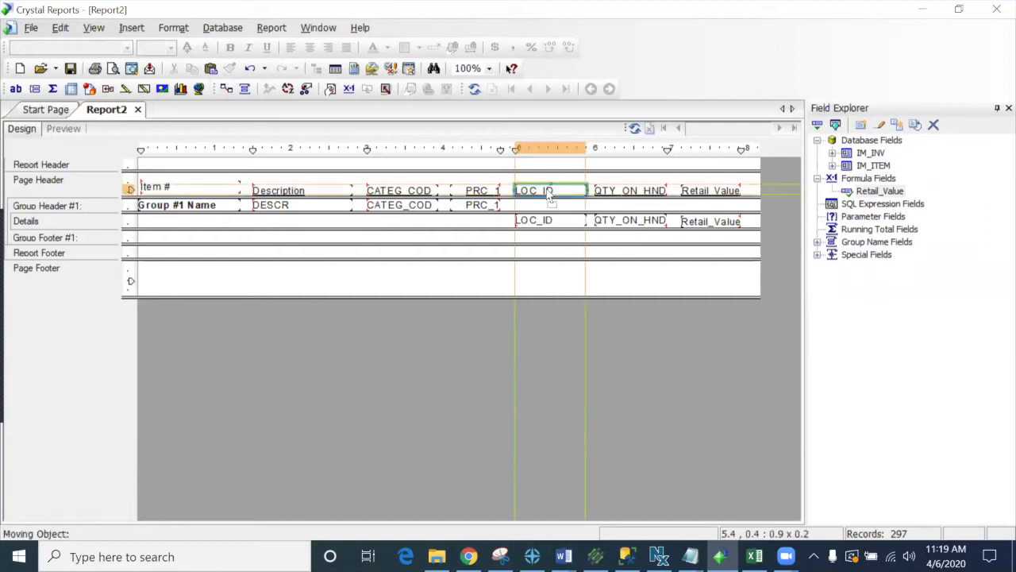
left_click_drag(550, 195, 291, 226)
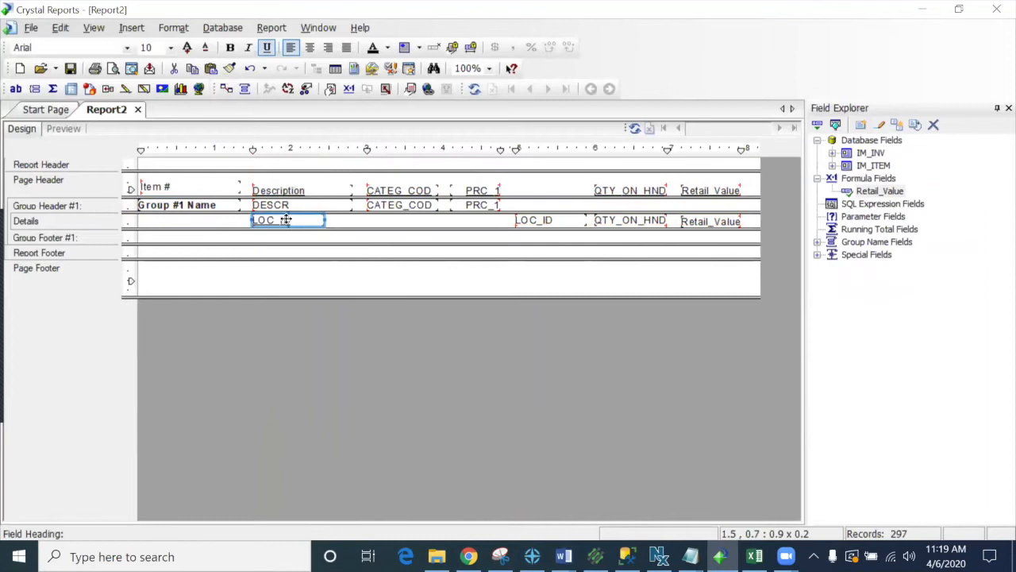
left_click(556, 225)
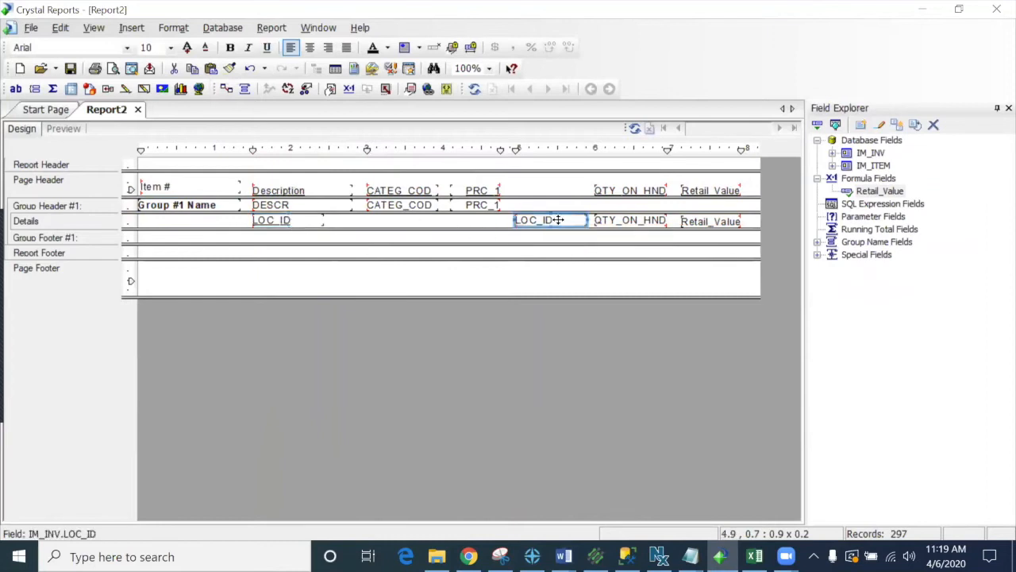
left_click(634, 223, "ctrl")
left_click(709, 221, "ctrl")
left_click_drag(710, 222, 620, 220)
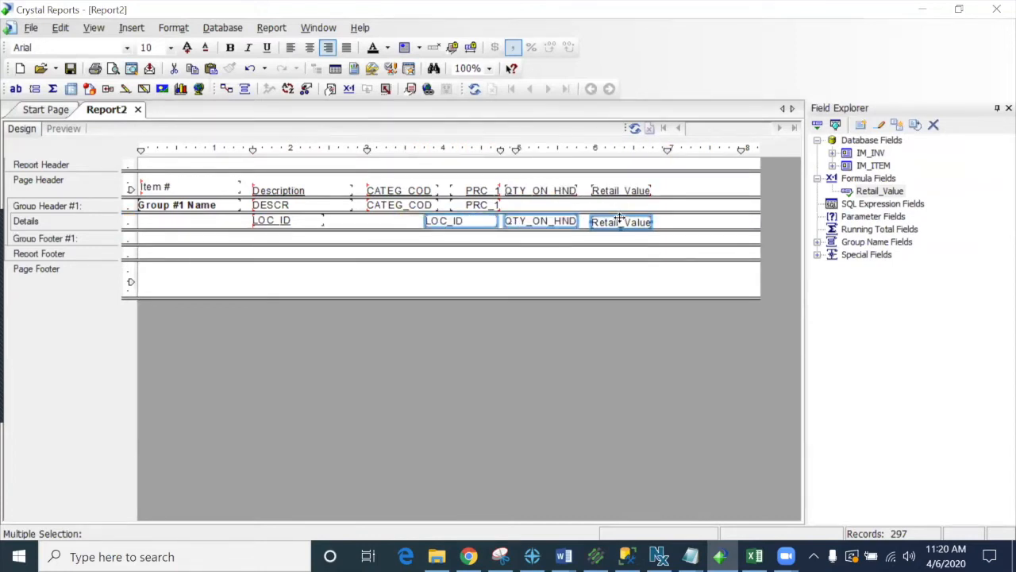
left_click(64, 129)
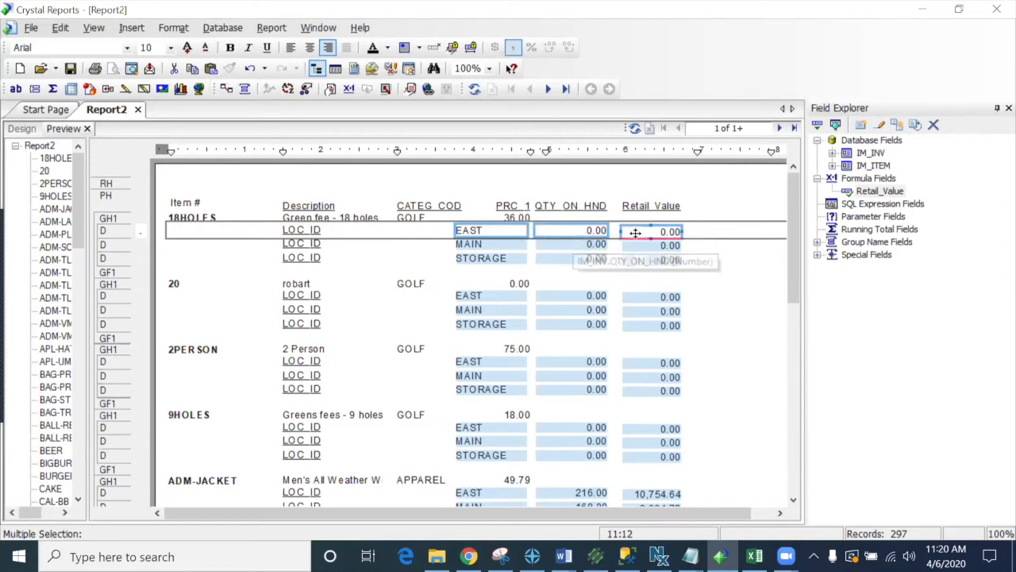
left_click(704, 237)
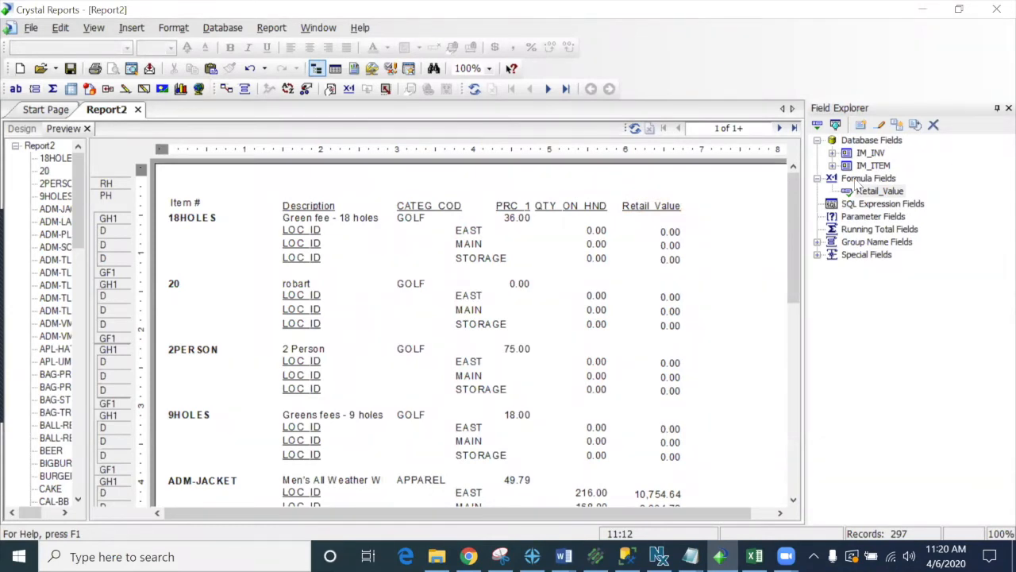
Create a new formula field named GM_Perc and open it in the formula editor
left_click(22, 130)
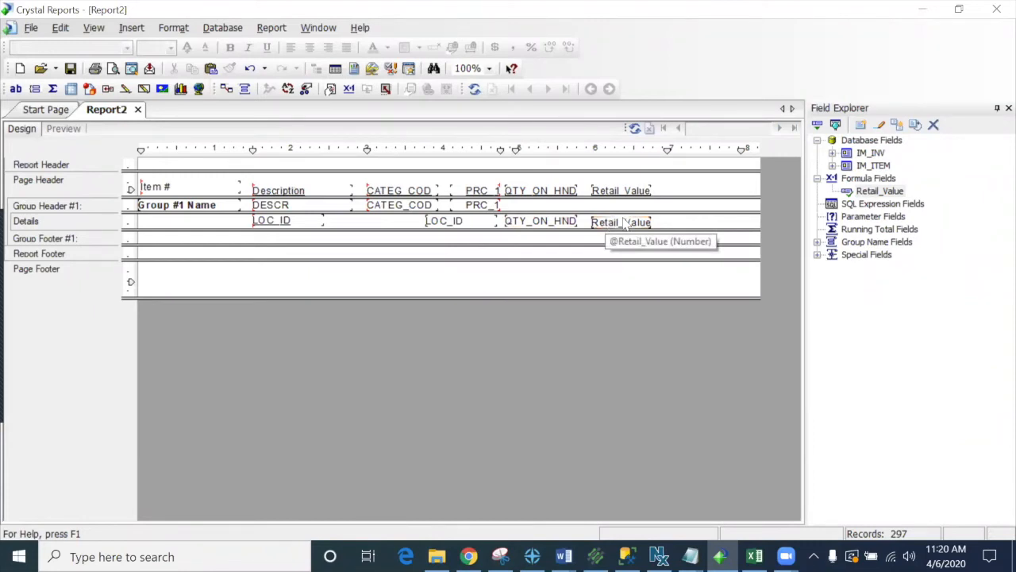
left_click(871, 179)
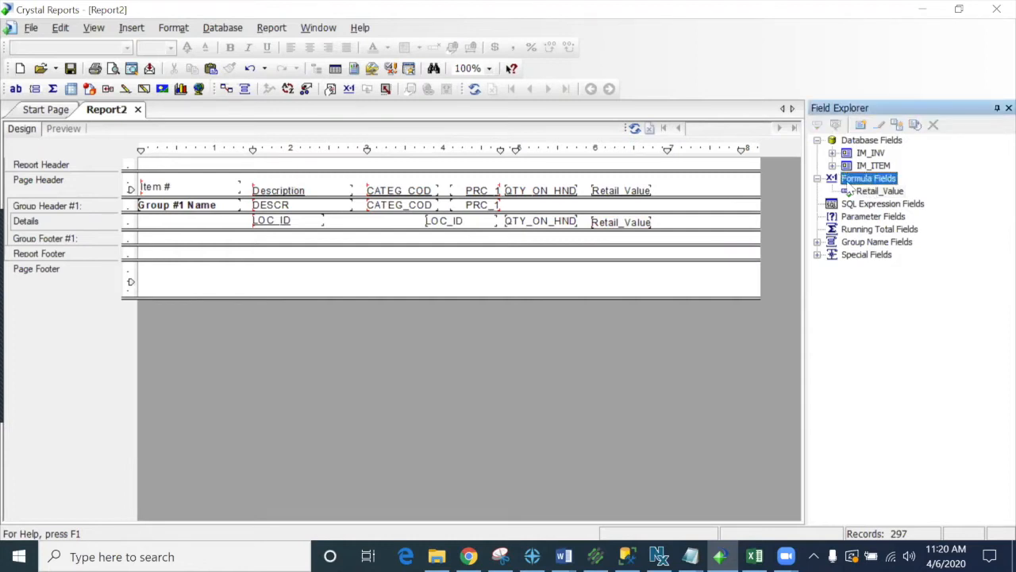
left_click(861, 126)
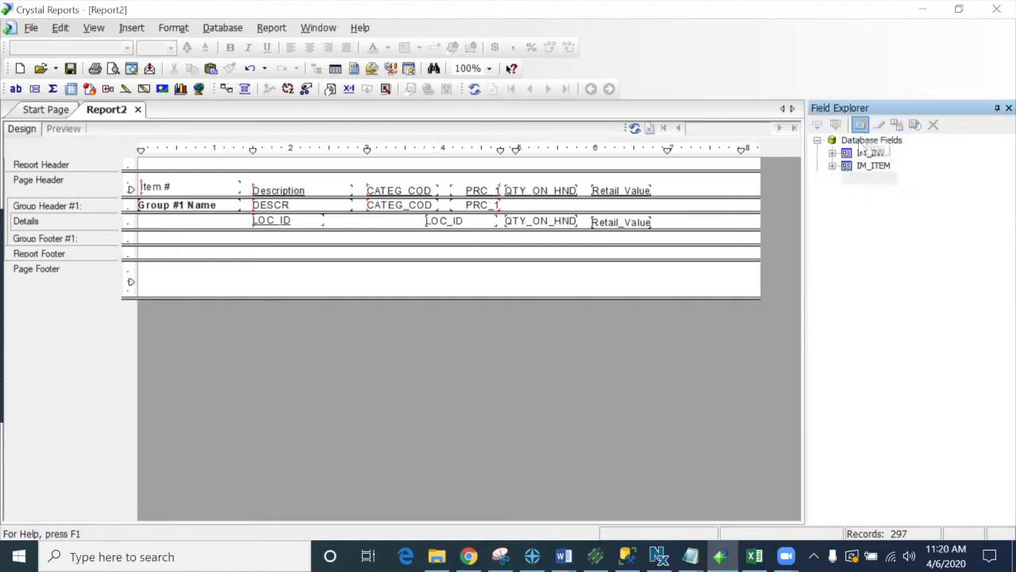
type("g")
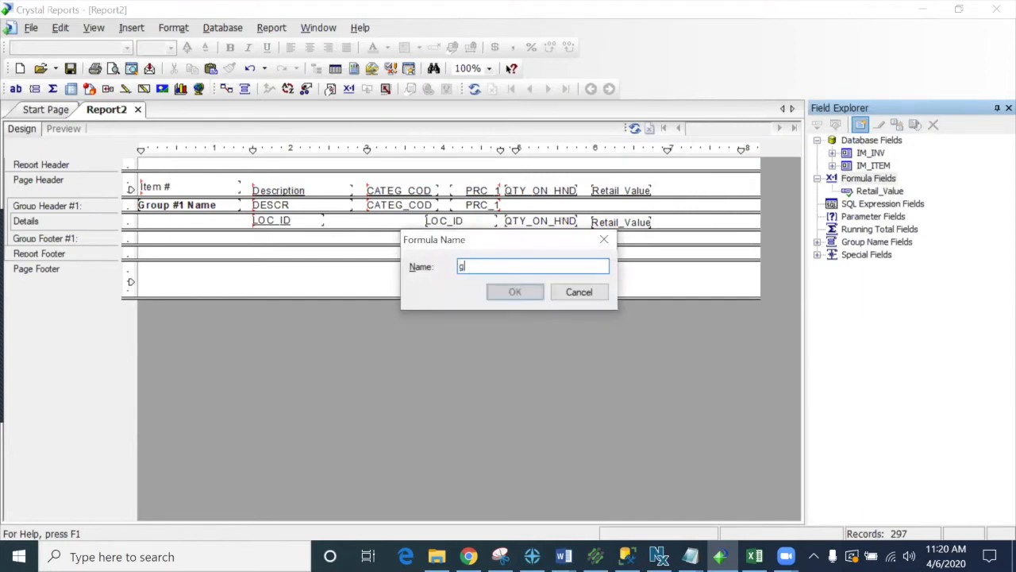
key("BackSpace")
type("GM")
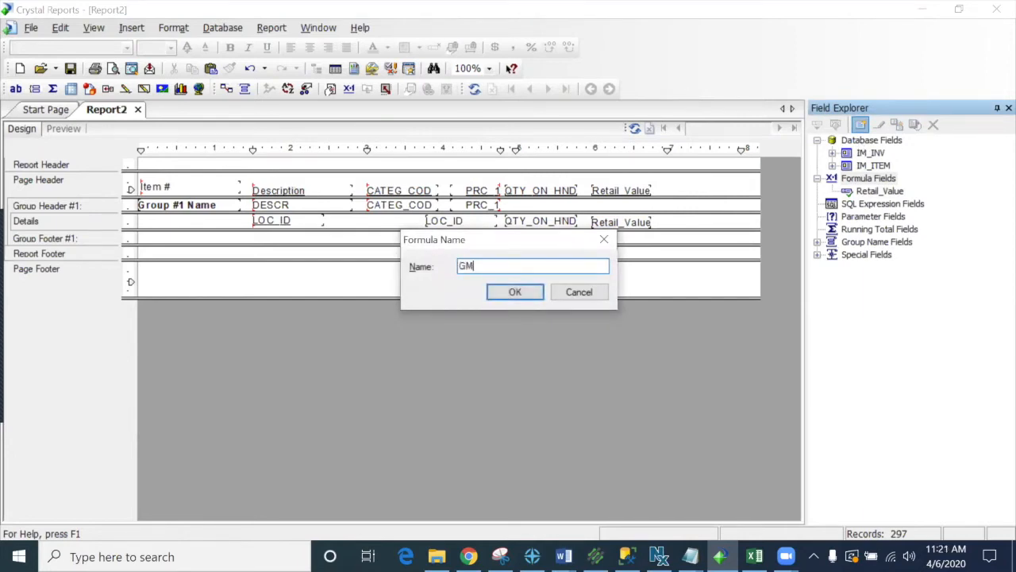
type("_Perc")
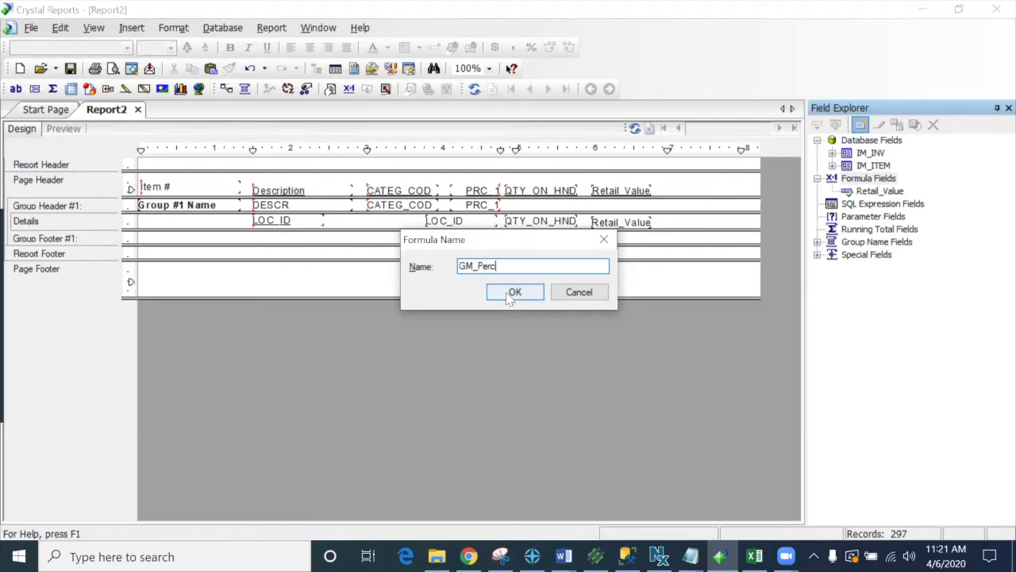
left_click(513, 292)
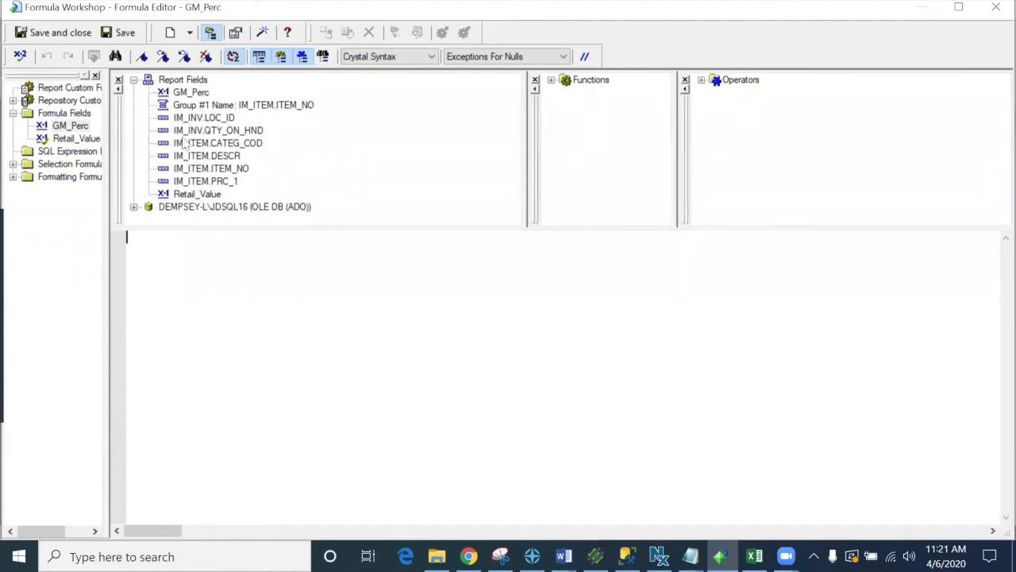
Start the GM_Perc formula with the PRC_1 field from the IM_ITEM table, followed by a minus sign
left_click(135, 80)
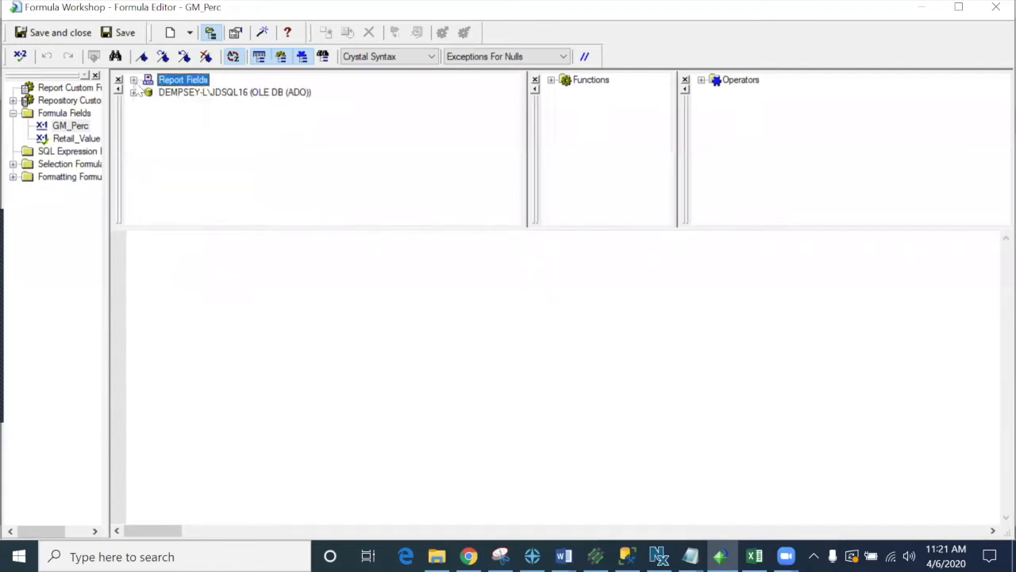
left_click(134, 93)
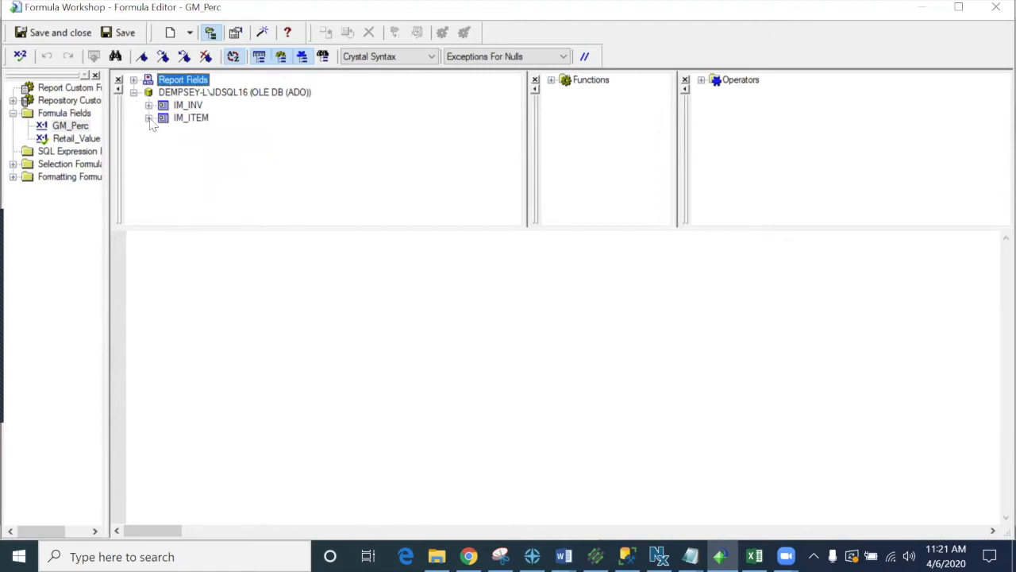
left_click(149, 118)
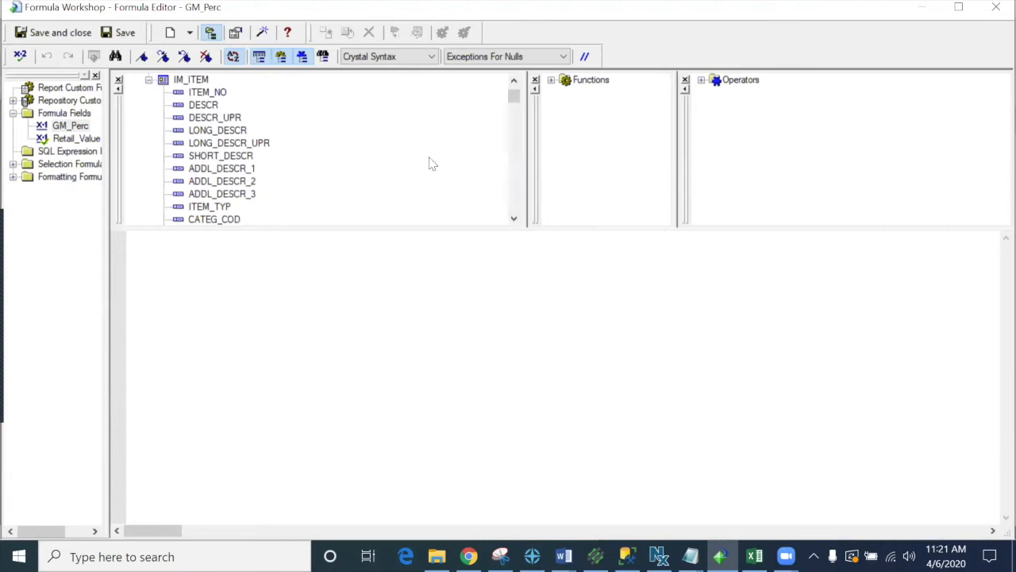
left_click_drag(516, 102, 513, 166)
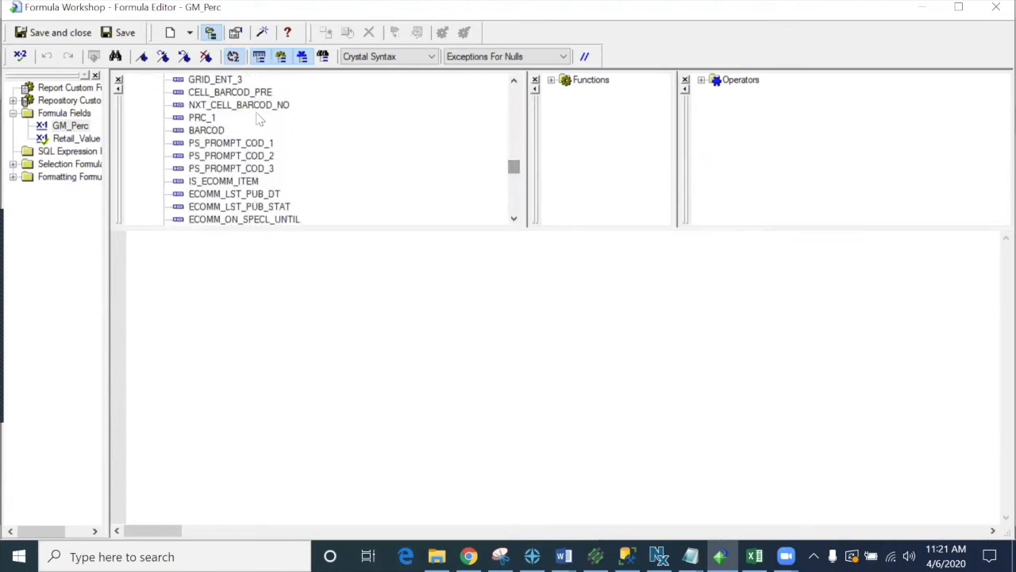
double_click(208, 117)
type("-")
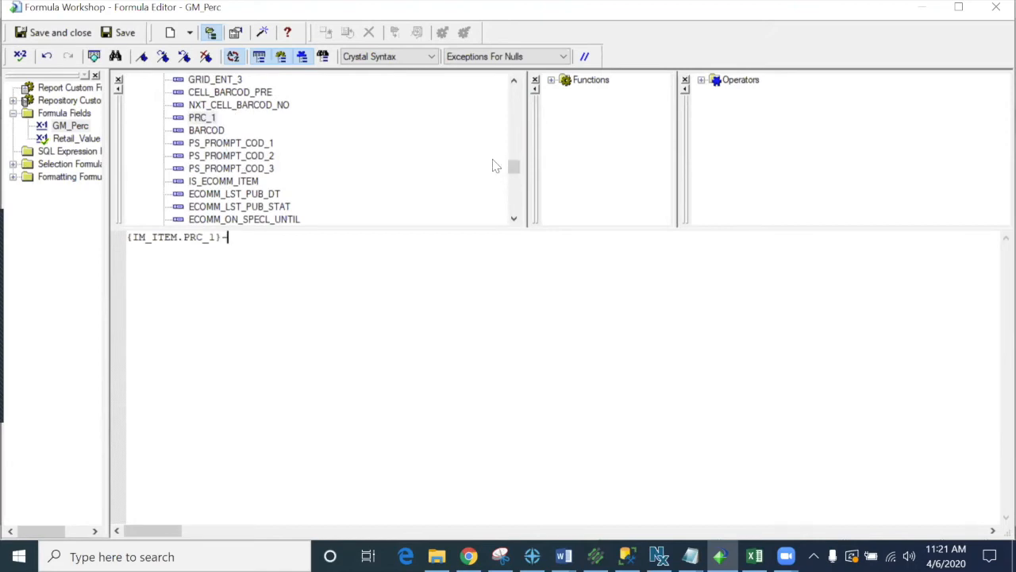
Insert the AVG_COST field from the IM_INV table after the minus sign in the formula
left_click_drag(514, 165, 514, 79)
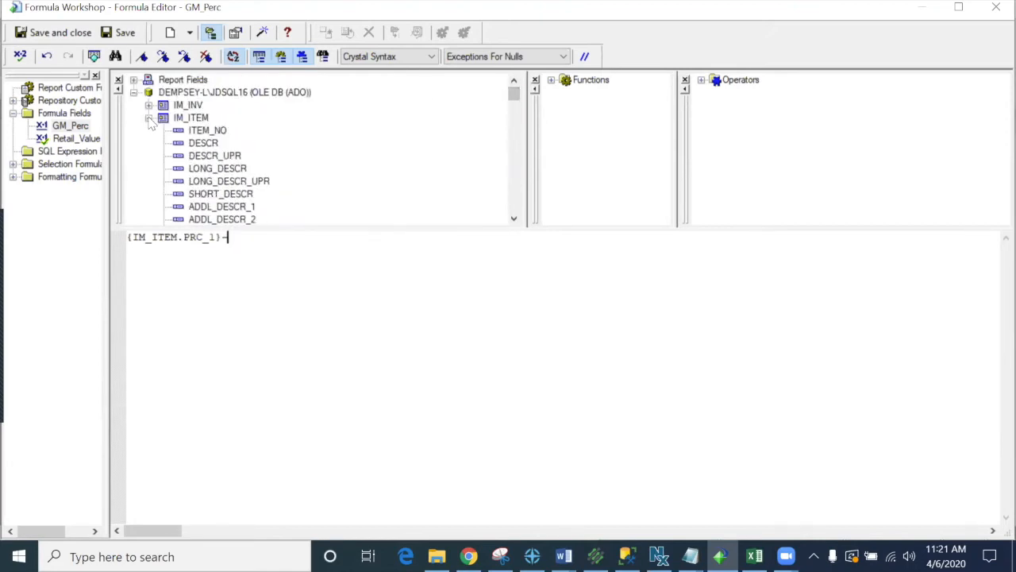
left_click(148, 118)
left_click(148, 106)
left_click(223, 180)
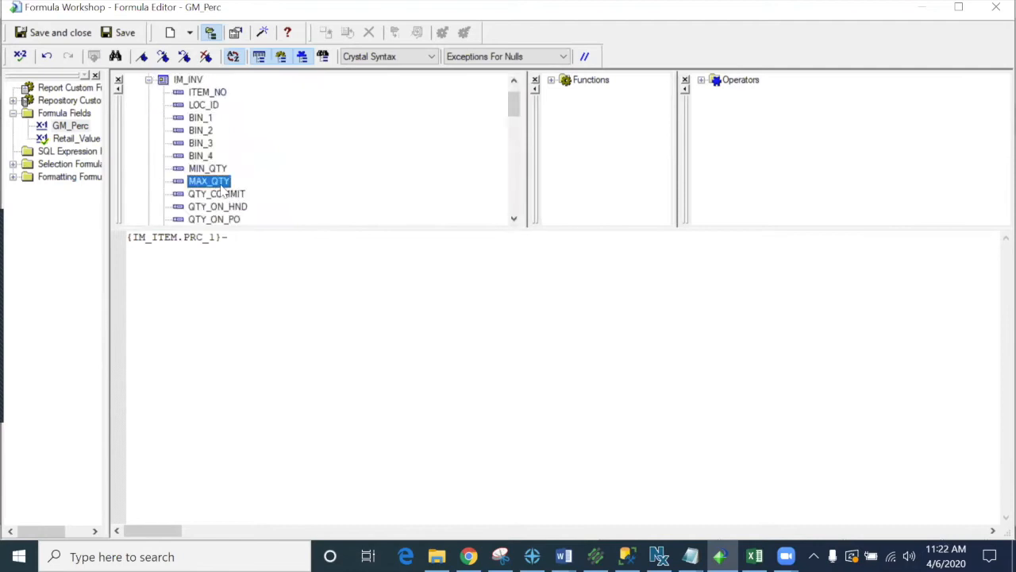
scroll(226, 193, "down", 2)
scroll(227, 193, "down", 1)
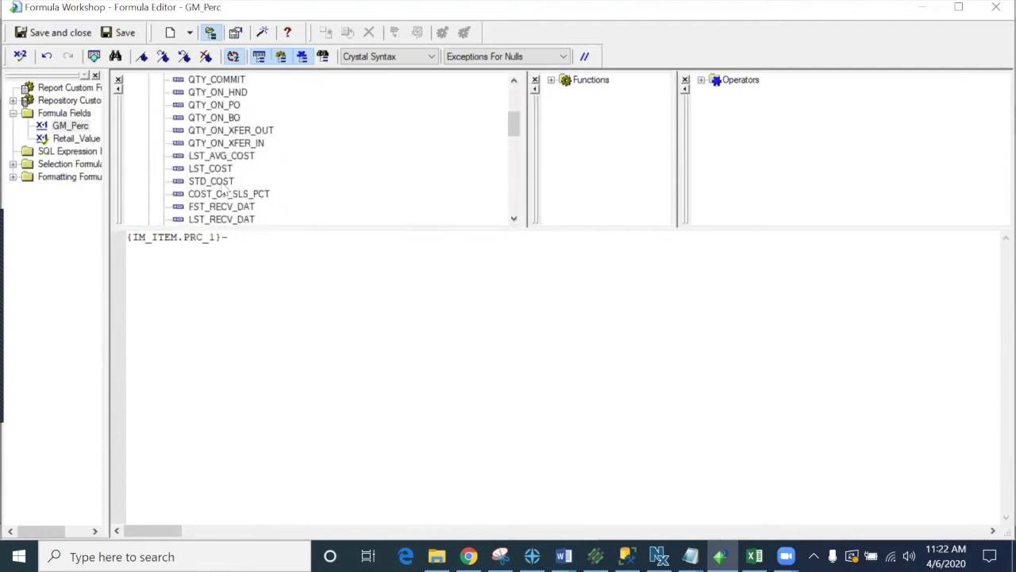
scroll(226, 193, "down", 5)
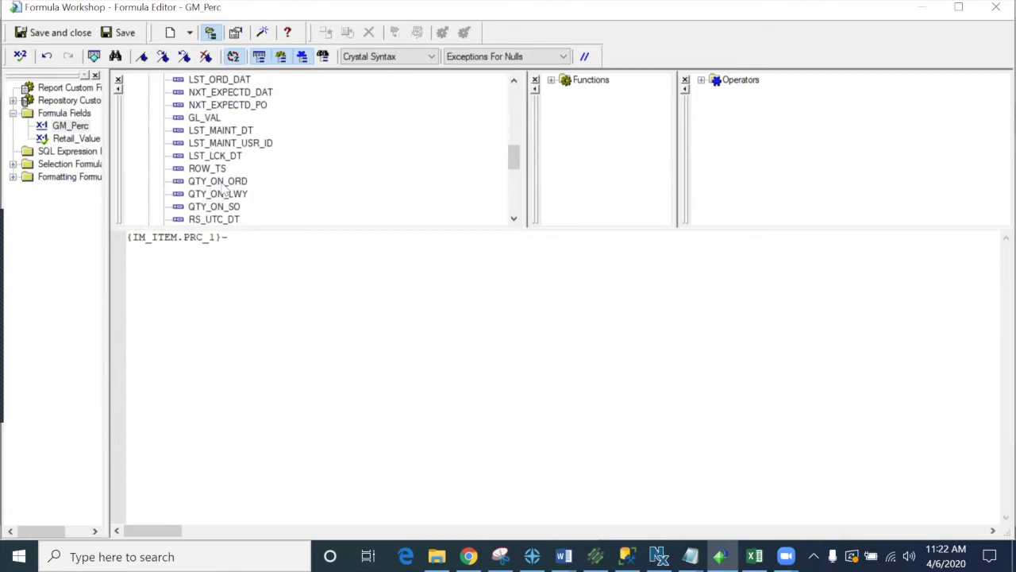
scroll(227, 193, "down", 2)
scroll(226, 190, "up", 6)
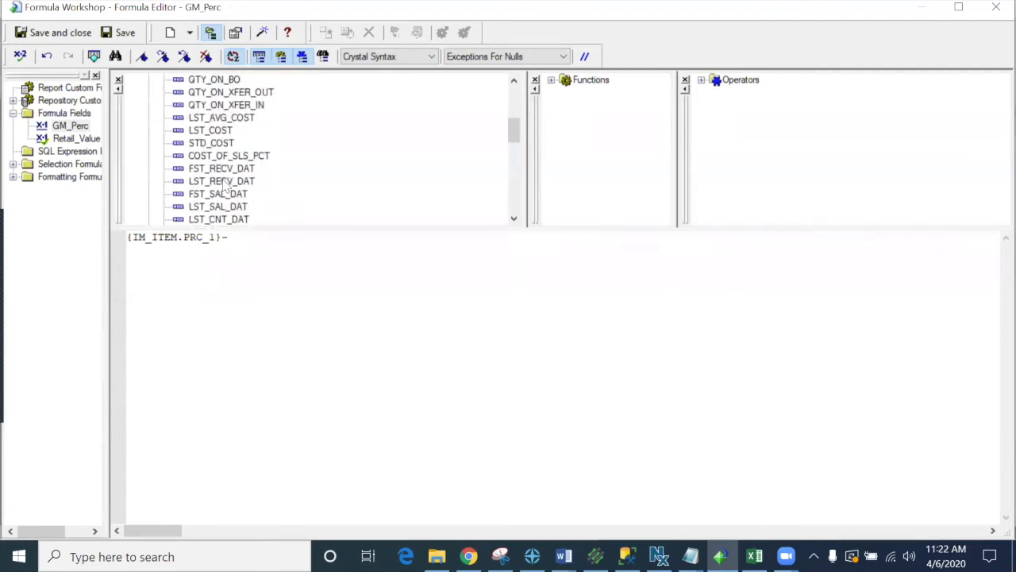
scroll(226, 188, "up", 3)
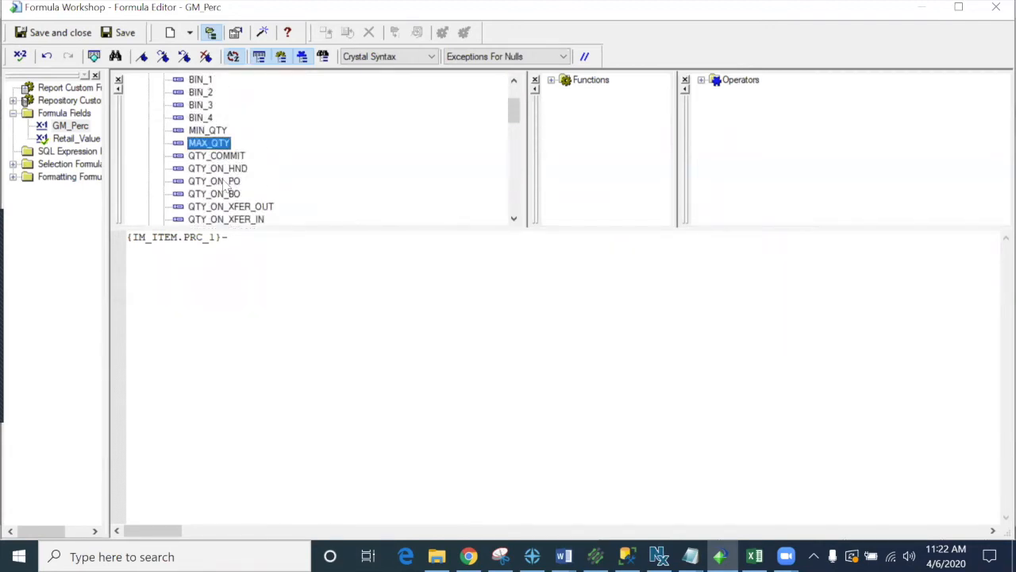
scroll(227, 190, "down", 1)
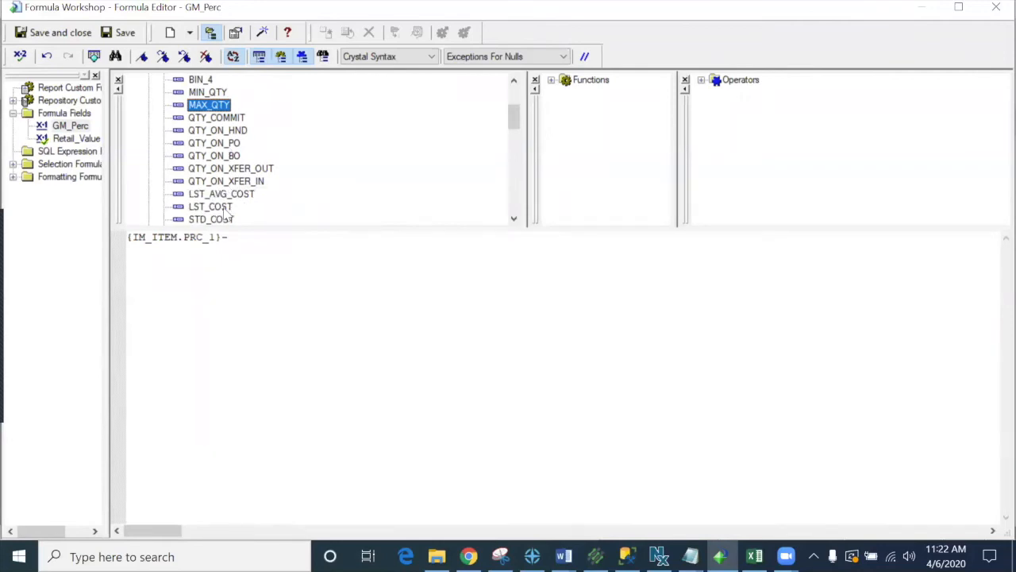
scroll(231, 213, "down", 1)
scroll(231, 213, "down", 4)
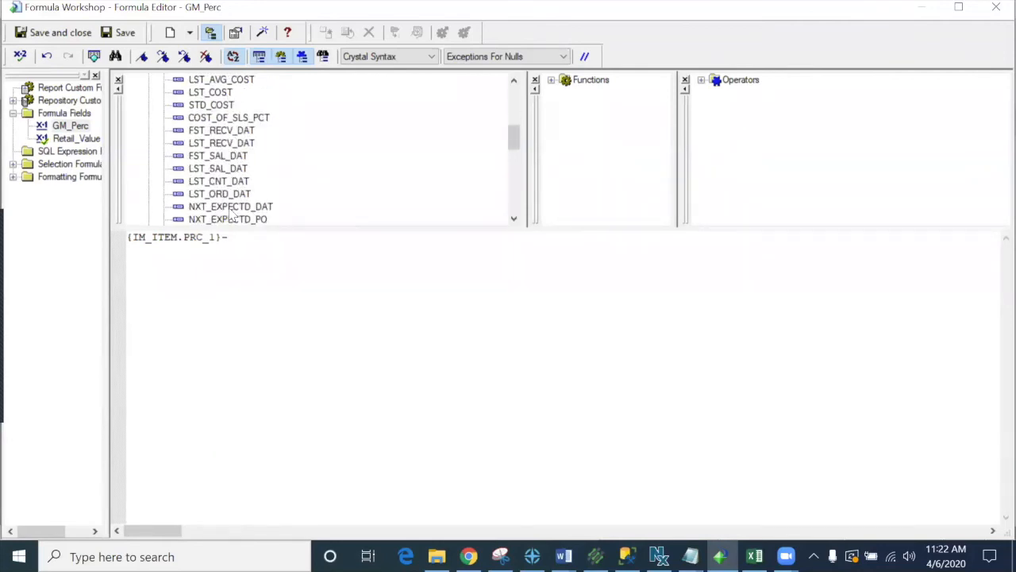
scroll(230, 213, "down", 3)
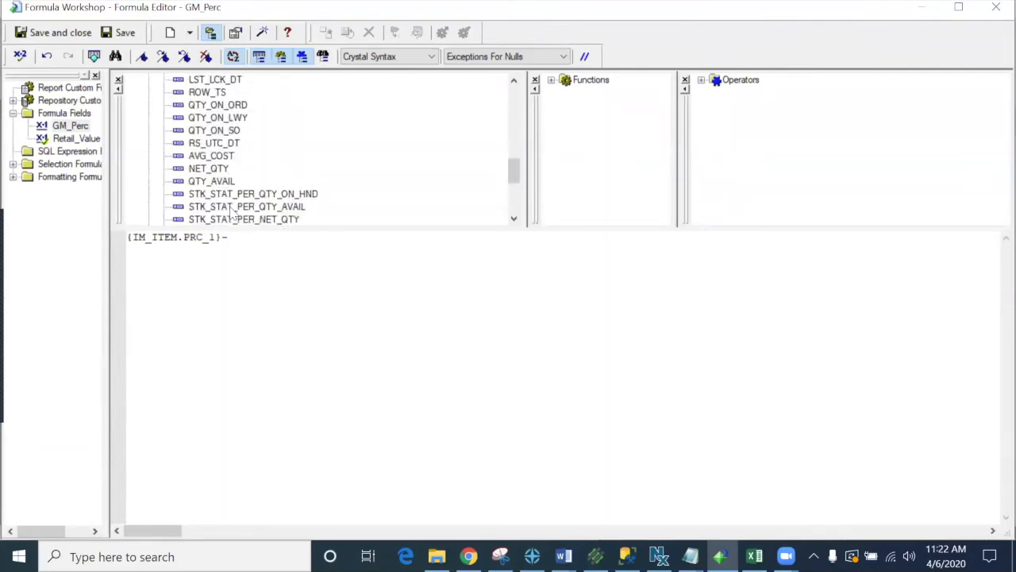
scroll(229, 194, "down", 3)
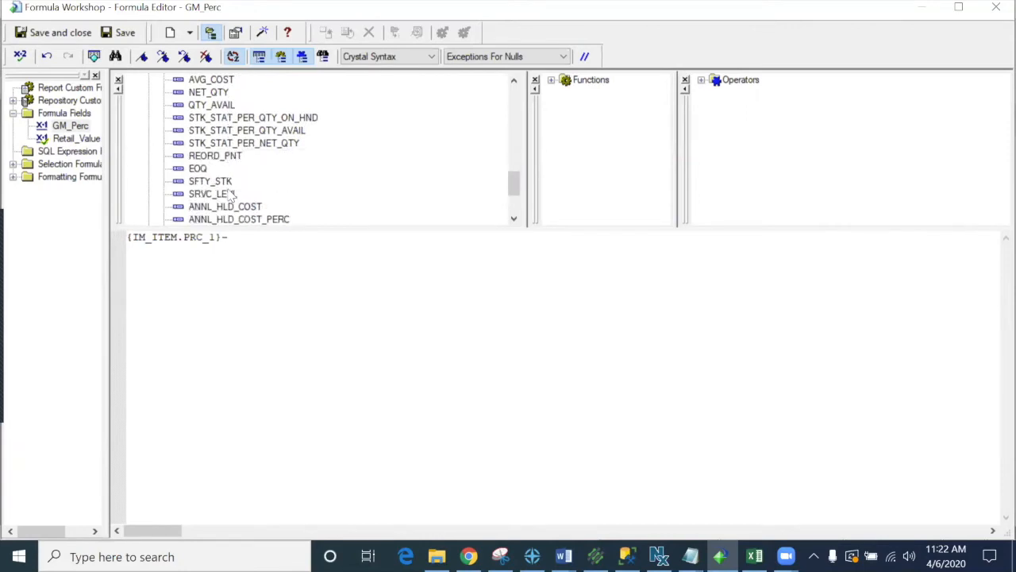
scroll(229, 194, "down", 1)
scroll(230, 195, "up", 1)
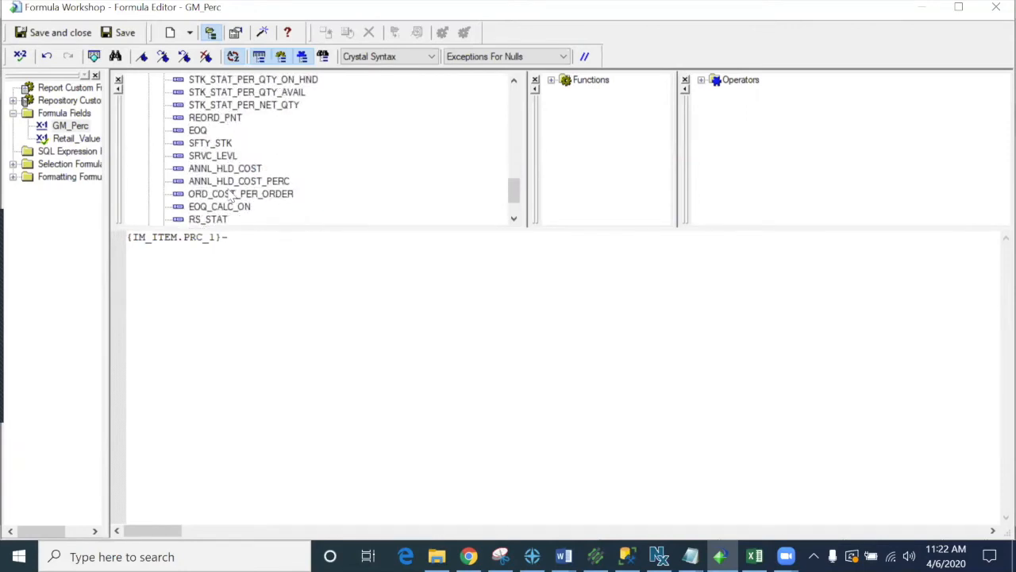
scroll(231, 195, "up", 1)
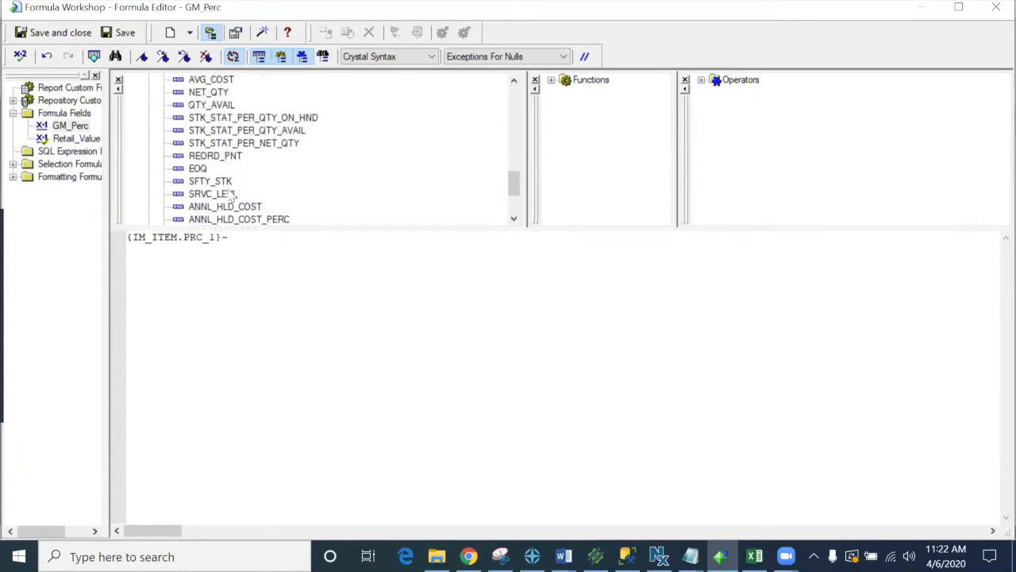
double_click(210, 80)
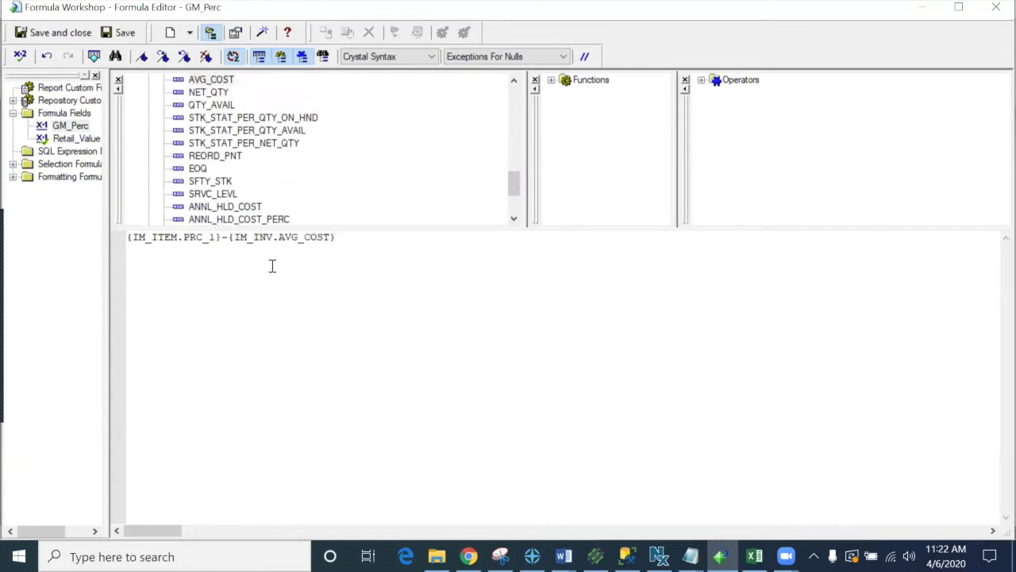
Enclose the price-minus-average-cost expression in parentheses
key("Home")
type("(")
key("End")
type(")")
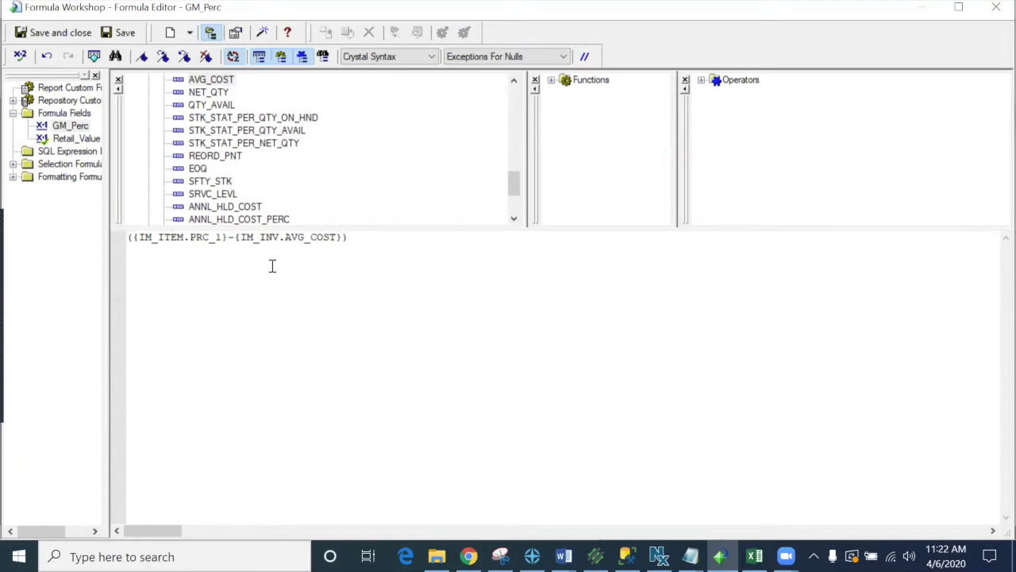
Divide the parenthesized expression by IM_ITEM.PRC_1, multiply it by 100, and save and close the formula
type("/")
left_click_drag(513, 184, 531, 92)
left_click(149, 105)
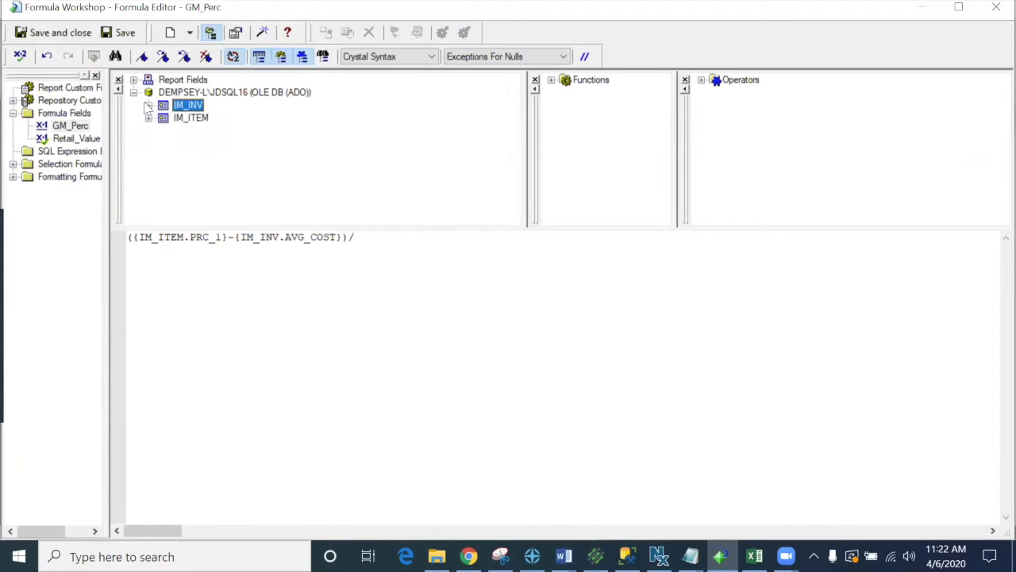
left_click(134, 79)
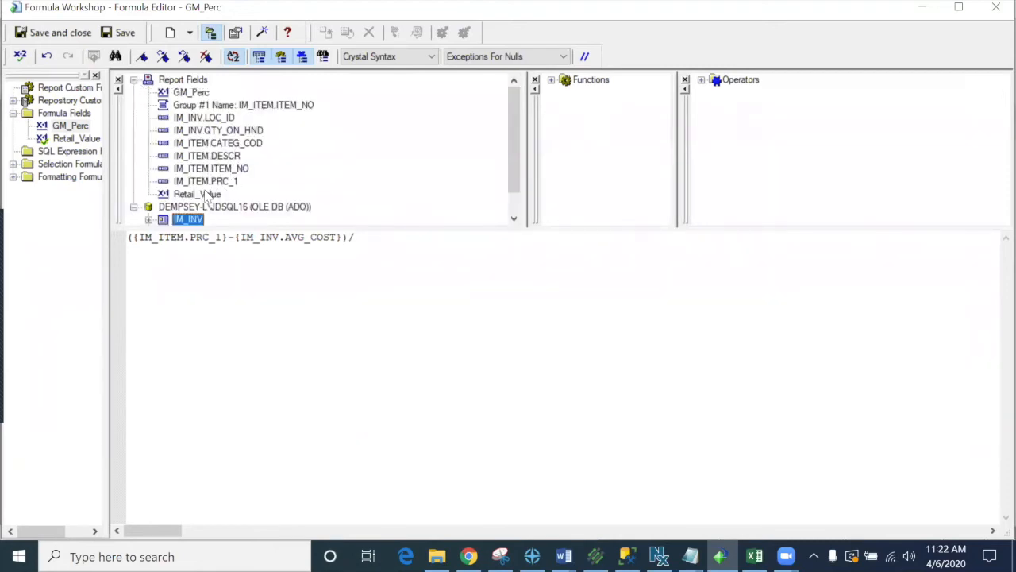
double_click(214, 182)
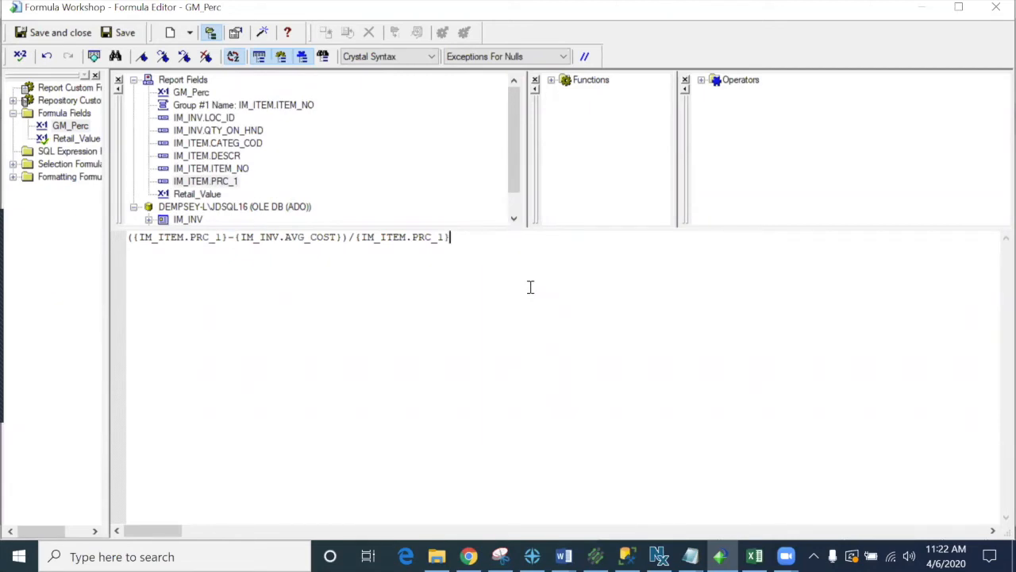
type("*100")
left_click(51, 33)
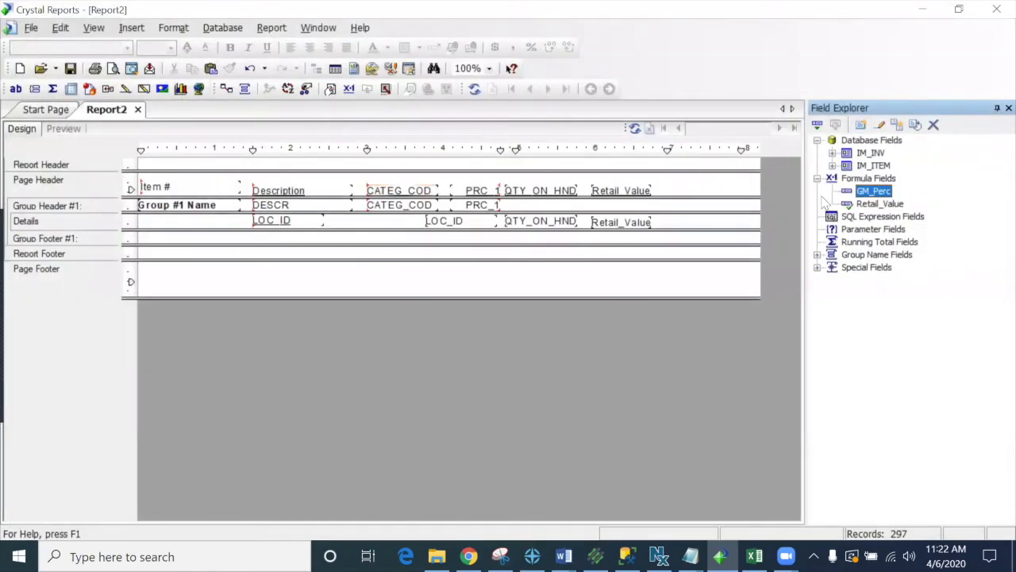
Place the GM_Perc formula field in Details just after Retail_Value and preview the report
left_click_drag(868, 191, 672, 222)
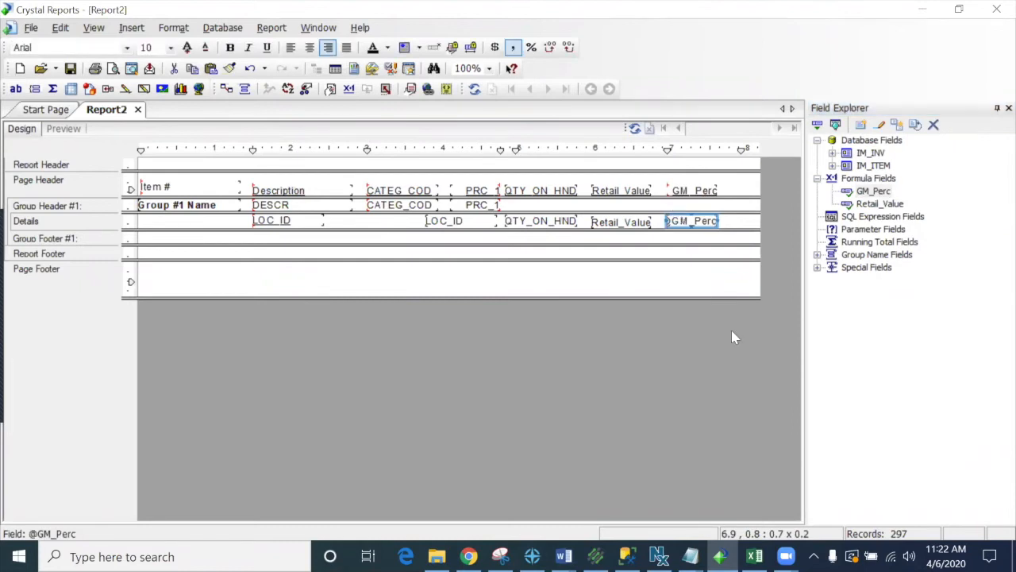
left_click(64, 128)
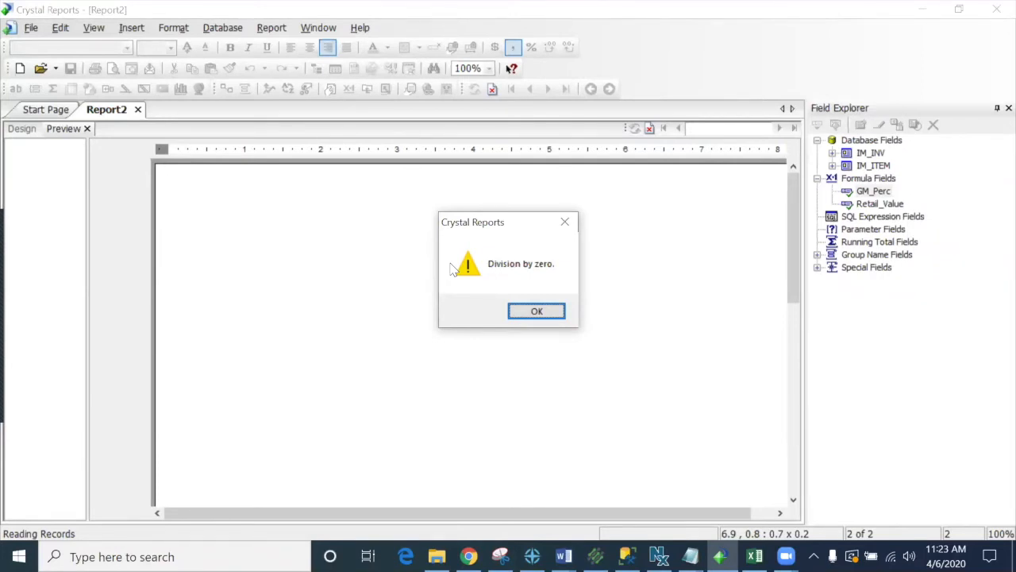
left_click(538, 312)
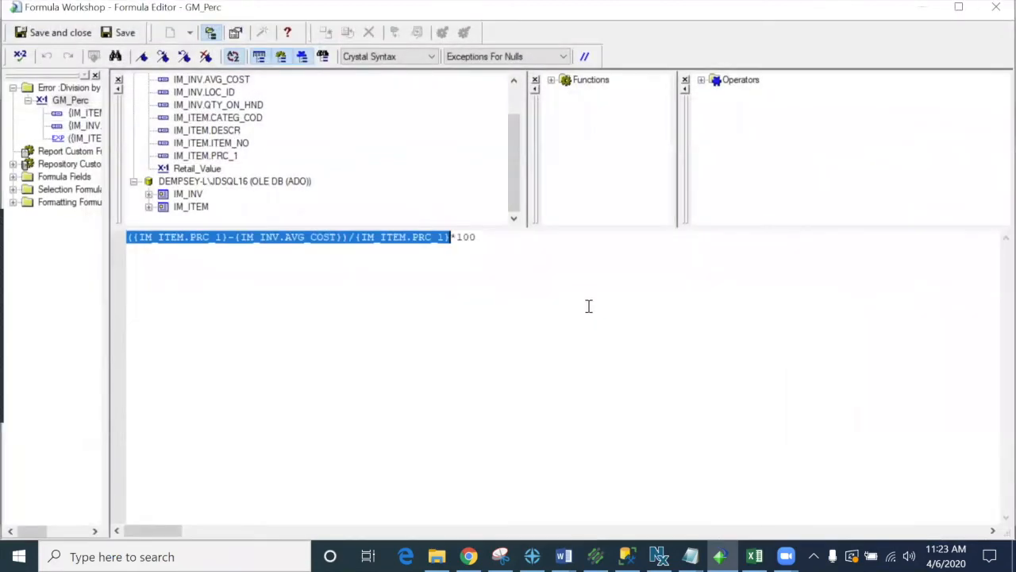
Add the condition line "if {IM_ITEM.PRC_1} <> 0 then" above the GM_Perc calculation
key("Home")
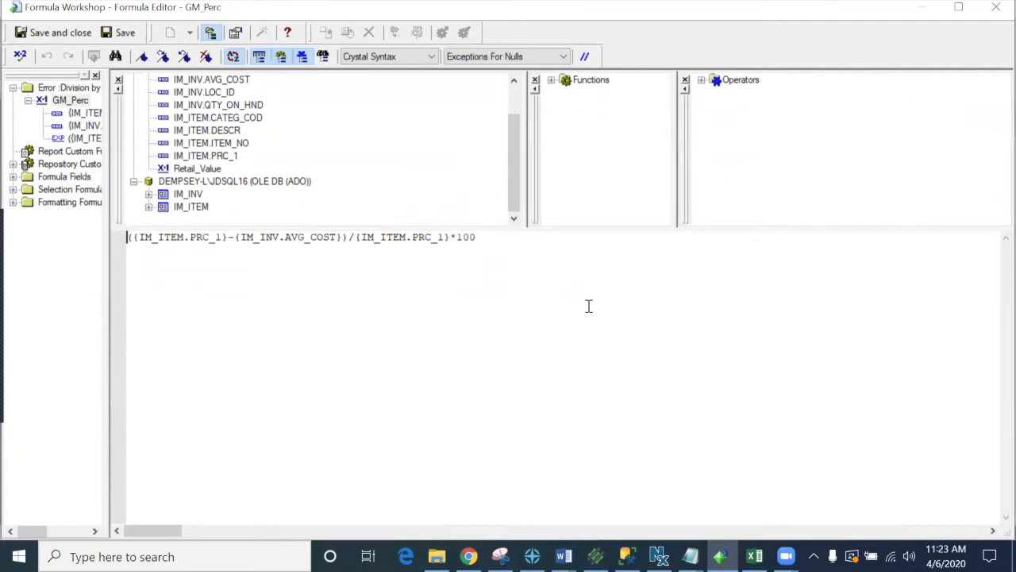
key("Return")
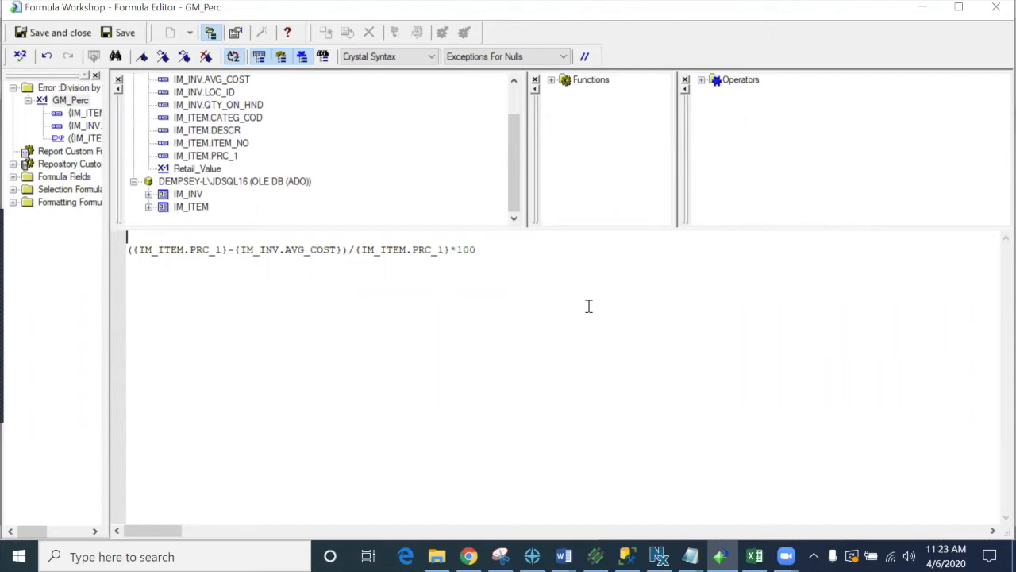
type("if")
double_click(216, 156)
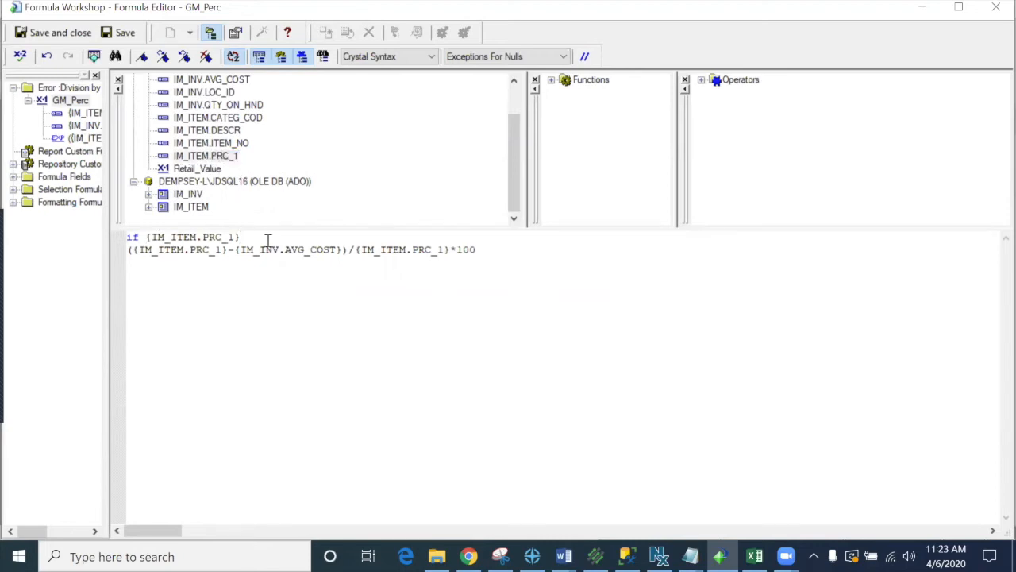
type("<> 0")
key("Left")
key("Left")
key("Left")
key("Left")
key("End")
type("then")
Add the line "else 0" below the GM_Perc calculation, then save and close the formula
key("Down")
key("End")
key("Return")
type("else ")
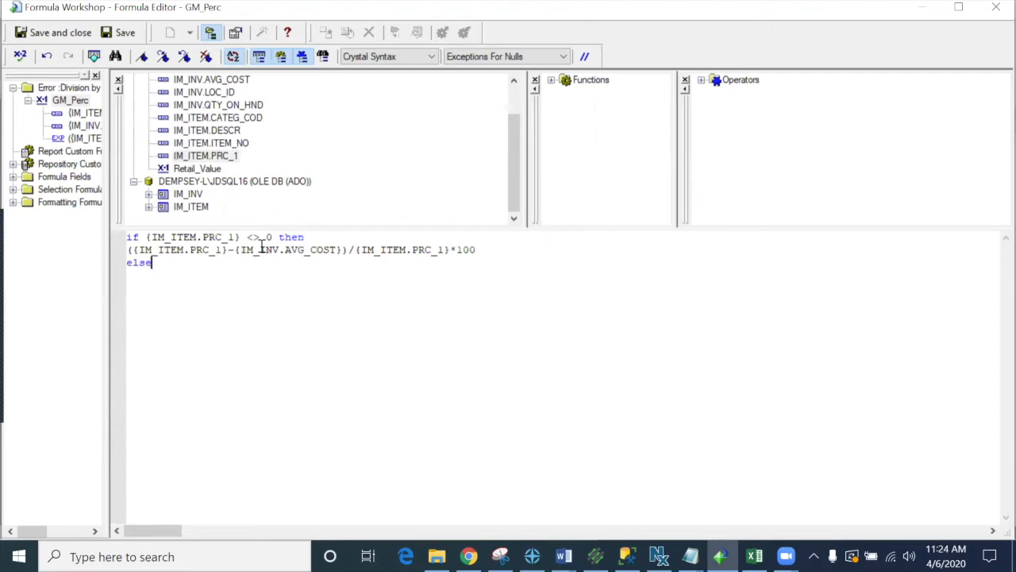
type("0")
left_click(49, 33)
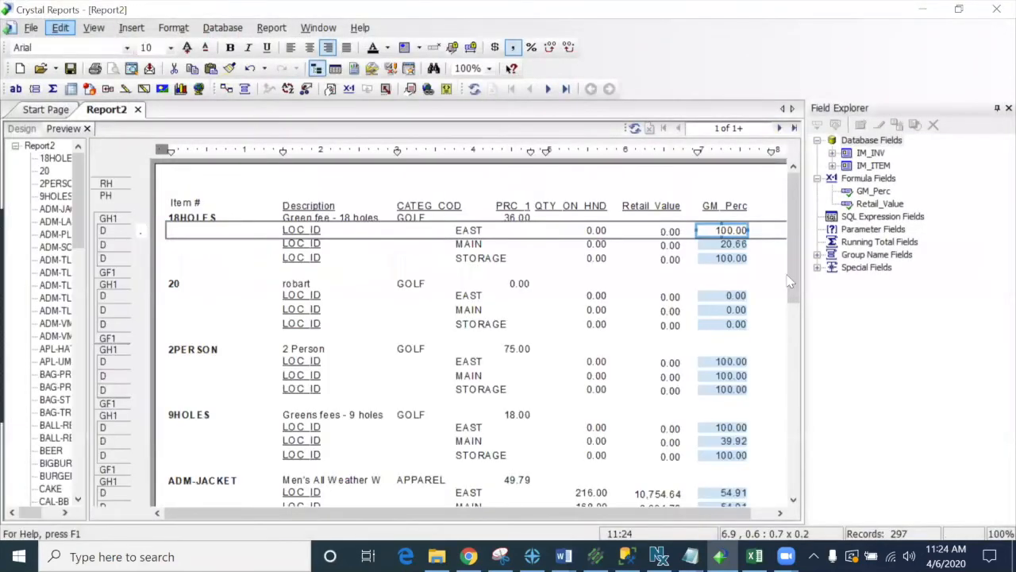
Examine the GM_Perc values of the zero-price and other items in the preview, along with the item number group names
left_click(734, 296)
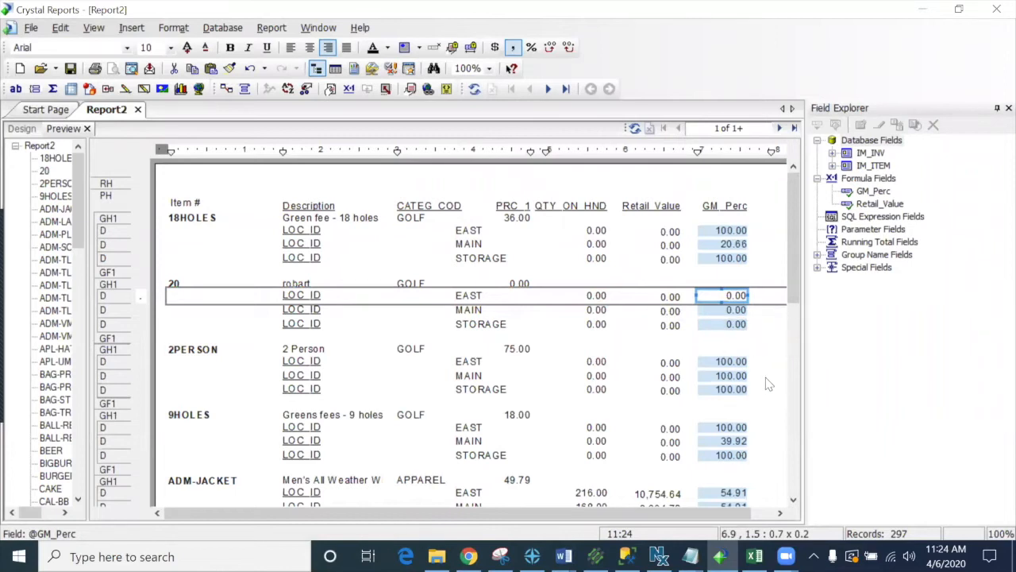
scroll(769, 385, "down", 7)
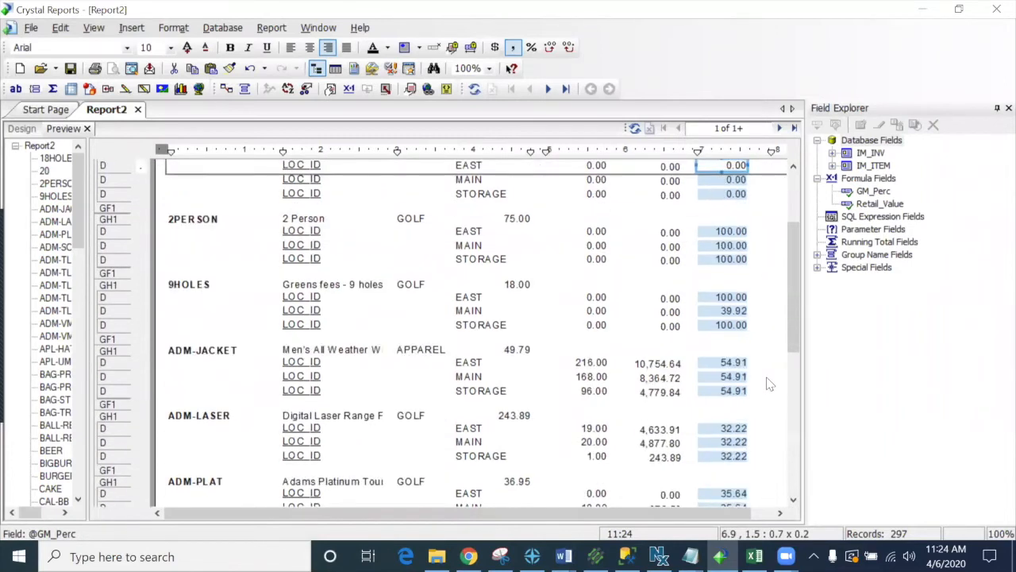
scroll(769, 384, "up", 7)
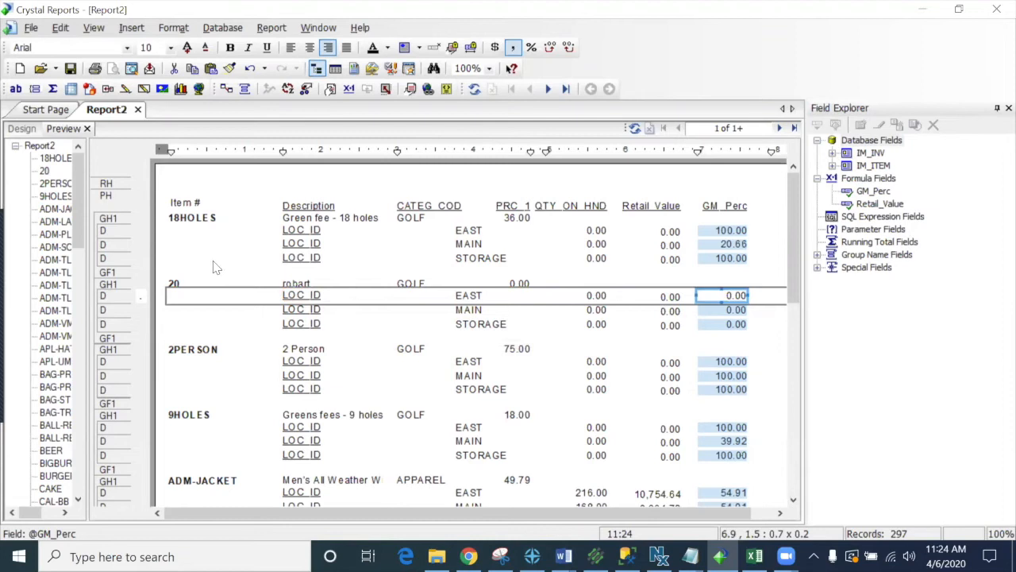
left_click(192, 218)
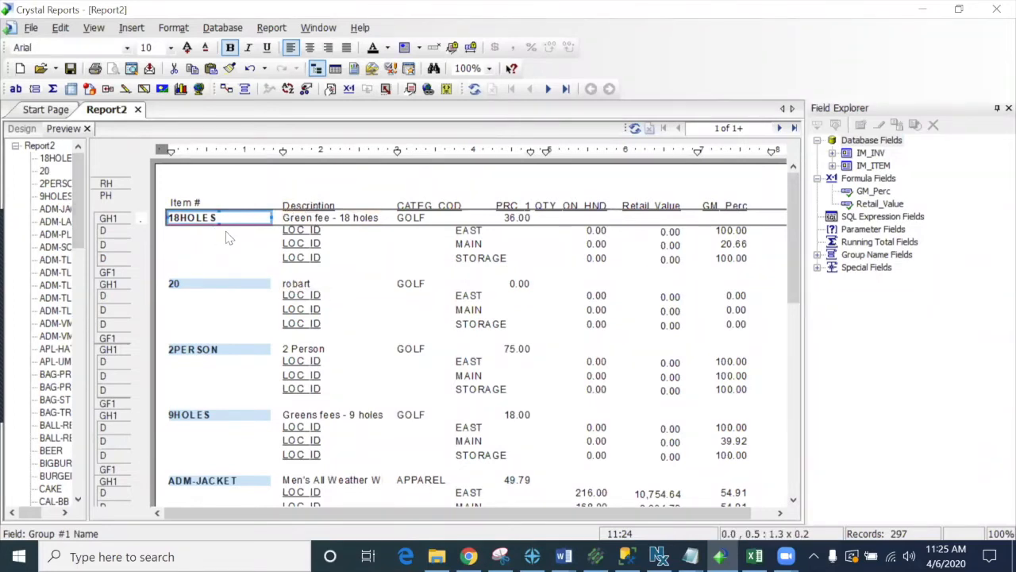
left_click(413, 219)
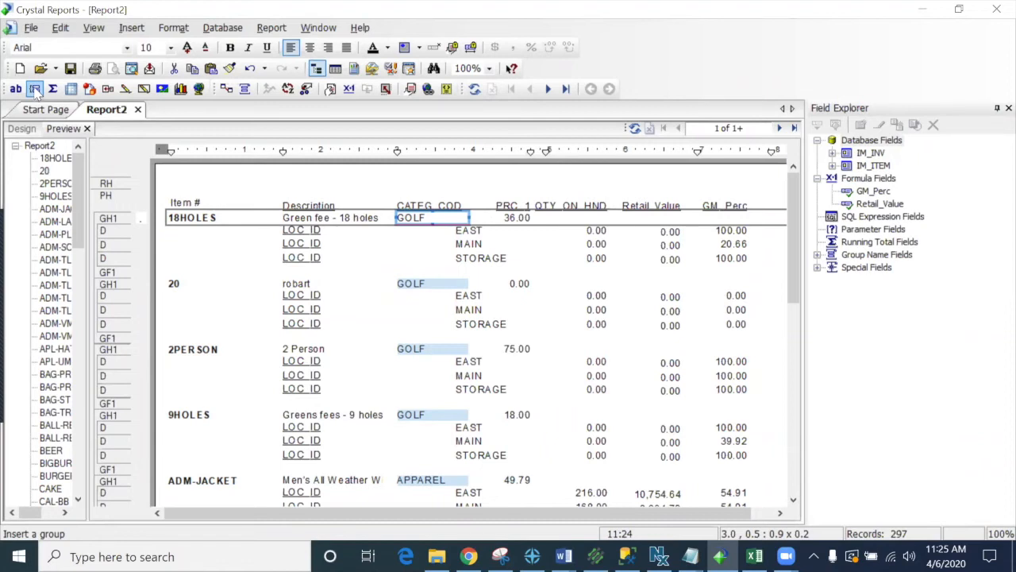
left_click(367, 198)
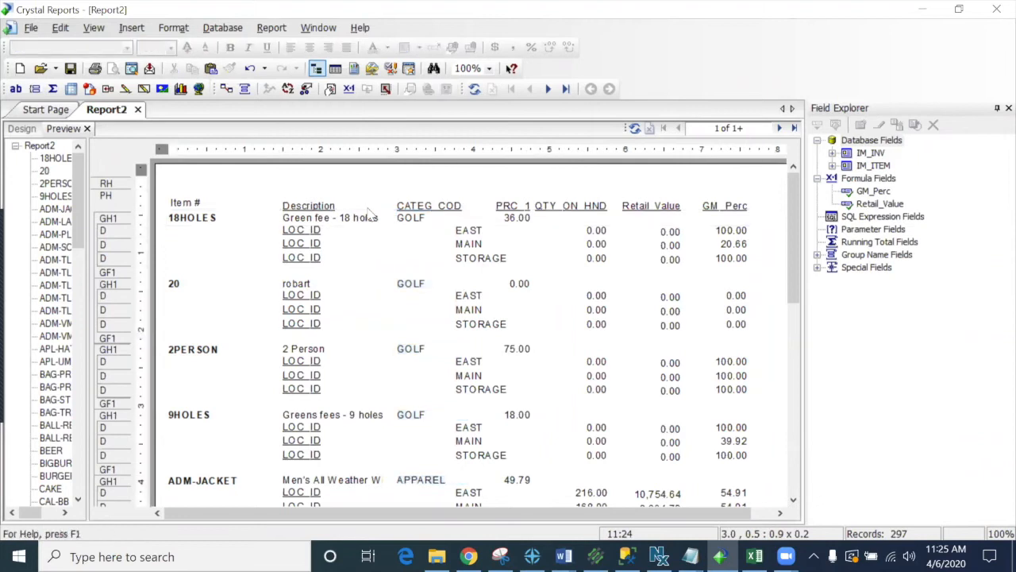
left_click(34, 88)
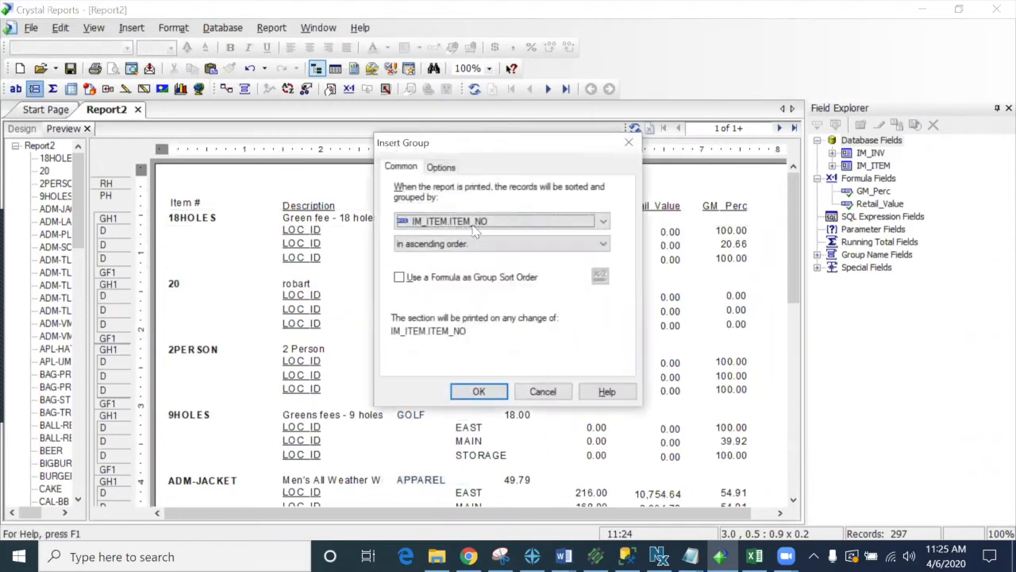
left_click(490, 221)
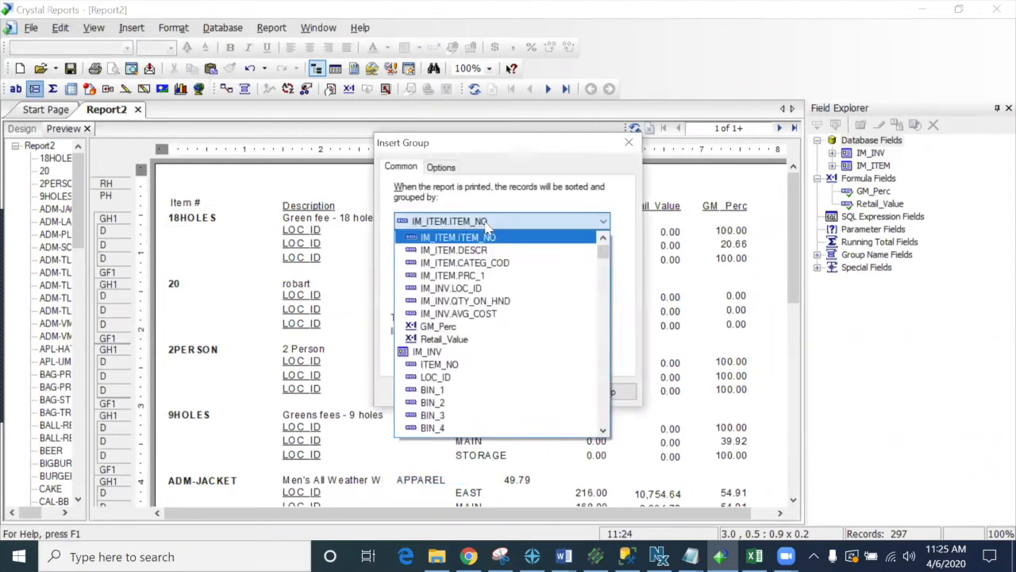
left_click(486, 225)
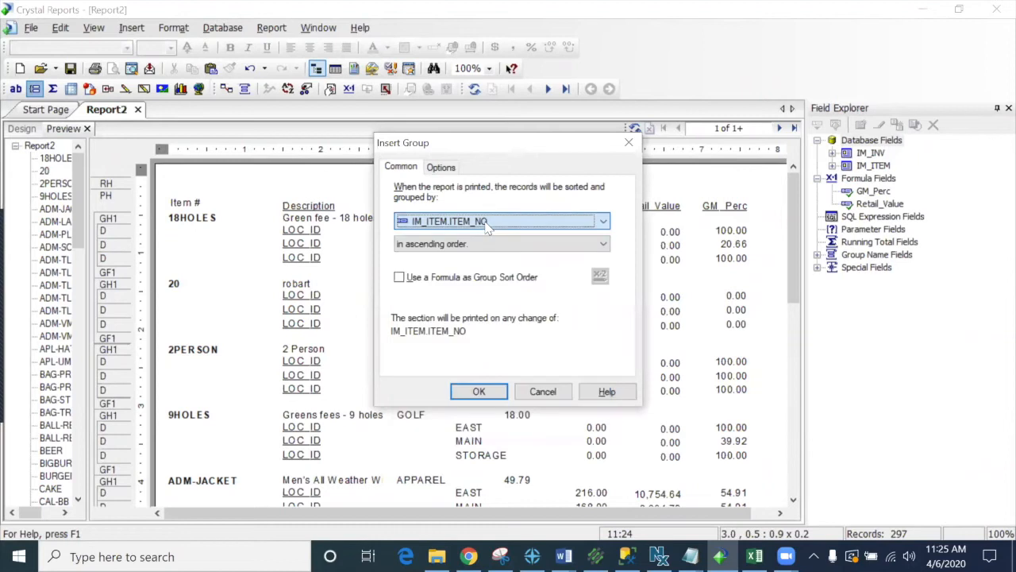
left_click(629, 143)
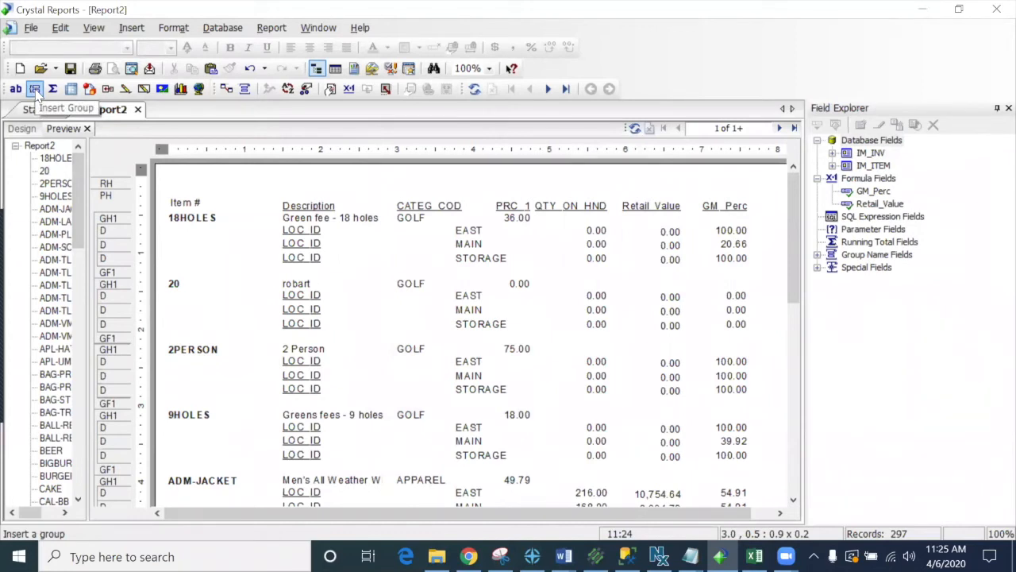
Add IM_ITEM.CATEG_COD as a report group in the Group Expert and rank it above IM_ITEM.ITEM_NO
left_click(244, 89)
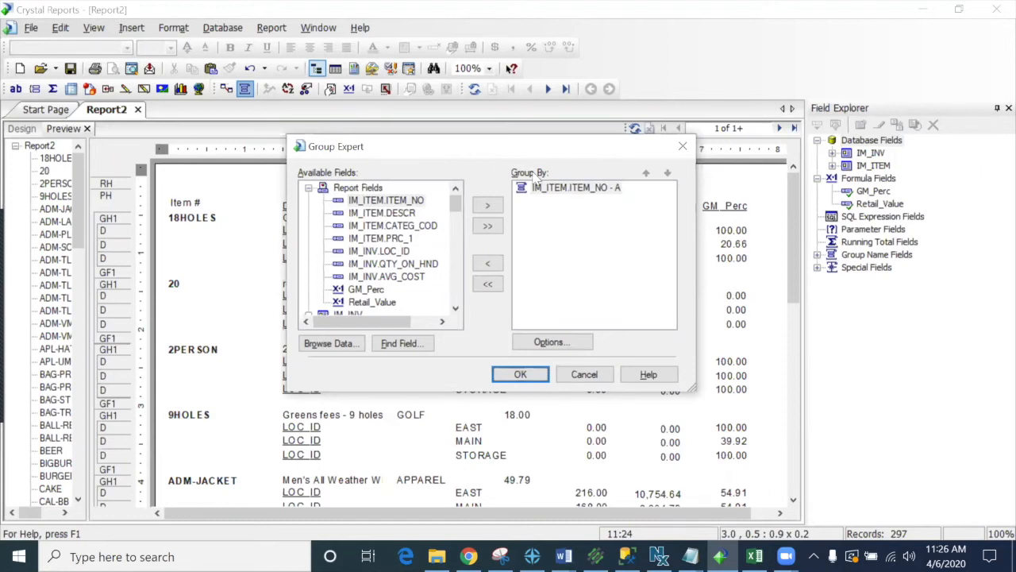
left_click(406, 228)
left_click(488, 205)
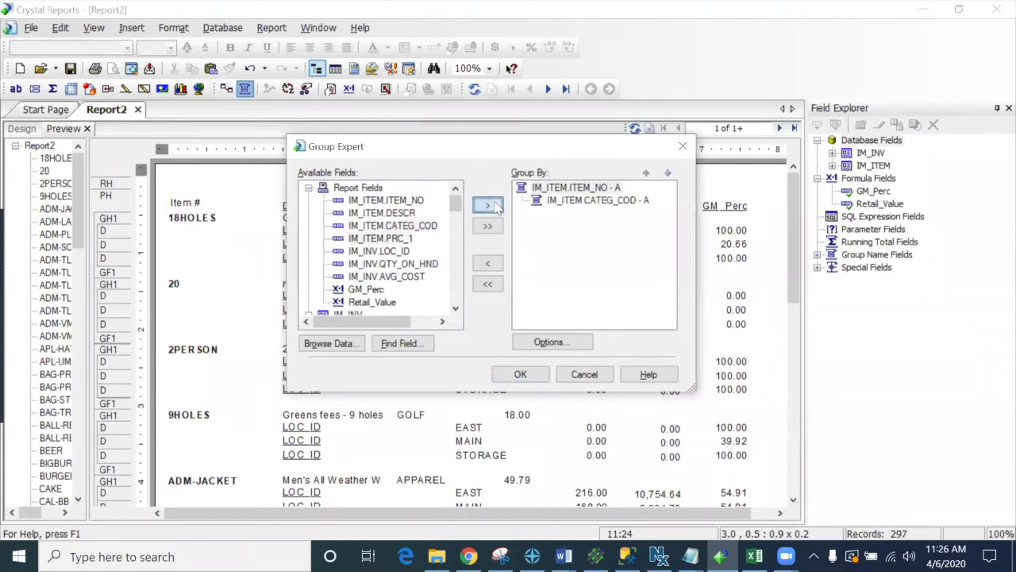
left_click(617, 204)
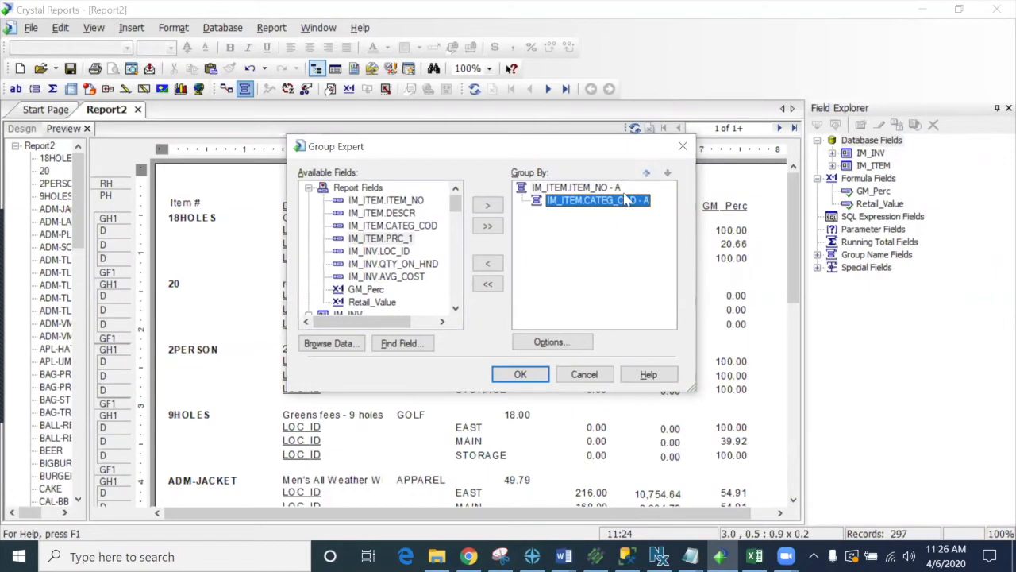
left_click(648, 175)
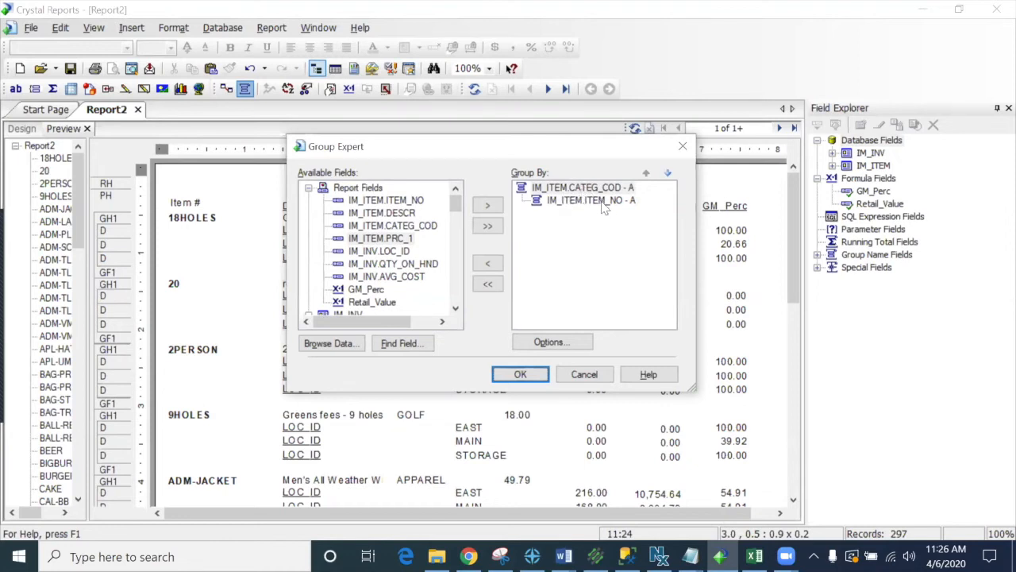
left_click(520, 375)
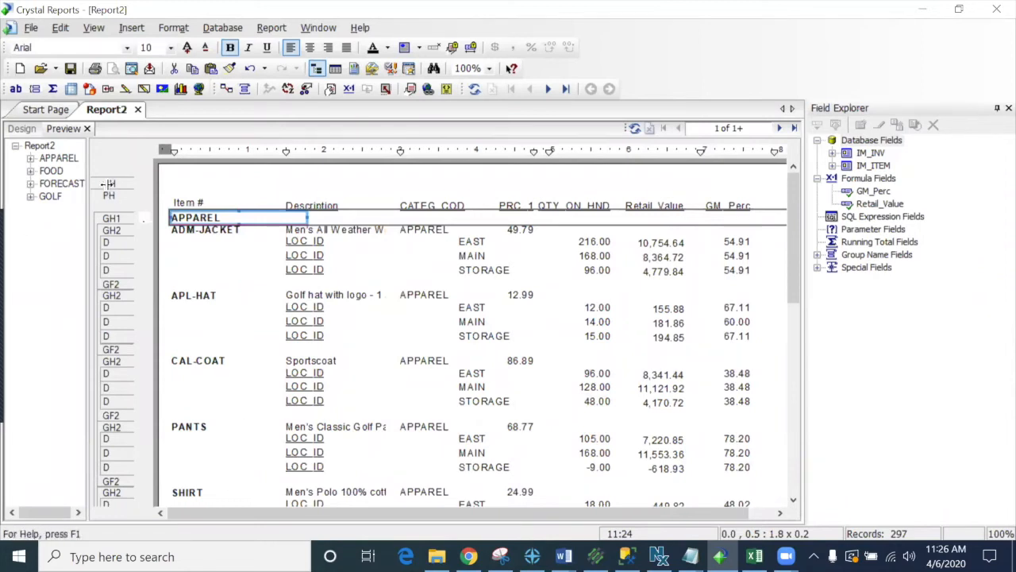
Examine the FOOD, GOLF and APPAREL category groups and their items in the report preview
left_click(50, 171)
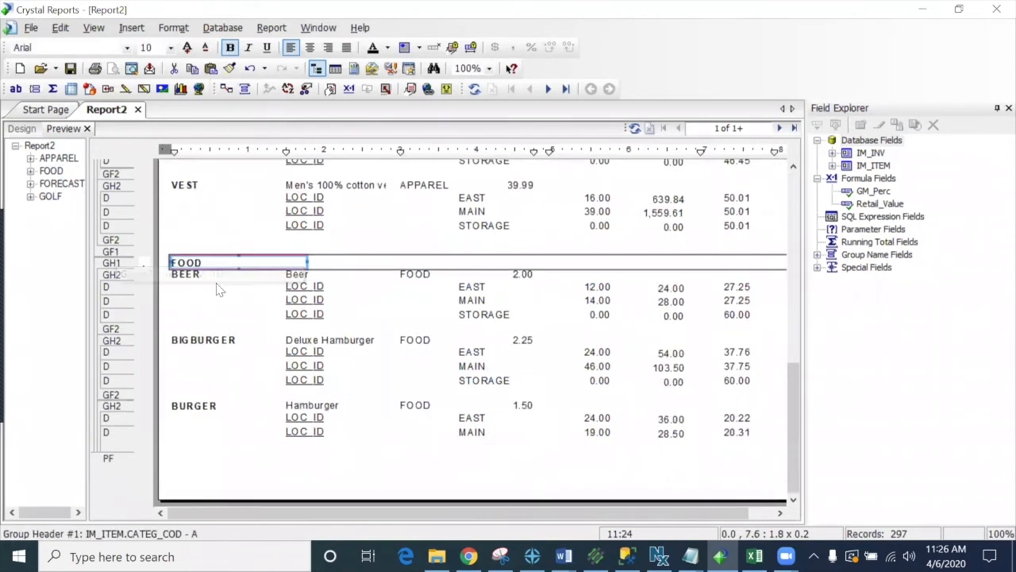
left_click(183, 286)
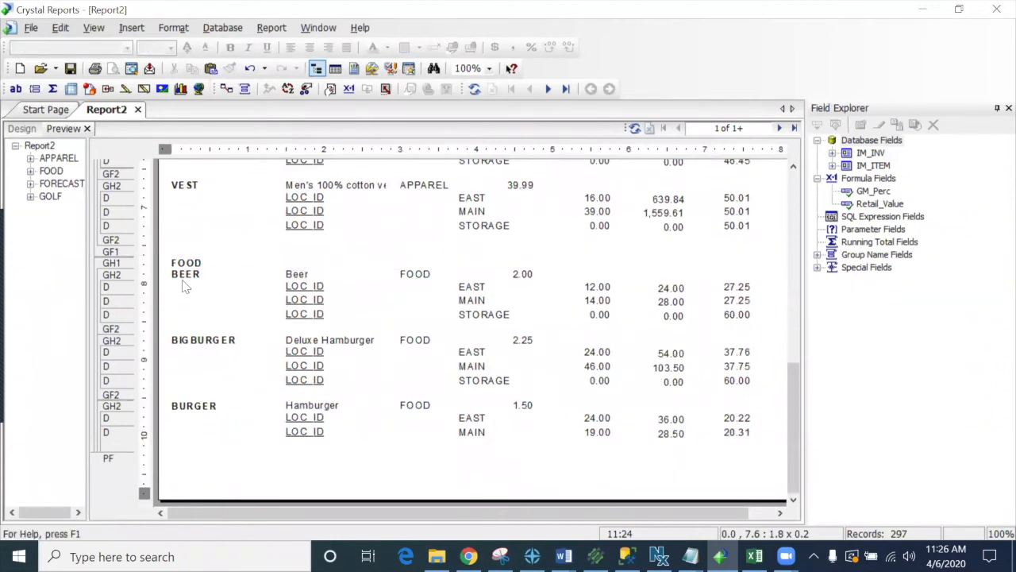
left_click(186, 276)
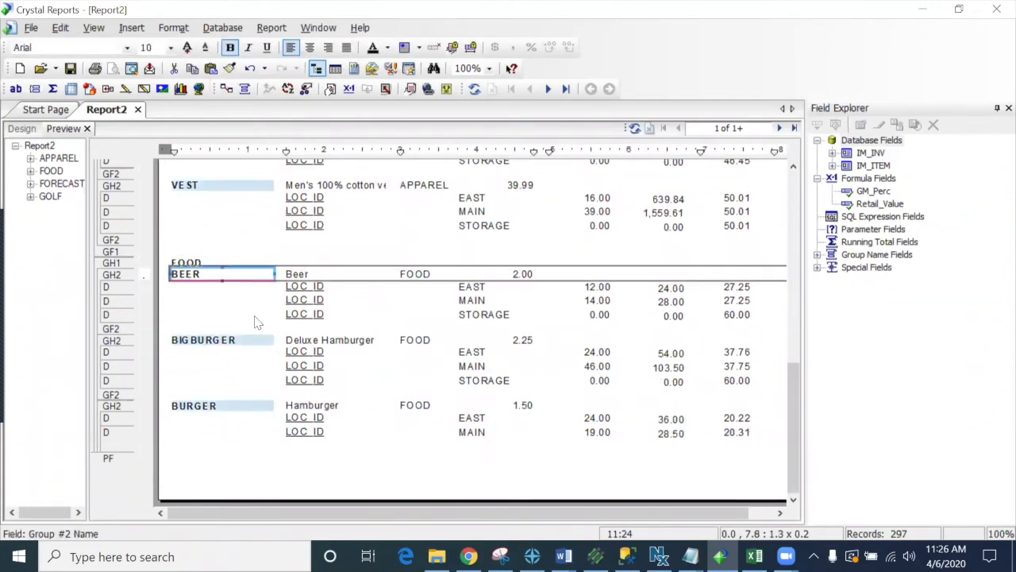
left_click(50, 196)
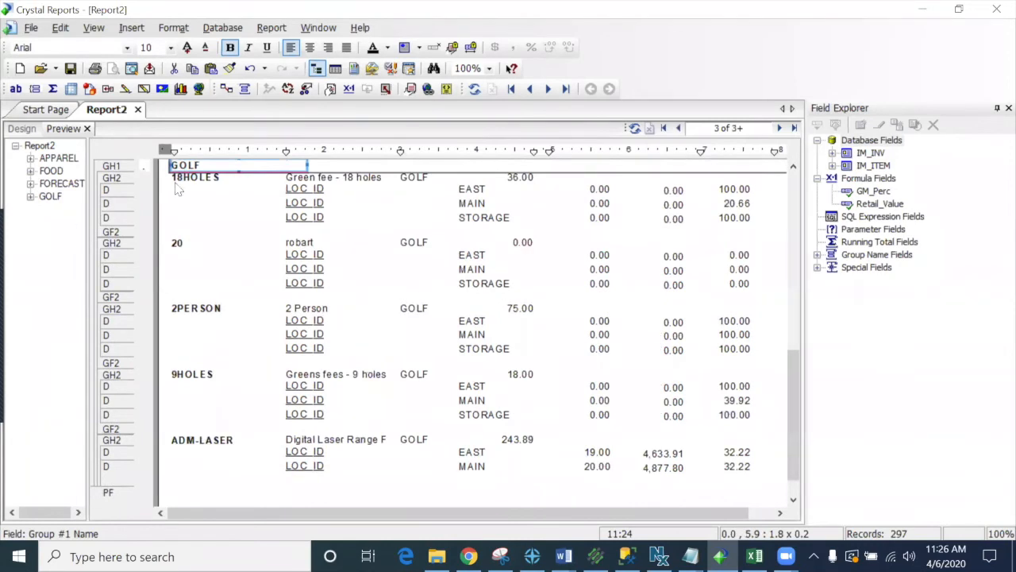
left_click(58, 158)
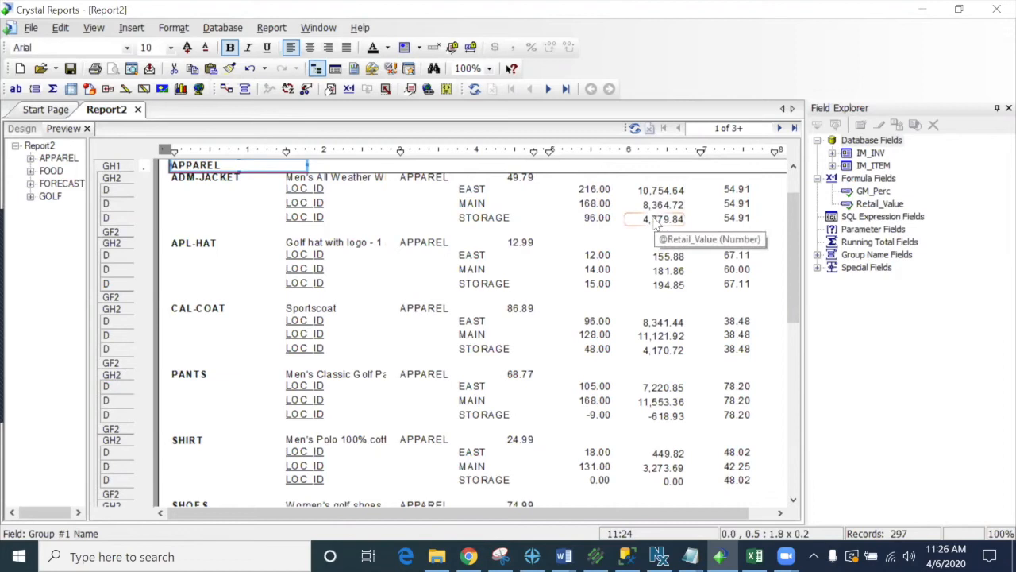
In the report design, insert a Sum summary of IM_INV.QTY_ON_HND as a grand total and at all group levels
left_click(22, 128)
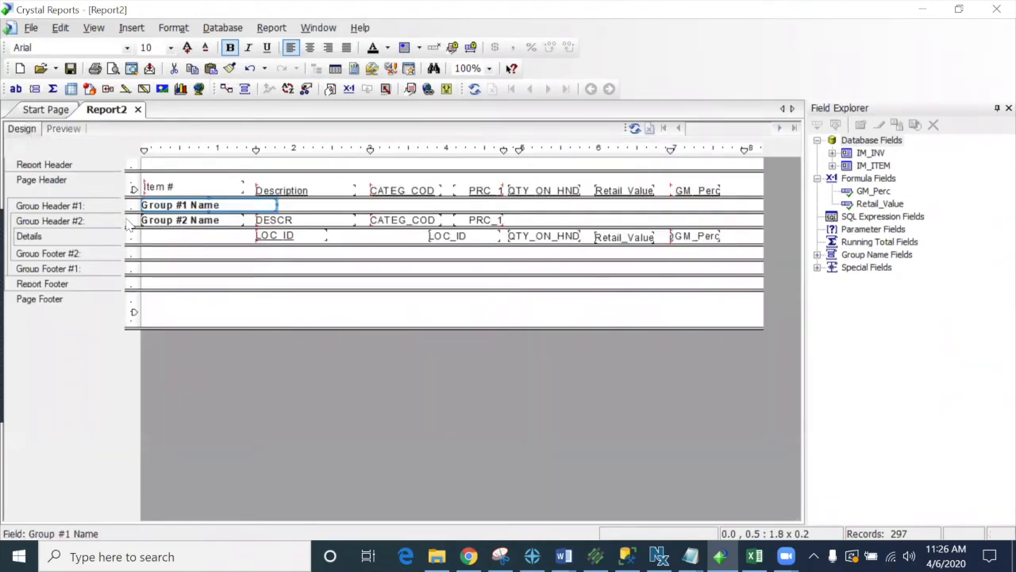
left_click(57, 207)
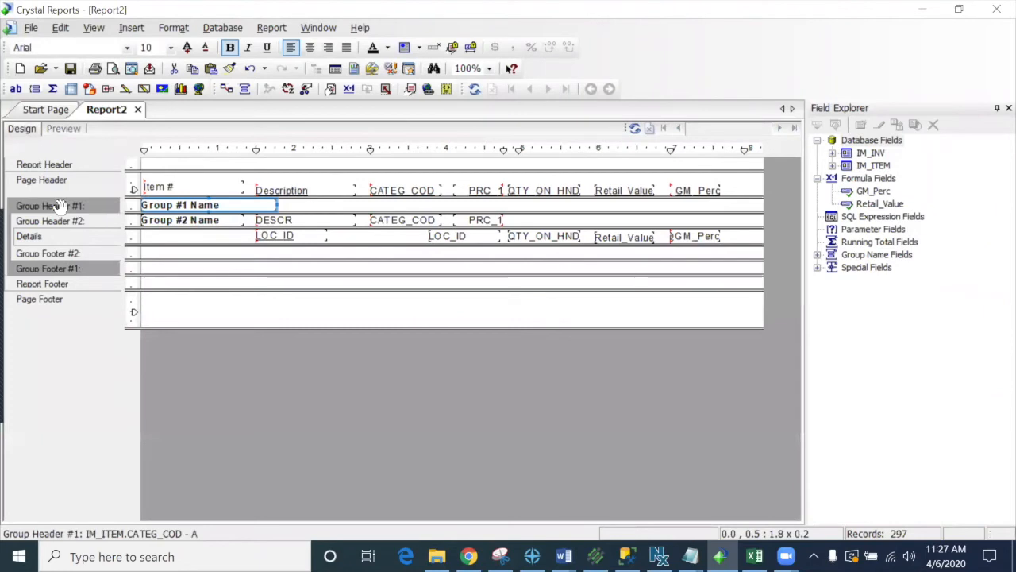
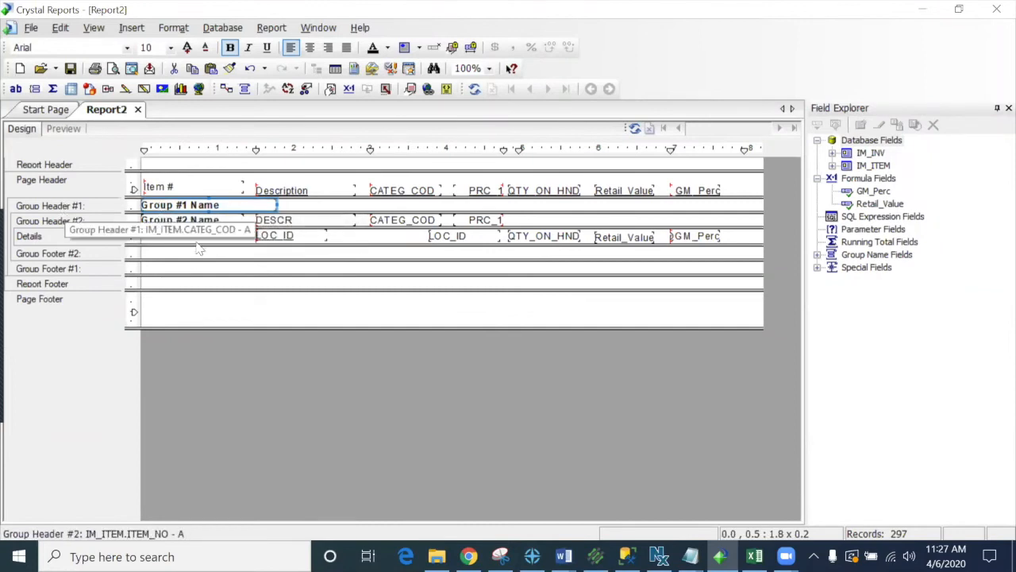
left_click(520, 236)
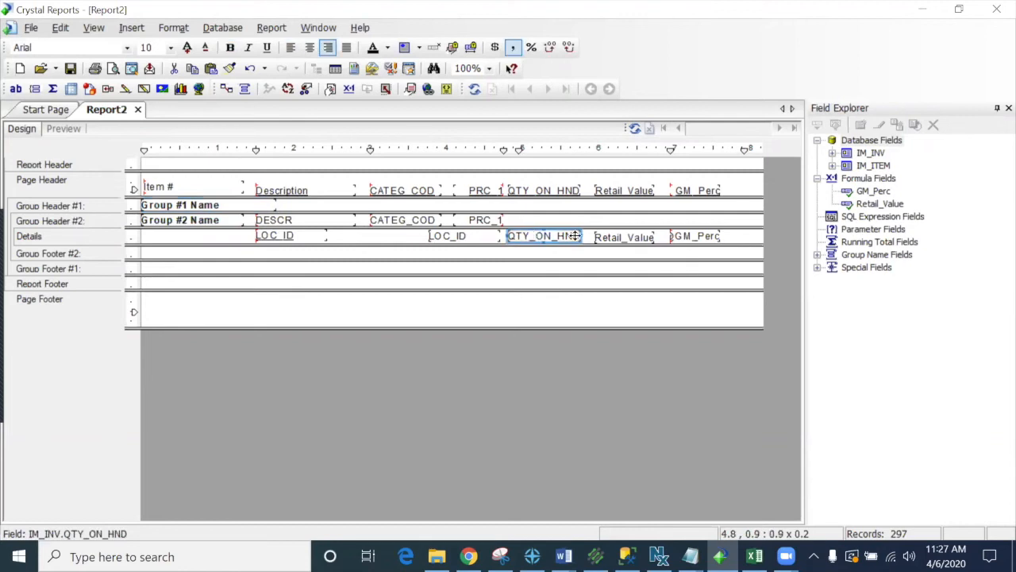
left_click(624, 236)
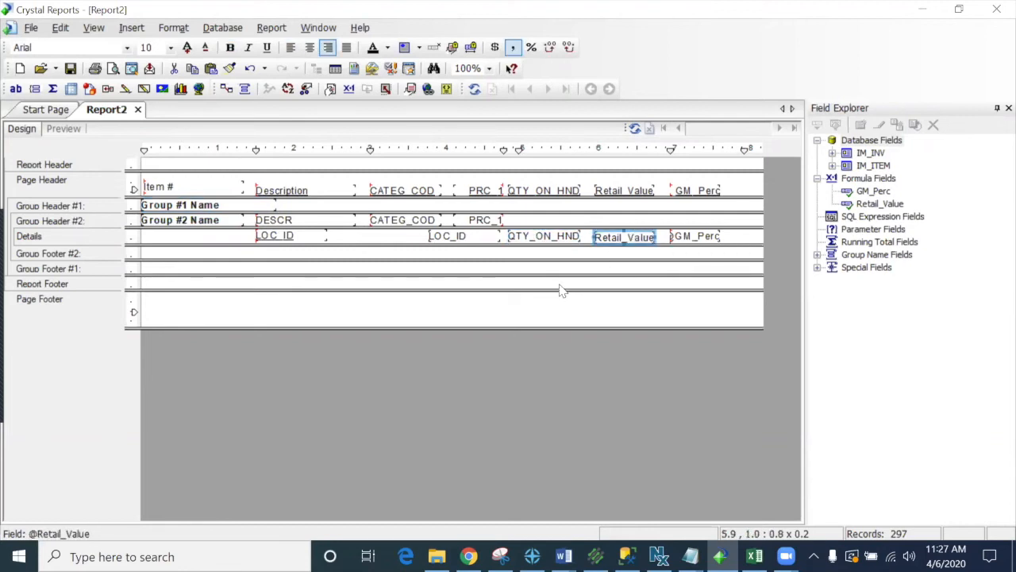
left_click(548, 237)
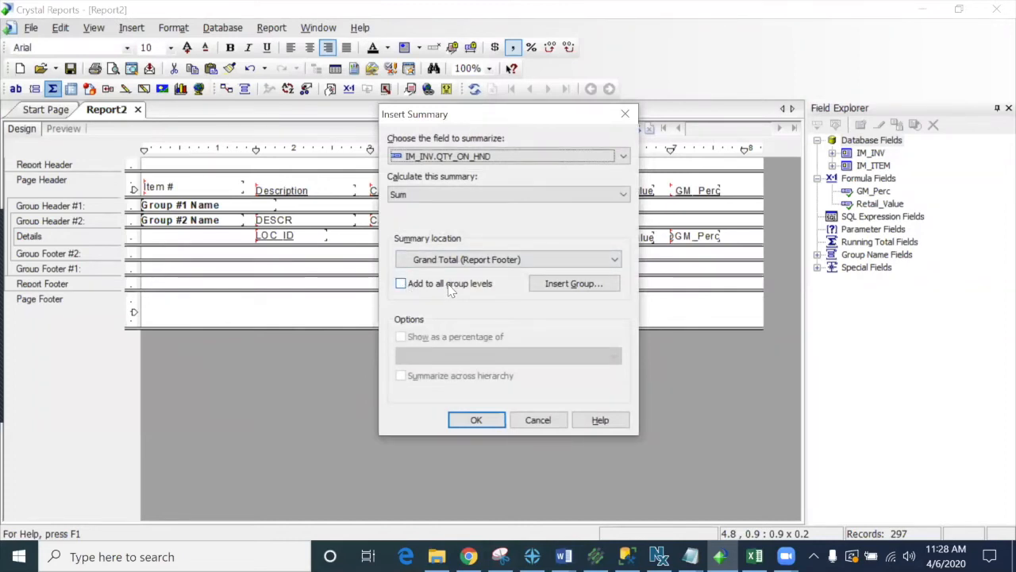
left_click(401, 283)
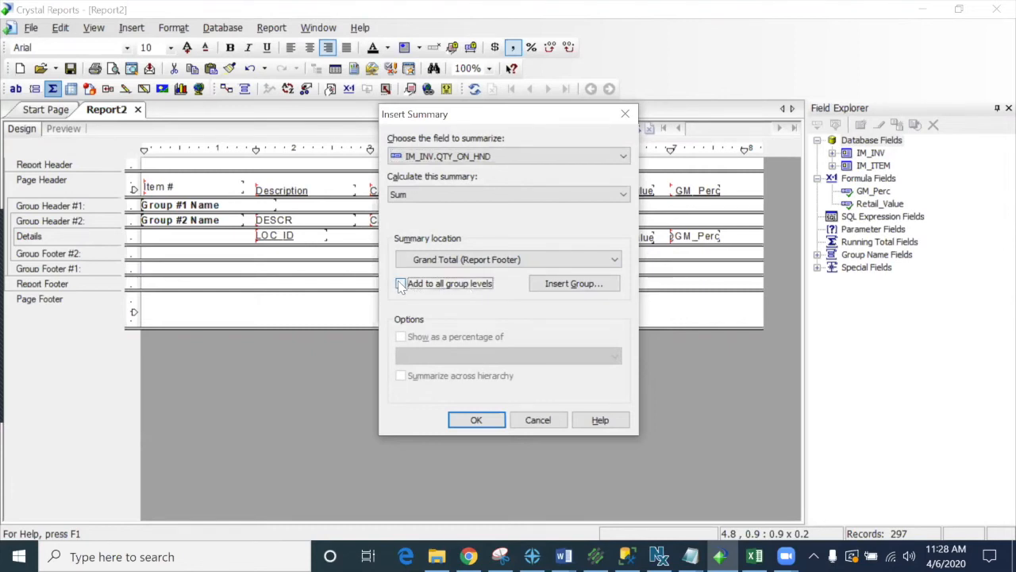
left_click(479, 421)
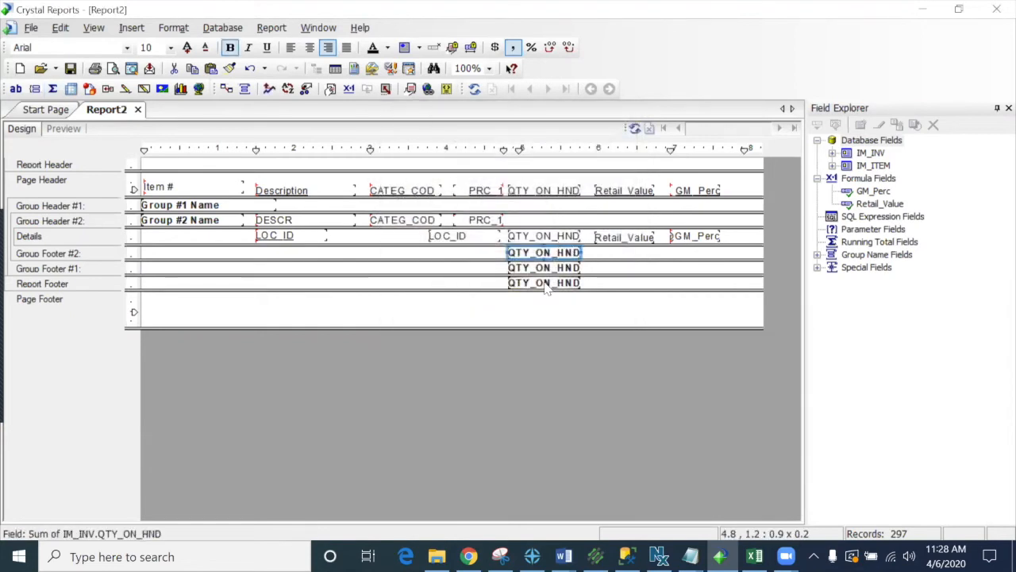
Move the item-level QTY_ON_HND sum from Group Footer #2 up into Group Header #2, just after PRC_1
left_click(543, 235)
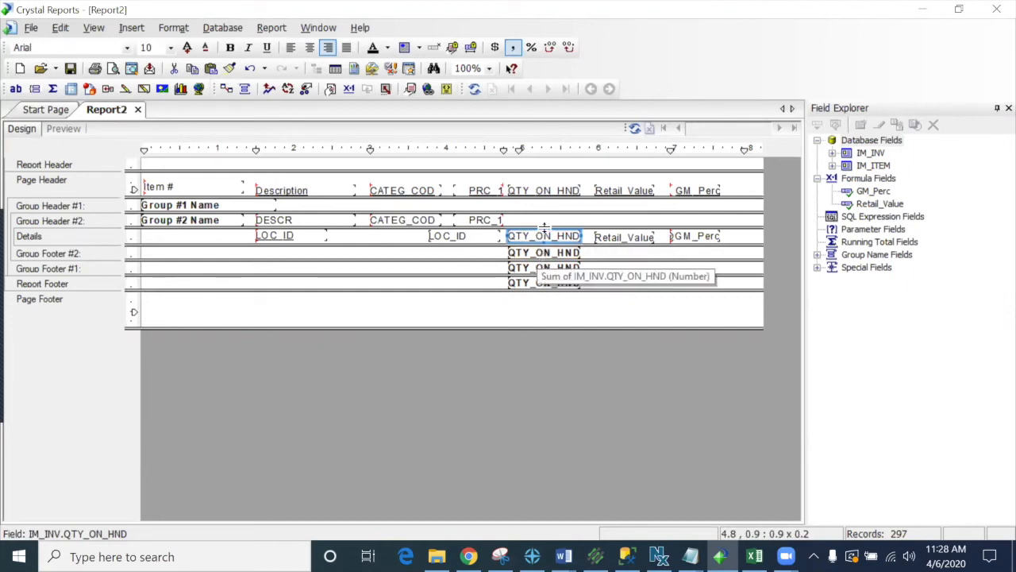
left_click(488, 255)
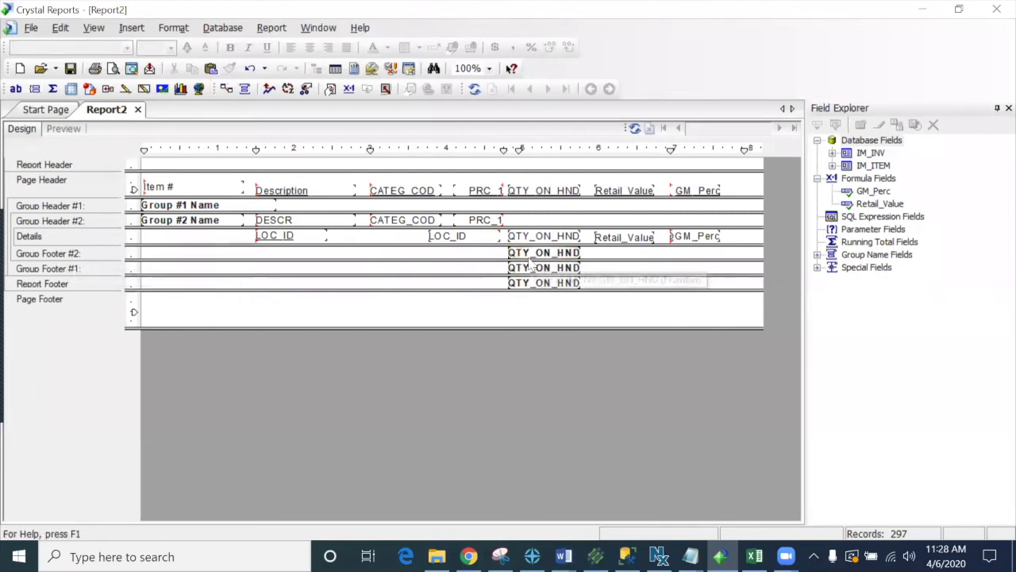
left_click(529, 252)
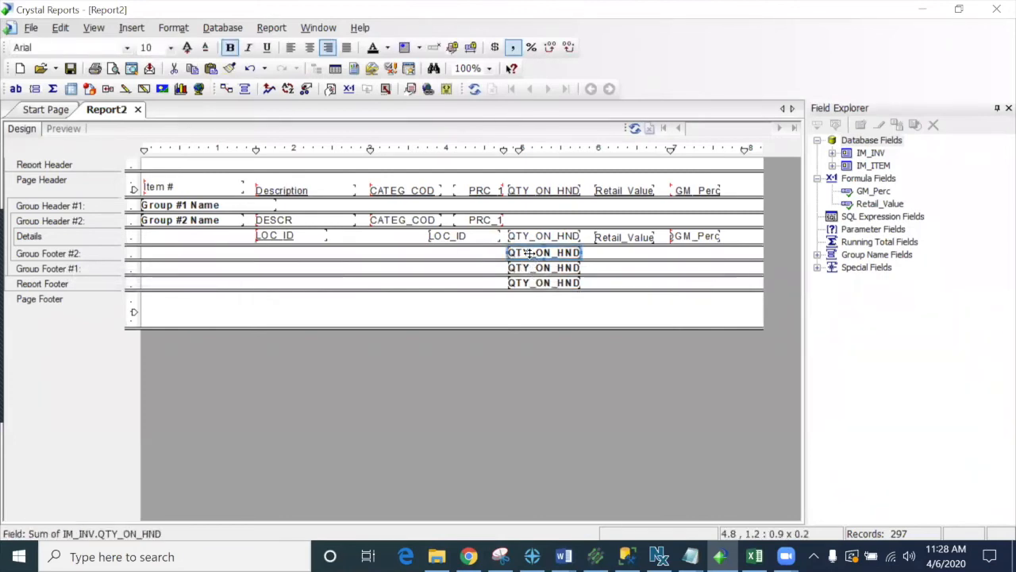
left_click_drag(529, 253, 532, 220)
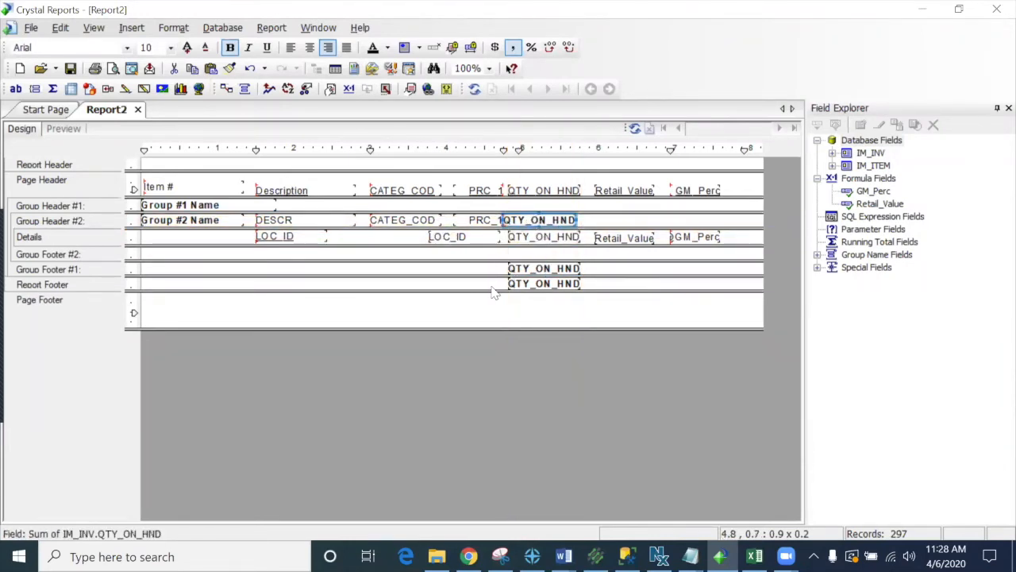
Remove bold from the QTY_ON_HND sum in Group Header #2 and align its edges with the QTY_ON_HND detail field
left_click_drag(544, 222, 549, 220)
left_click(229, 48)
left_click_drag(540, 224, 554, 223)
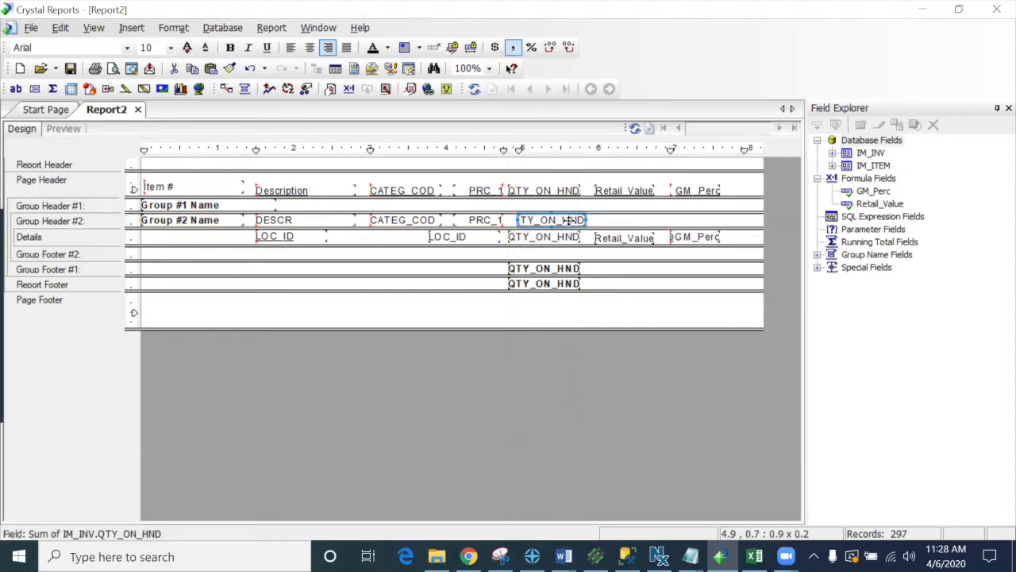
left_click_drag(586, 220, 581, 219)
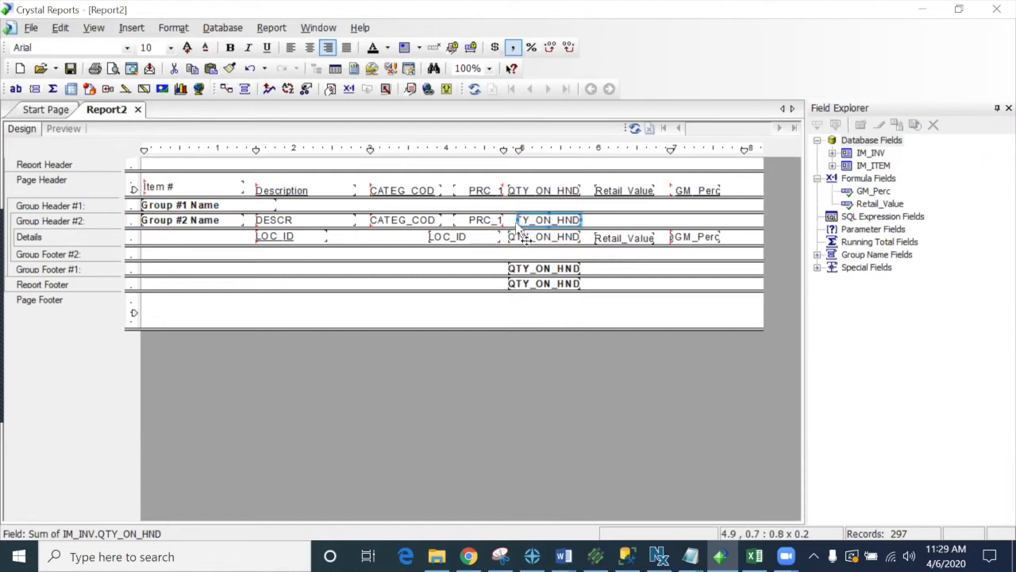
left_click_drag(517, 221, 508, 221)
Insert a Sum of Retail_Value for Group #2: IM_ITEM.ITEM_NO and move it into Group Header #2 above the detail field
left_click(615, 240)
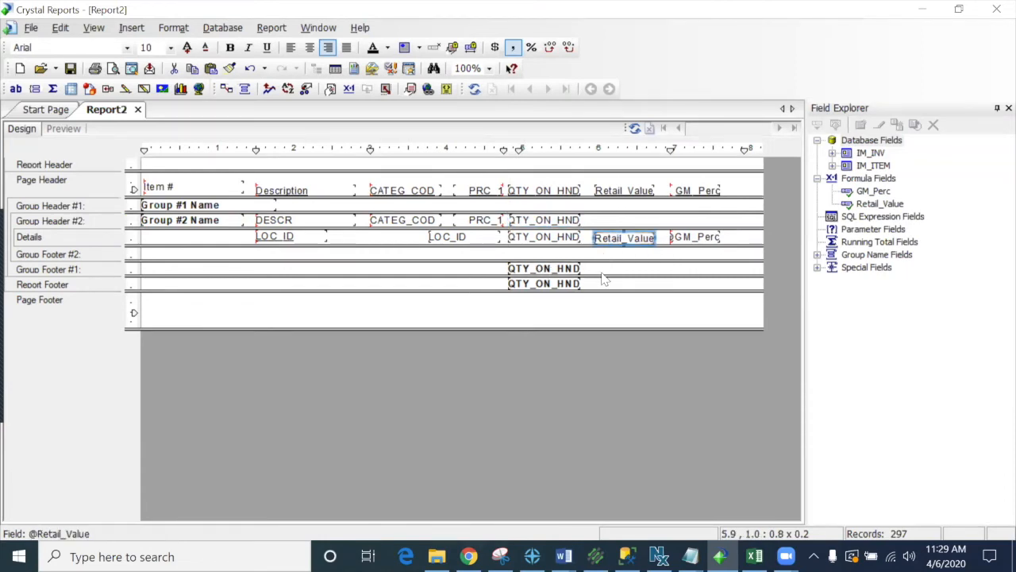
left_click(53, 90)
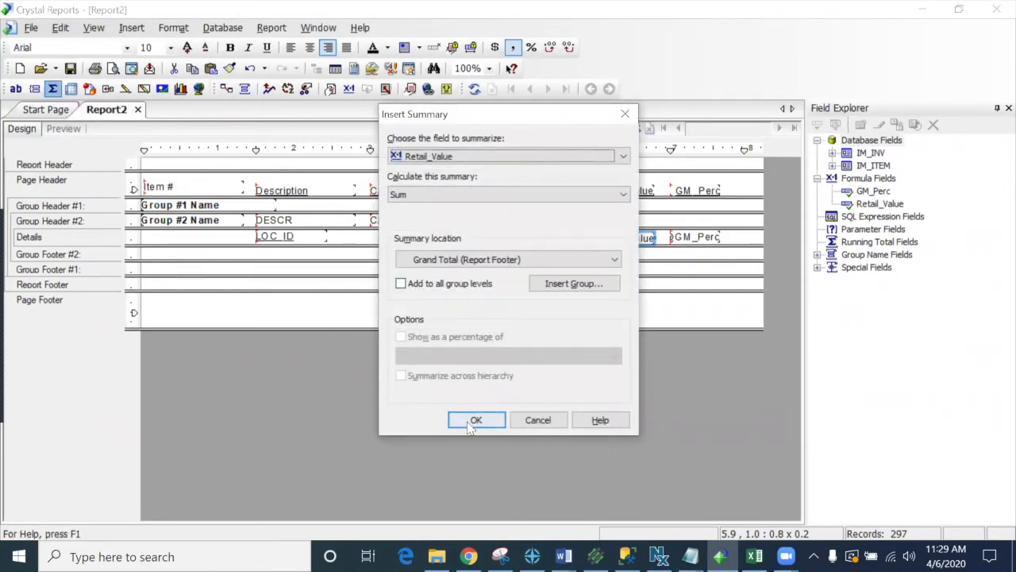
left_click(468, 268)
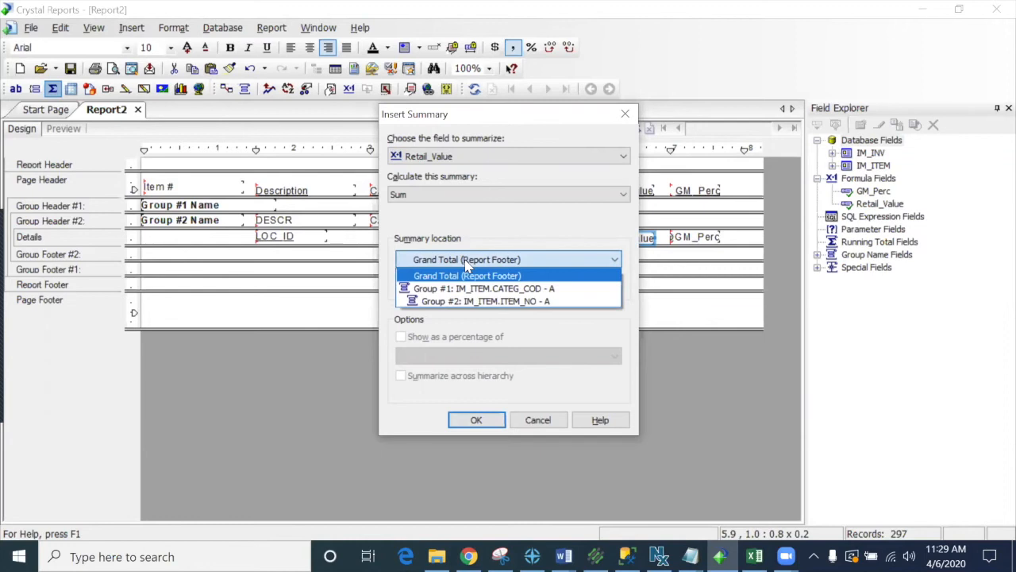
left_click(477, 302)
left_click(473, 420)
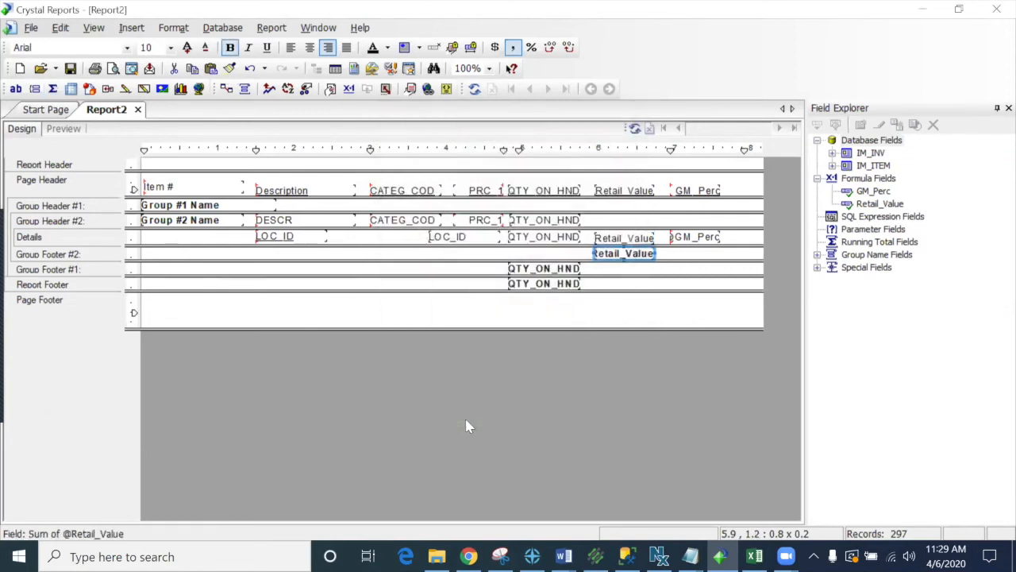
left_click_drag(620, 253, 619, 222)
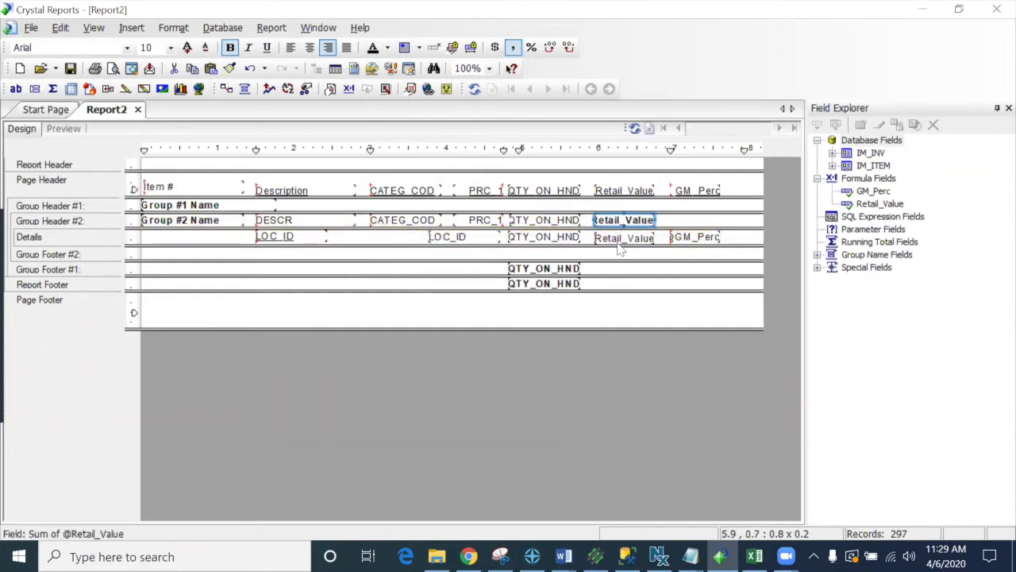
Insert a Sum summary of the Retail_Value detail field for Group #1: IM_ITEM.CATEG_COD
left_click(617, 240)
left_click(53, 90)
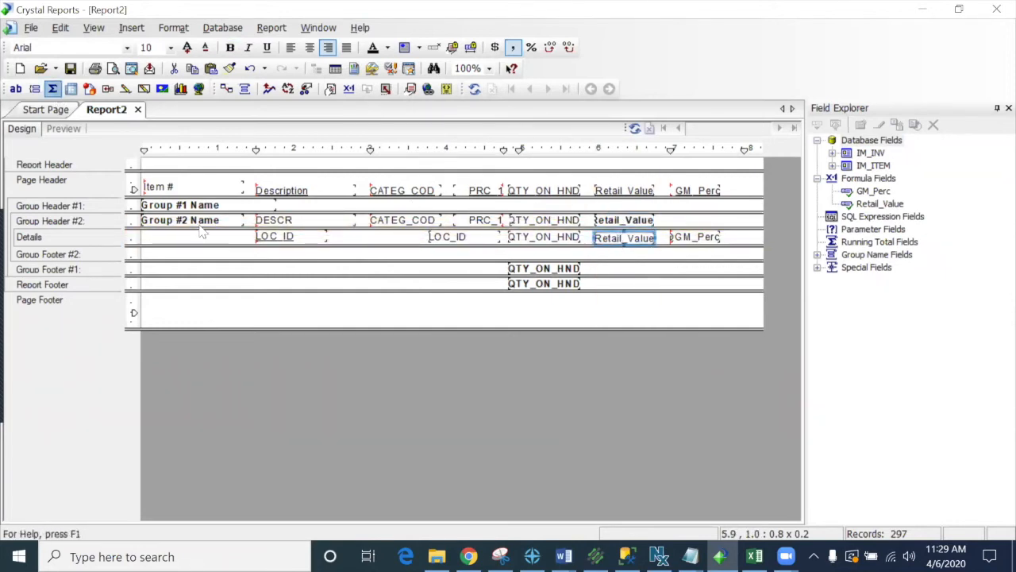
left_click(419, 261)
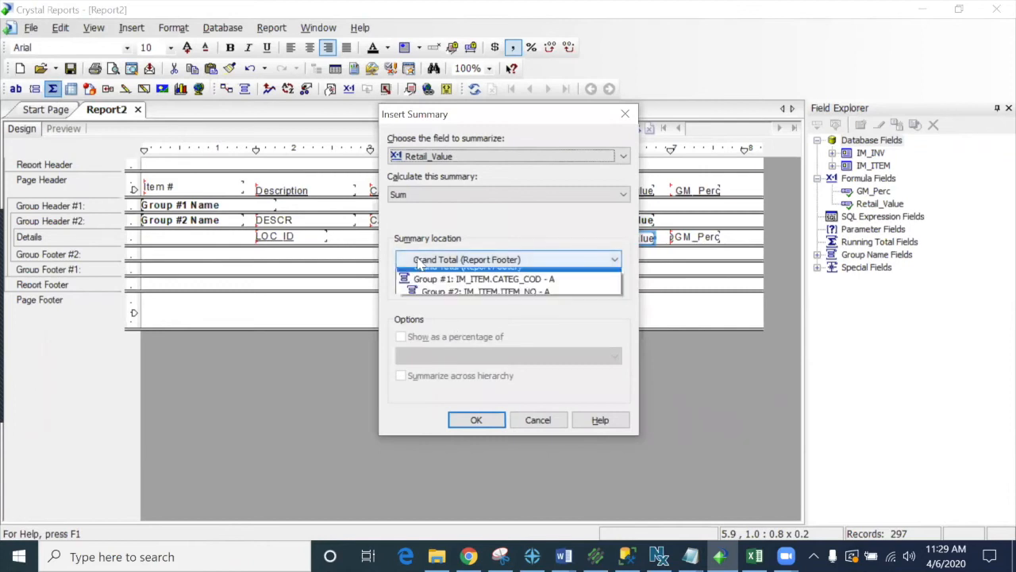
left_click(439, 289)
left_click(469, 420)
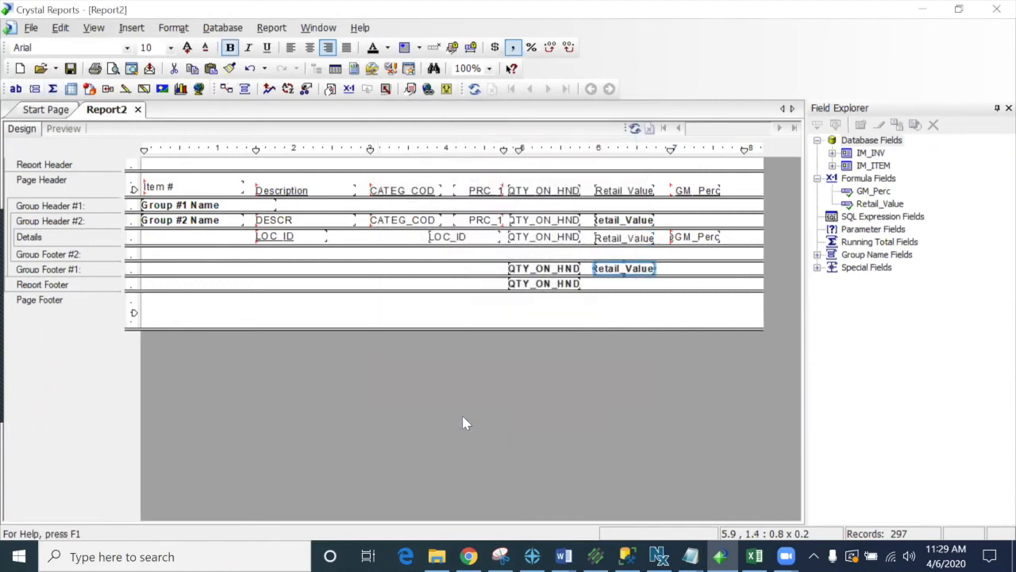
Insert a Sum of the Retail_Value detail field as a grand total in the Report Footer
left_click(613, 238)
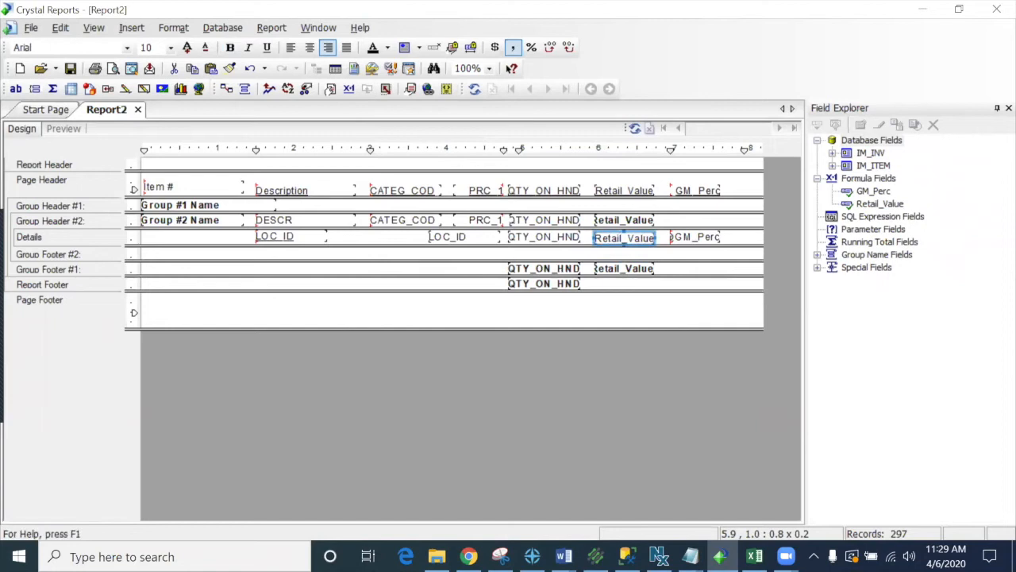
left_click(53, 89)
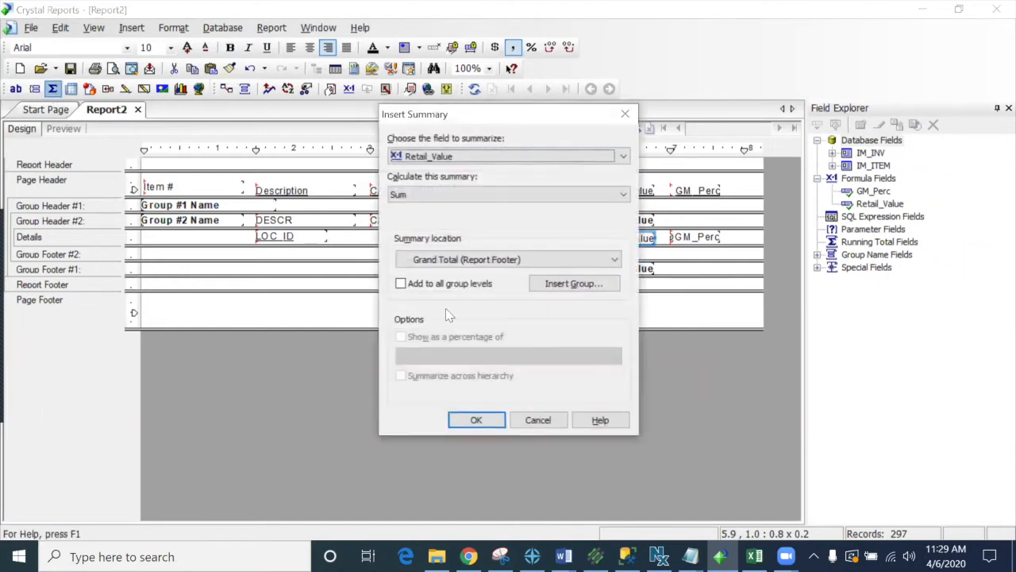
left_click(469, 419)
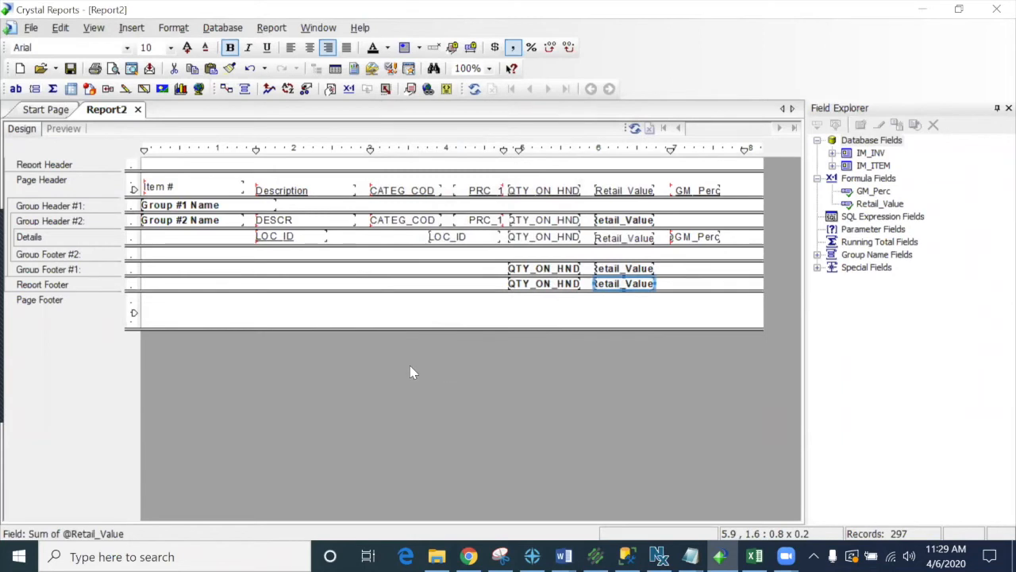
Preview the report to examine the item-level QTY_ON_HND and Retail_Value sums, and return to the design
left_click(64, 128)
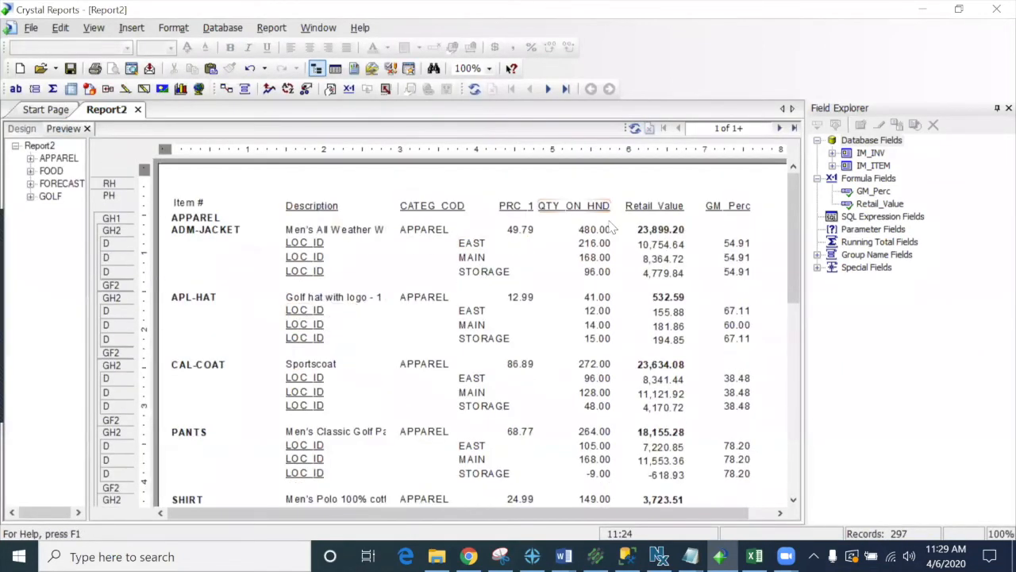
left_click(605, 230)
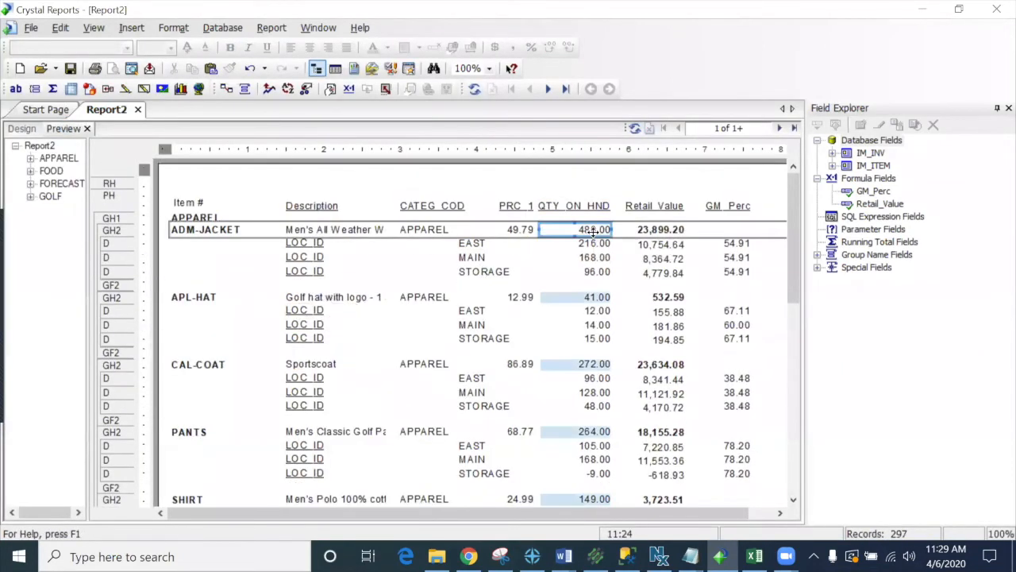
left_click(656, 230)
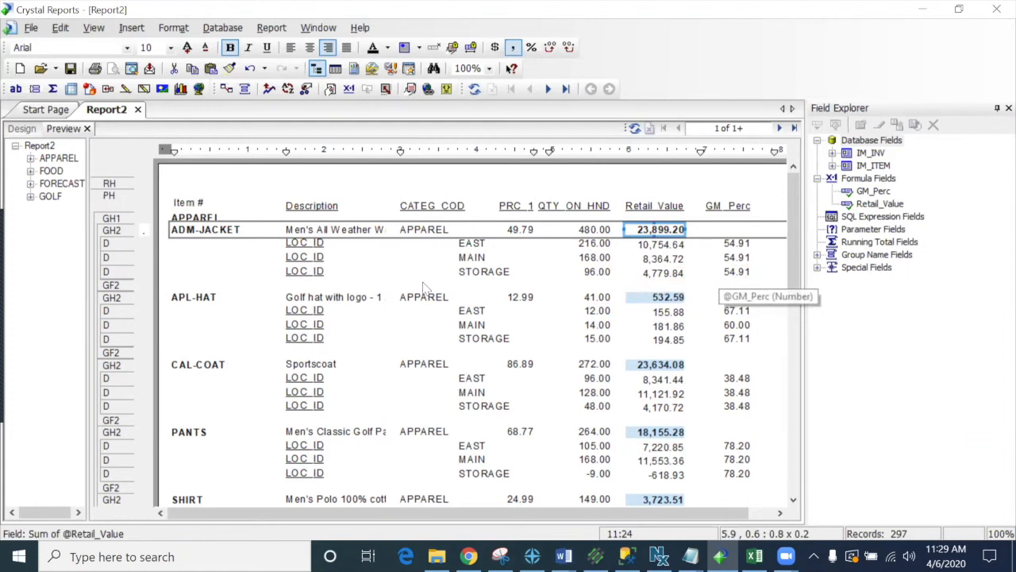
left_click(21, 127)
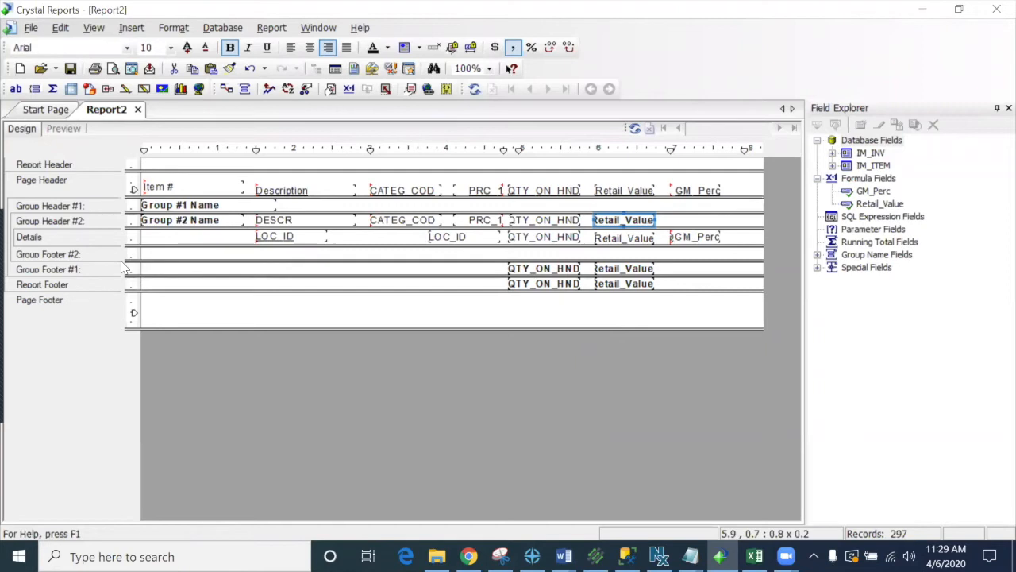
left_click_drag(133, 259, 132, 247)
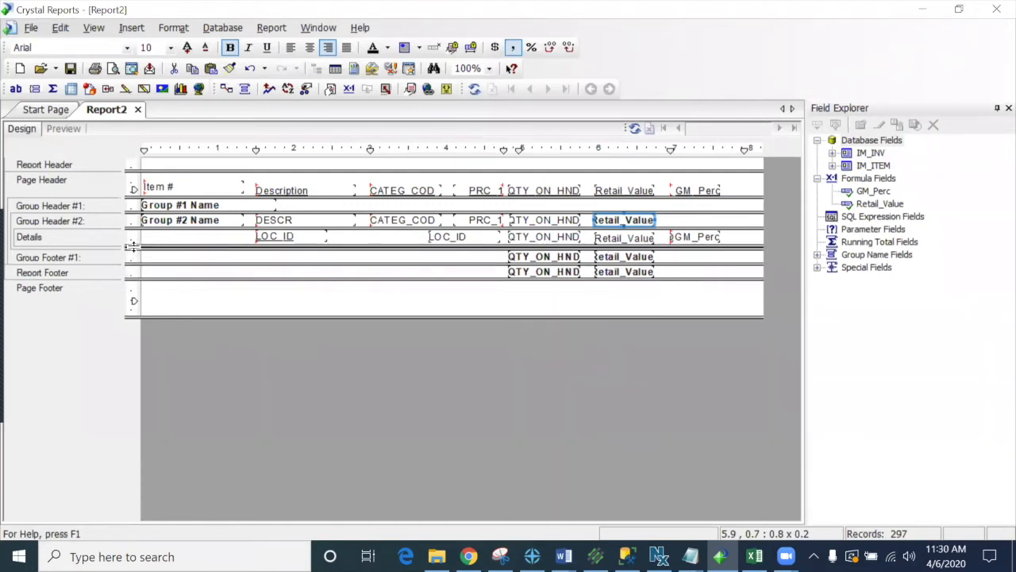
key("ctrl+z")
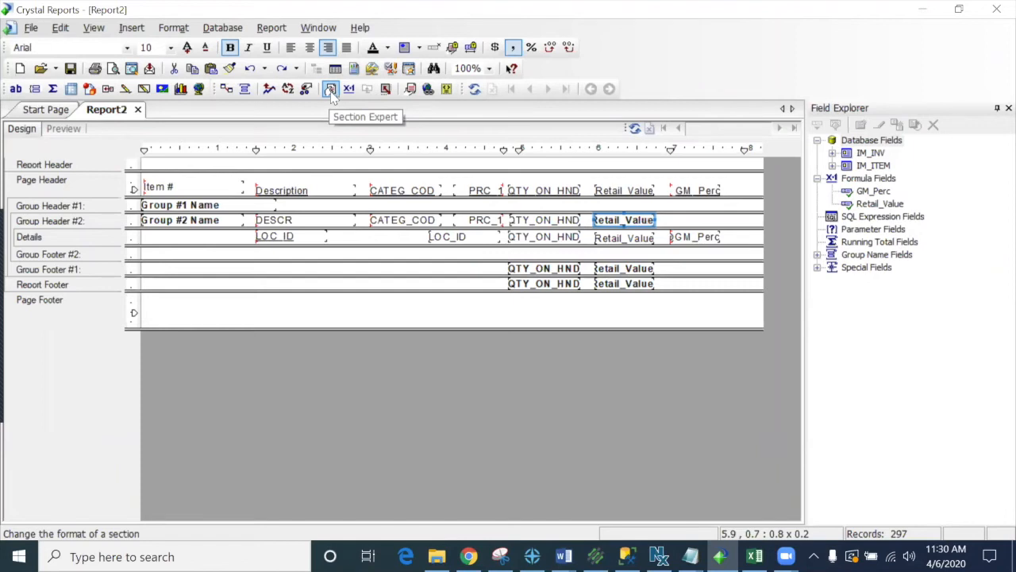
left_click(330, 90)
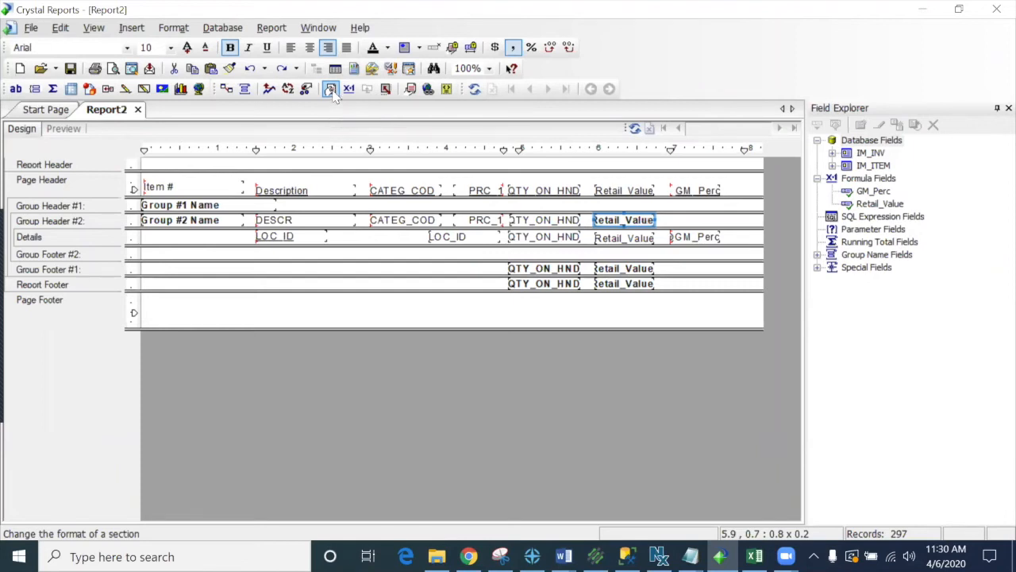
right_click(80, 254)
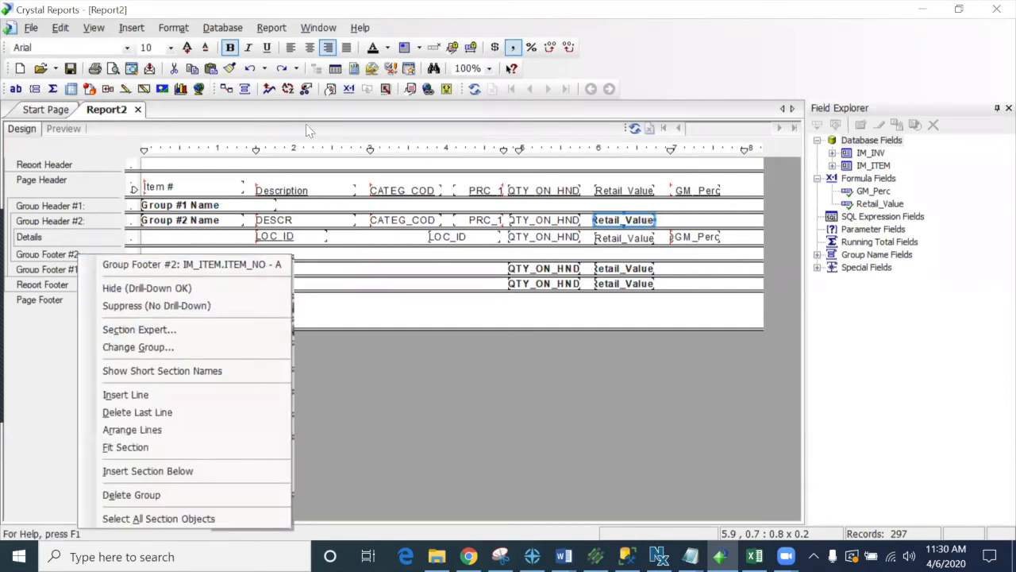
key("Escape")
In the Section Expert, suppress Group Footer #2: IM_ITEM.ITEM_NO with no drill-down
left_click(330, 88)
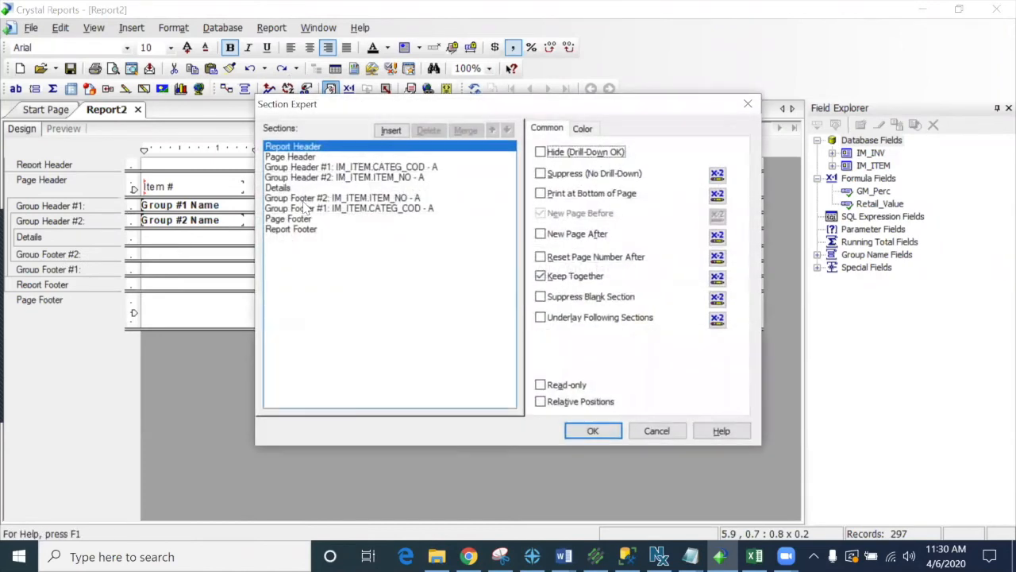
left_click(316, 199)
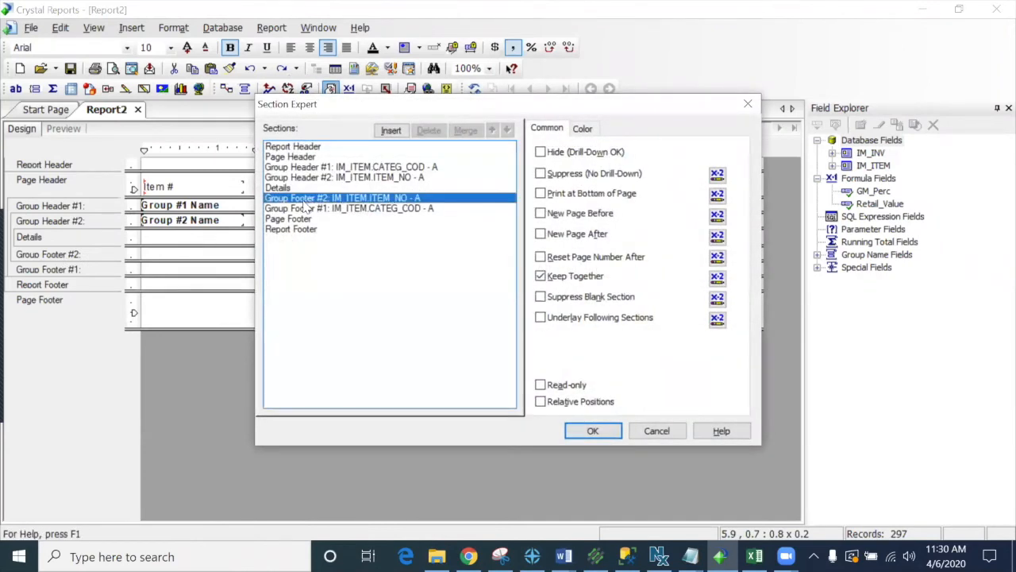
left_click(542, 176)
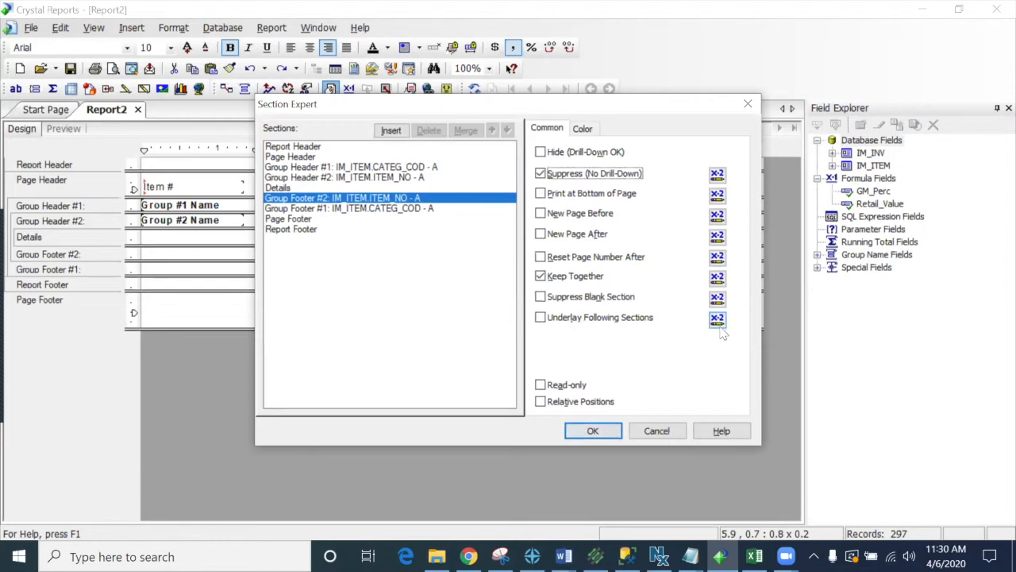
left_click(591, 430)
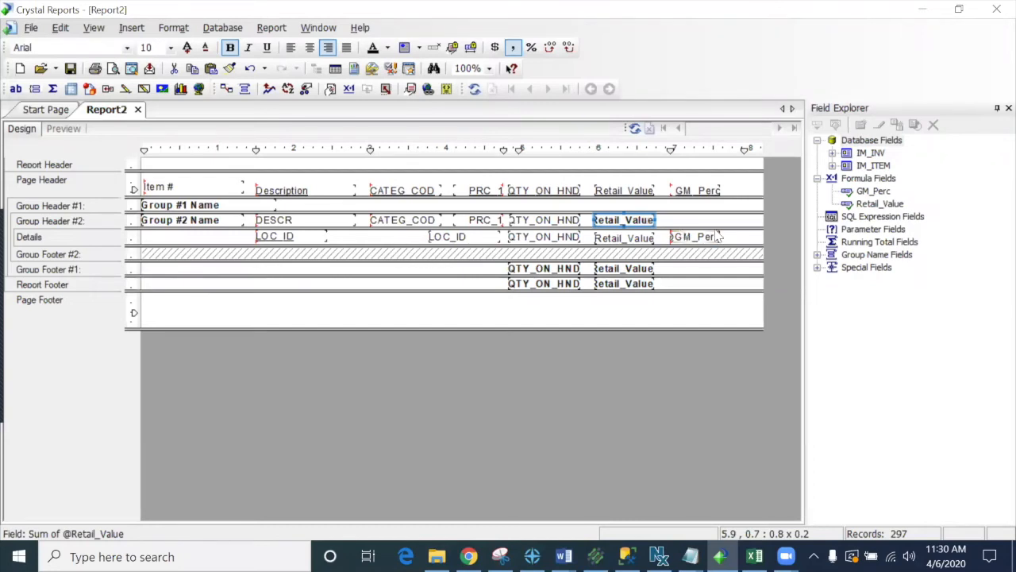
Preview the report and examine the GM_Perc values per location, particularly those of the SHIRT item
left_click(63, 128)
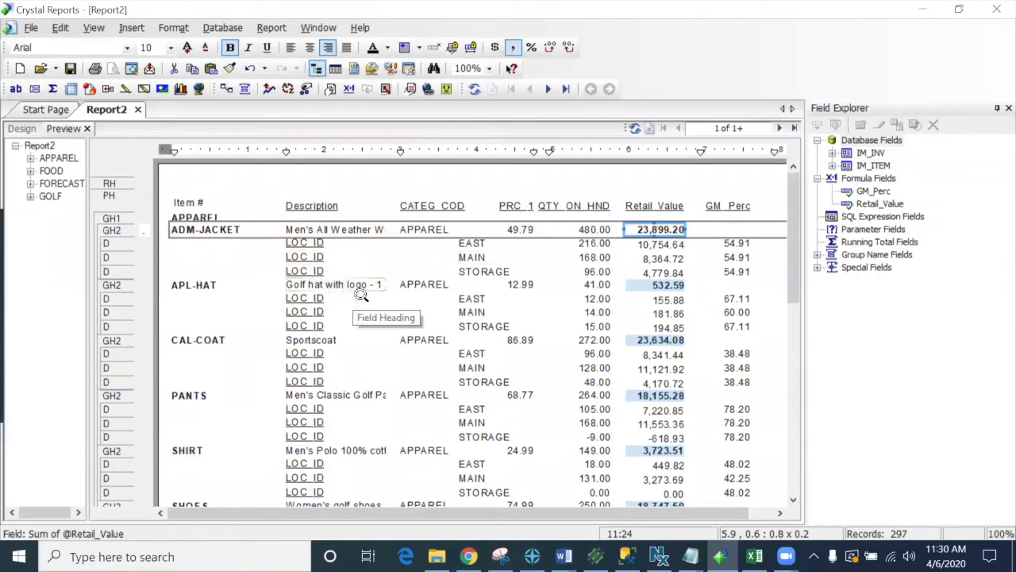
left_click(726, 289)
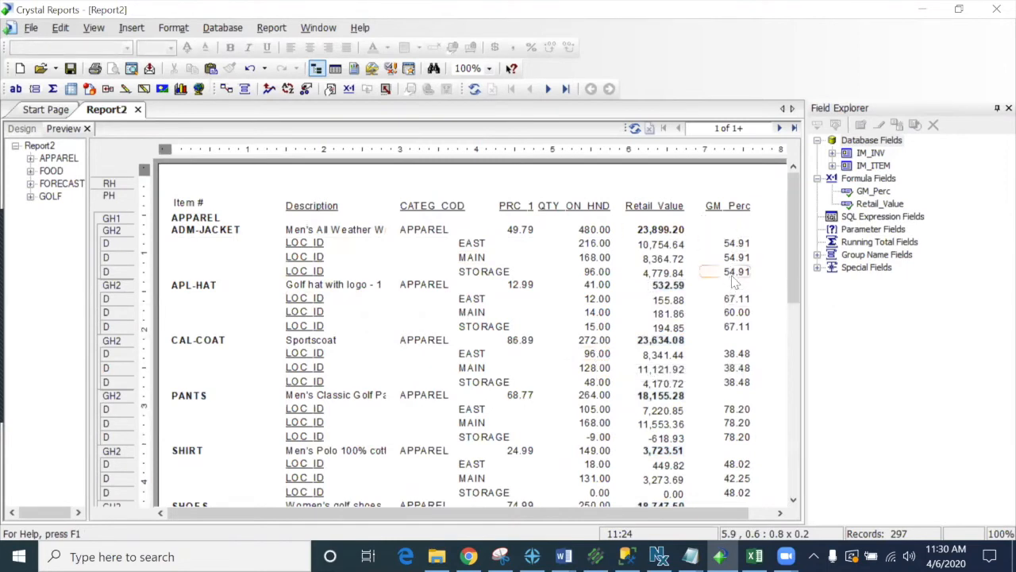
left_click(735, 492)
scroll(738, 480, "down", 1)
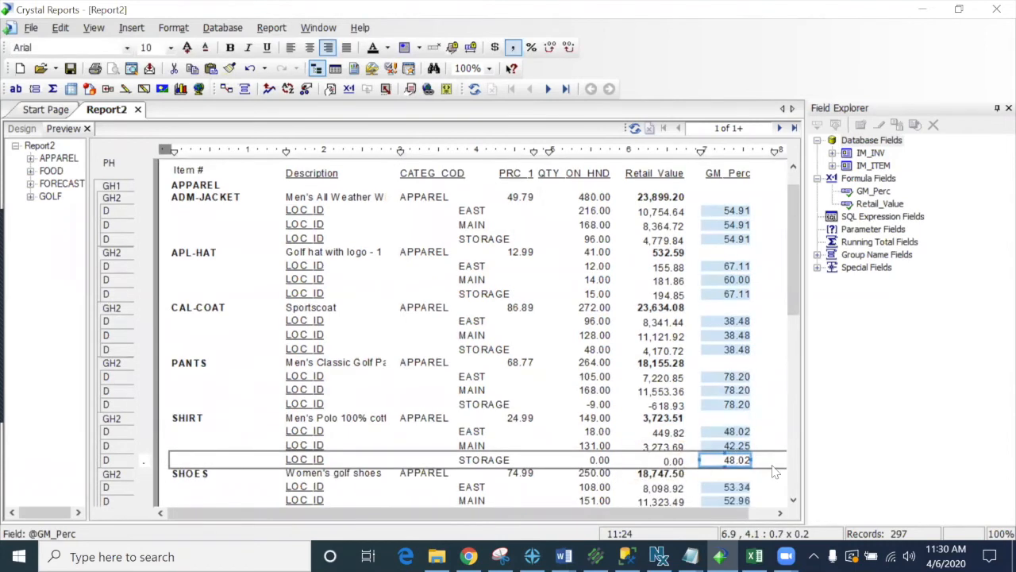
left_click(770, 438)
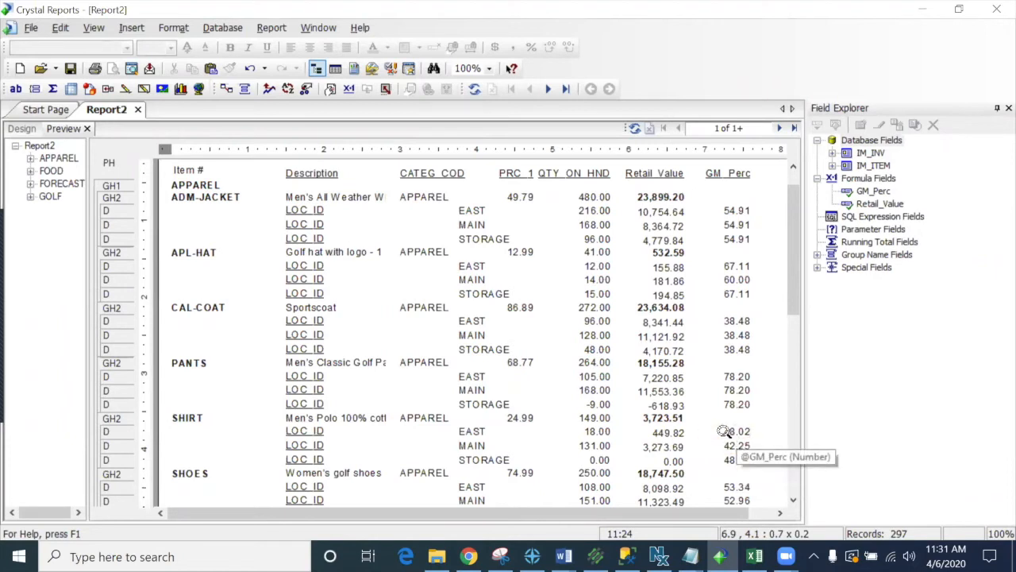
left_click(218, 417)
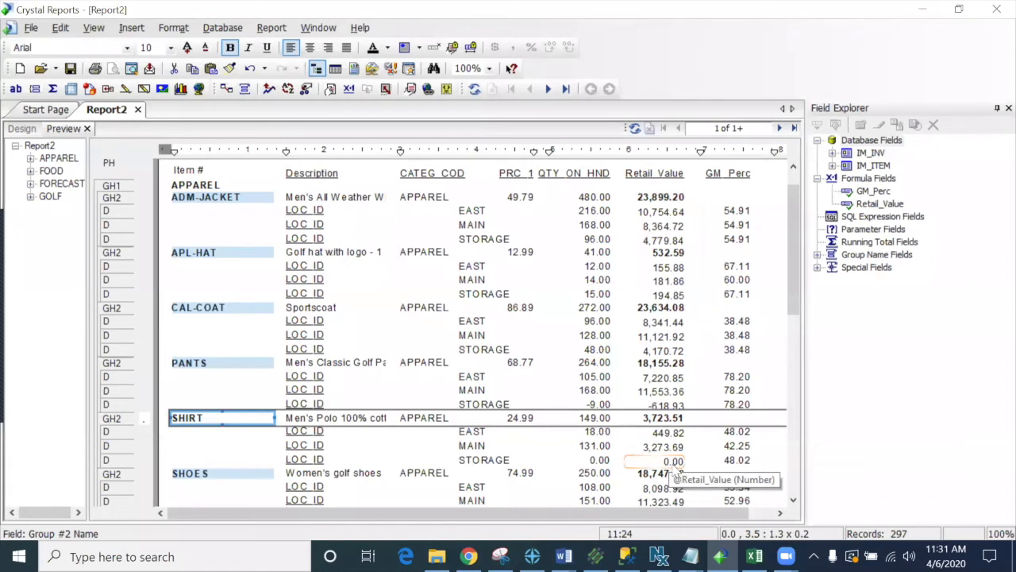
Return to the report design and create a new formula field named Cost_value
left_click(24, 129)
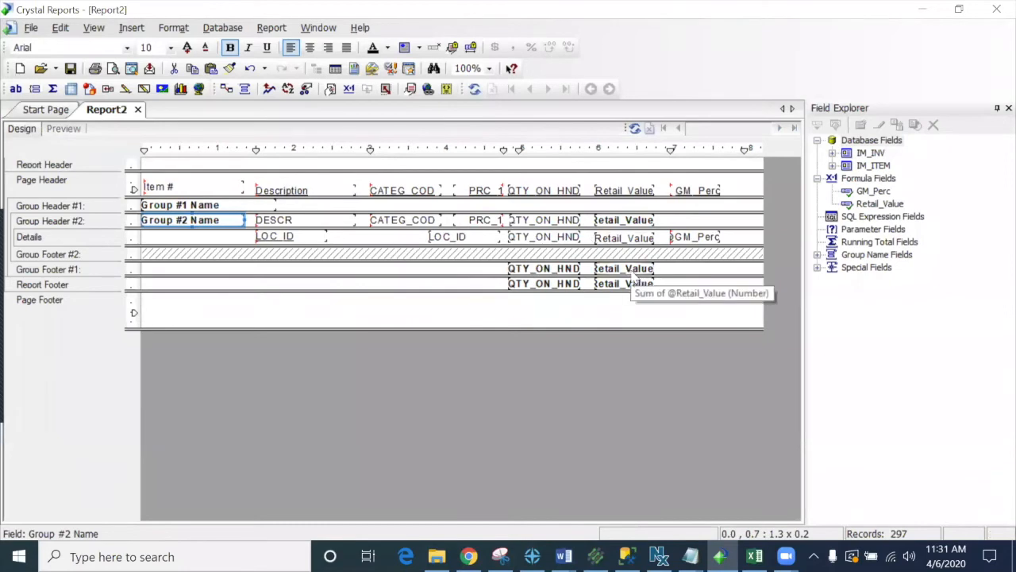
left_click(625, 269)
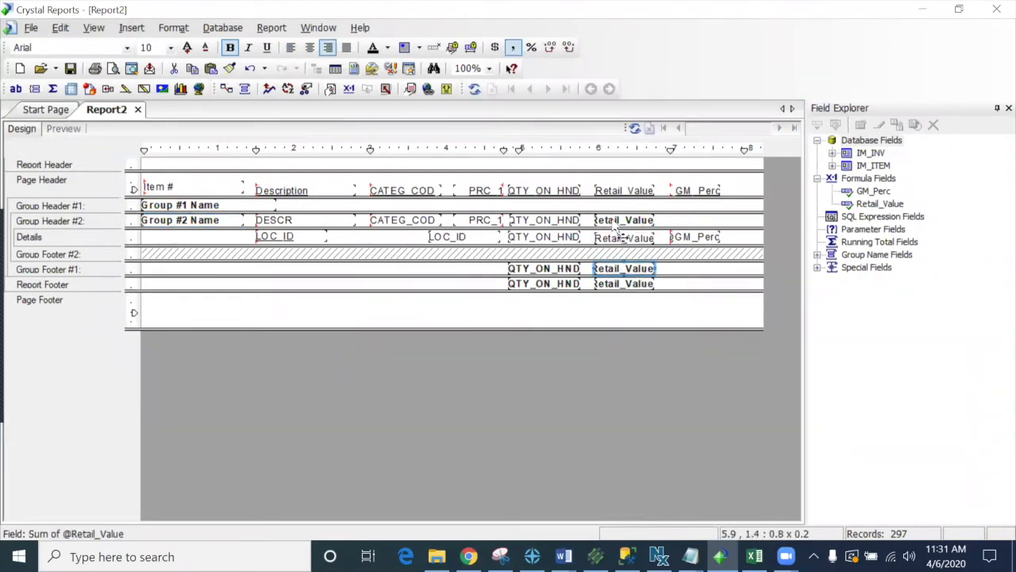
left_click(867, 180)
left_click(861, 125)
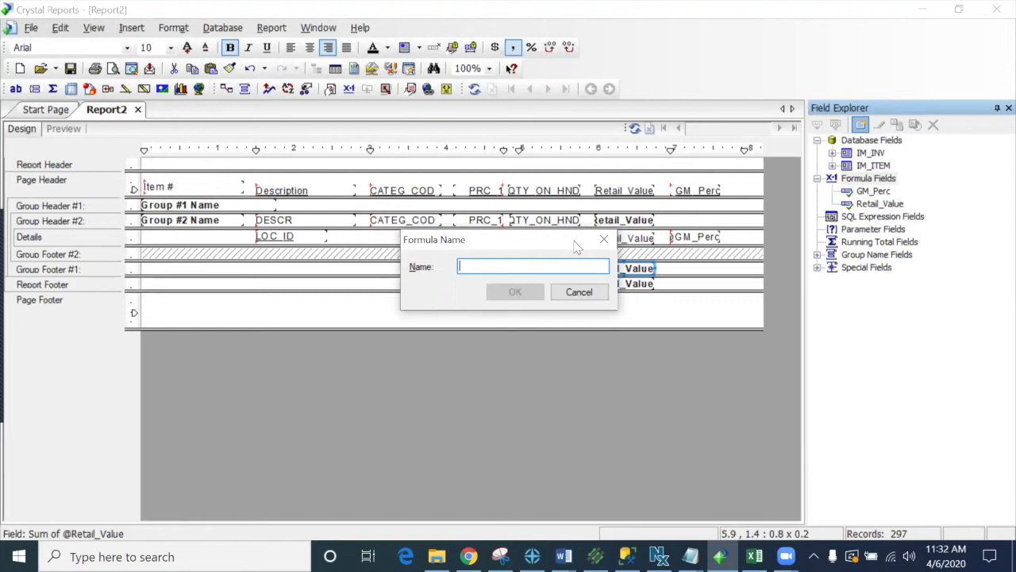
type("Cost_value")
key("Return")
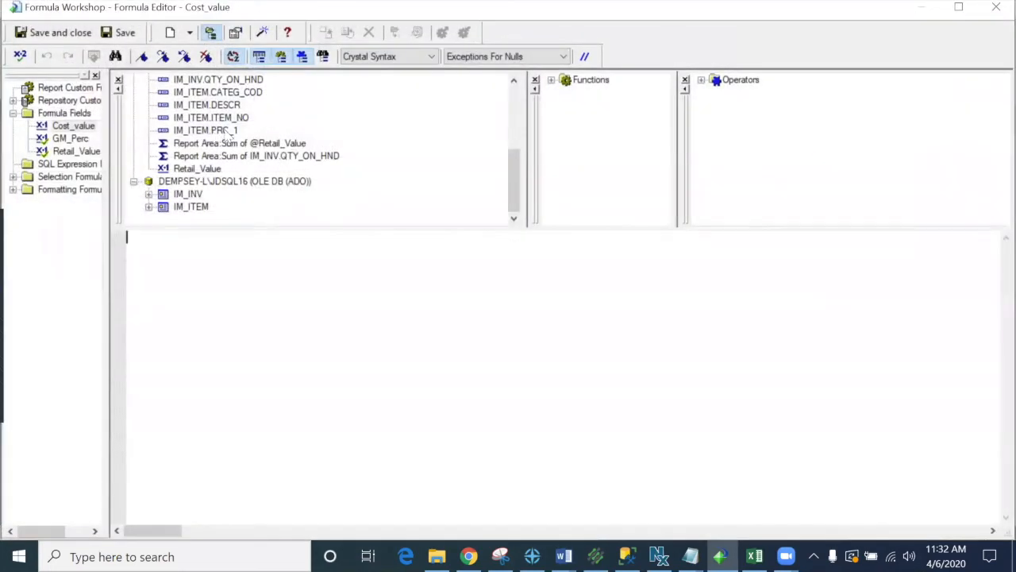
Define the Cost_value formula as {IM_INV.AVG_COST}*{IM_INV.QTY_ON_HND}, save it and close the formula editor
scroll(251, 131, "up", 2)
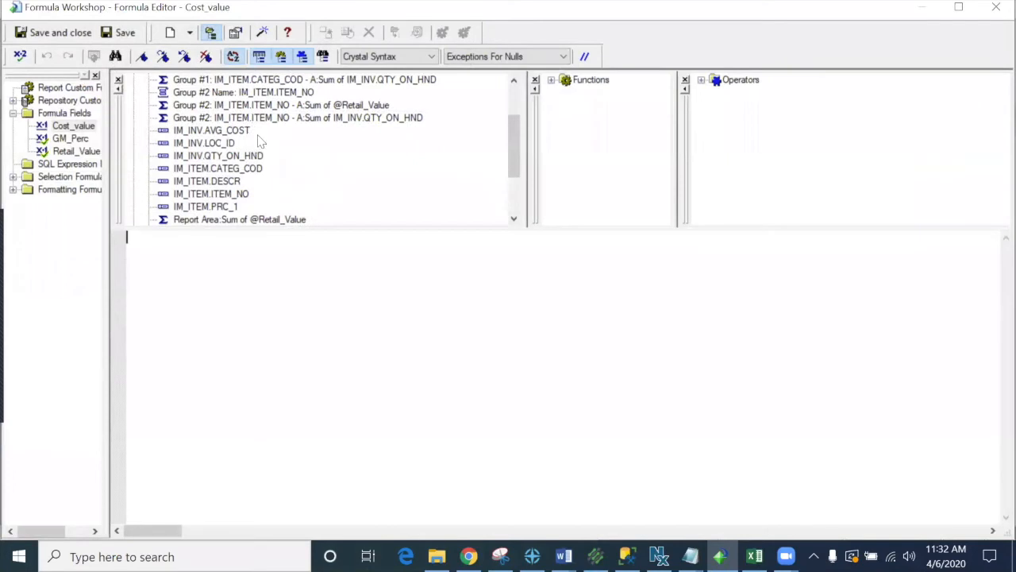
scroll(262, 141, "up", 2)
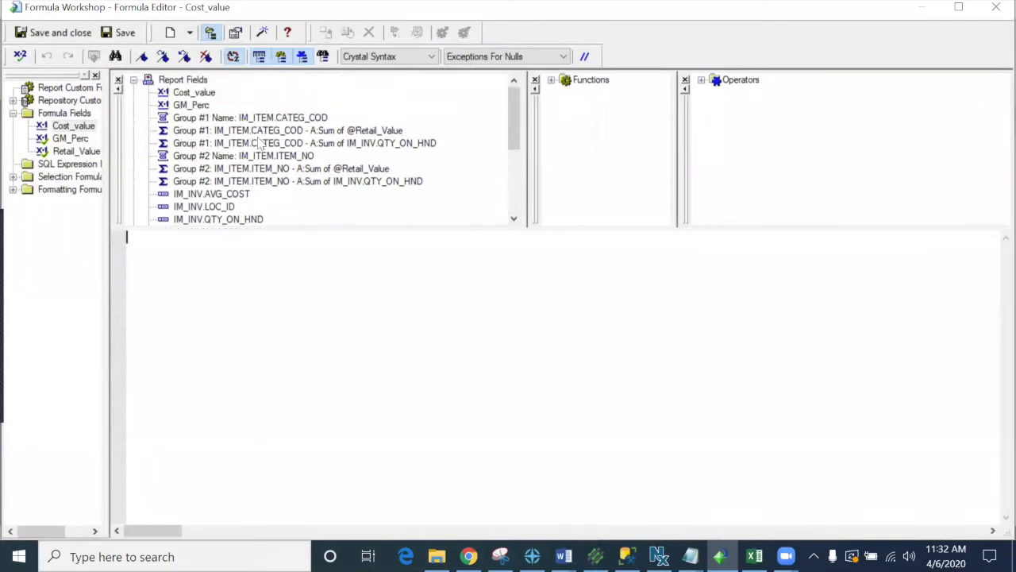
double_click(238, 194)
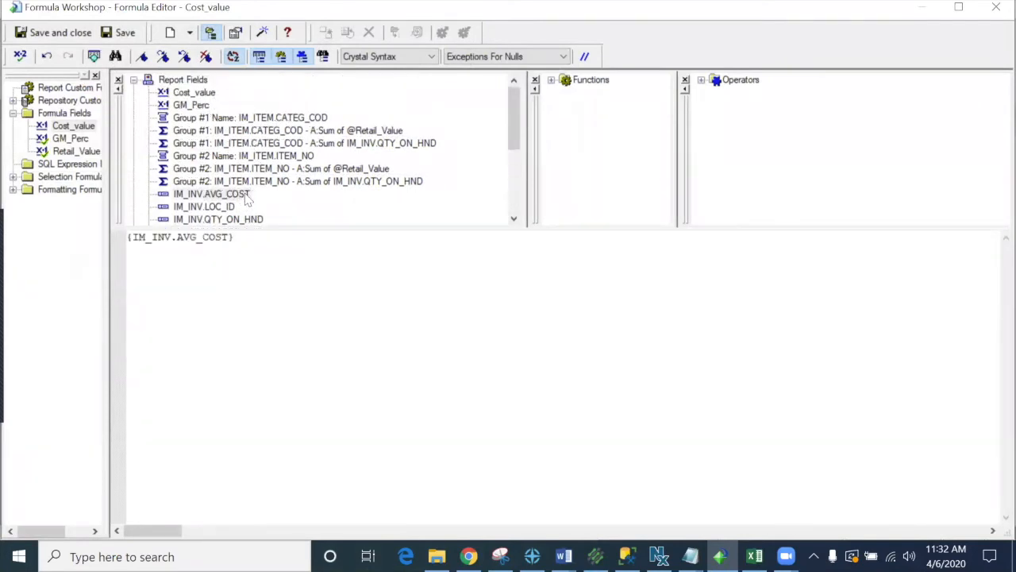
type("*")
double_click(248, 219)
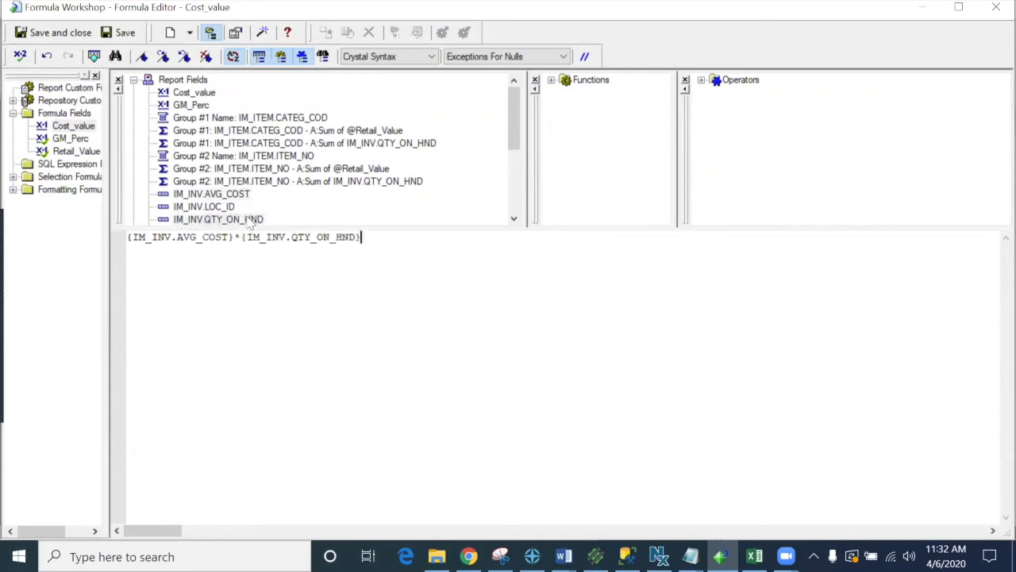
left_click(89, 35)
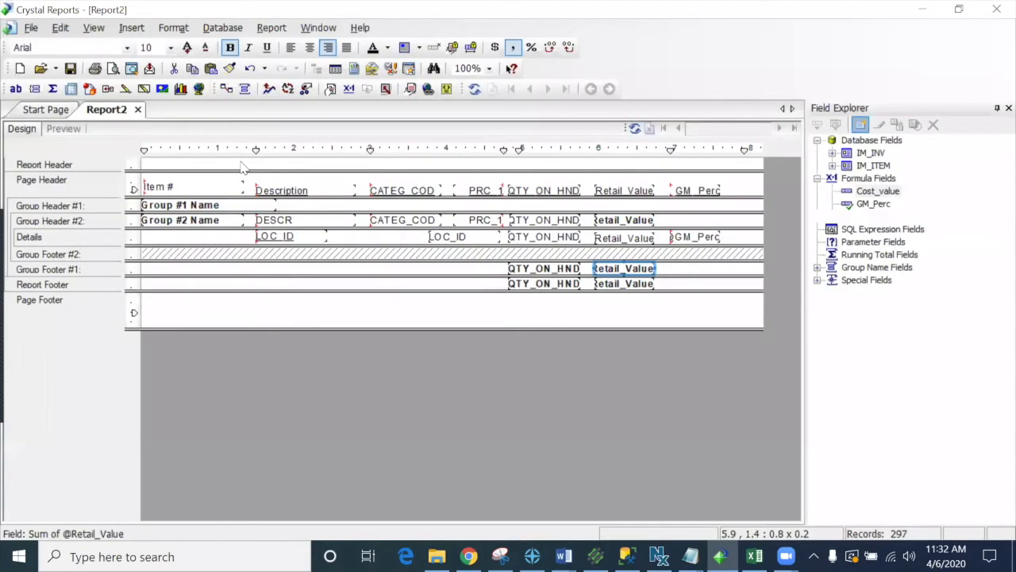
Place the Cost_value formula field in the Details section, in the empty space before the LOC_ID label
left_click(877, 195)
left_click_drag(879, 195, 189, 238)
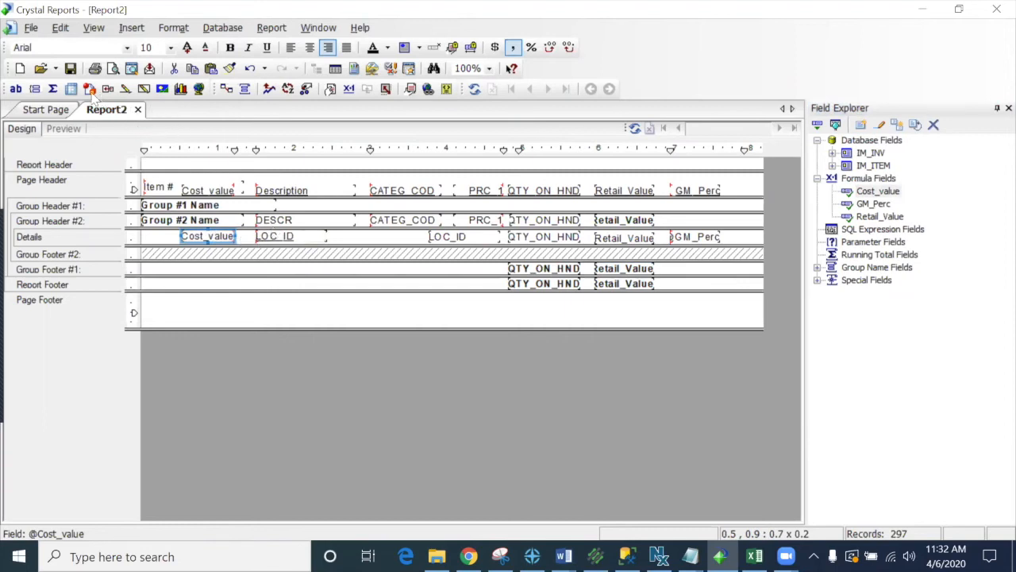
Insert a Sum summary of Cost_value as a grand total in the report footer and at all group levels
left_click(53, 89)
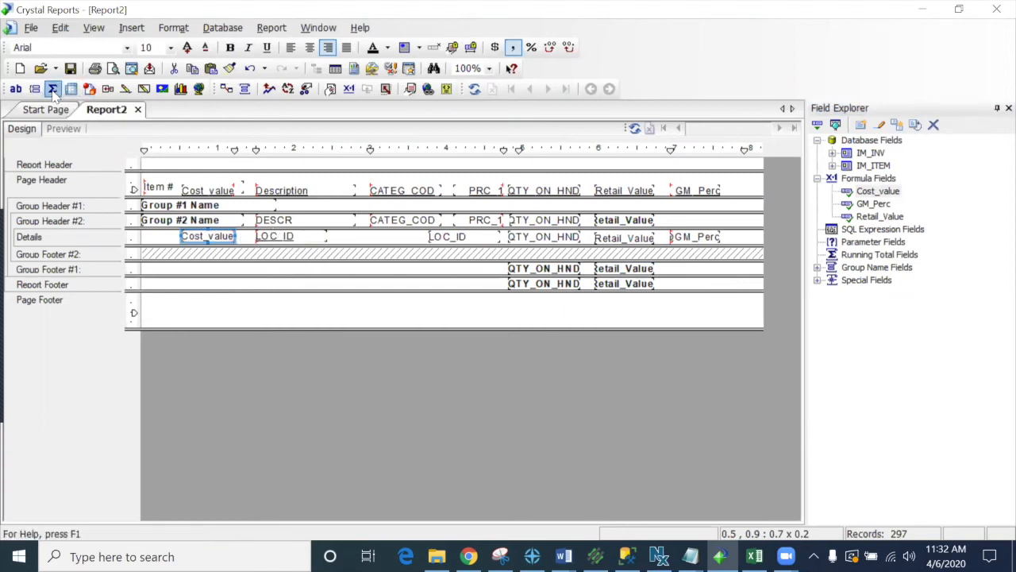
left_click(402, 284)
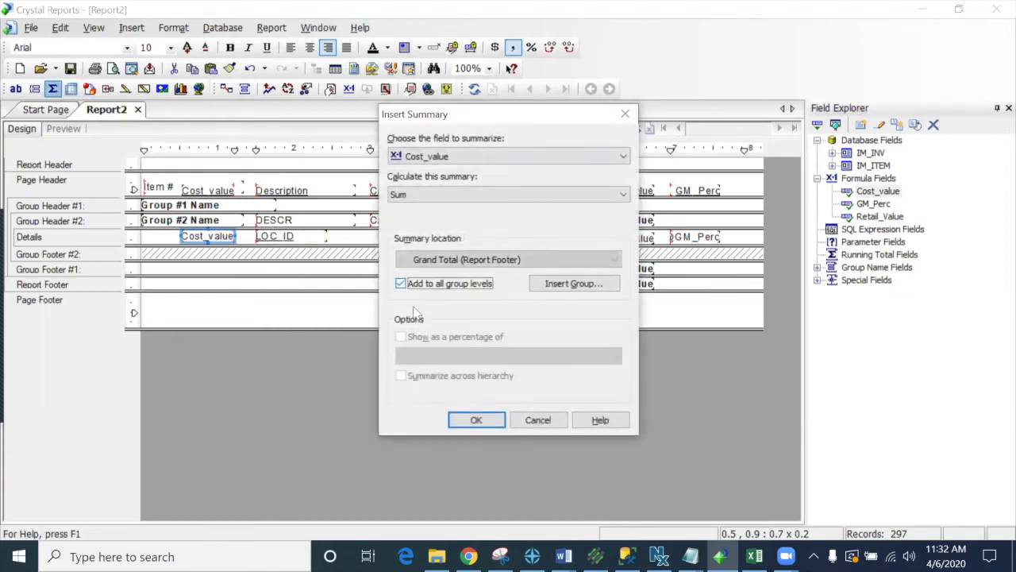
left_click(474, 420)
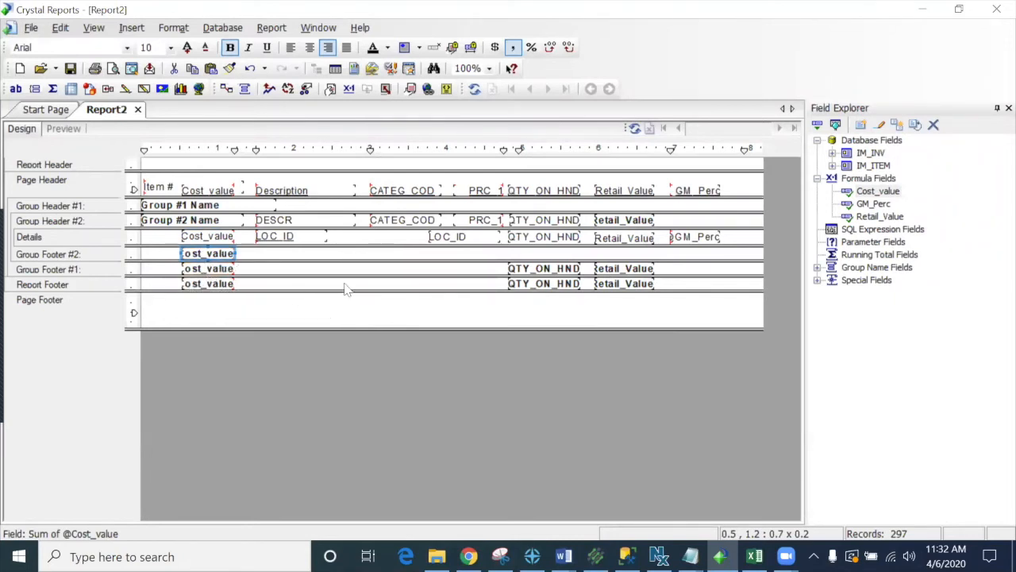
left_click(709, 236)
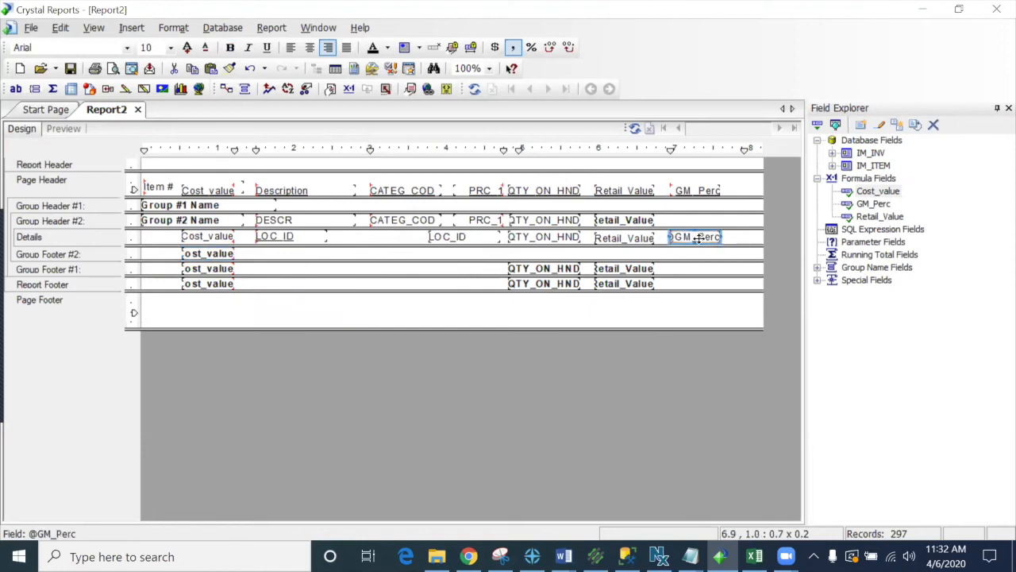
left_click(635, 222)
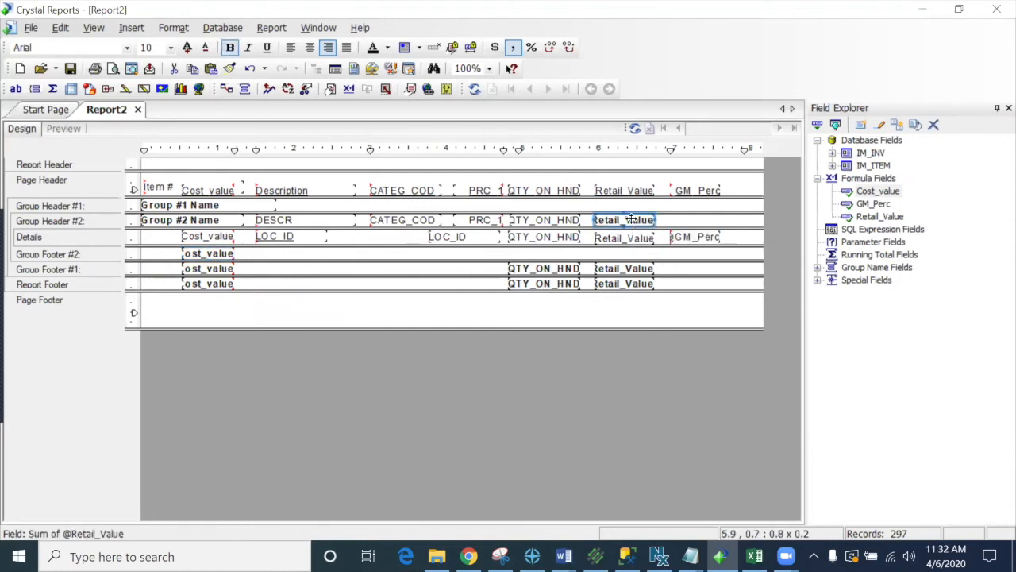
left_click(199, 254)
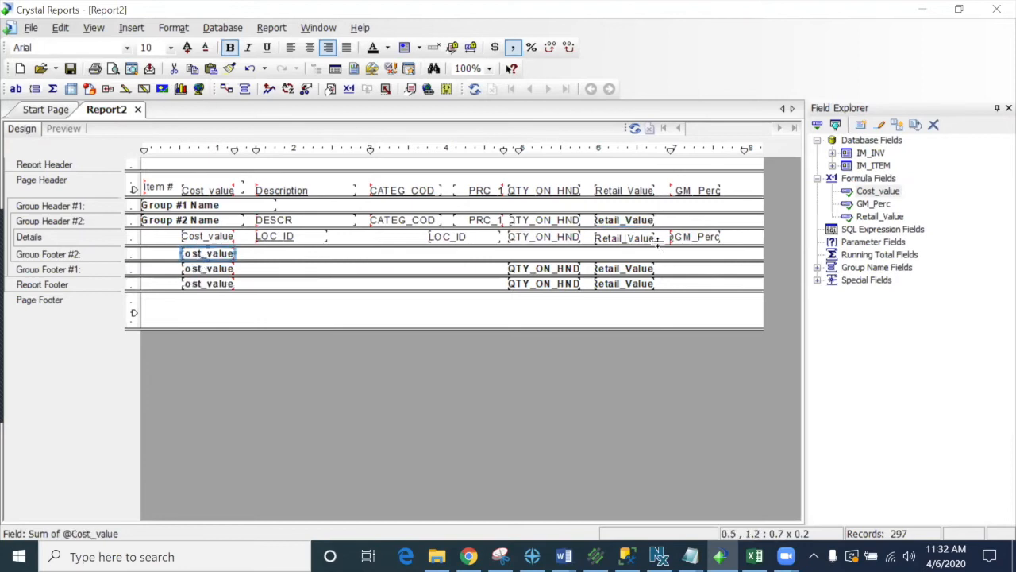
Create a new formula field named item_gmPerc
left_click(869, 179)
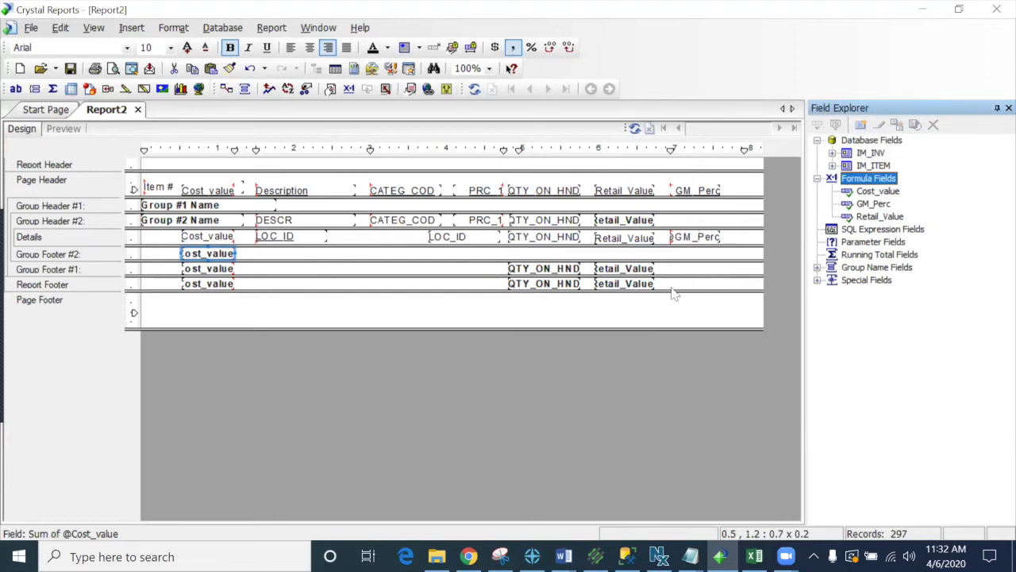
left_click(861, 125)
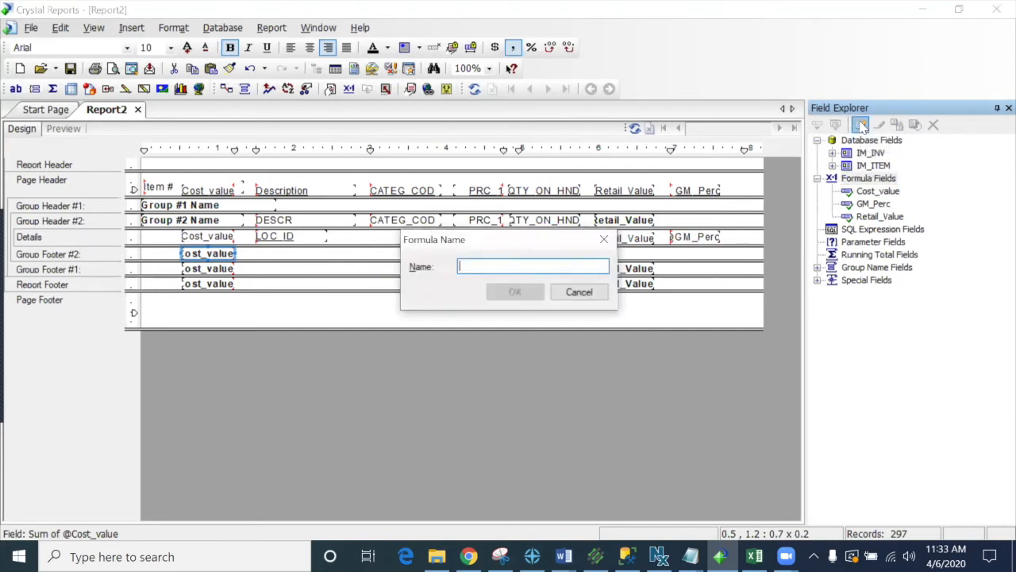
type("item_gmPerc")
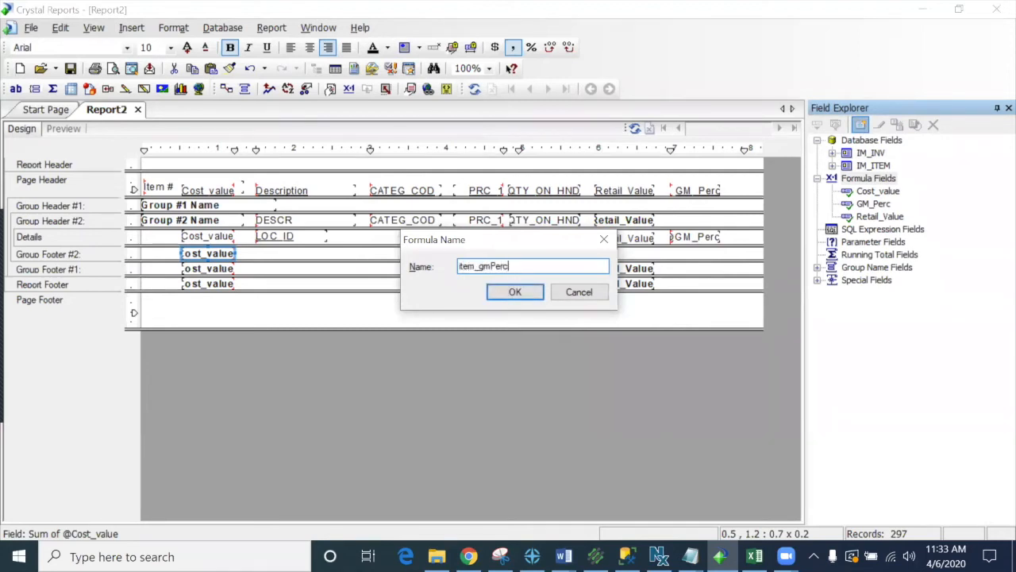
key("Return")
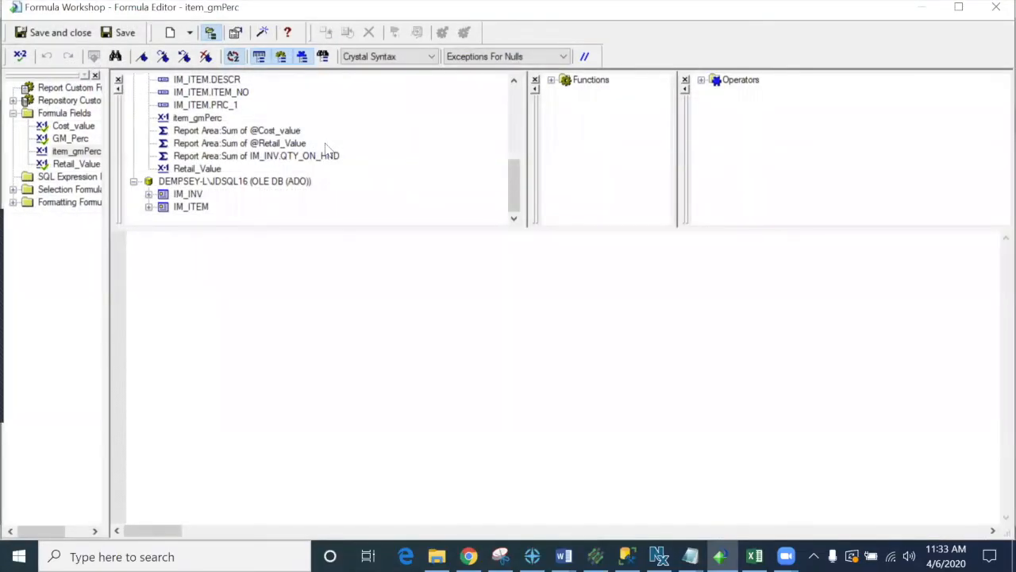
left_click(286, 145)
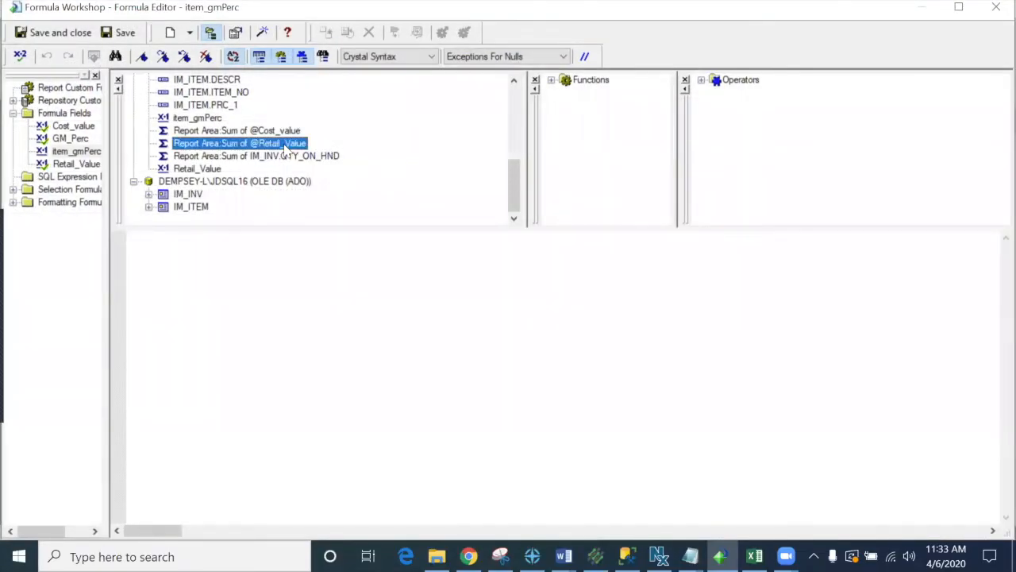
scroll(286, 149, "up", 3)
scroll(287, 151, "up", 2)
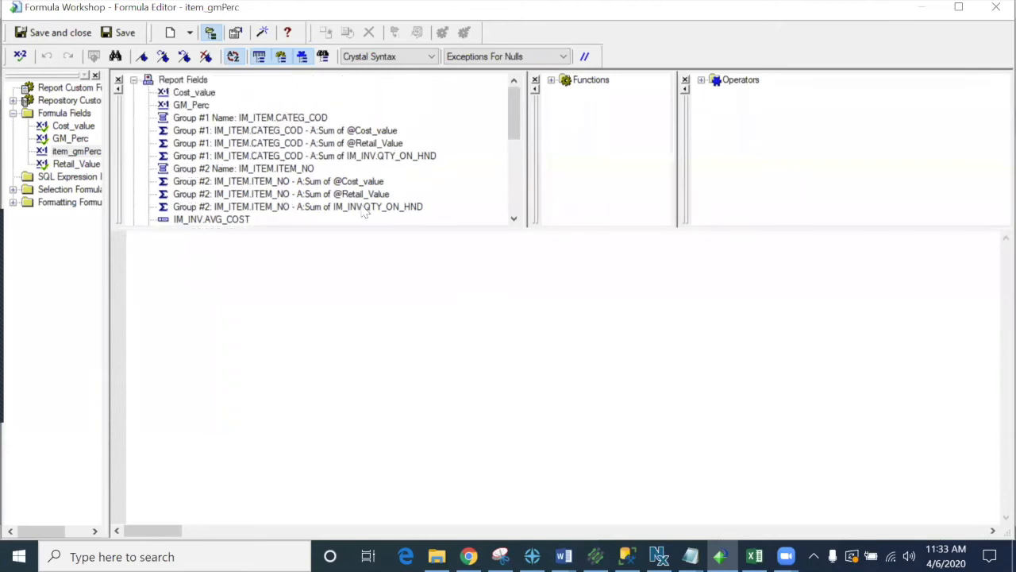
left_click_drag(460, 229, 461, 357)
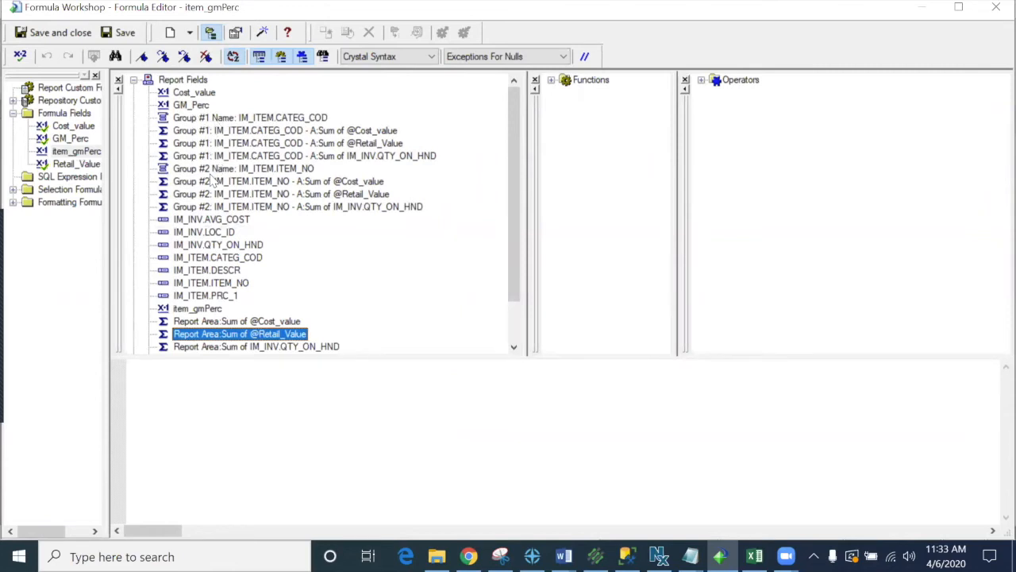
scroll(236, 321, "down", 1)
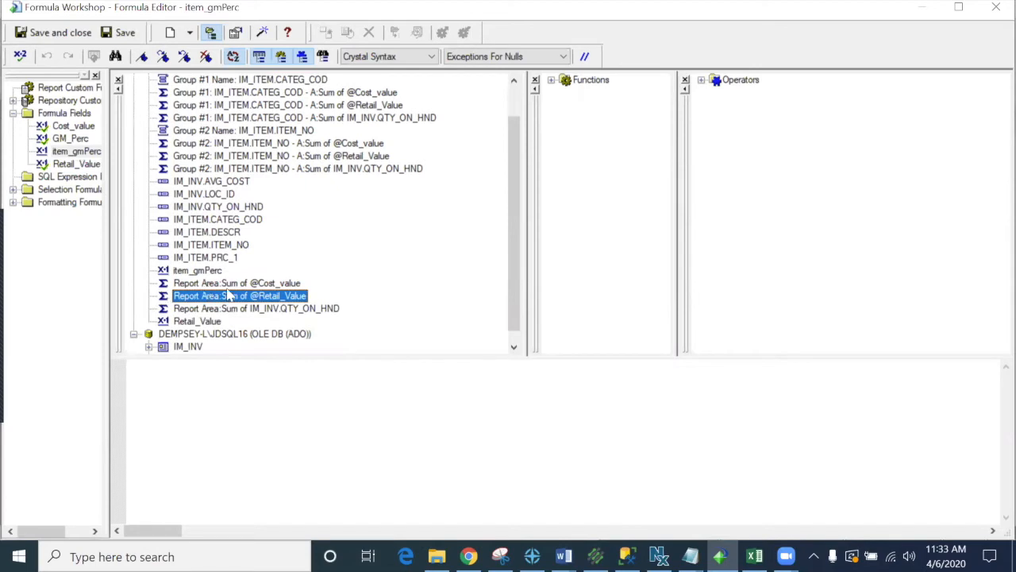
scroll(231, 296, "up", 1)
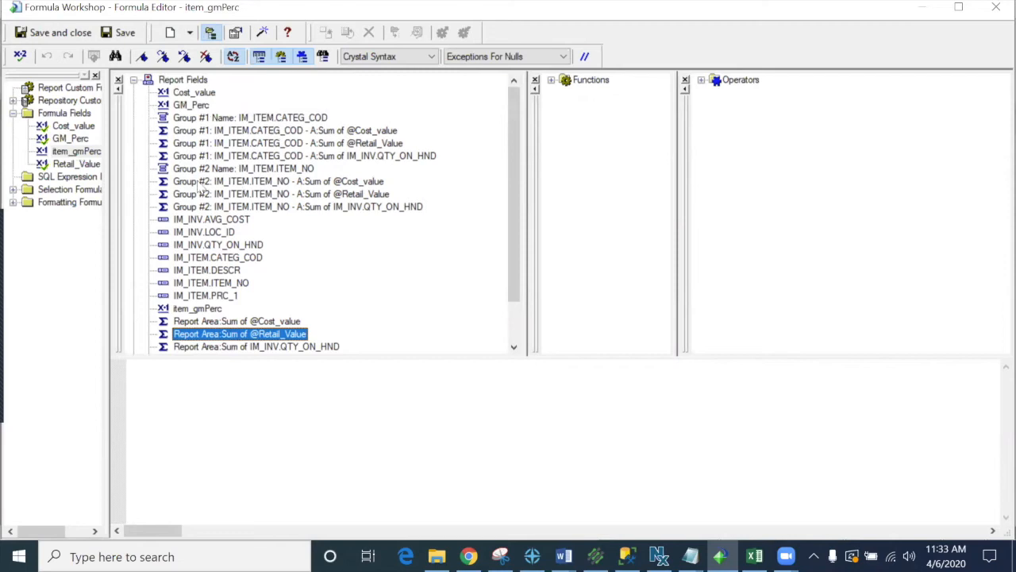
left_click(243, 183)
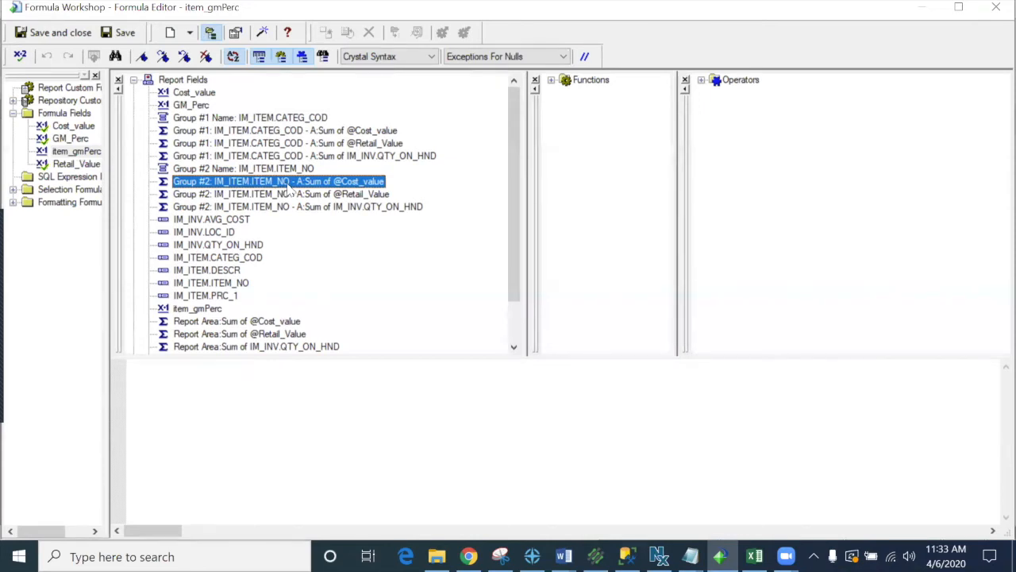
Build the item_gmPerc expression: item-level sum of Retail_Value minus sum of Cost_value, in parentheses, divided by the item-level sum of Retail_Value
left_click(285, 195)
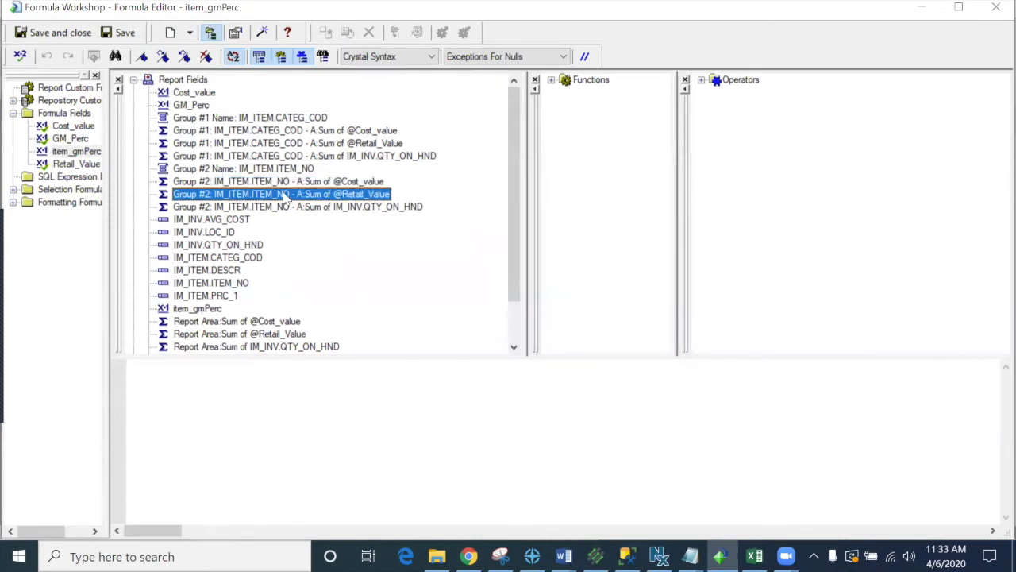
left_click(285, 182)
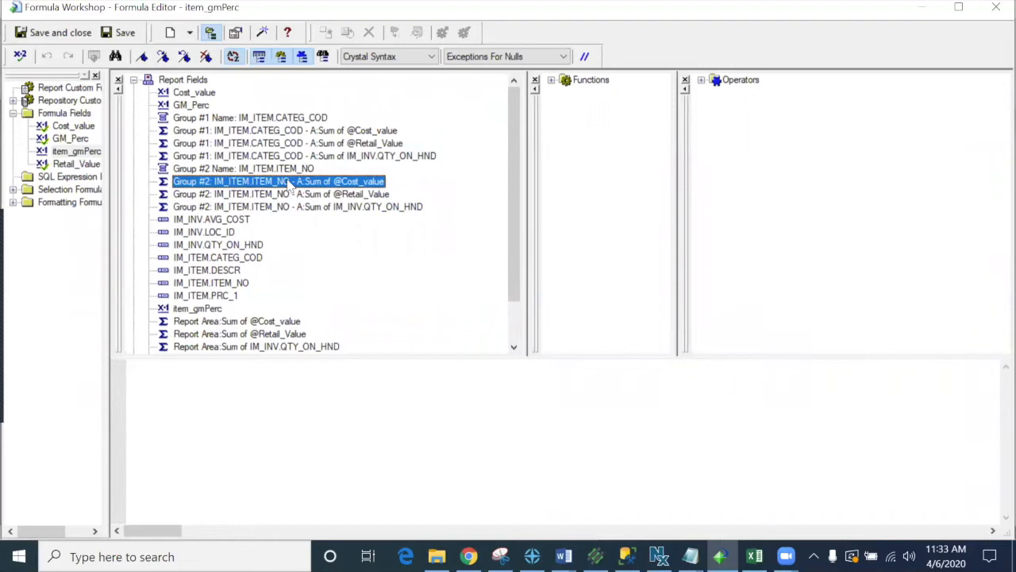
left_click(286, 196)
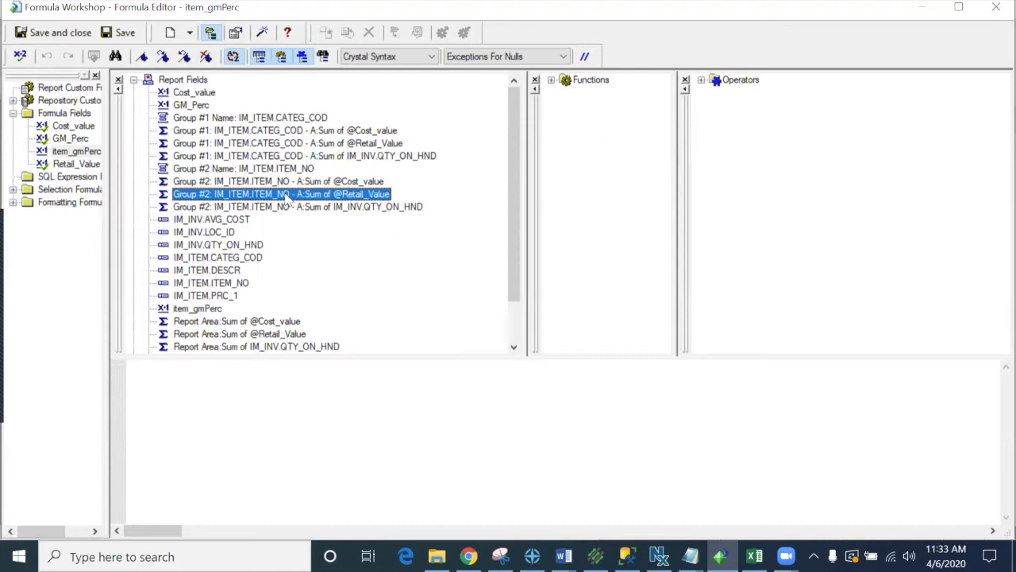
left_click(190, 378)
type("(")
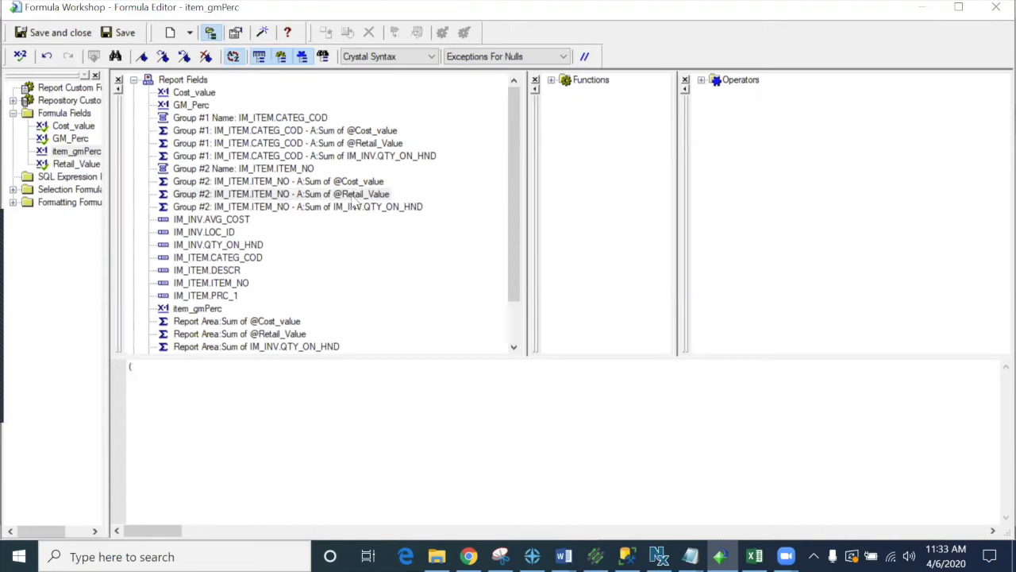
double_click(353, 195)
type("-")
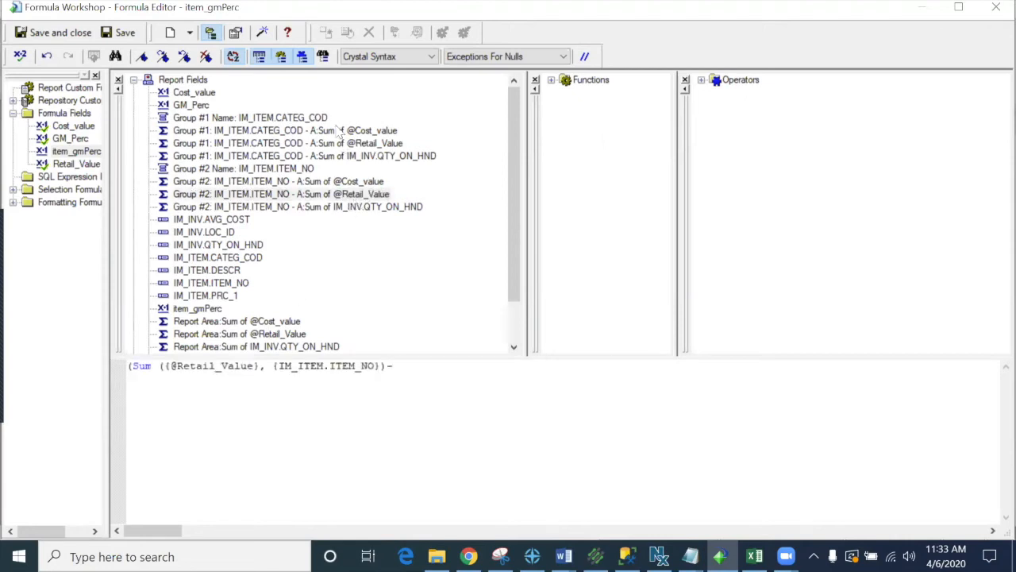
double_click(339, 182)
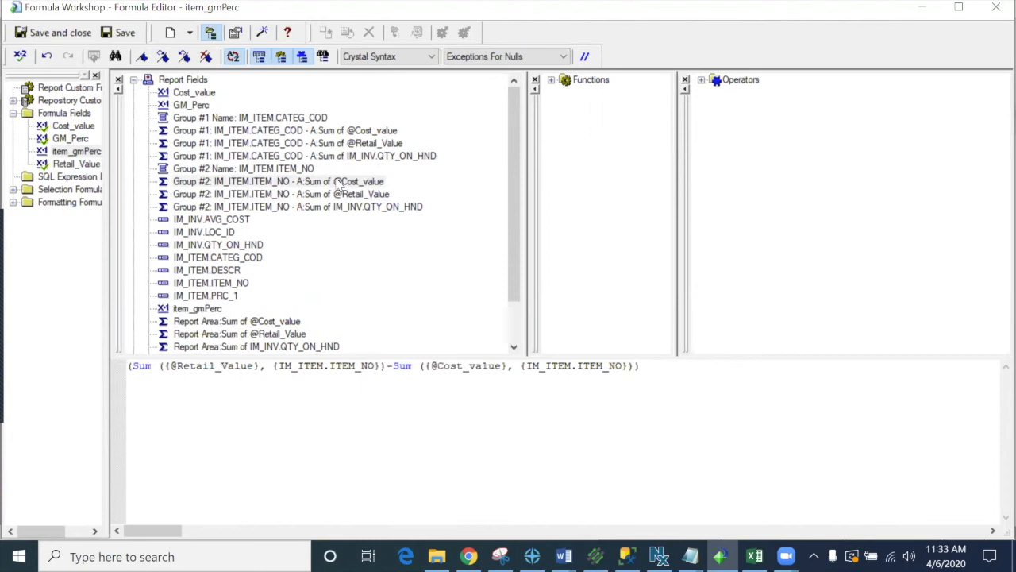
type(")/")
double_click(345, 198)
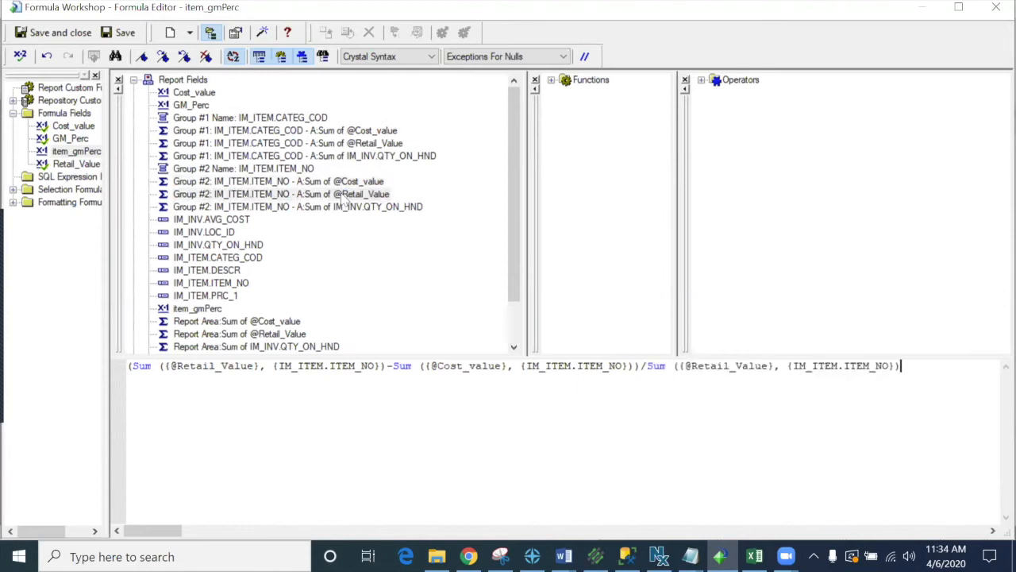
Wrap the margin expression in an if condition testing item-level sum of Retail_Value <> 0, with an else result of 0
key("Return")
type("if")
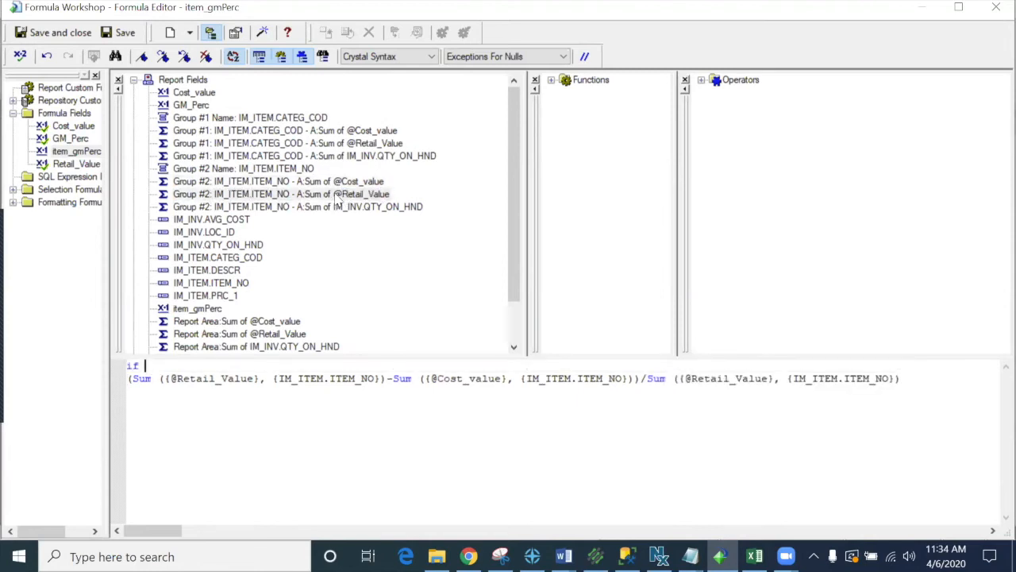
double_click(337, 197)
type("<> 0")
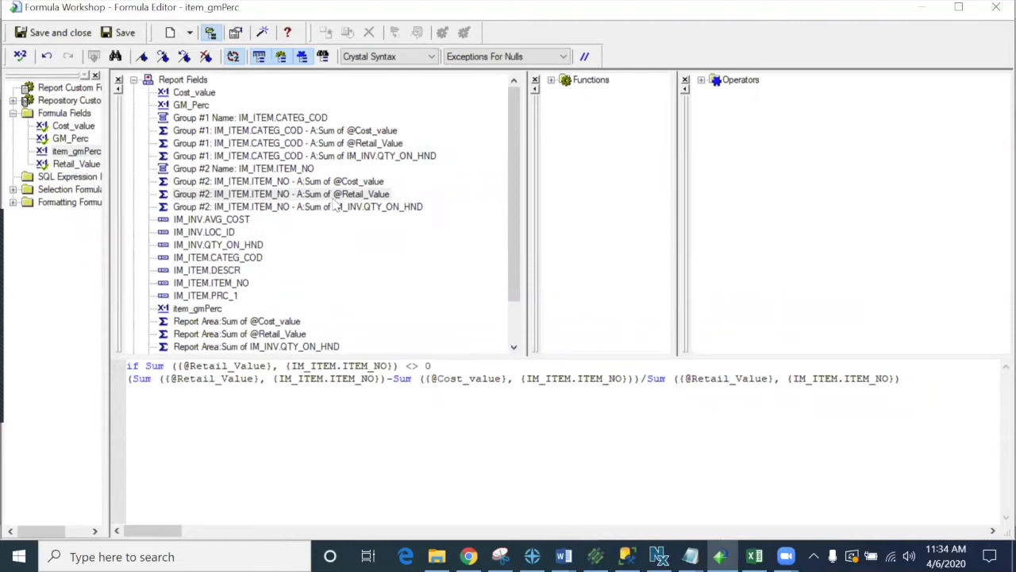
left_click(294, 195)
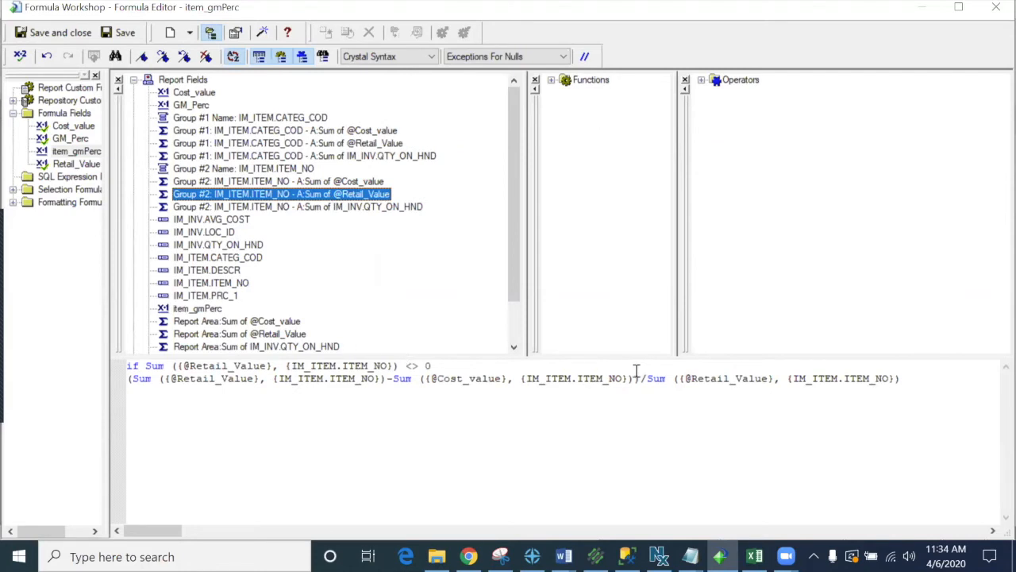
left_click(909, 382)
type("else")
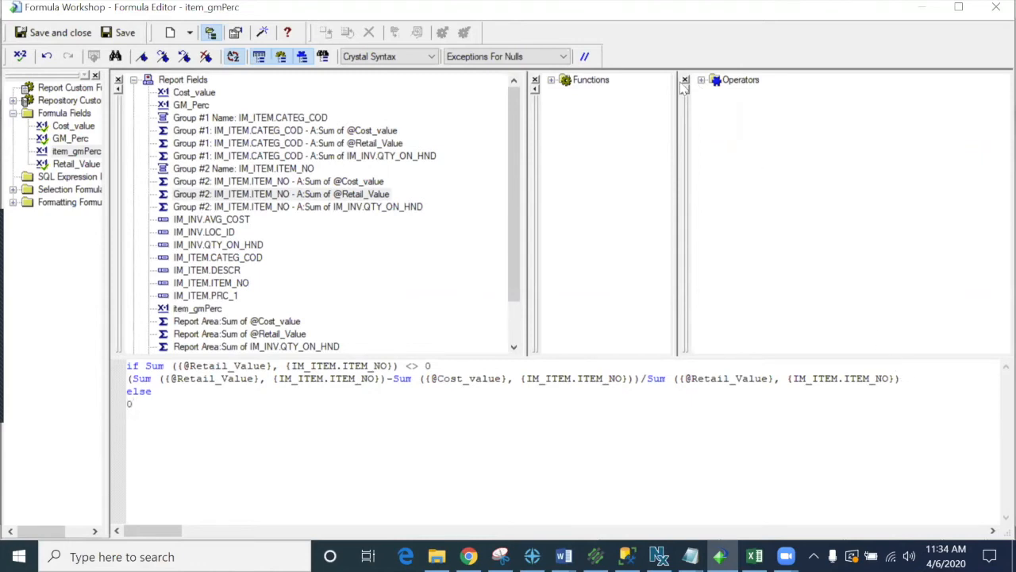
Add the missing Then keyword to the saved formula's condition and place item_gmPerc in Group Header #2 in the GM_Perc column
left_click(35, 33)
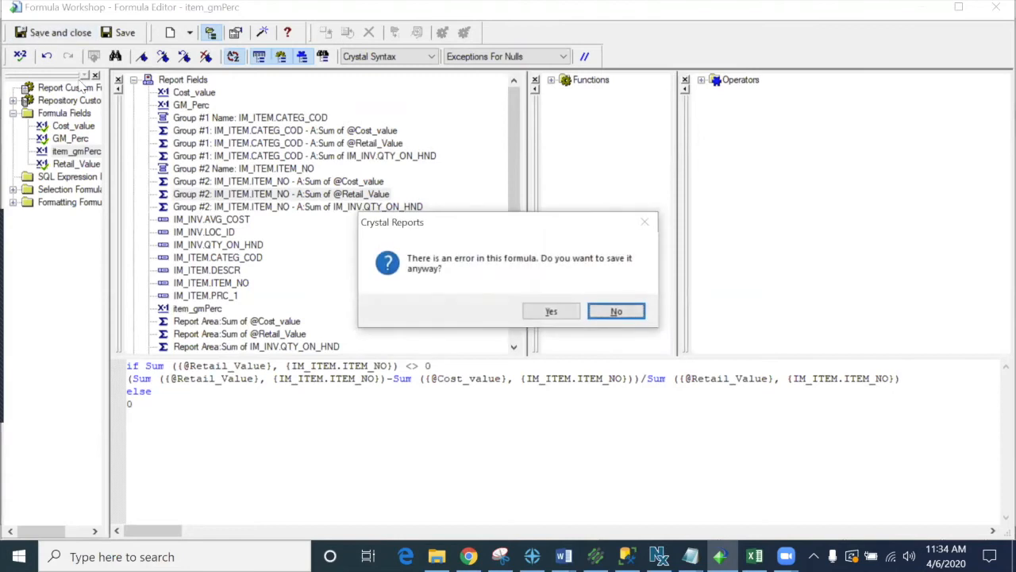
left_click(607, 316)
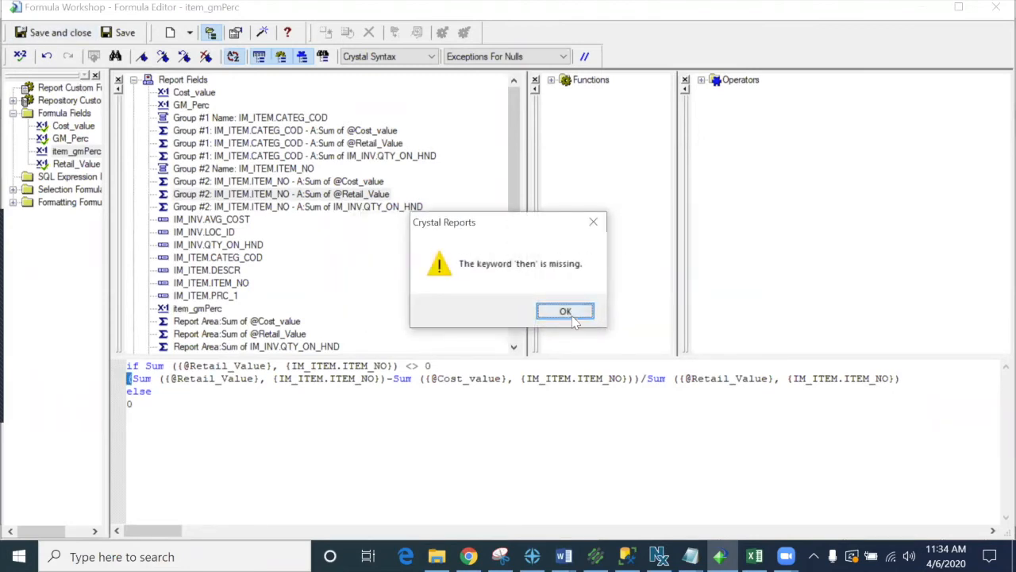
left_click(564, 311)
left_click(479, 362)
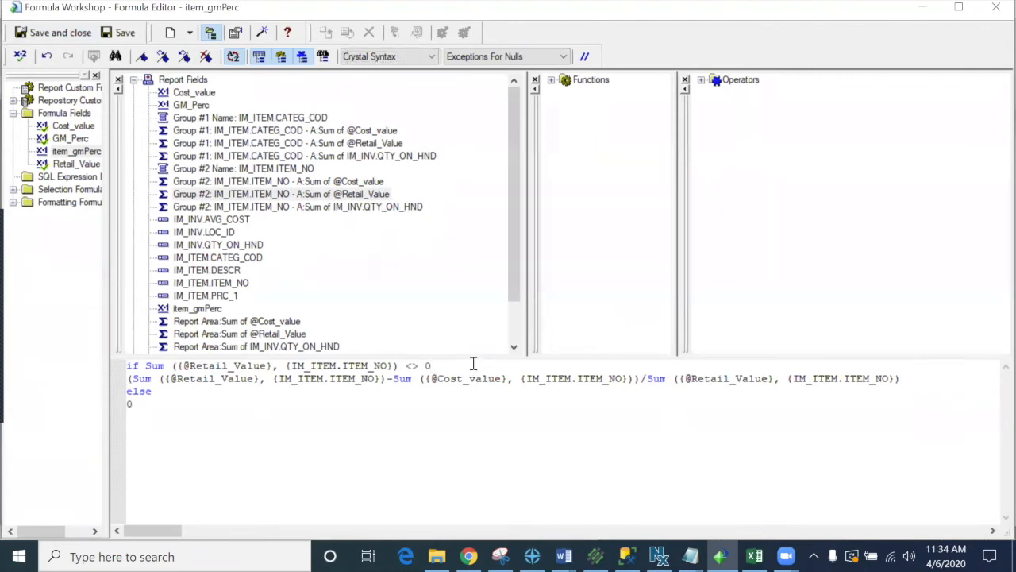
type("Then")
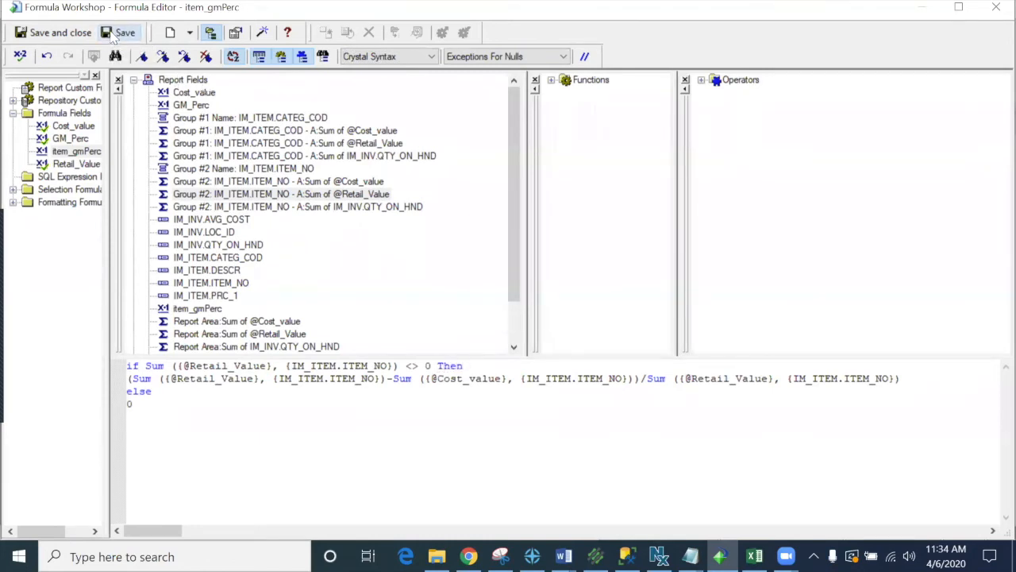
left_click(61, 34)
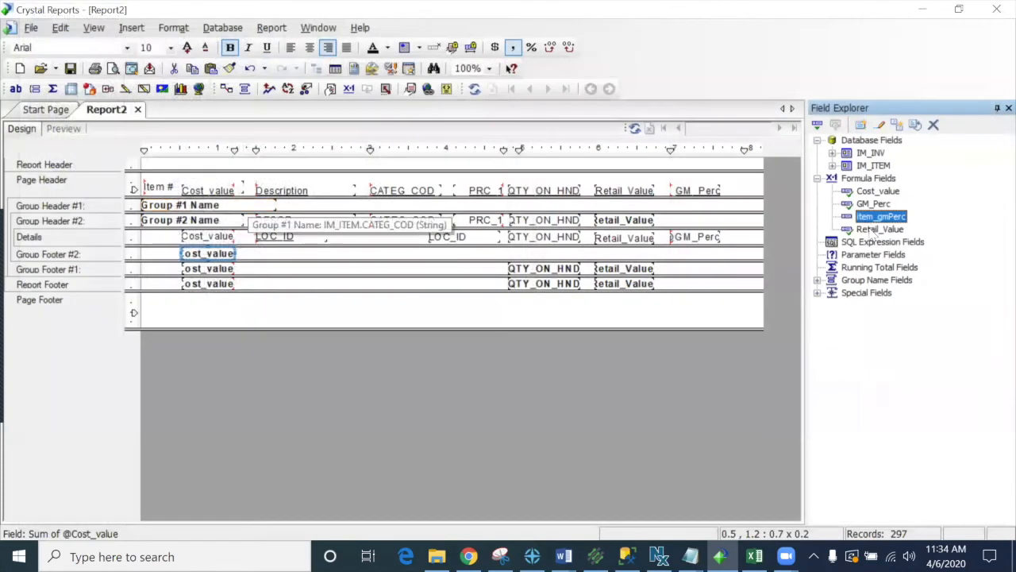
left_click_drag(731, 208, 675, 219)
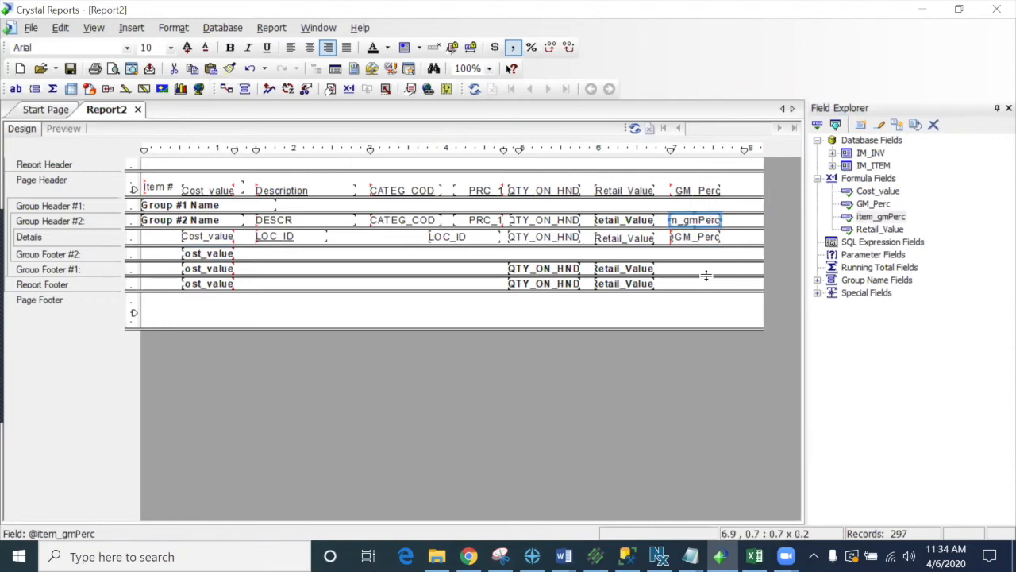
Create a new formula field named Category_gm_perc
left_click(862, 179)
left_click(861, 125)
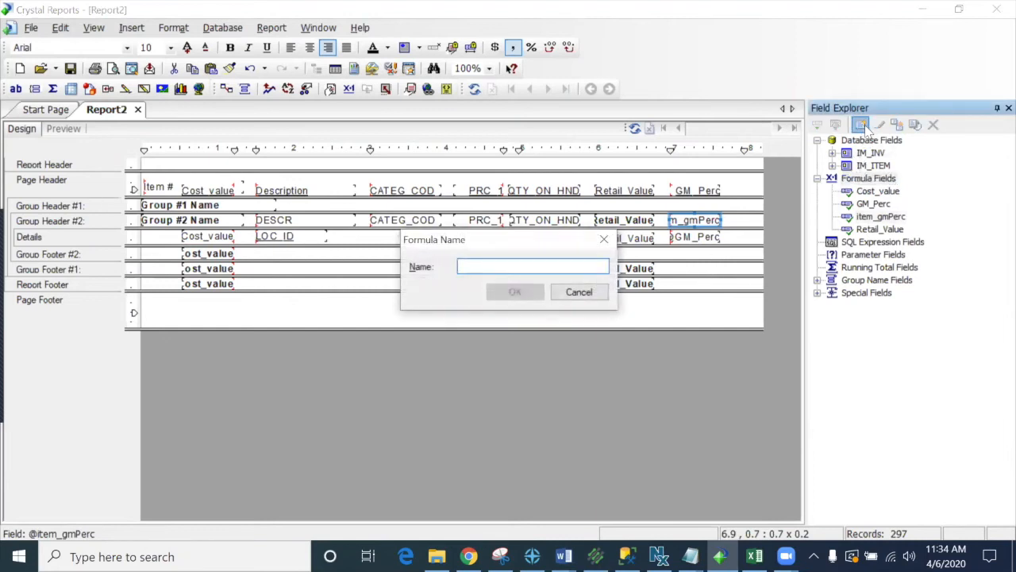
type("Category_gm_perc")
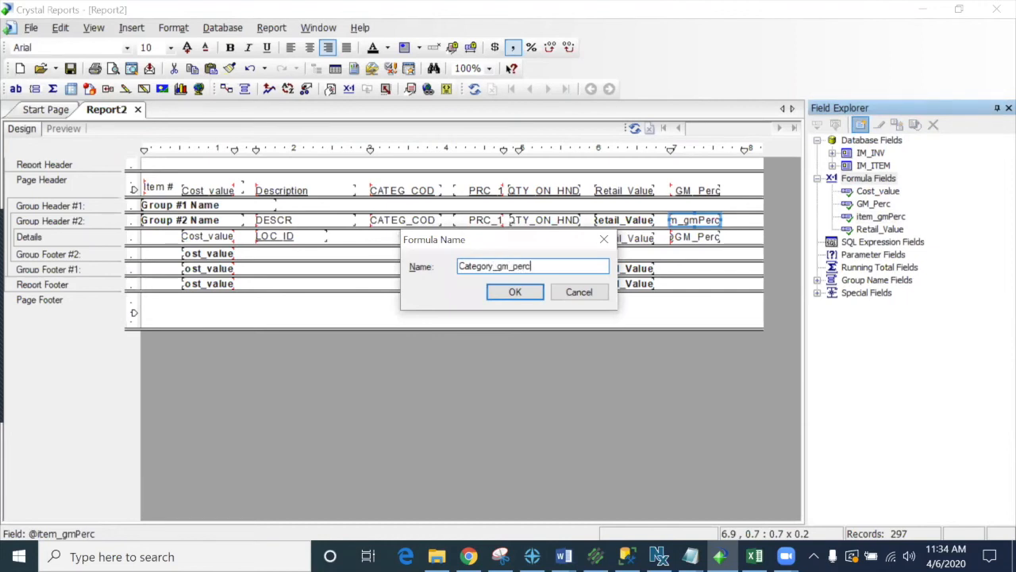
key("Return")
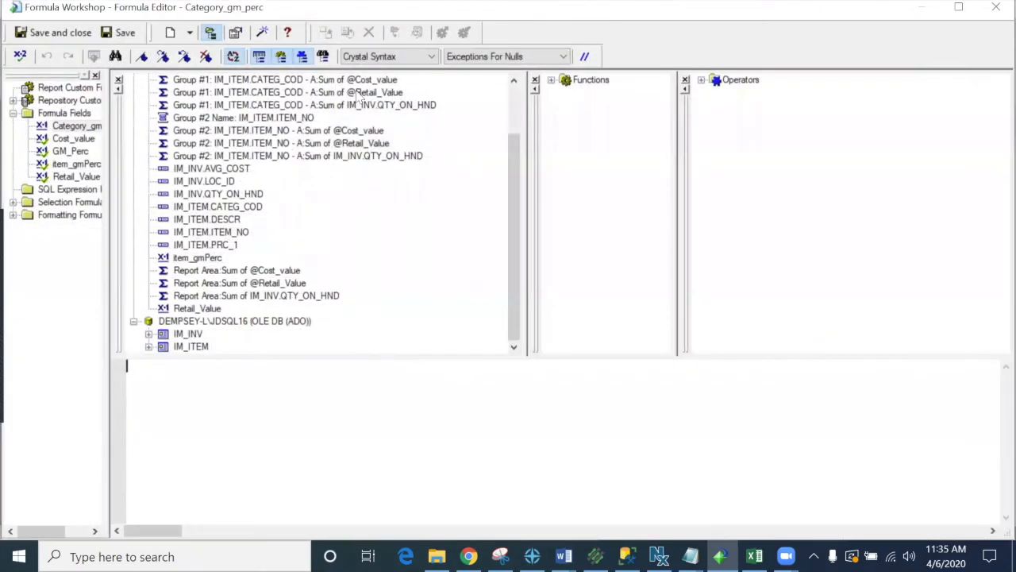
Build the expression from category-level sums: Retail_Value minus Cost_value, in parentheses, divided by the sum of Retail_Value
left_click_drag(515, 204, 517, 182)
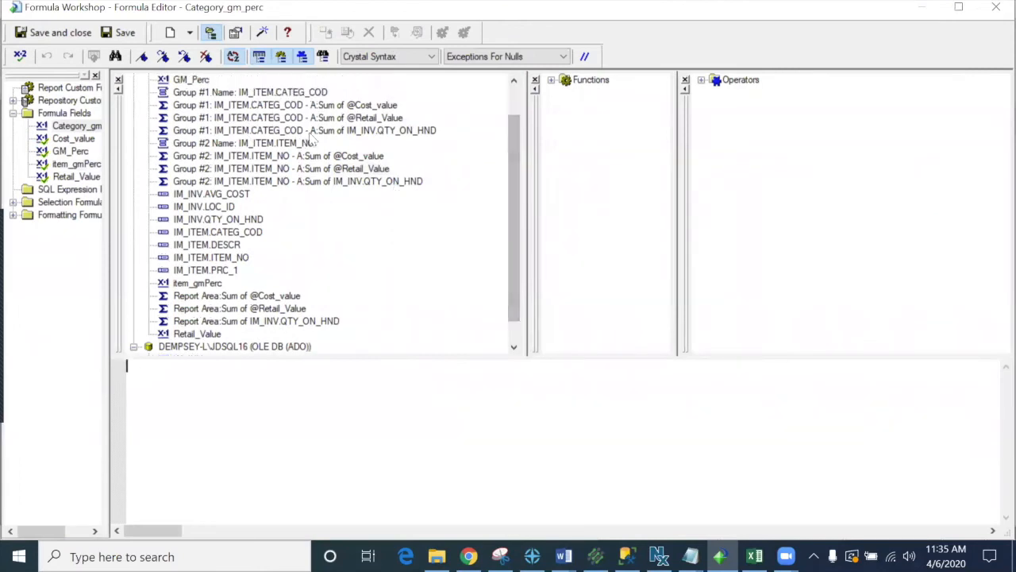
type("()")
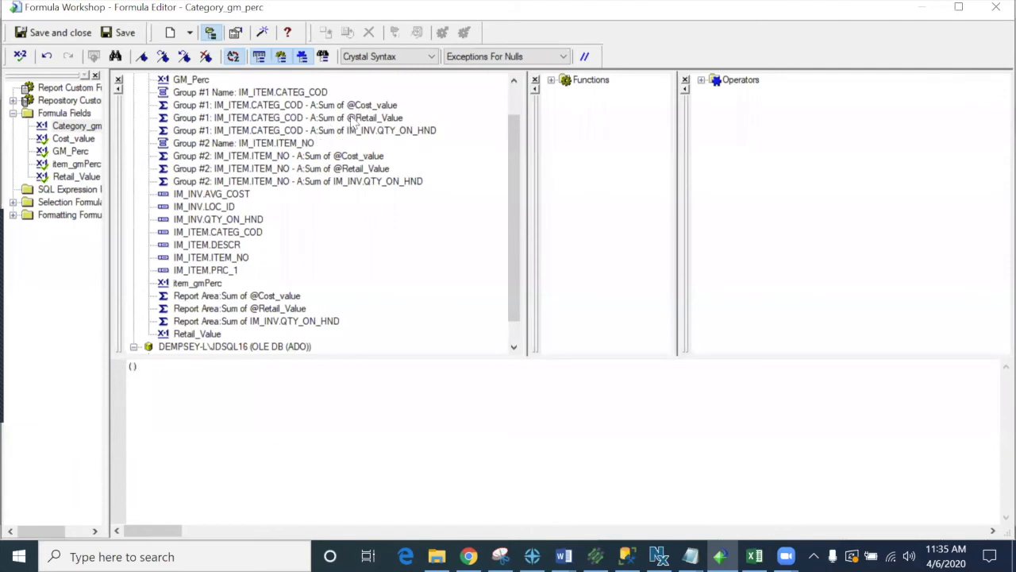
double_click(268, 119)
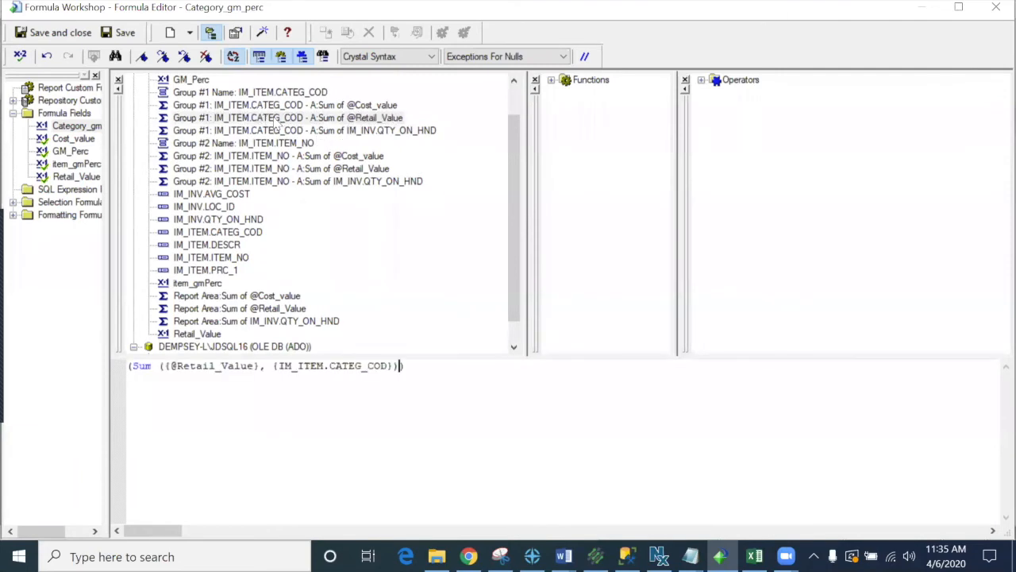
type("-")
double_click(340, 106)
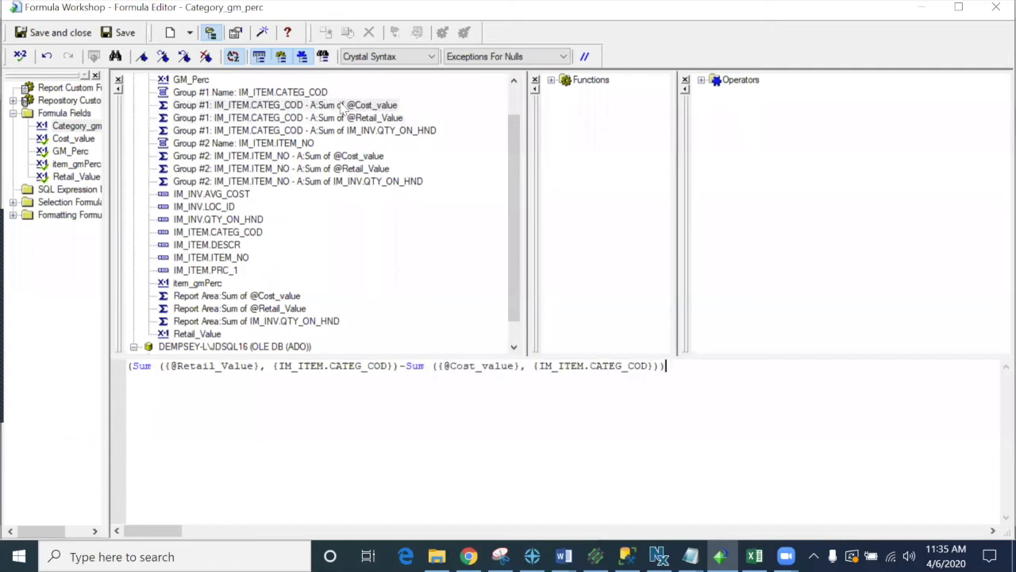
type("/")
double_click(350, 119)
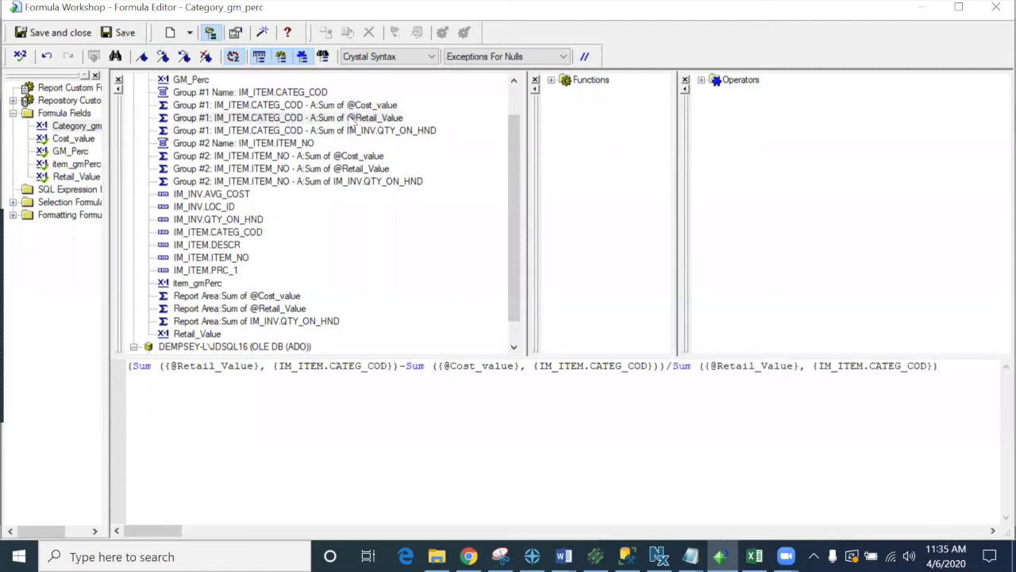
Wrap the category expression in if sum of Retail_Value <> 0 then, else 0, and save and close the formula
key("Return")
type("if")
double_click(351, 119)
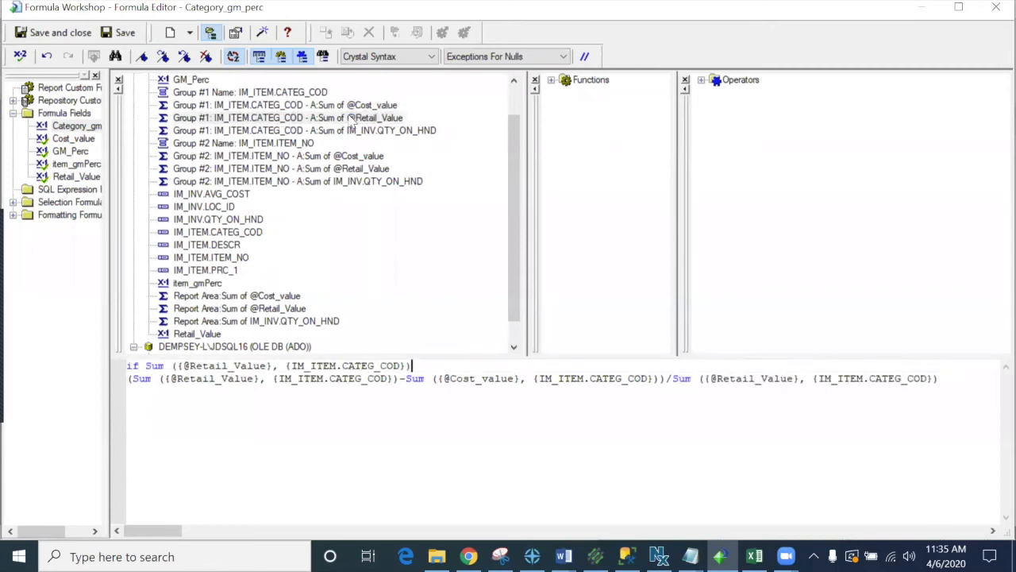
type("<> 0 then")
type("else 0")
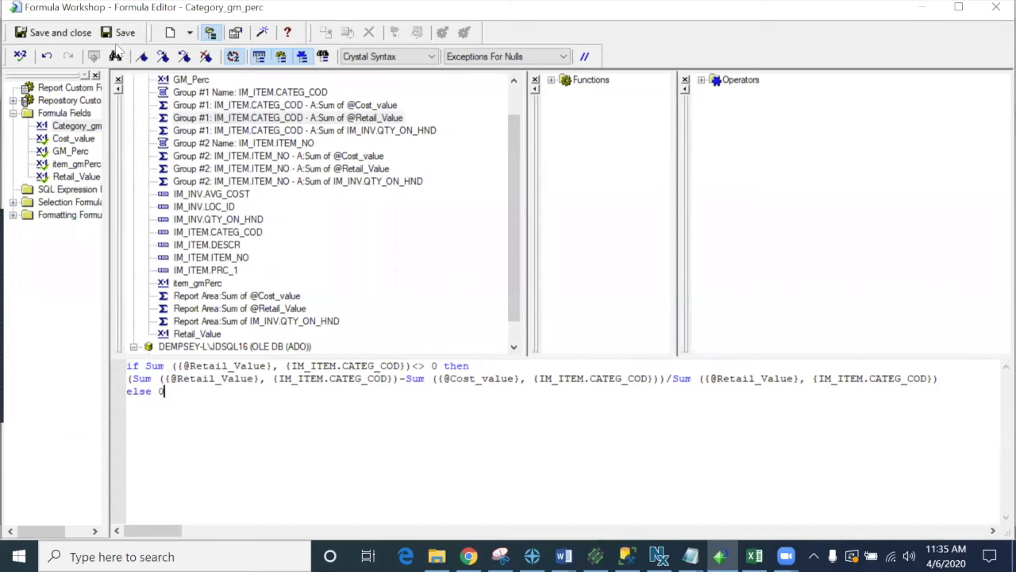
left_click(79, 33)
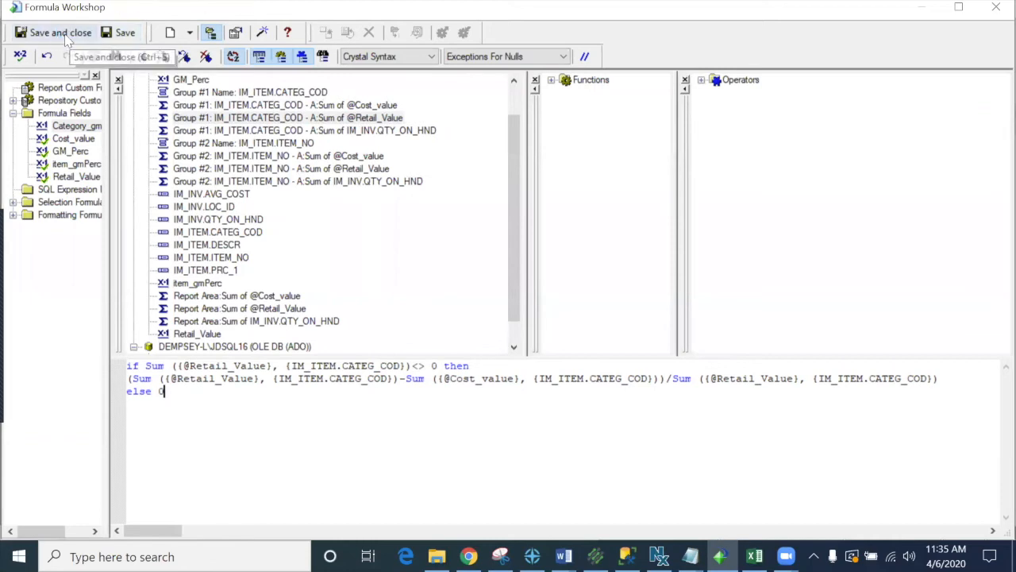
Reopen the Category_gm_perc formula and examine its category-level Retail_Value sum
right_click(873, 191)
left_click(910, 196)
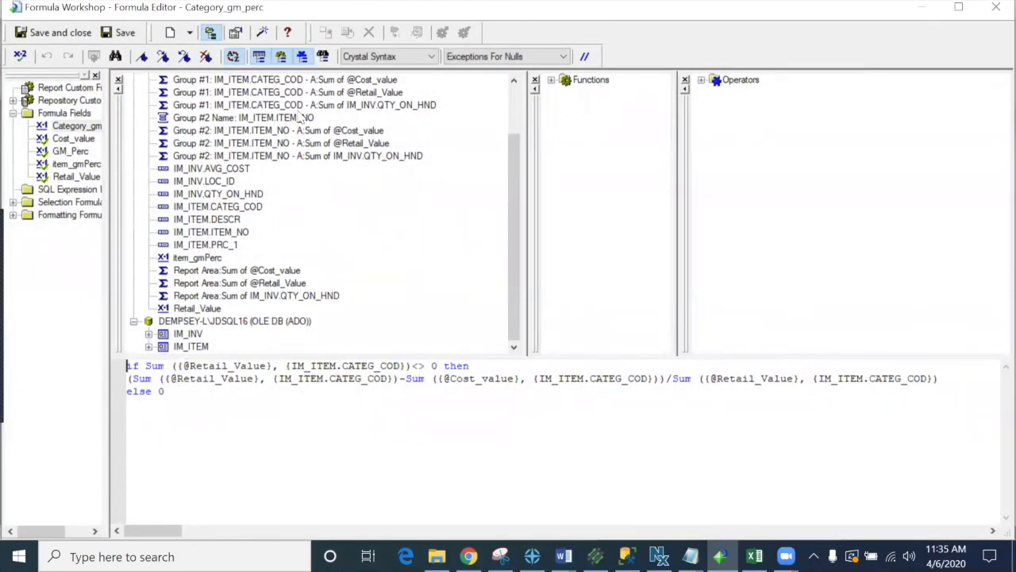
left_click_drag(131, 379, 395, 378)
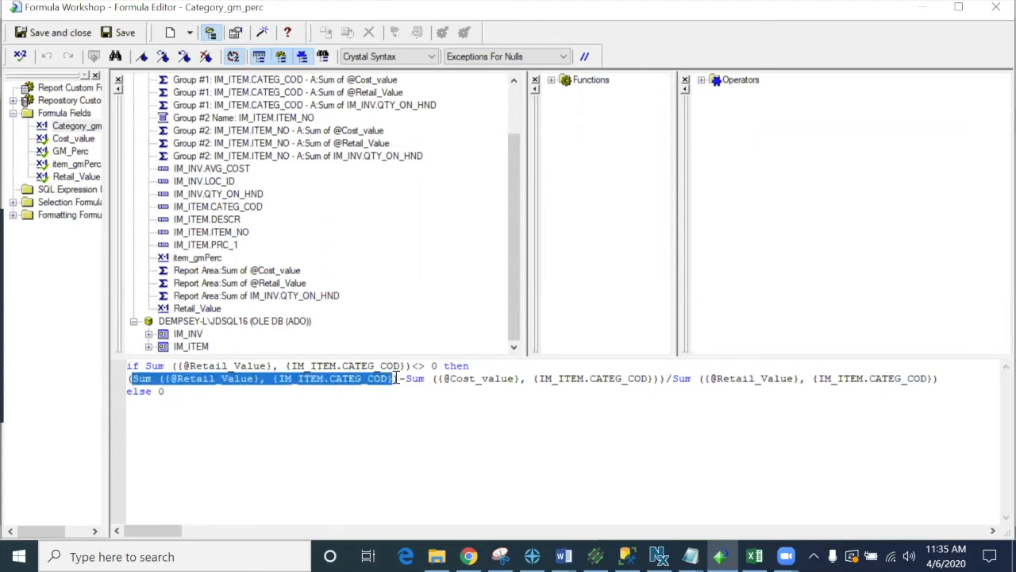
left_click_drag(394, 379, 391, 385)
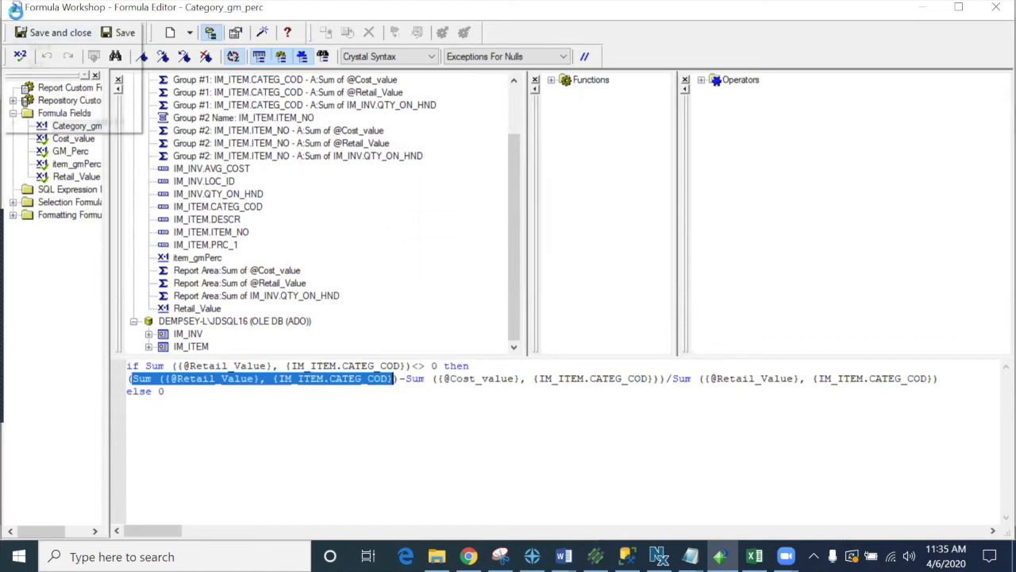
left_click(27, 30)
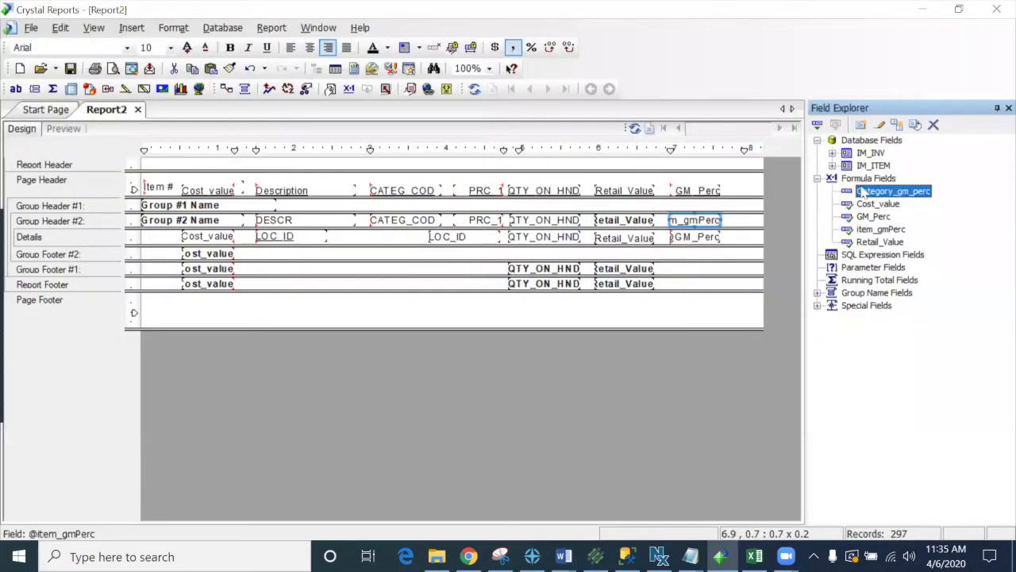
Place Category_gm_perc in Group Footer #1 in the GM_Perc column and apply percent formatting to it in the report preview
left_click_drag(867, 192, 671, 267)
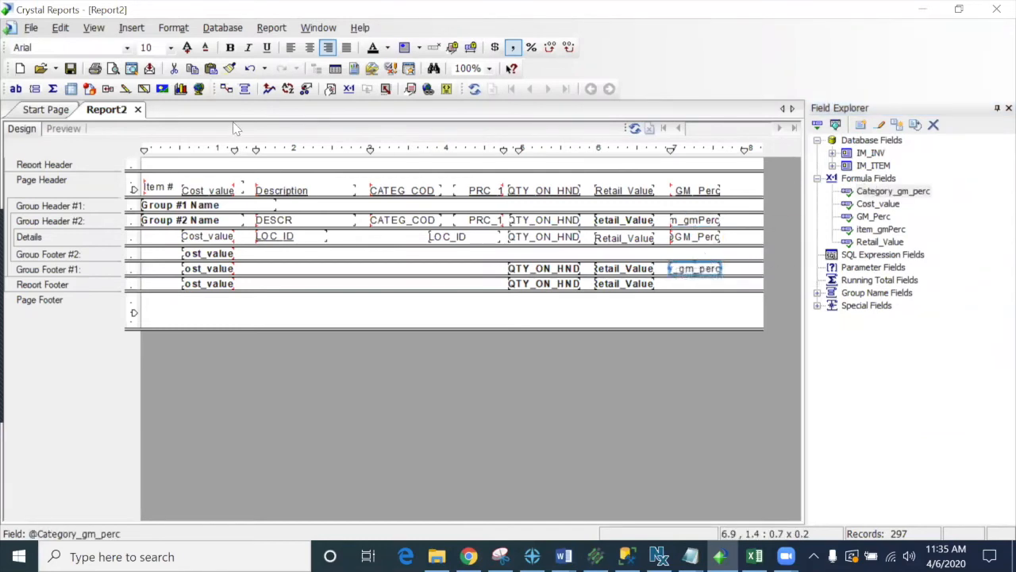
left_click(63, 128)
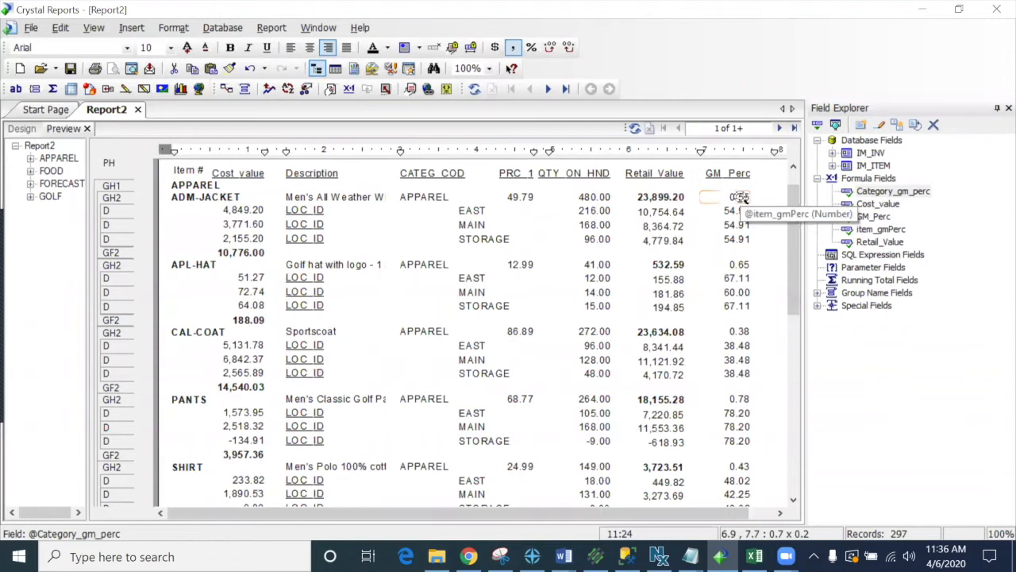
left_click(531, 49)
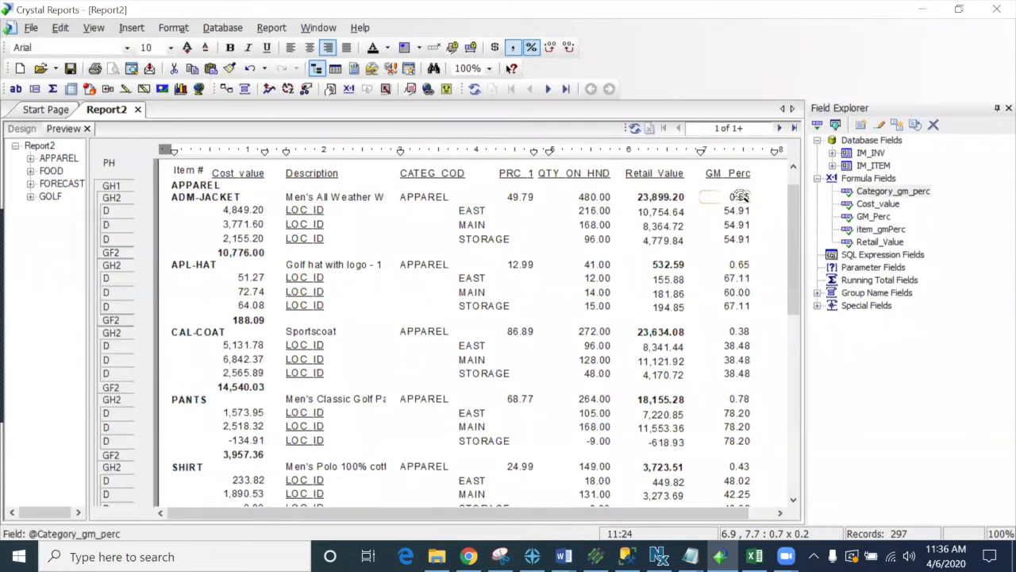
Format the item-level margin as a percent, multiply the item_gmPerc formula's margin expression by 100, and save the formula
left_click(738, 197)
left_click(531, 46)
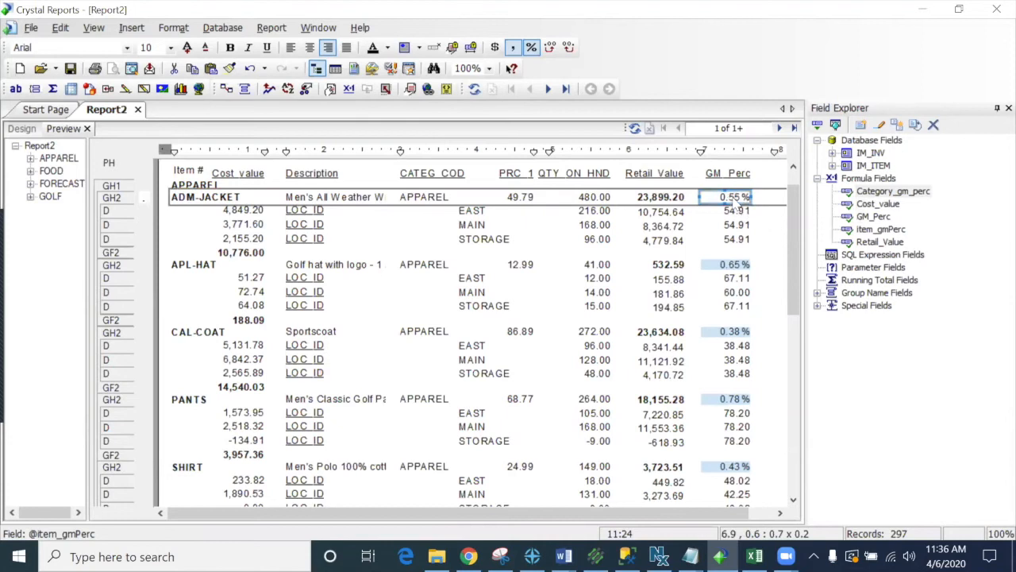
right_click(733, 197)
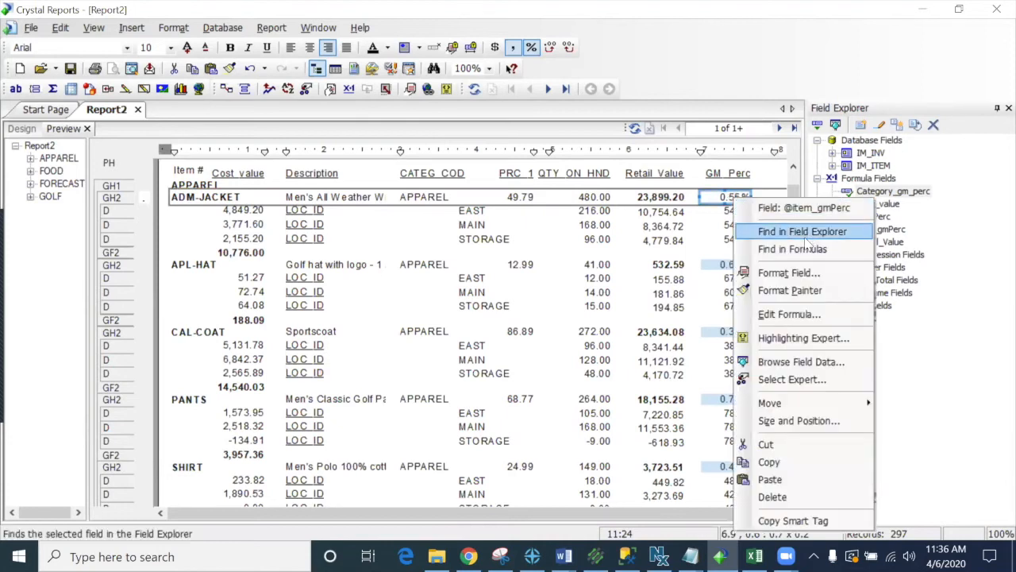
left_click(790, 314)
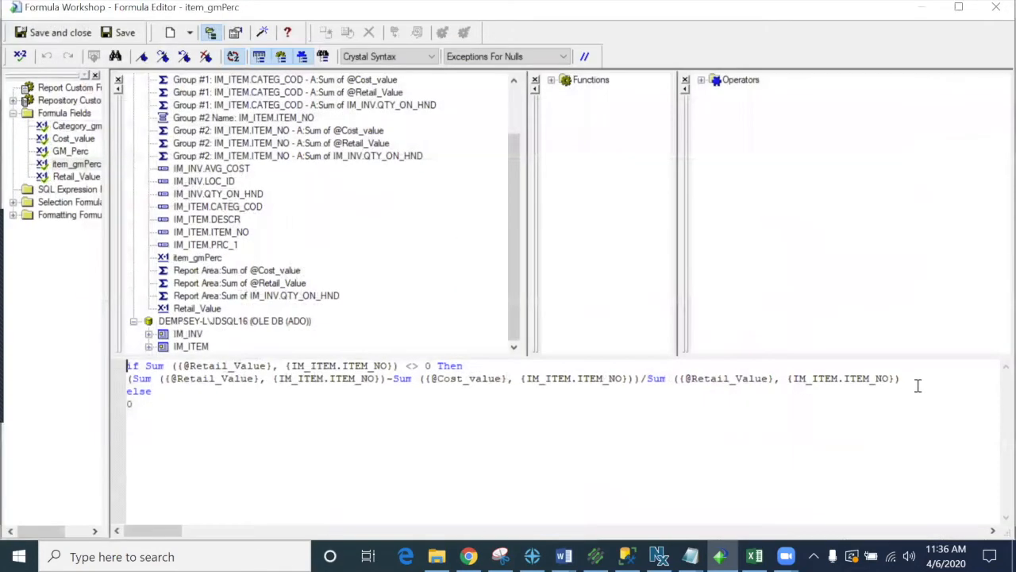
type("100")
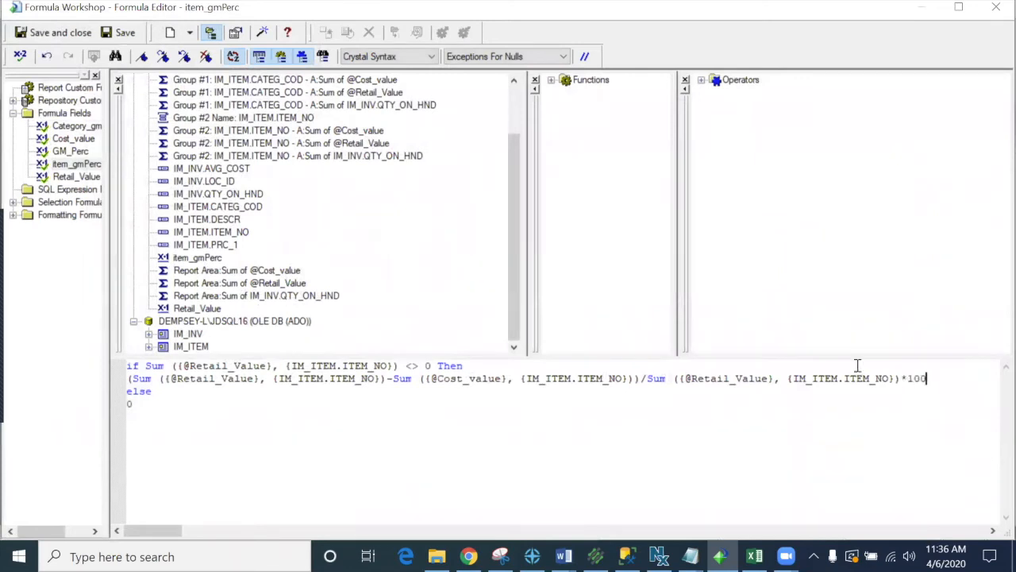
left_click(121, 33)
Multiply the margin expression in the Category_gm_perc formula by 100, and save and close the formula
left_click(68, 127)
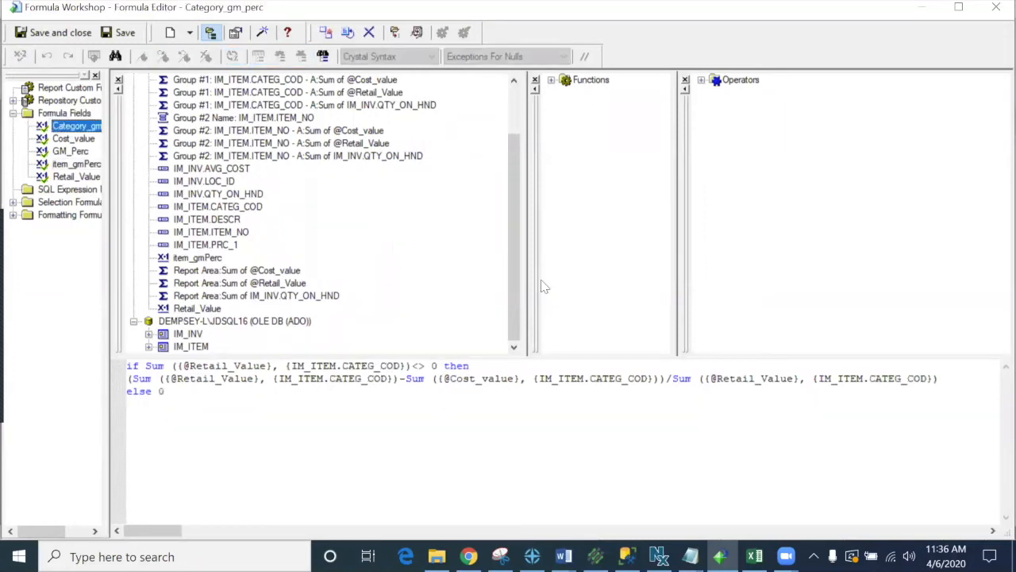
left_click(948, 381)
type("*100")
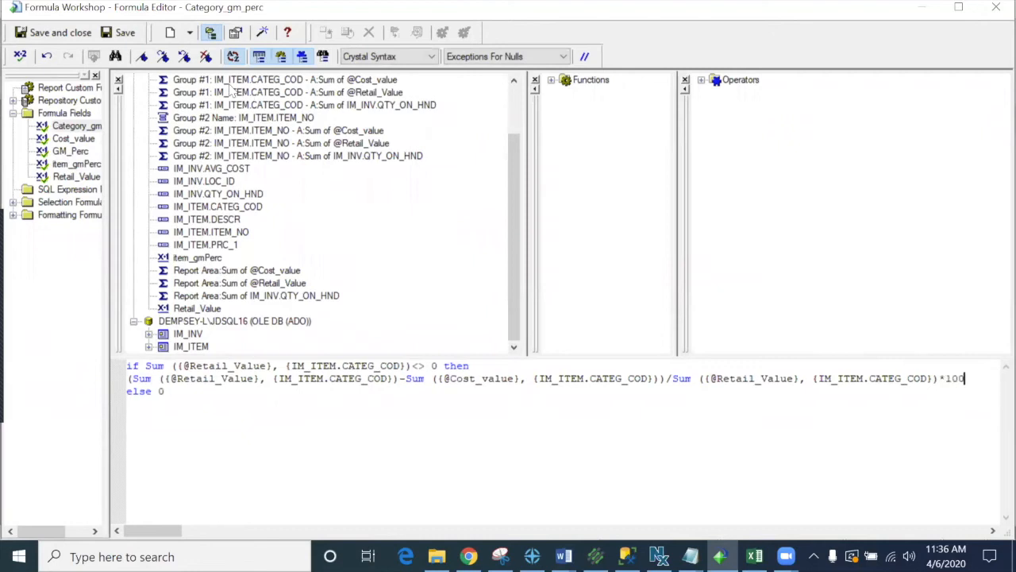
left_click(45, 33)
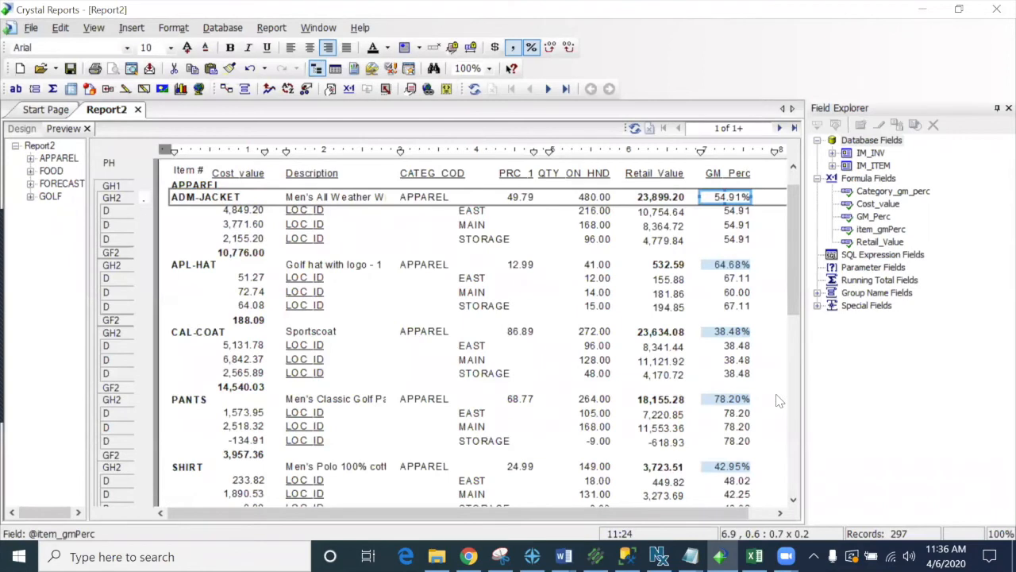
Compare the location-level GM_Perc values with the item-level margin percentages in the report preview
left_click(746, 427)
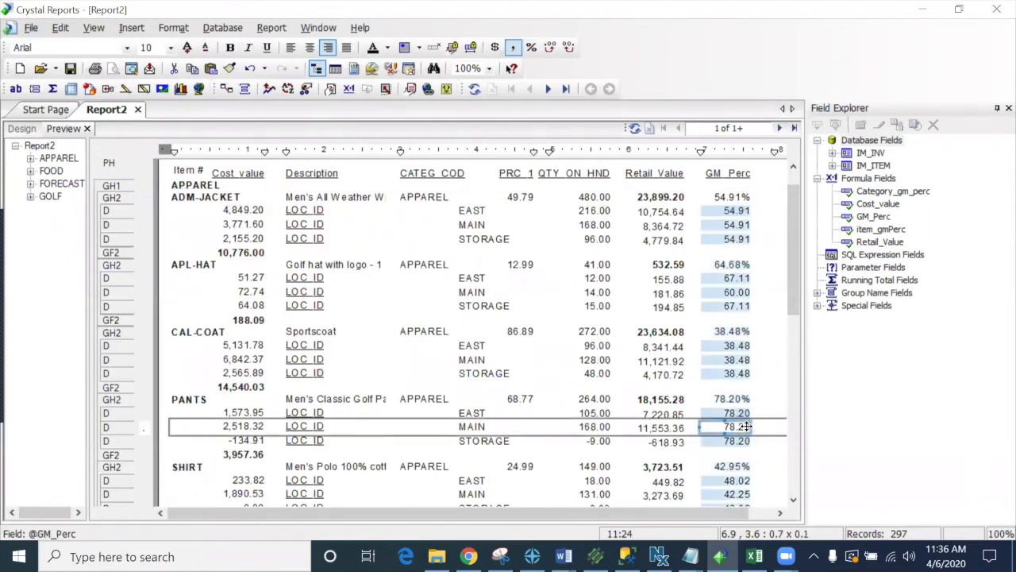
scroll(746, 426, "down", 3)
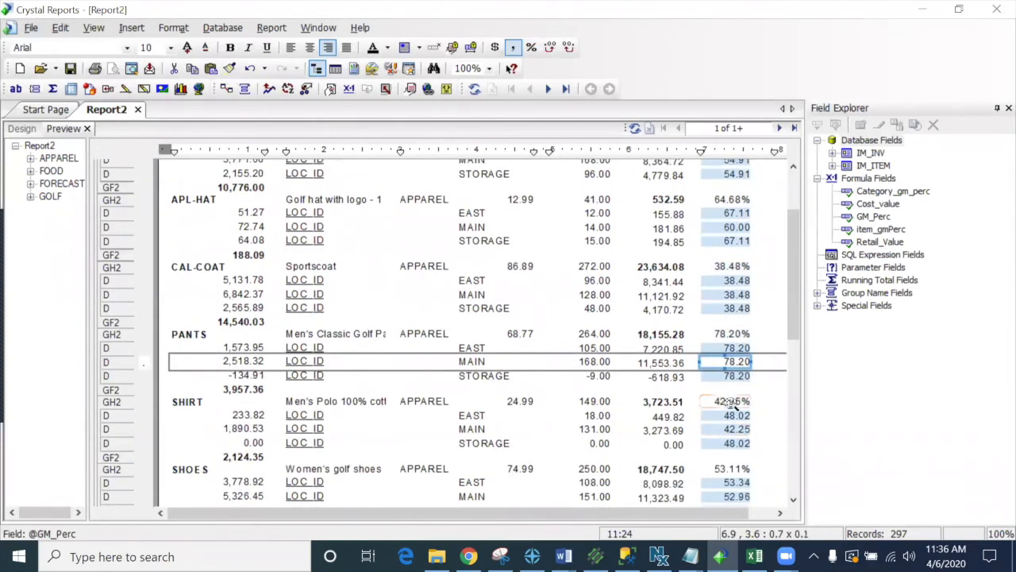
left_click(734, 404)
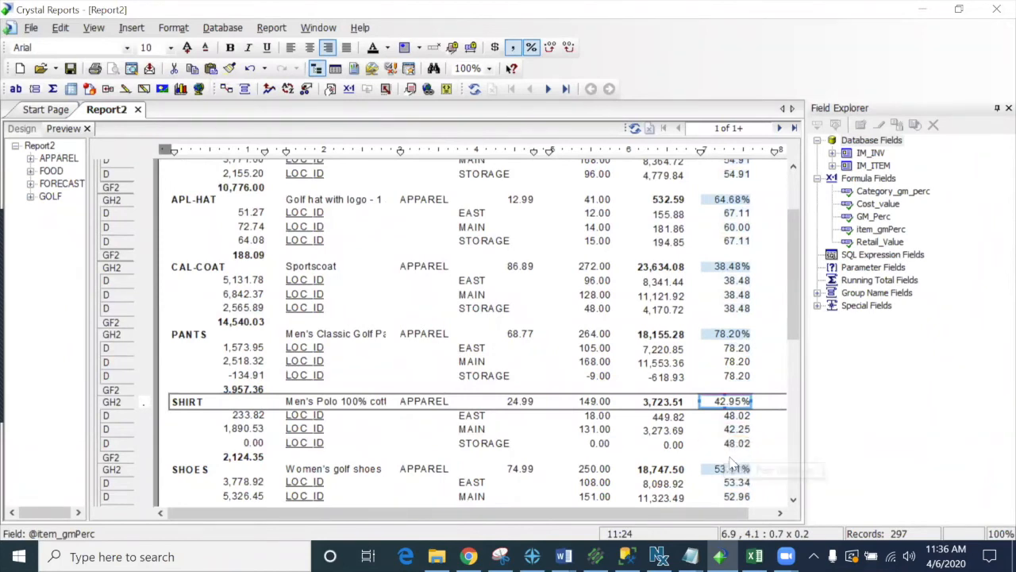
scroll(732, 468, "down", 1)
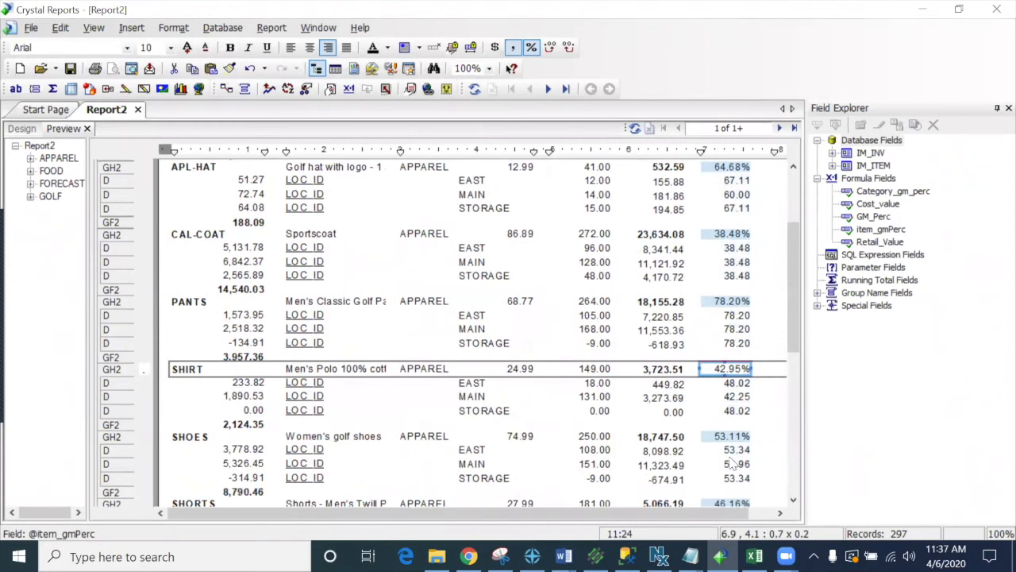
scroll(732, 464, "up", 4)
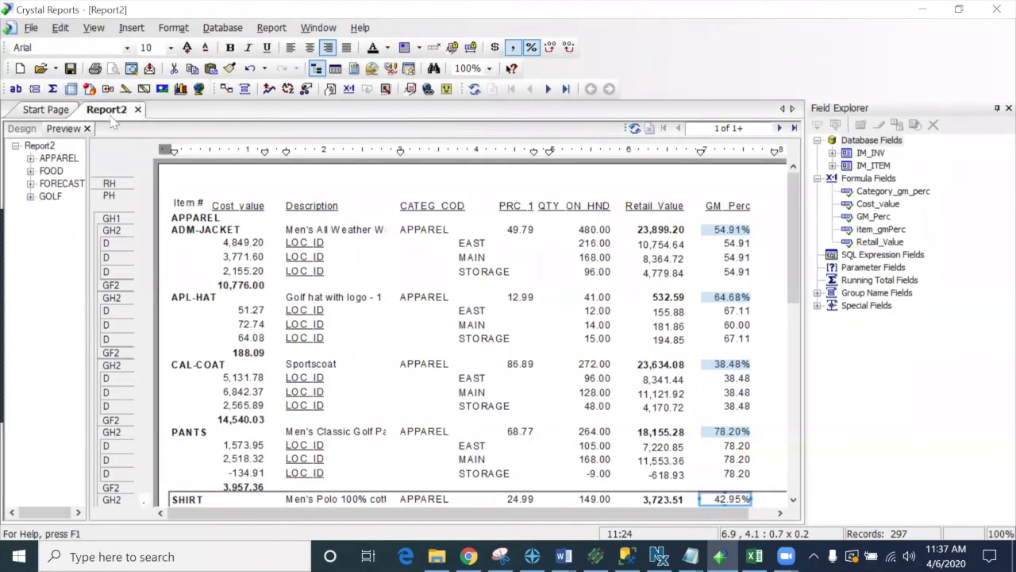
Save the report as Covid1.rpt in the webinarapr62020 folder under archive
left_click(70, 68)
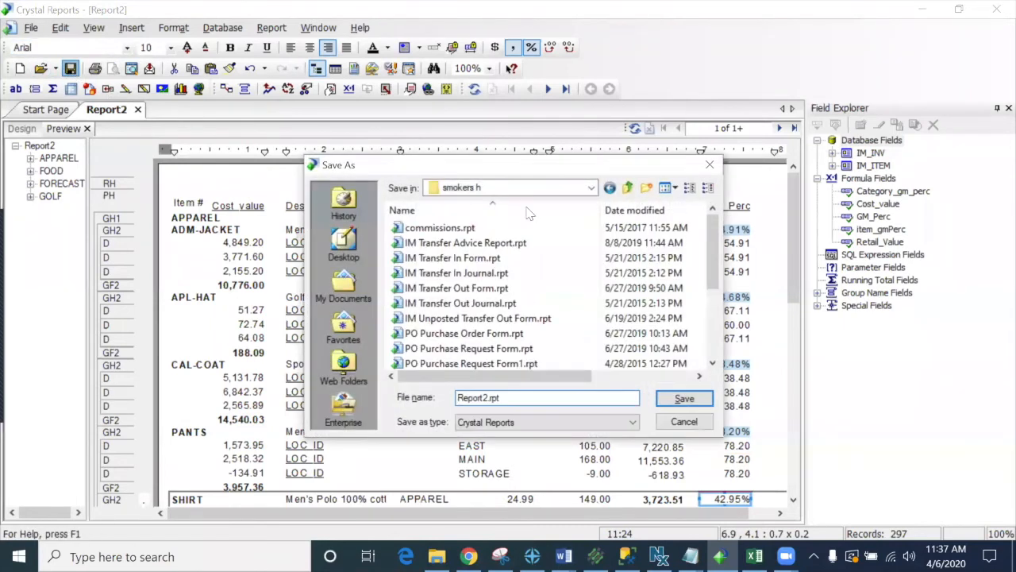
left_click(628, 188)
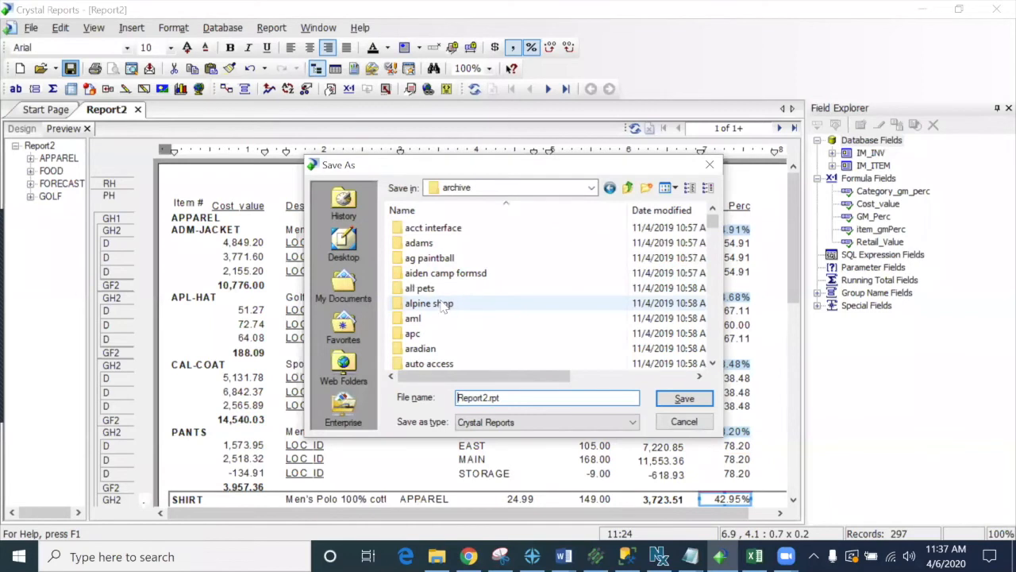
type("we")
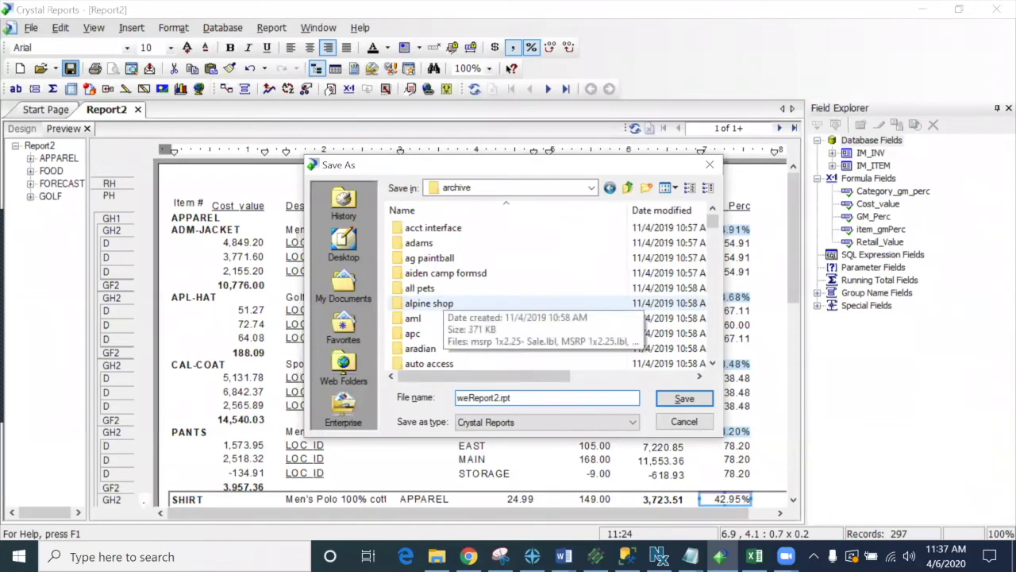
key("shift+End")
key("Delete")
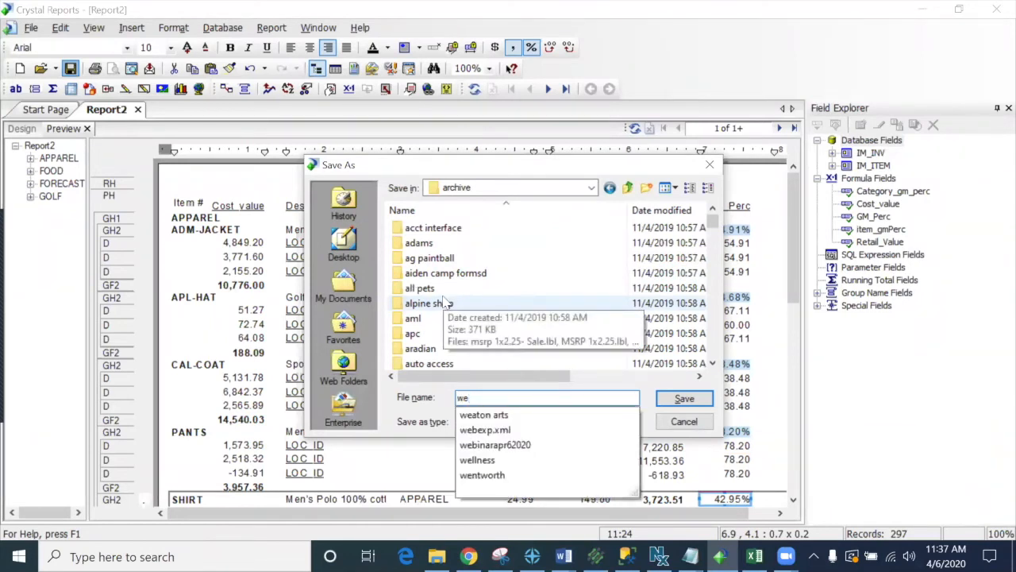
type("b")
key("Down")
key("Down")
key("Return")
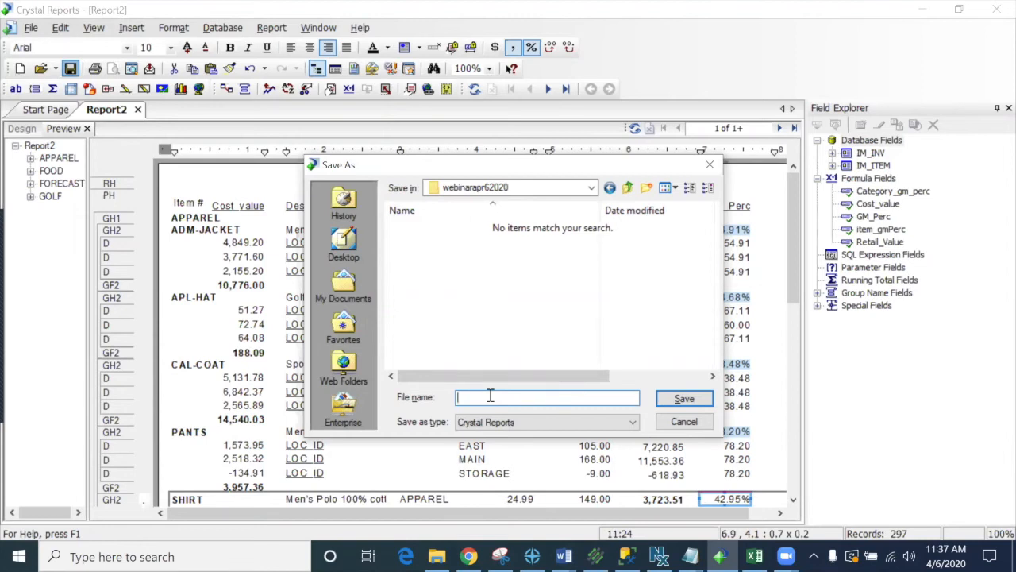
type("Co")
key("Return")
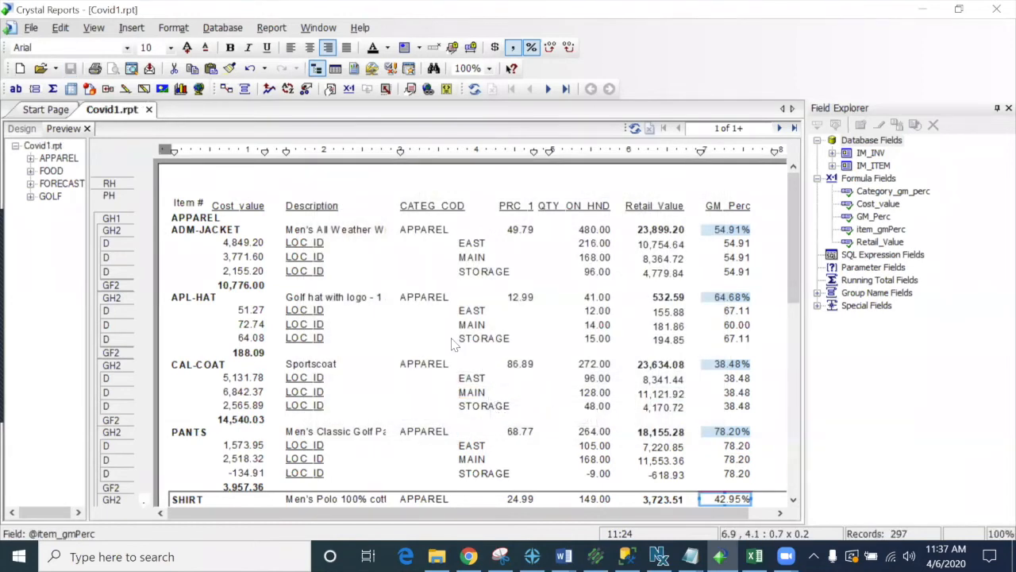
Begin saving a copy of Covid1.rpt under a new location and browse to Program Files (x86) on Local Disk (C:)
left_click(32, 29)
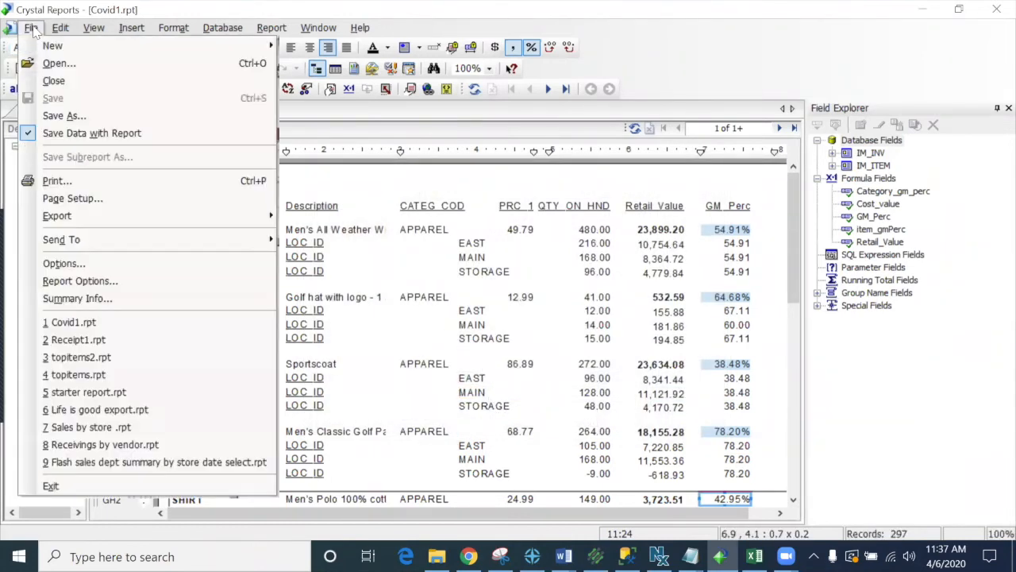
left_click(63, 116)
left_click(592, 188)
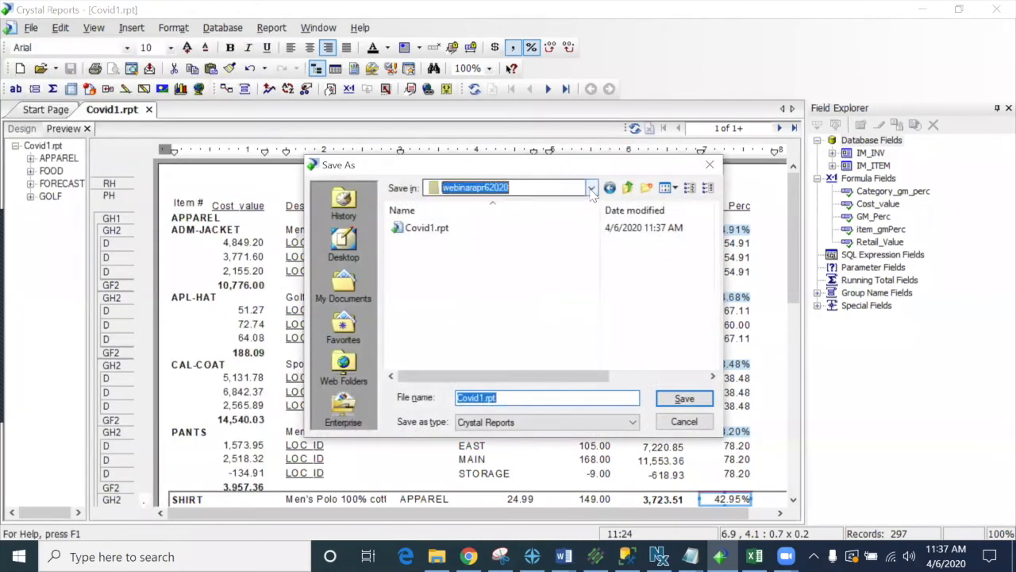
left_click(593, 189)
left_click(591, 189)
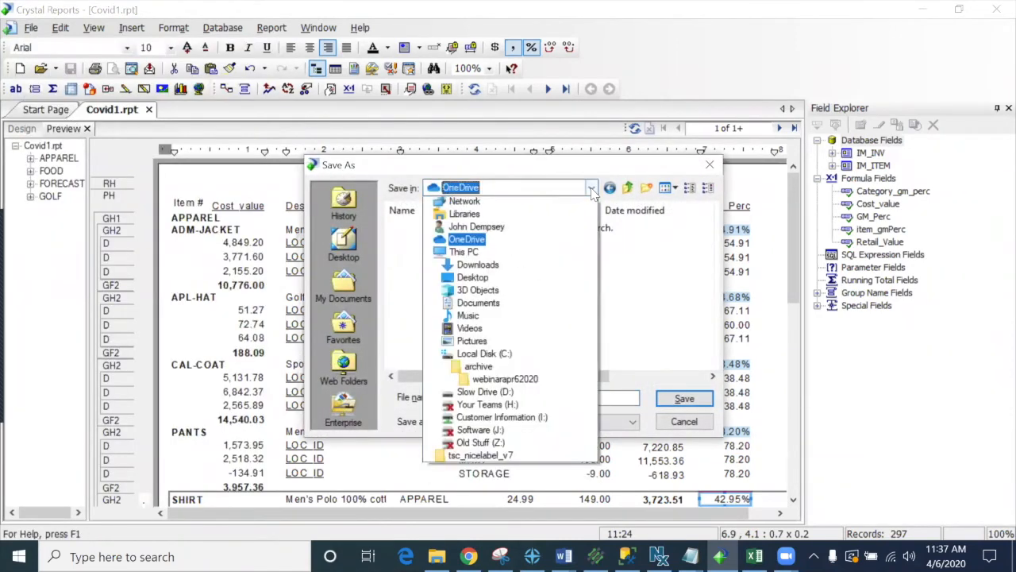
left_click(476, 365)
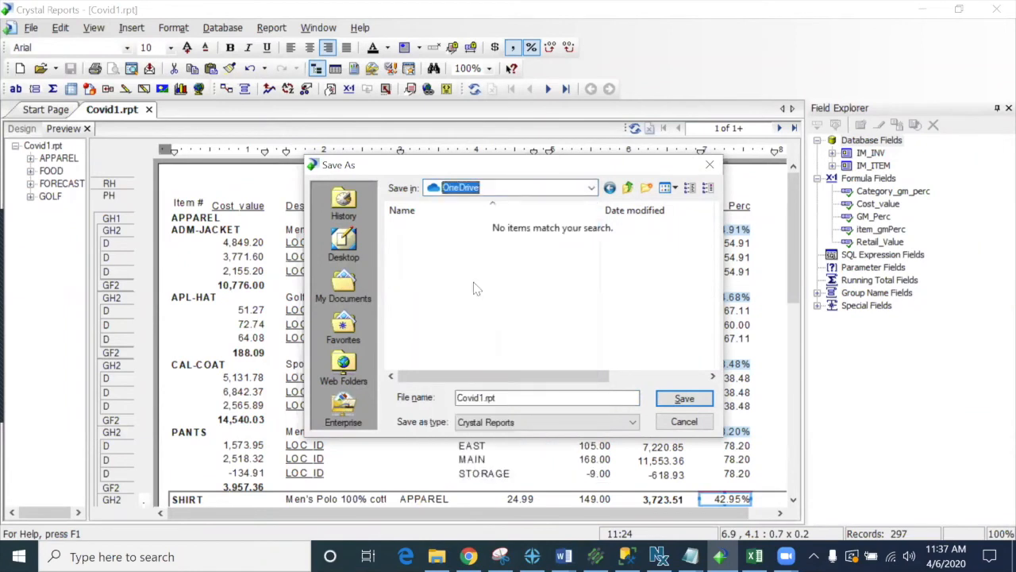
left_click(486, 191)
left_click(493, 369)
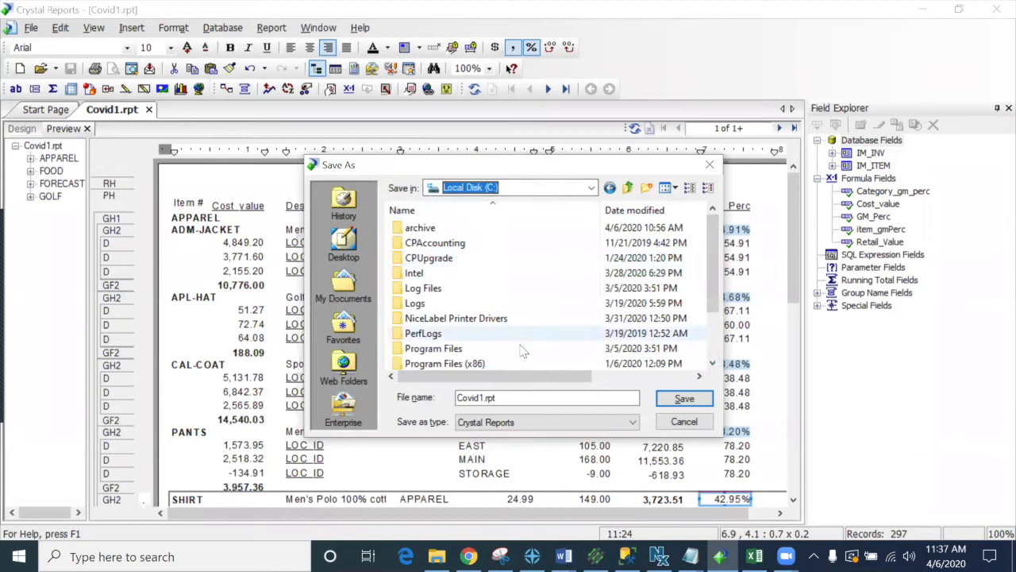
left_click(482, 362)
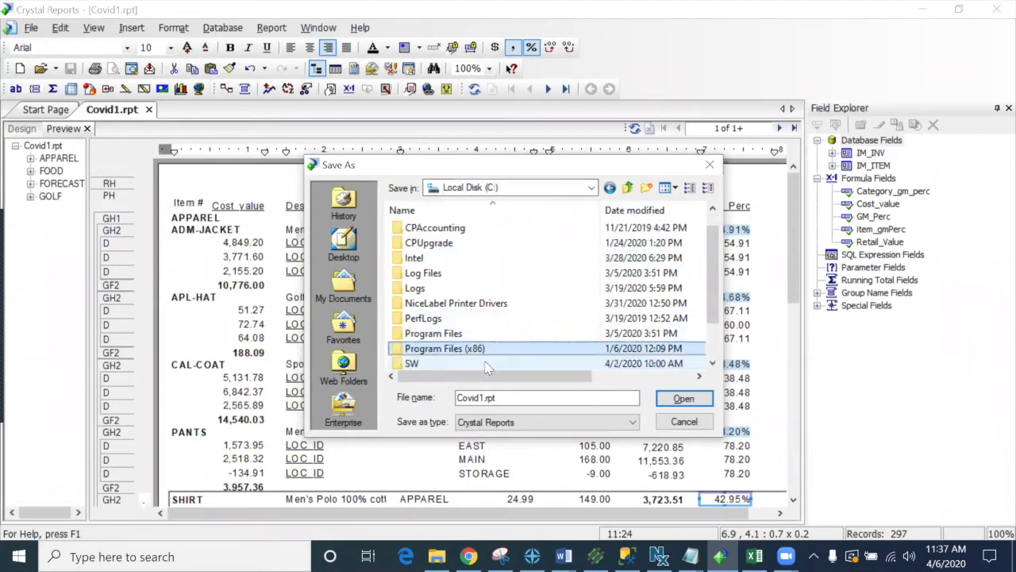
key("Return")
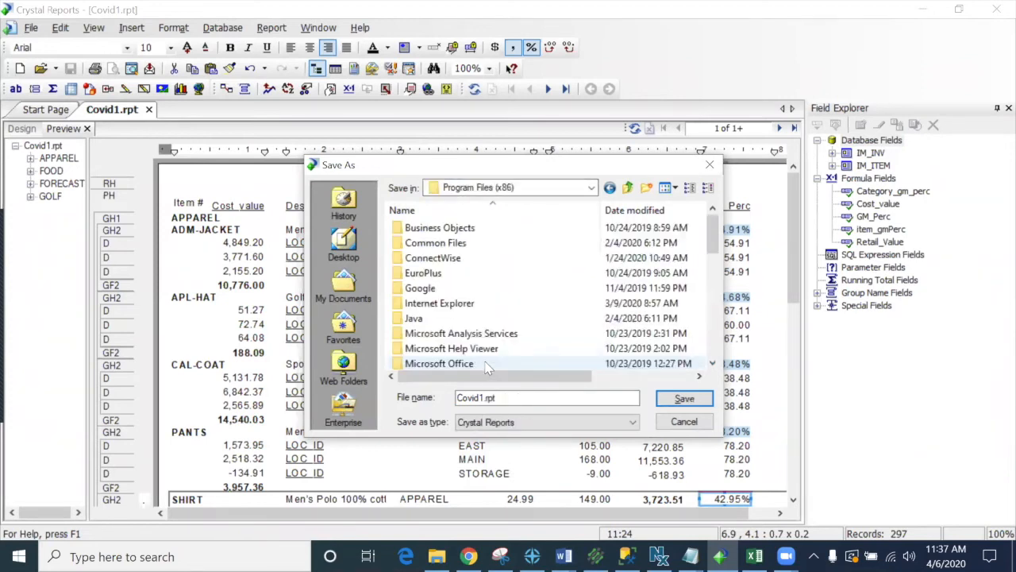
Open the CPSQL.2 folder inside CounterPoint under Radiant Systems as the save location
left_click(450, 350)
key("r")
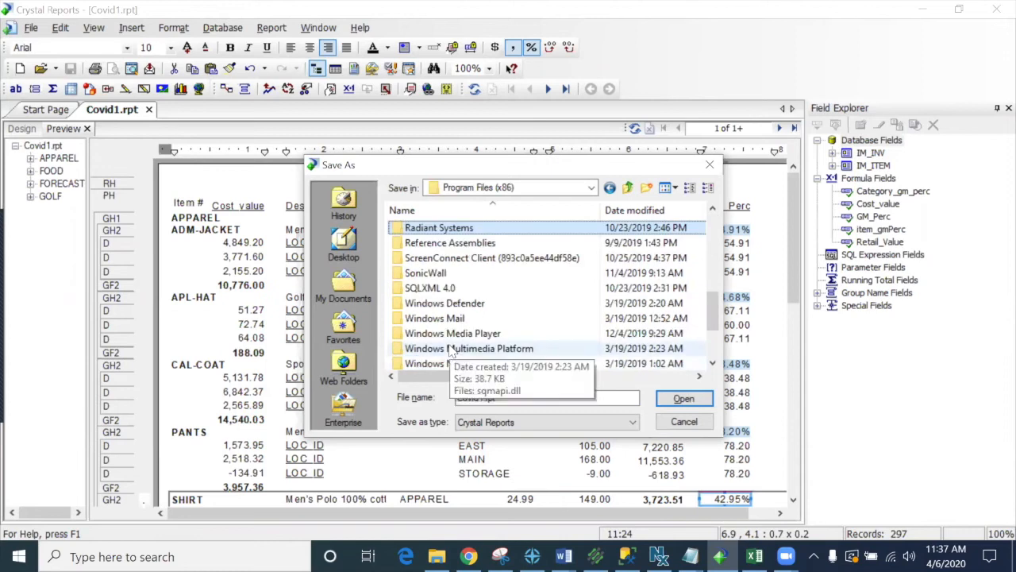
key("Return")
key("c")
key("Return")
key("Down")
key("Down")
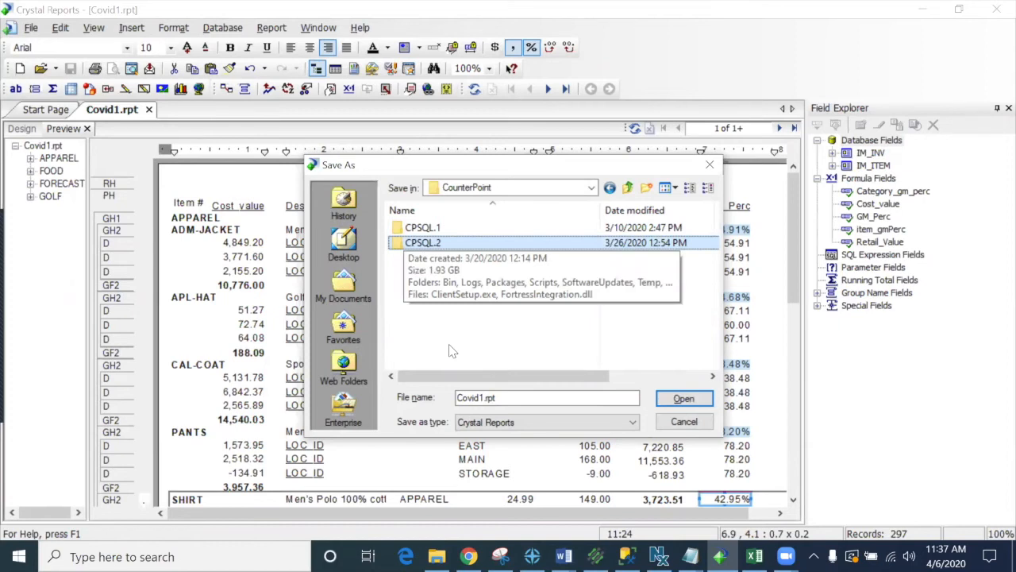
key("Return")
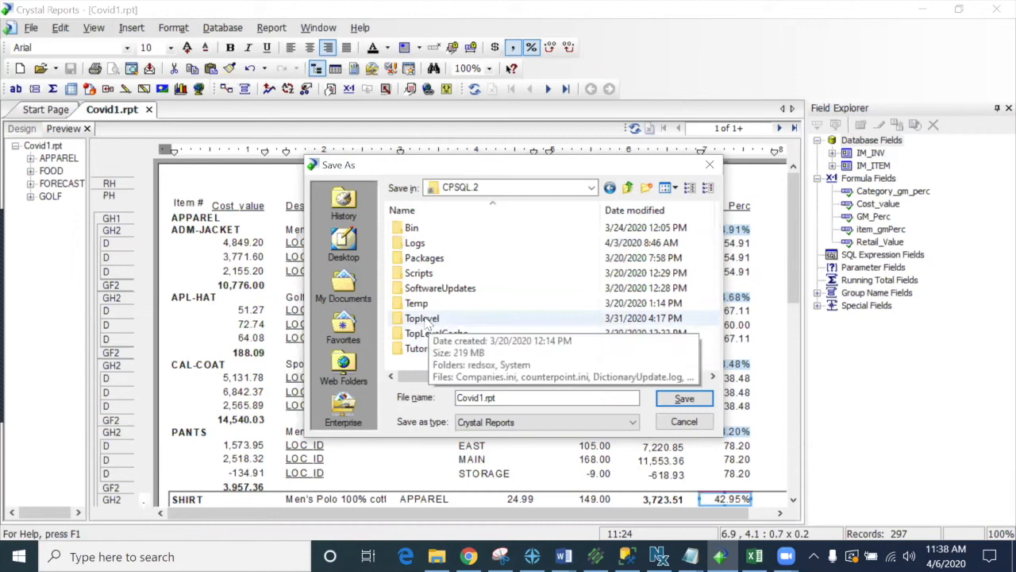
Browse from Toplevel through the redsox company folder to its Configuration folder as the save location
double_click(422, 318)
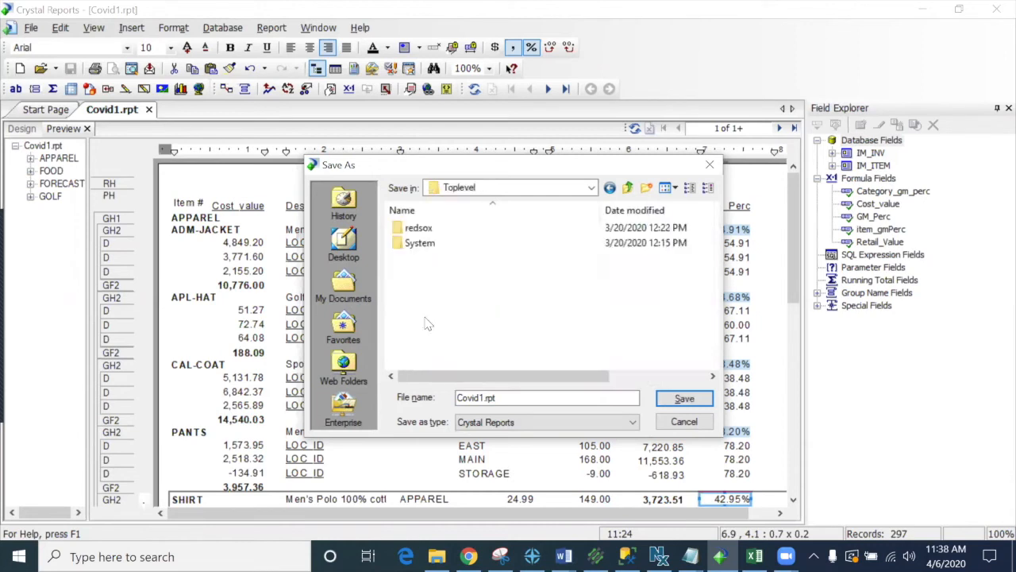
left_click(435, 230)
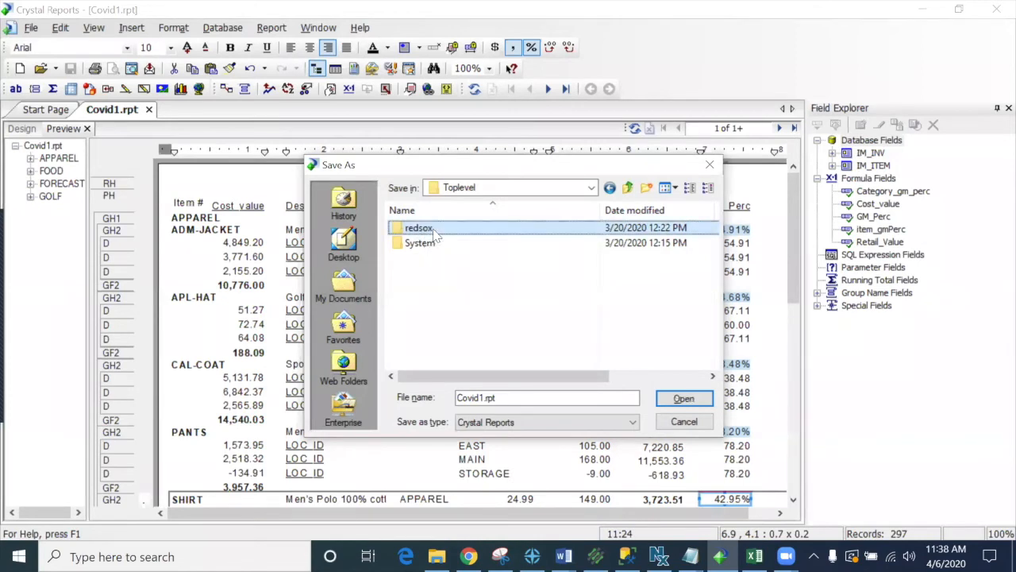
double_click(436, 232)
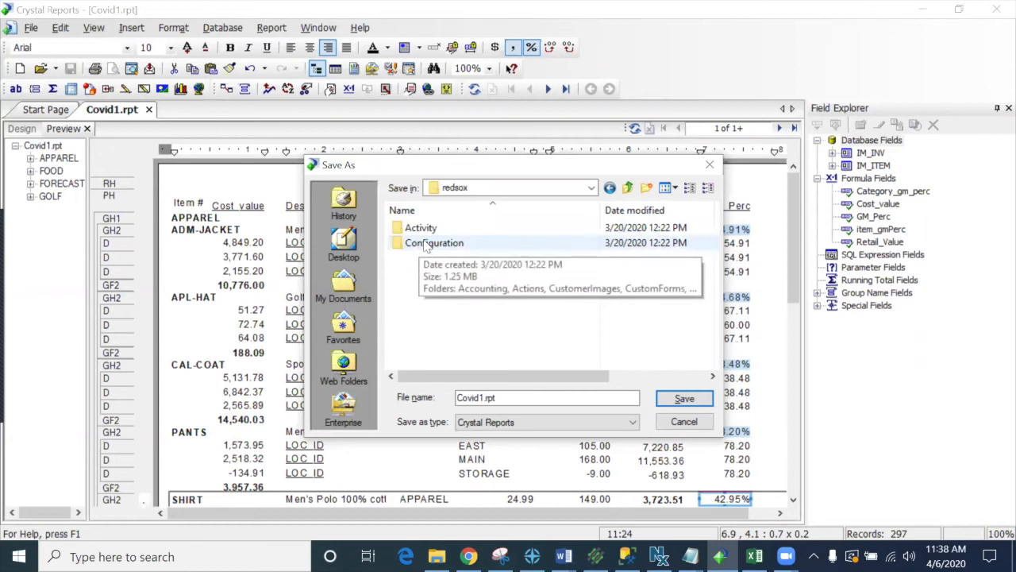
double_click(434, 247)
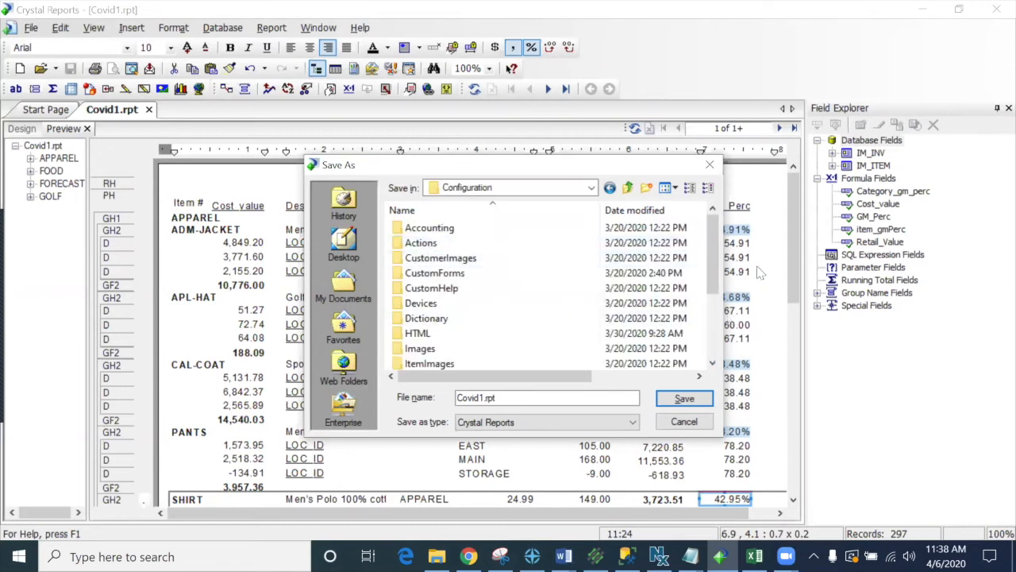
Save the copy of Covid1.rpt in the Reports folder inside Configuration
left_click_drag(718, 280, 704, 341)
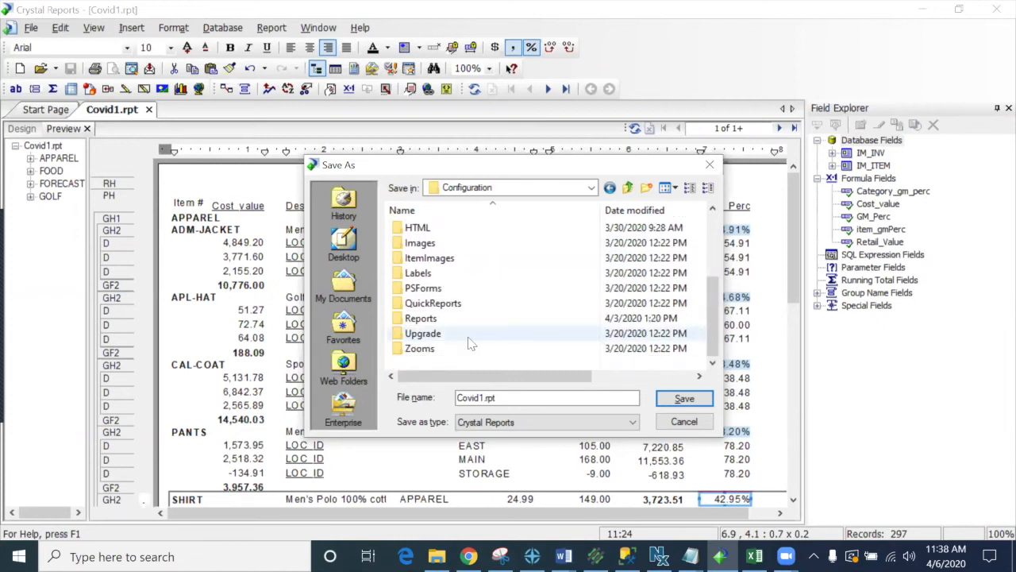
left_click(436, 320)
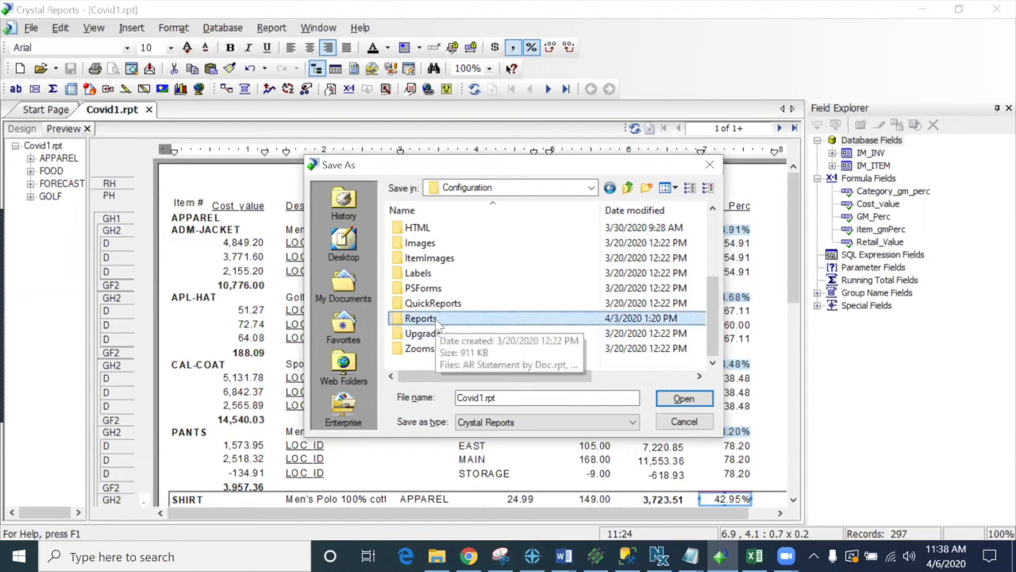
left_click(425, 292)
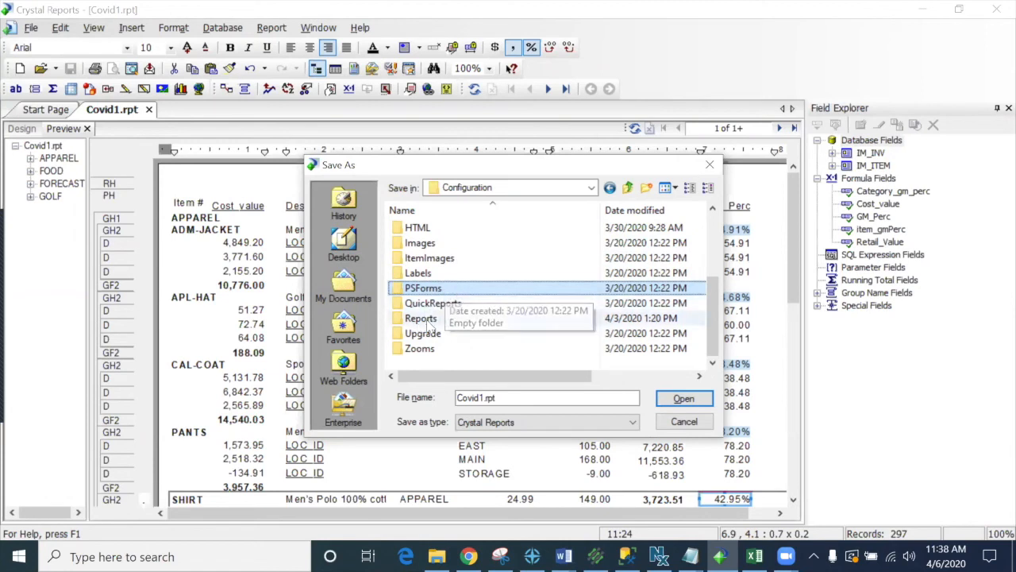
left_click(427, 321)
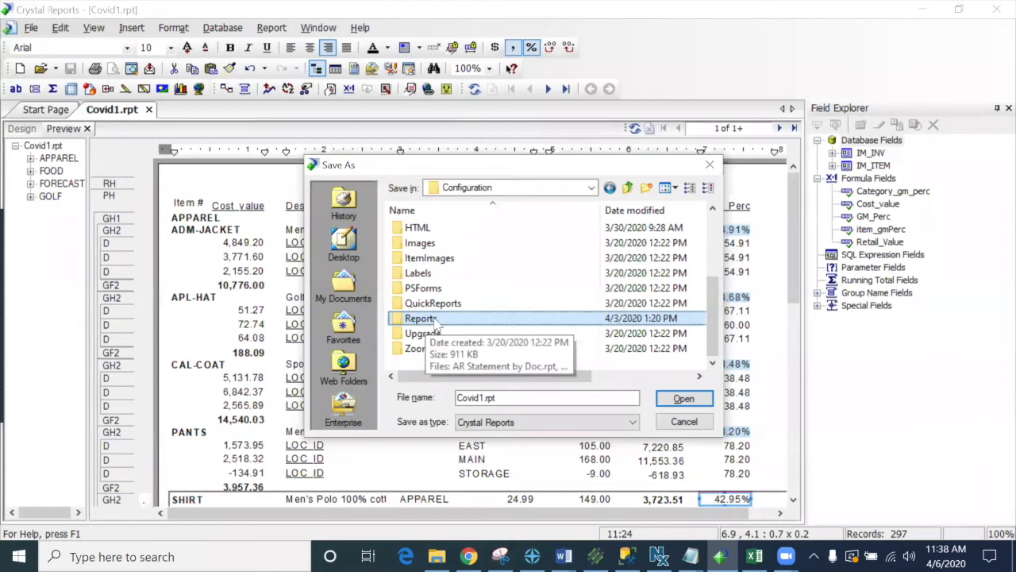
double_click(435, 321)
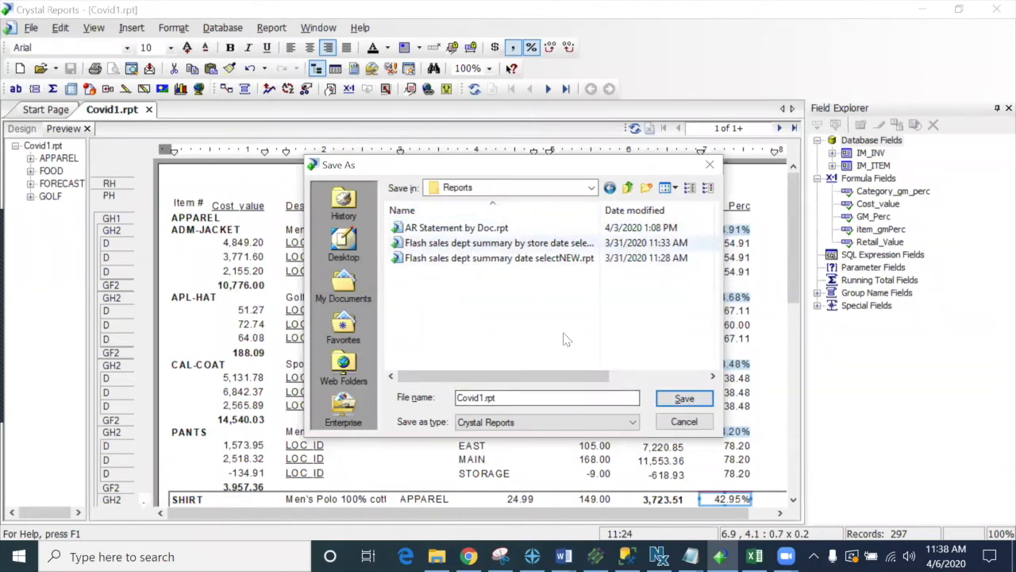
left_click(686, 400)
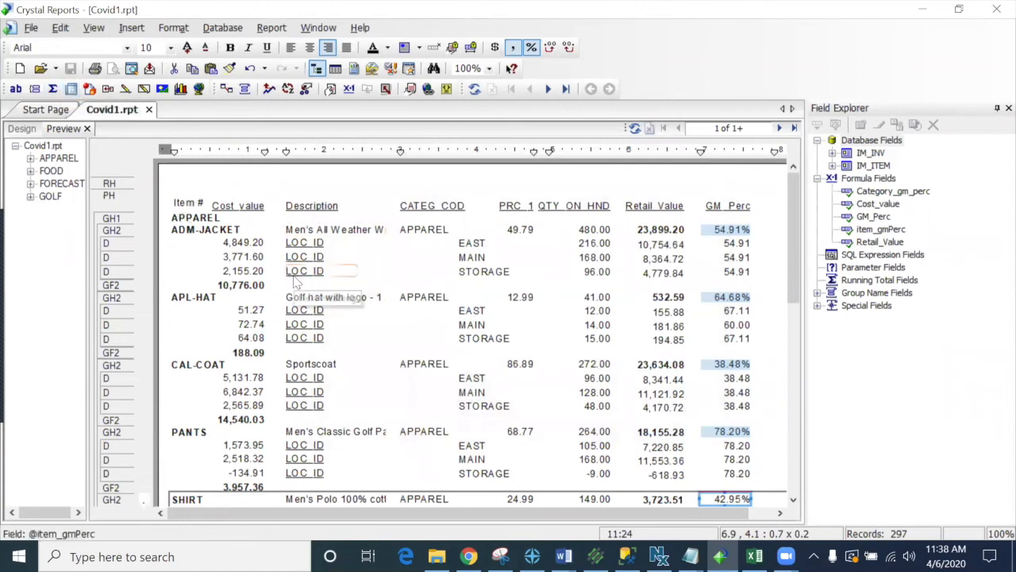
In the report design, enlarge the Report Header section and add a text object about 8.1 by 0.3 inches reading "Covid 1"
left_click(21, 128)
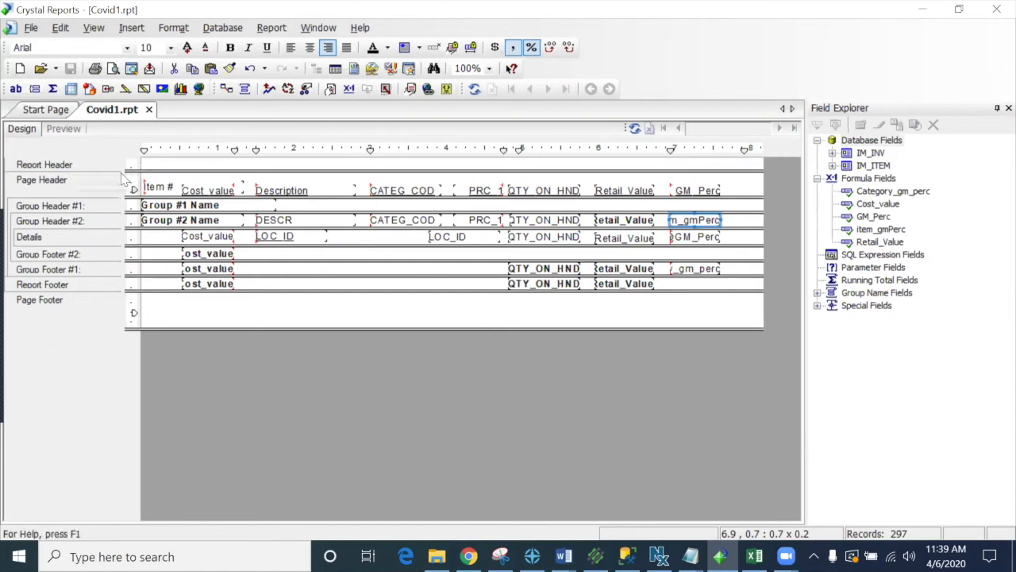
left_click_drag(134, 172, 132, 205)
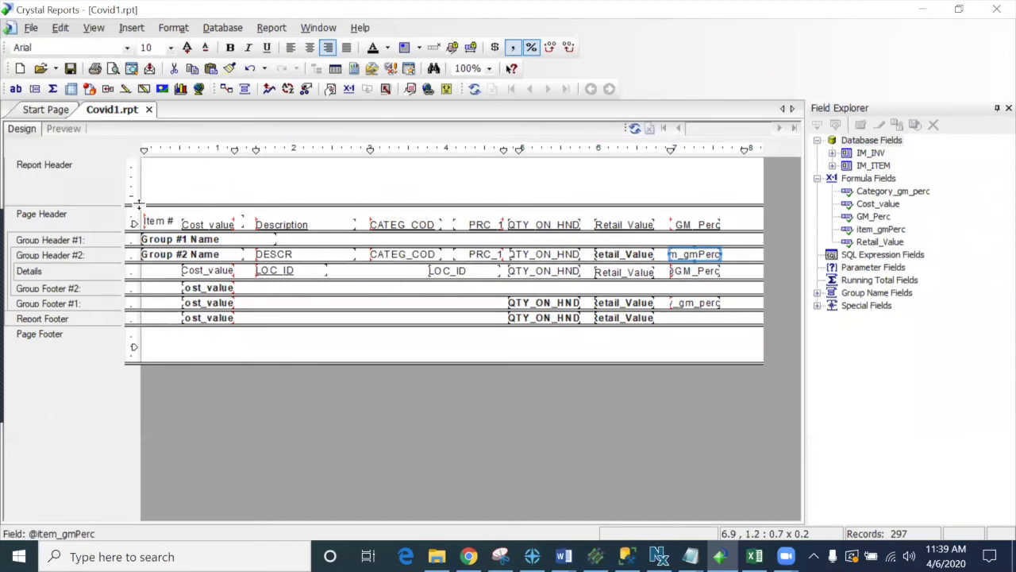
left_click(15, 90)
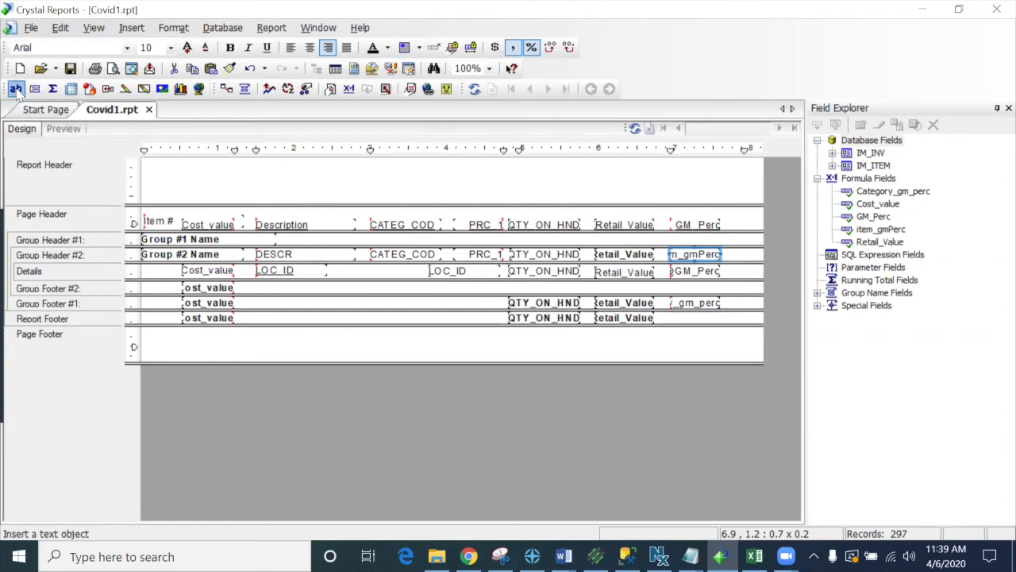
left_click_drag(142, 170, 762, 192)
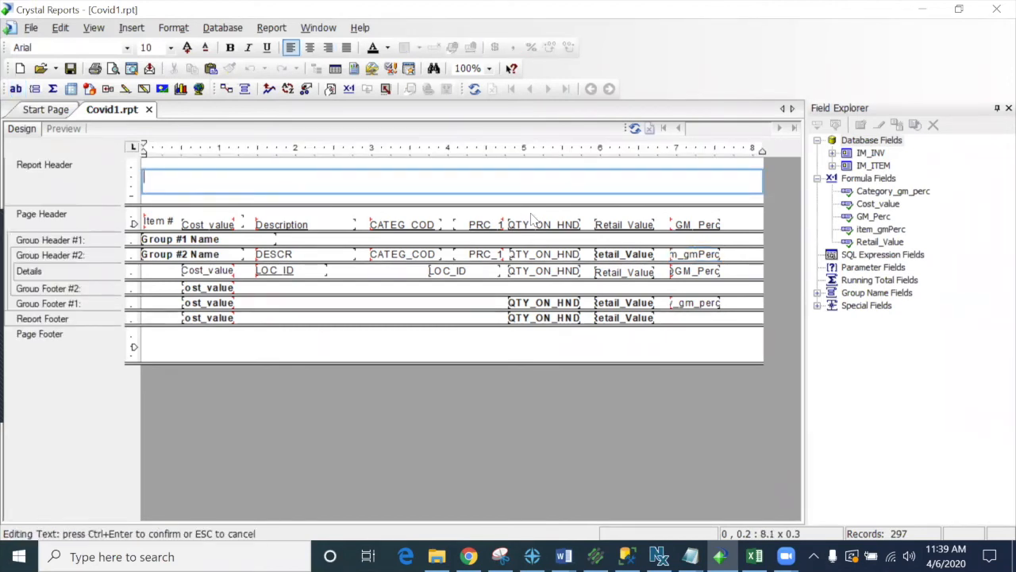
type("Covid")
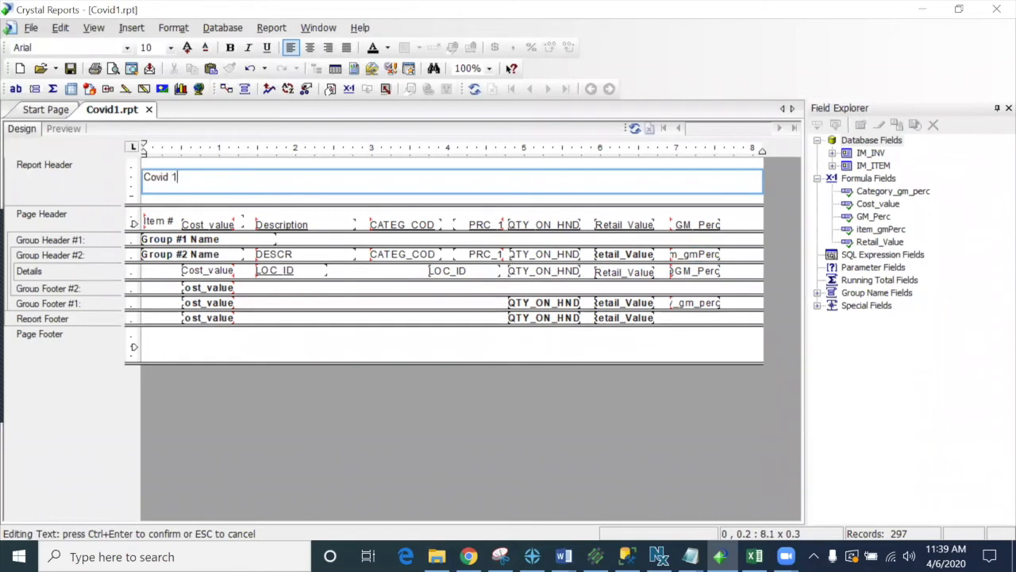
type(" 1")
Format the "Covid 1" title as 14-point, bold and centered
left_click_drag(186, 176, 103, 176)
left_click(188, 48)
left_click(188, 48)
left_click(187, 48)
left_click(230, 48)
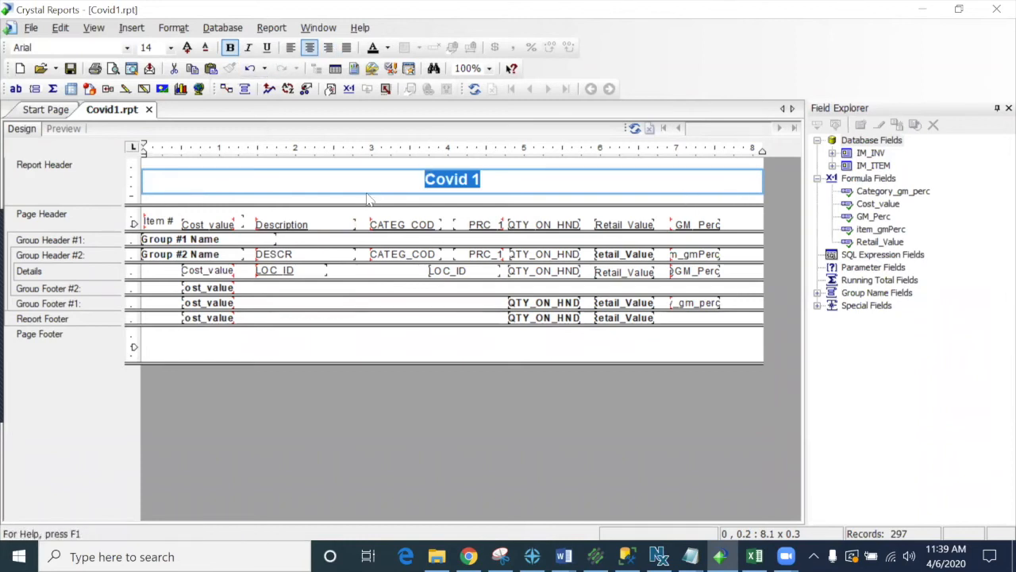
left_click(479, 213)
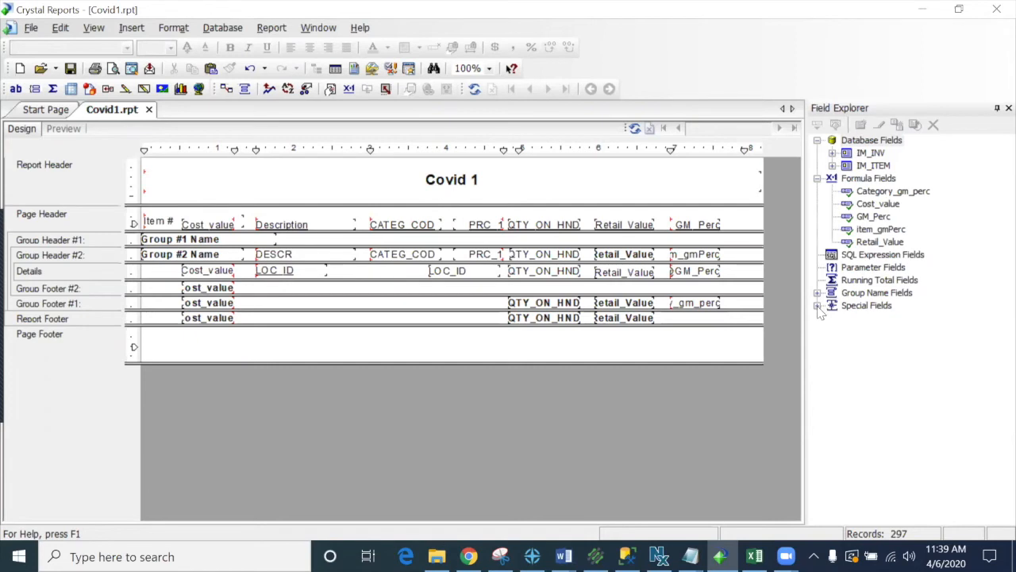
Add the Print Date special field above the title at the start of the Report Header, widened to about 1.0 inch
left_click(818, 306)
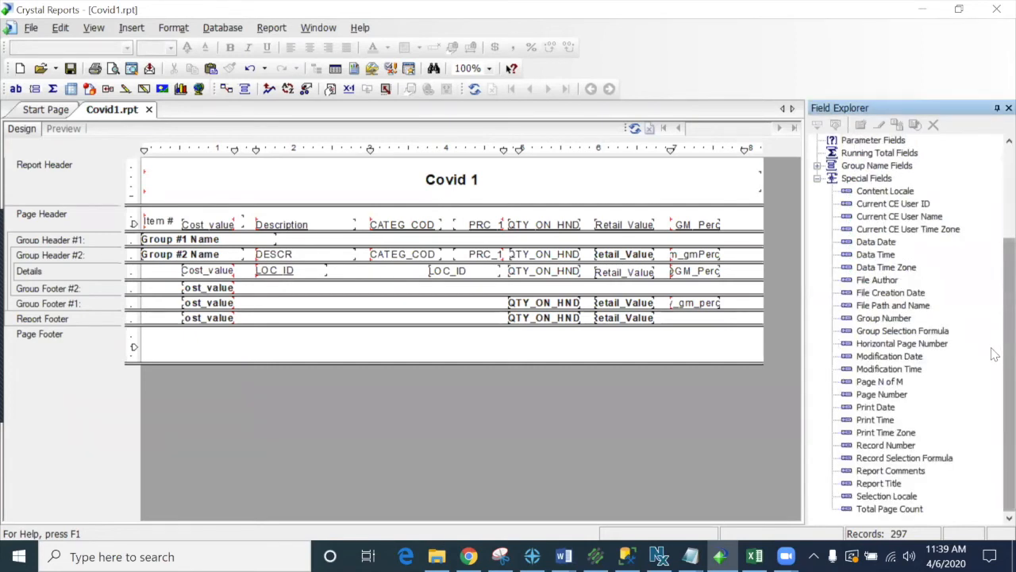
left_click(880, 407)
left_click(887, 394)
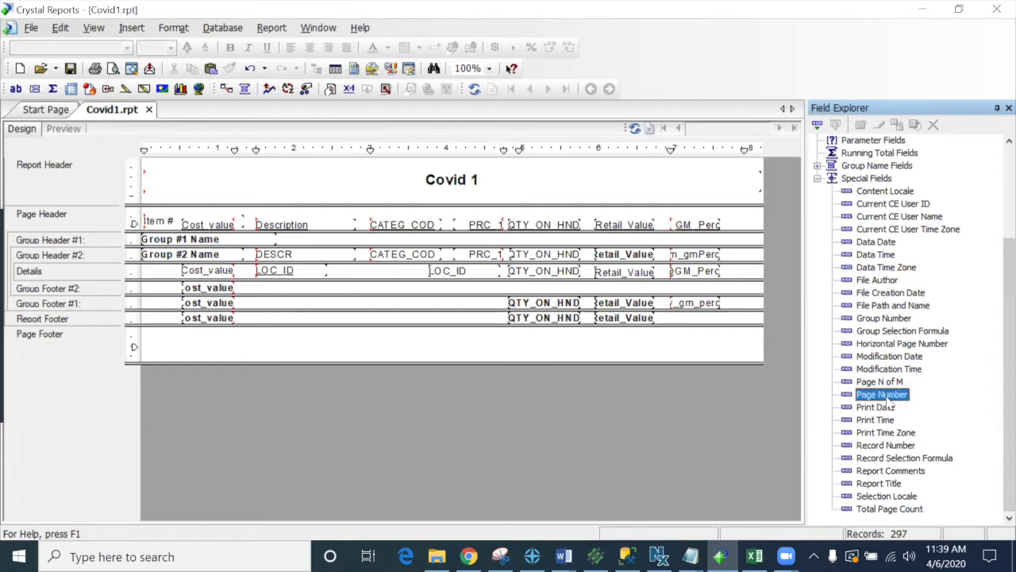
left_click_drag(880, 406, 148, 165)
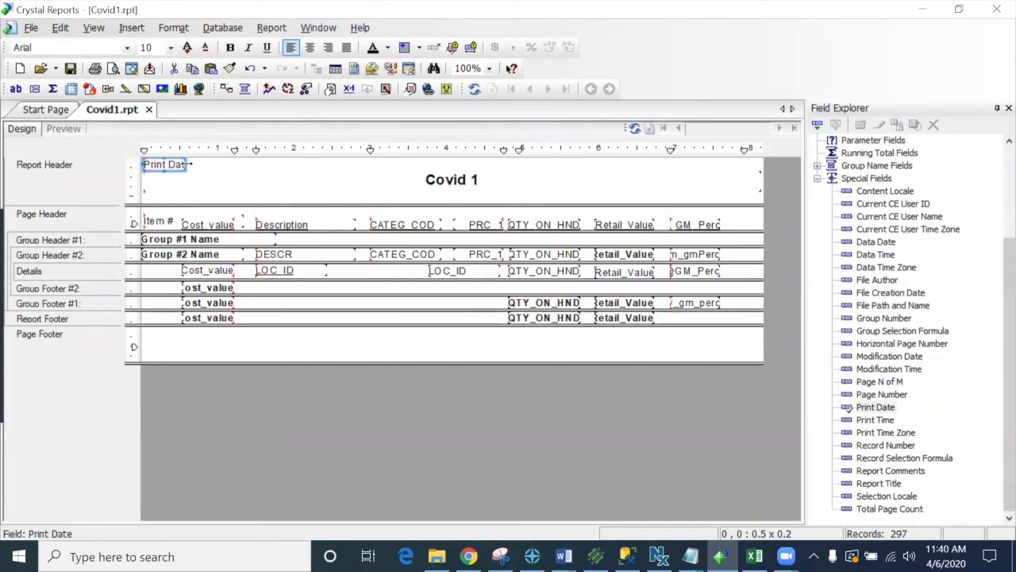
left_click_drag(187, 163, 223, 164)
Set the Print Date field's date style to 3/1/99
right_click(189, 164)
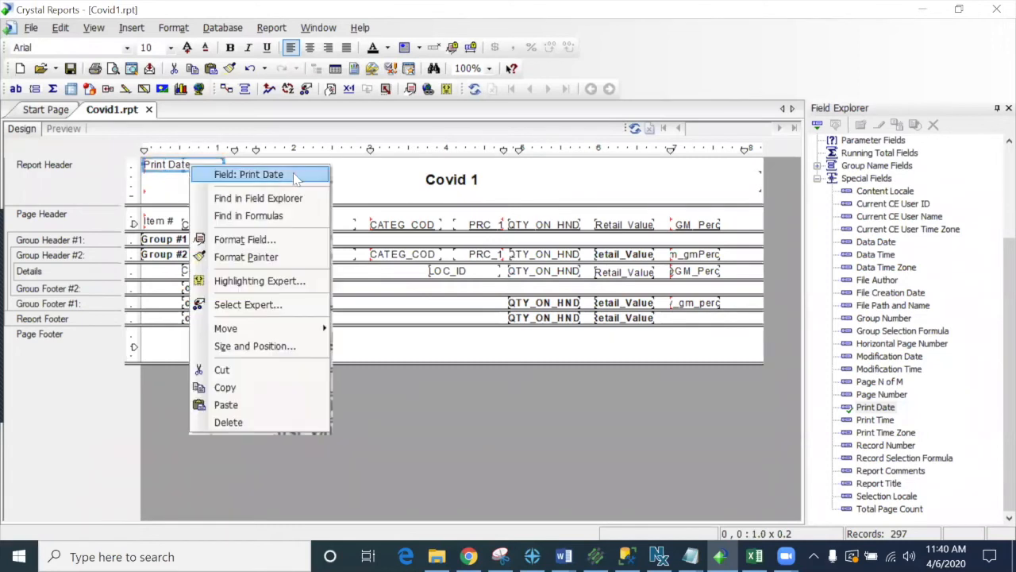
left_click(270, 241)
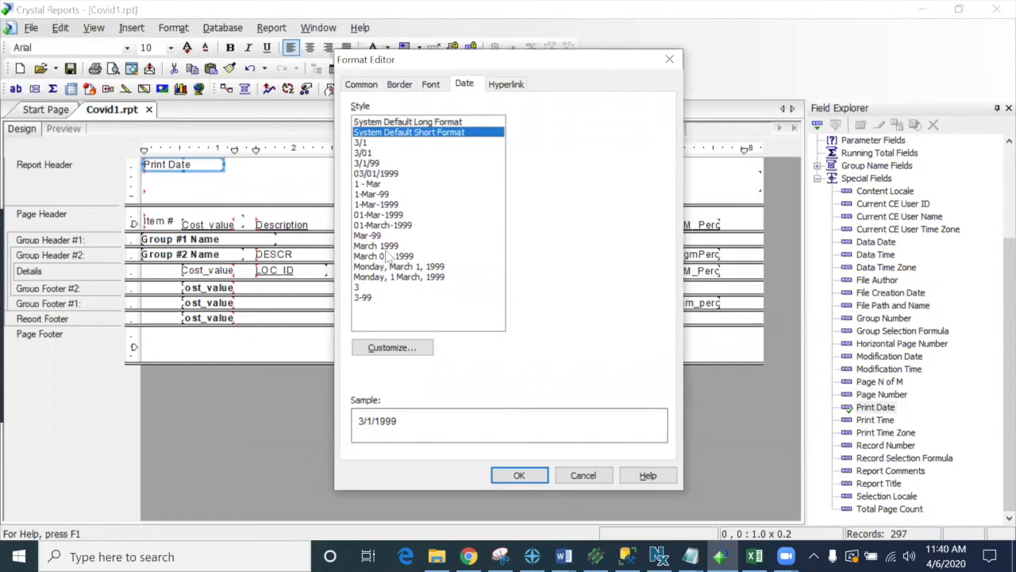
left_click(373, 164)
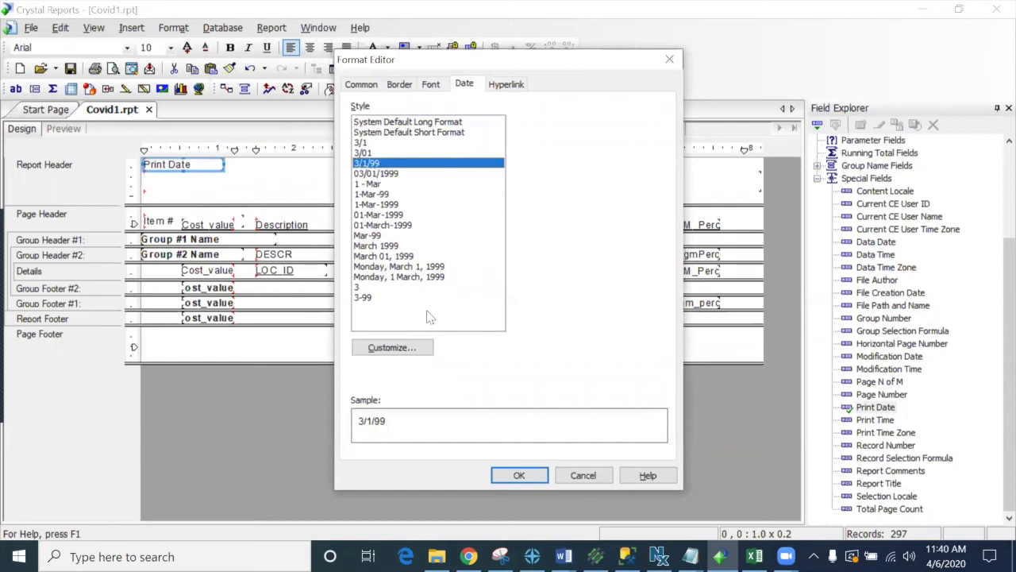
left_click(520, 476)
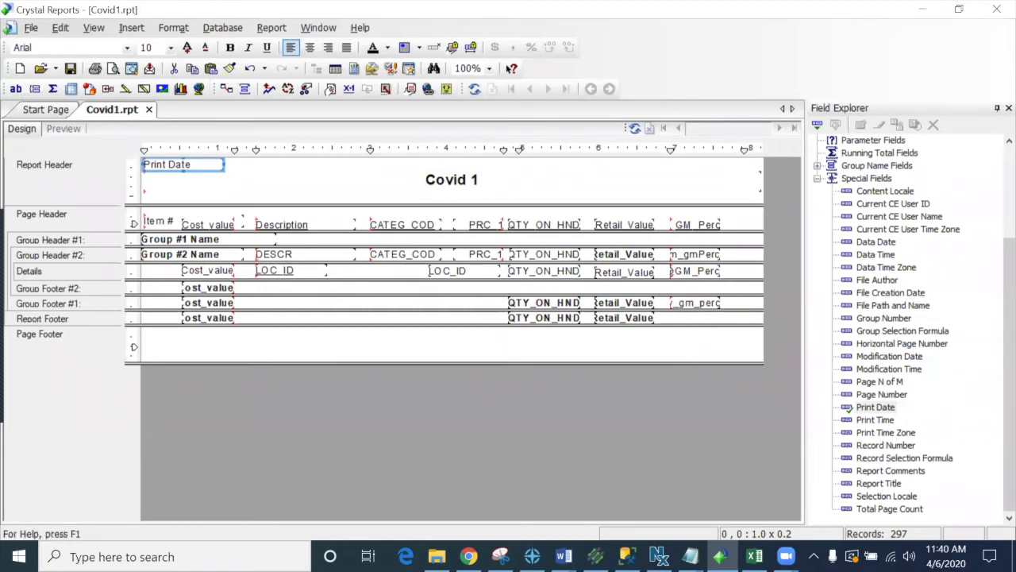
Add a "Page #: " text object about 1.0 by 0.2 inches above the GM_Perc column in the Report Header and embed the Page Number field
left_click(15, 88)
left_click_drag(671, 159, 746, 170)
type("Page #:")
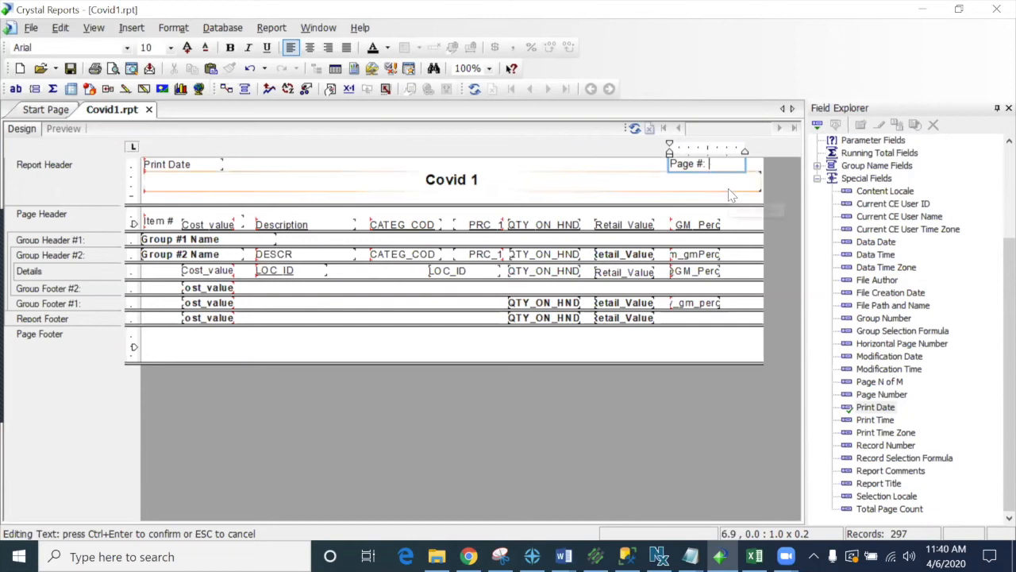
left_click_drag(867, 396, 713, 162)
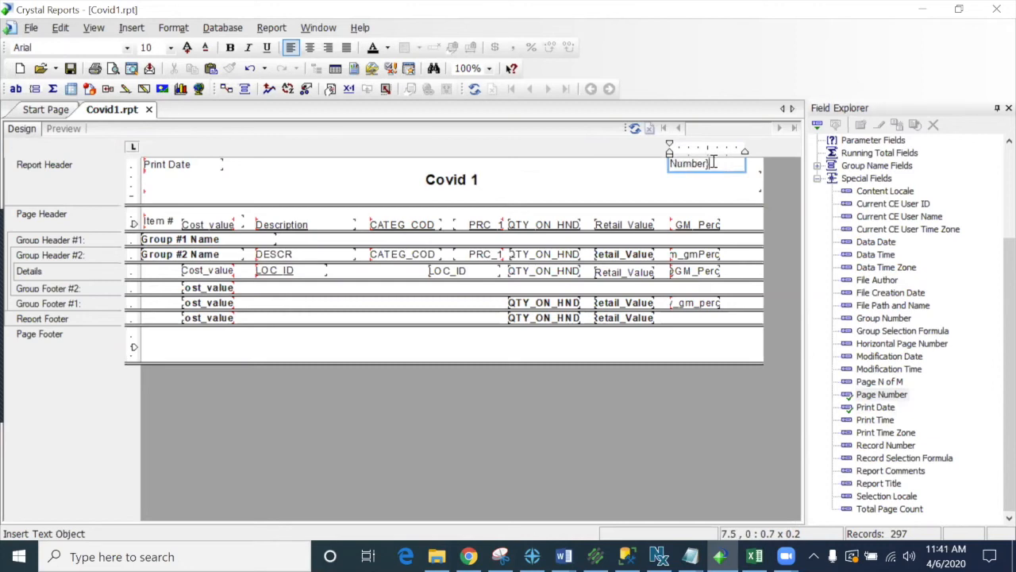
left_click(682, 173)
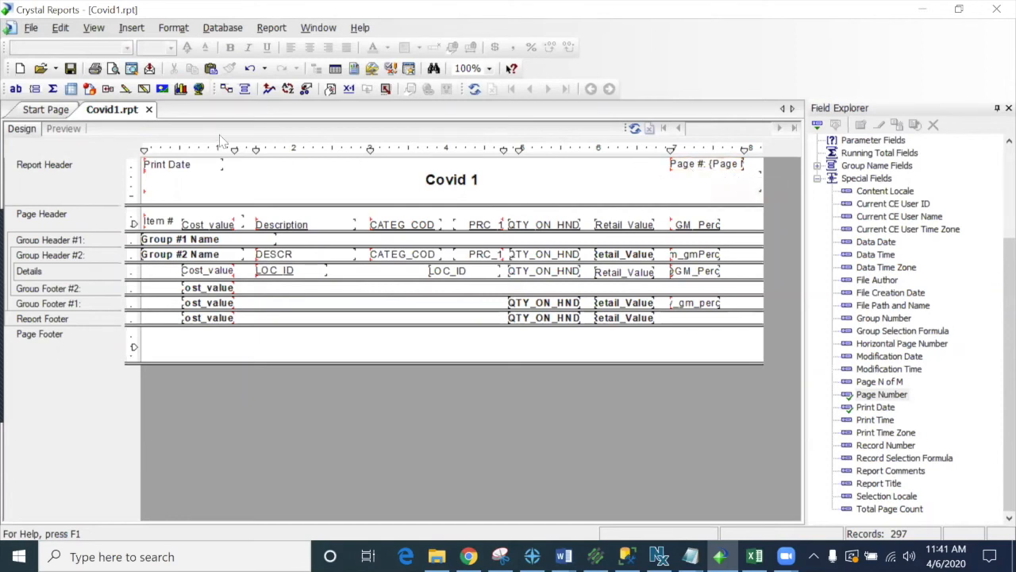
Preview the report and compare the header content on pages 1 and 2
left_click(58, 130)
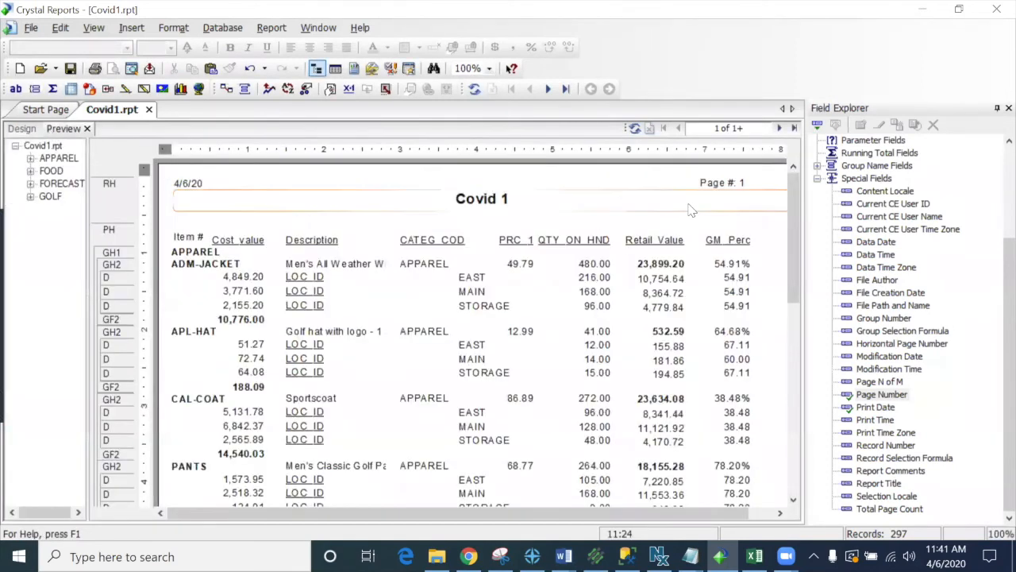
left_click(779, 128)
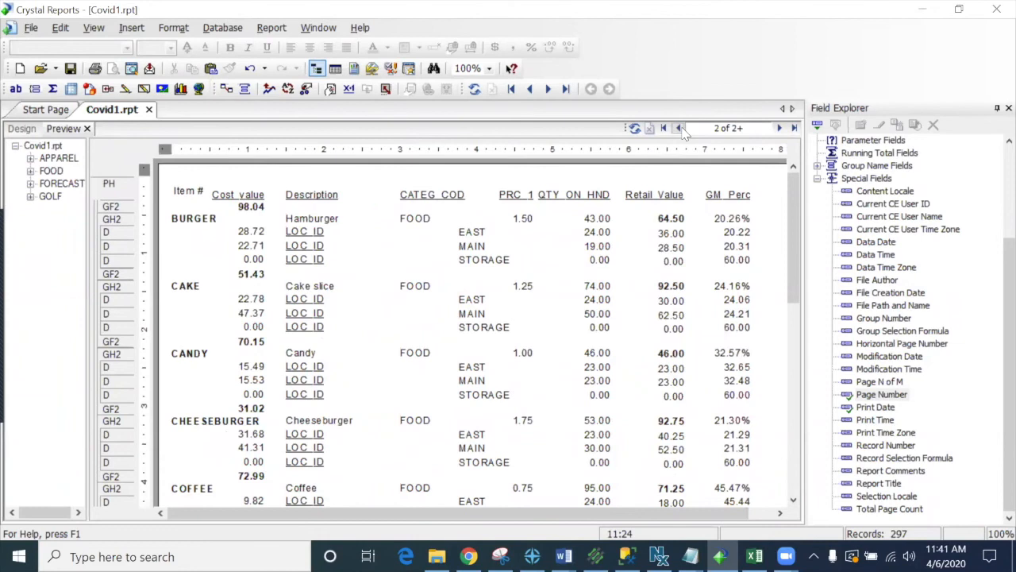
left_click(681, 130)
left_click(208, 185)
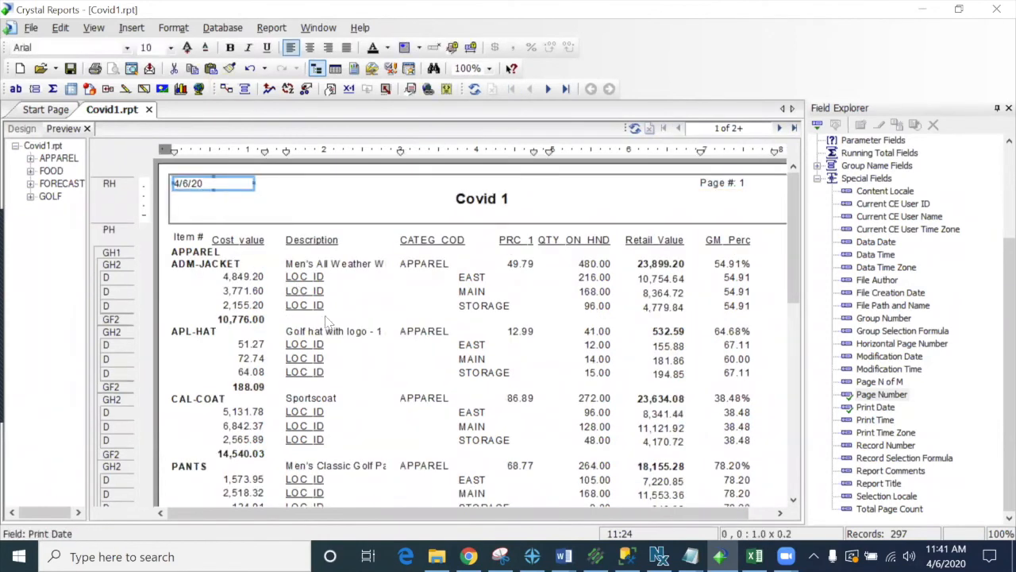
In the report design, make the Page Header section slightly taller and align the Item # heading with the other column headings
left_click(21, 128)
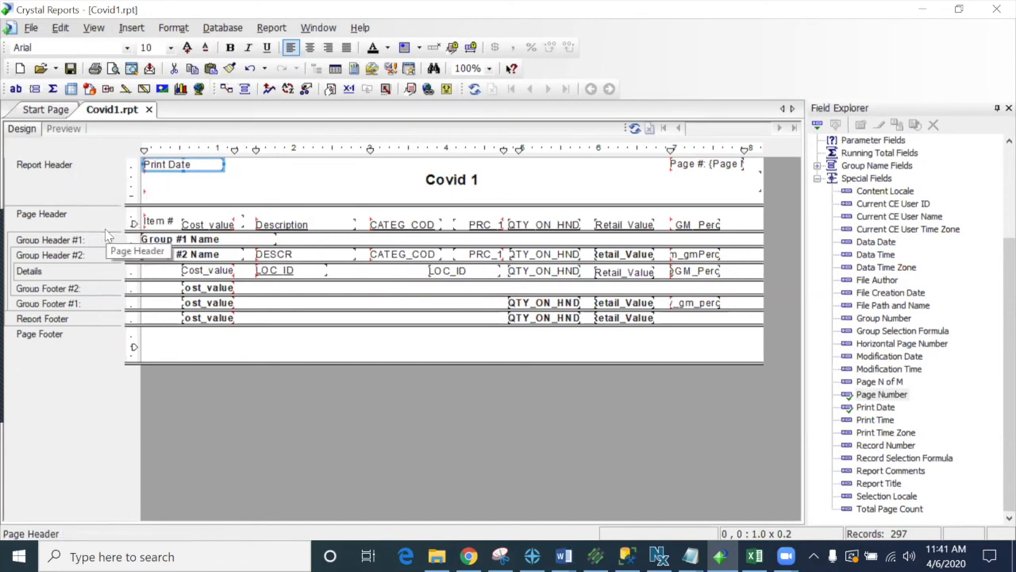
left_click_drag(158, 226, 130, 237)
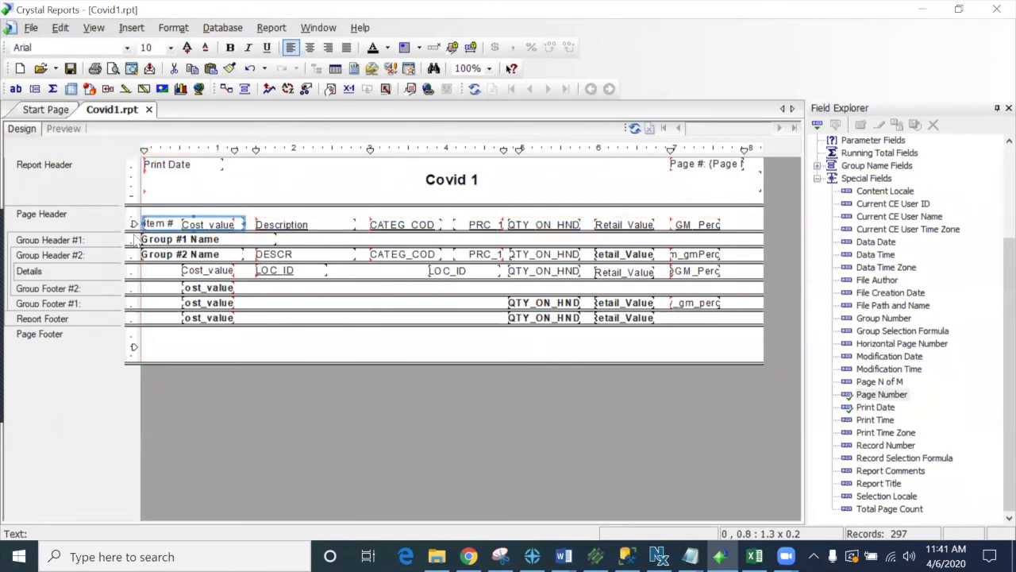
left_click_drag(134, 231, 135, 238)
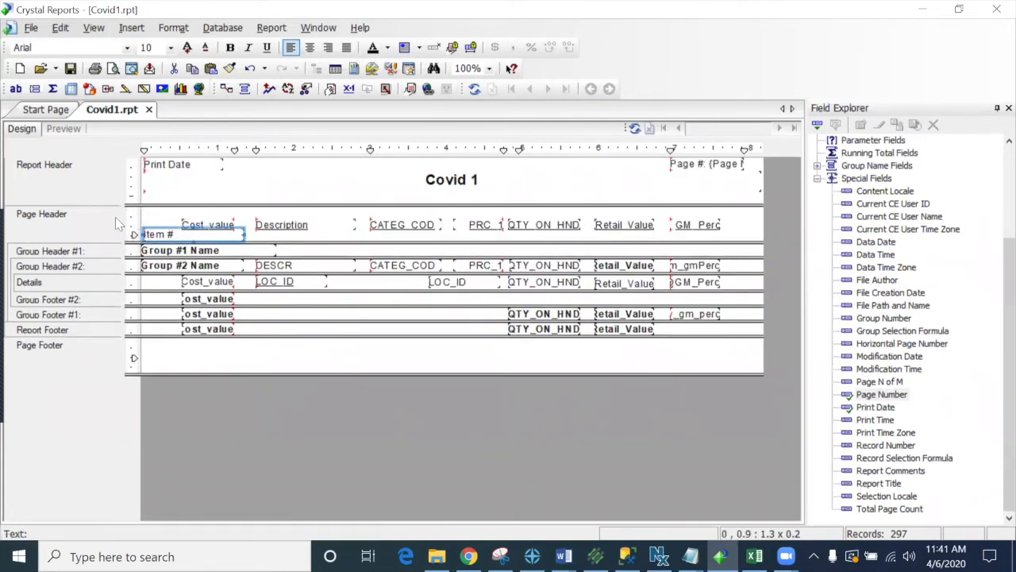
mouse_move(154, 237)
left_mouse_down()
mouse_move(163, 240)
mouse_move(135, 243)
mouse_move(161, 231)
left_mouse_up()
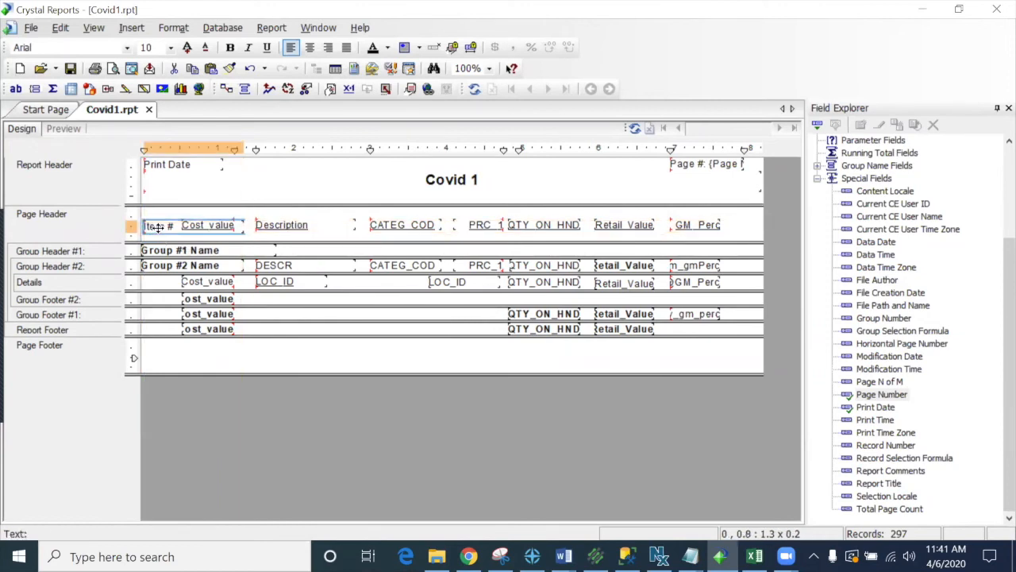
Select all objects in the Page Header section and move the column headings down slightly to free space above them
right_click(81, 228)
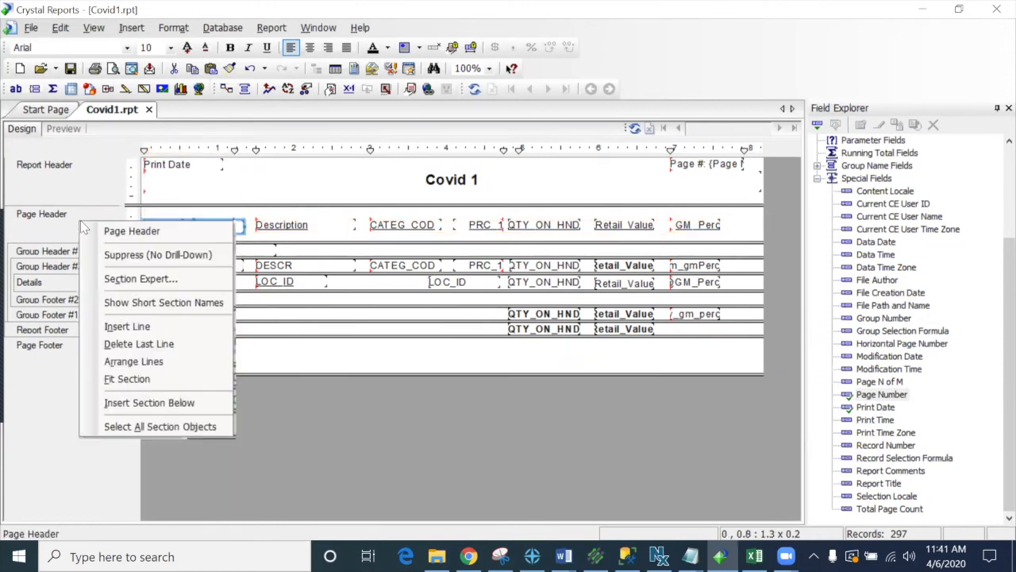
left_click(118, 430)
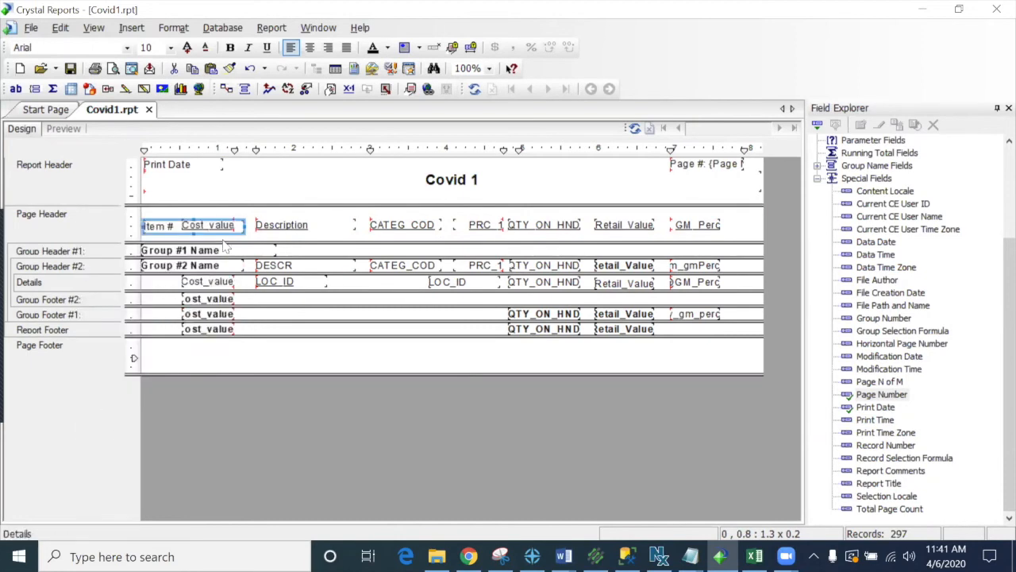
left_click(262, 216)
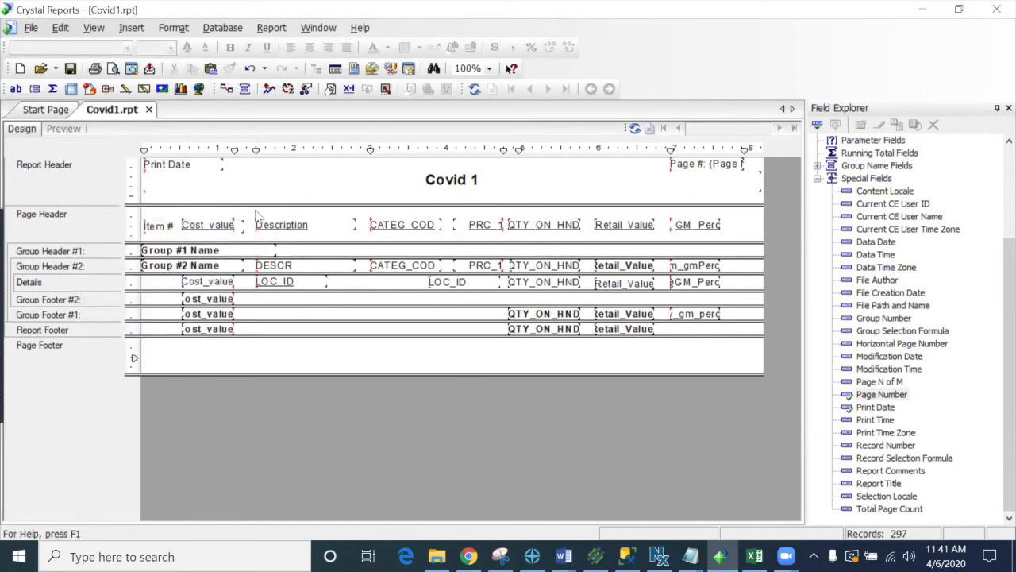
right_click(101, 228)
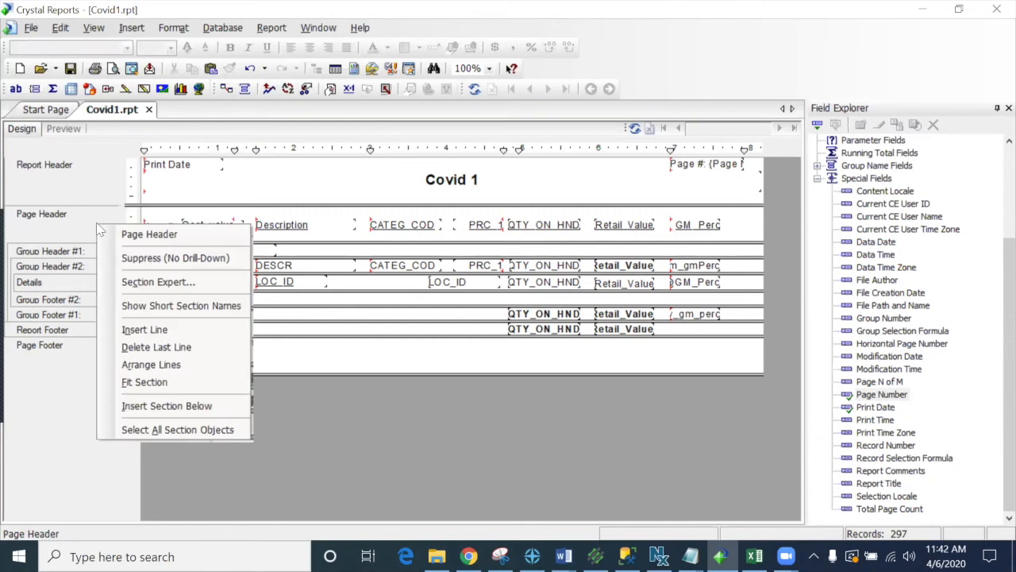
left_click(152, 429)
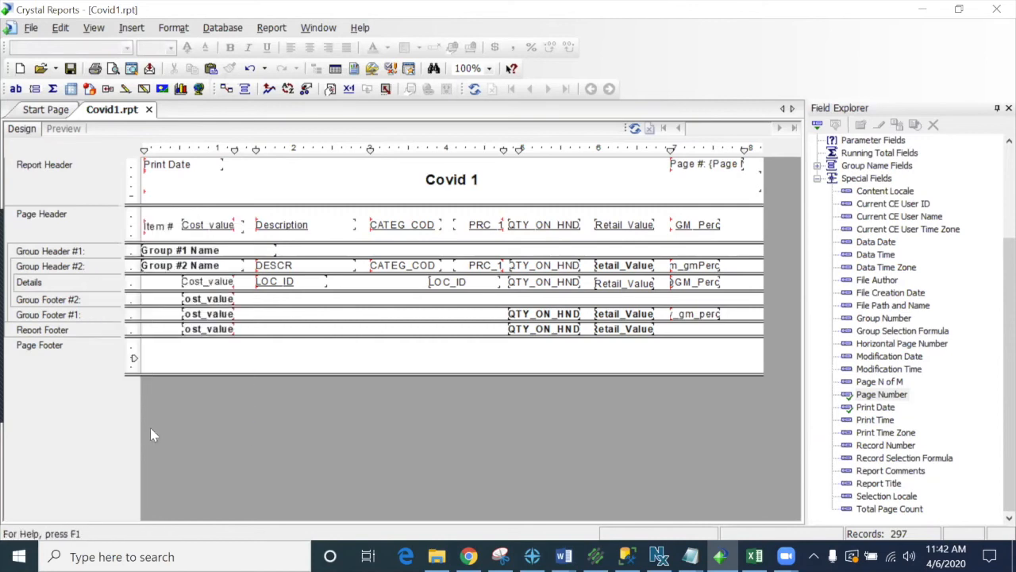
right_click(62, 227)
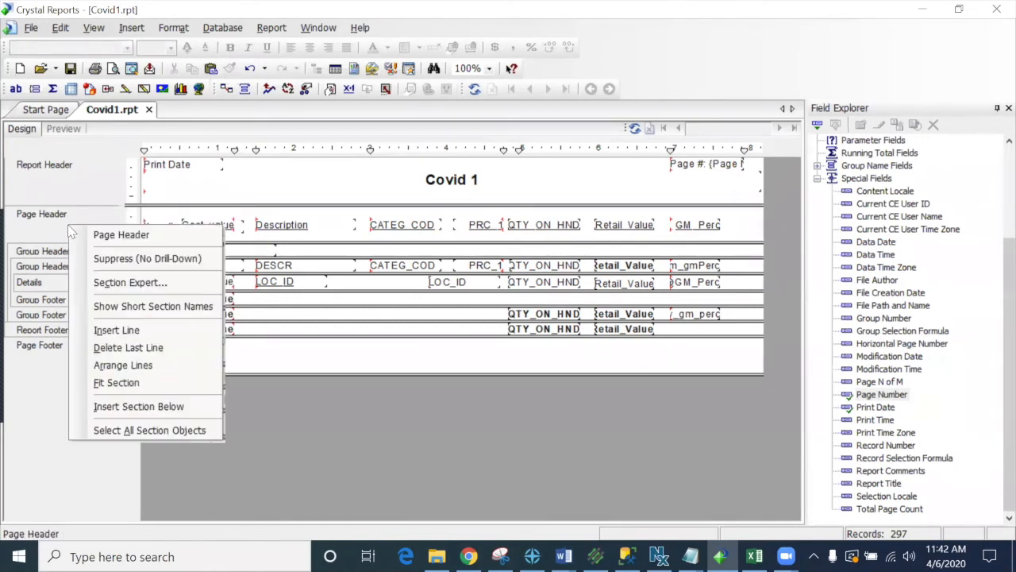
left_click(108, 430)
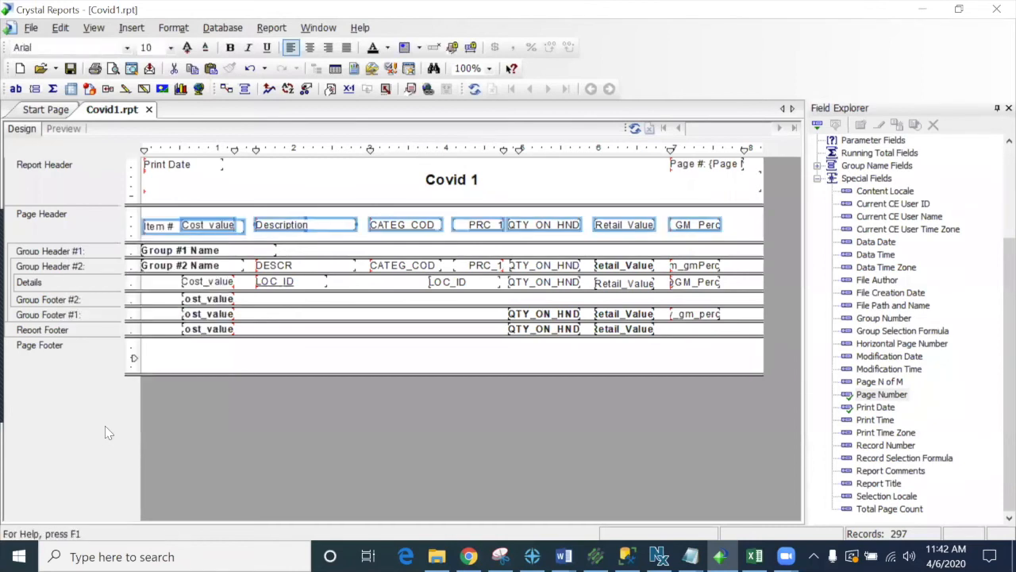
left_click_drag(166, 224, 163, 230)
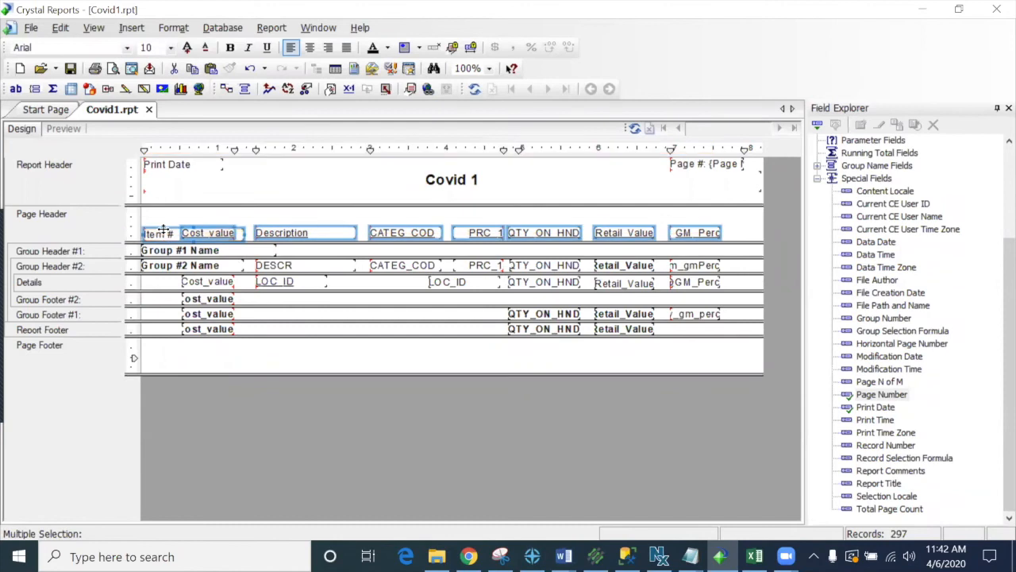
left_click(170, 223)
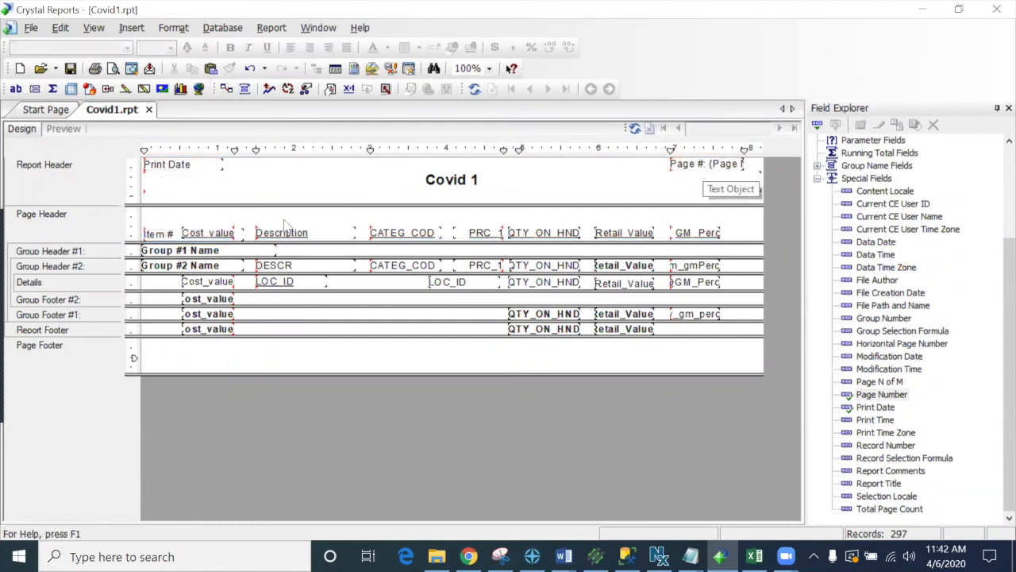
Copy the Print Date field and the Page # text object from the Report Header into the Page Header, above the Item # and GM_Perc headings
left_click(178, 164)
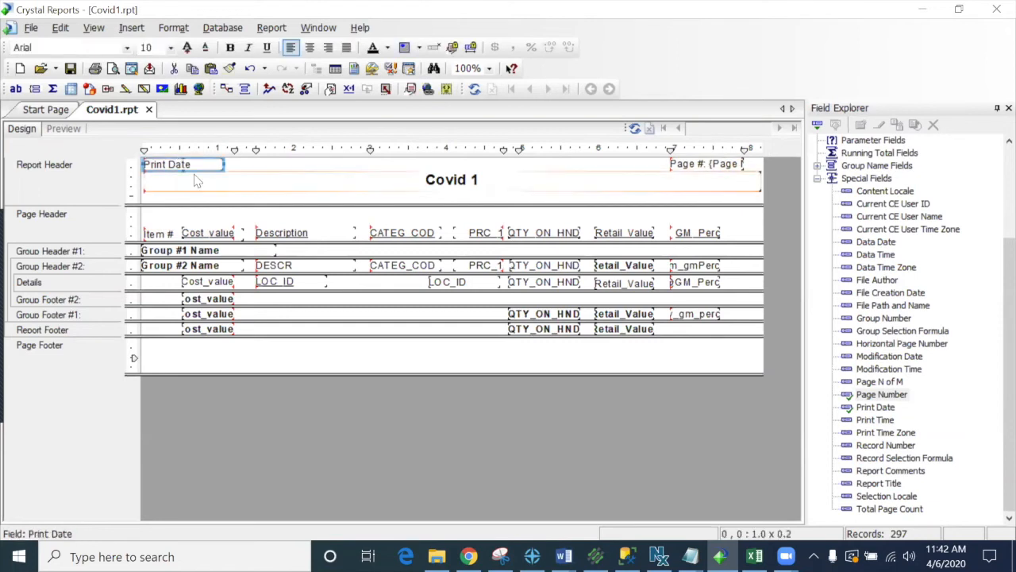
left_click(153, 219)
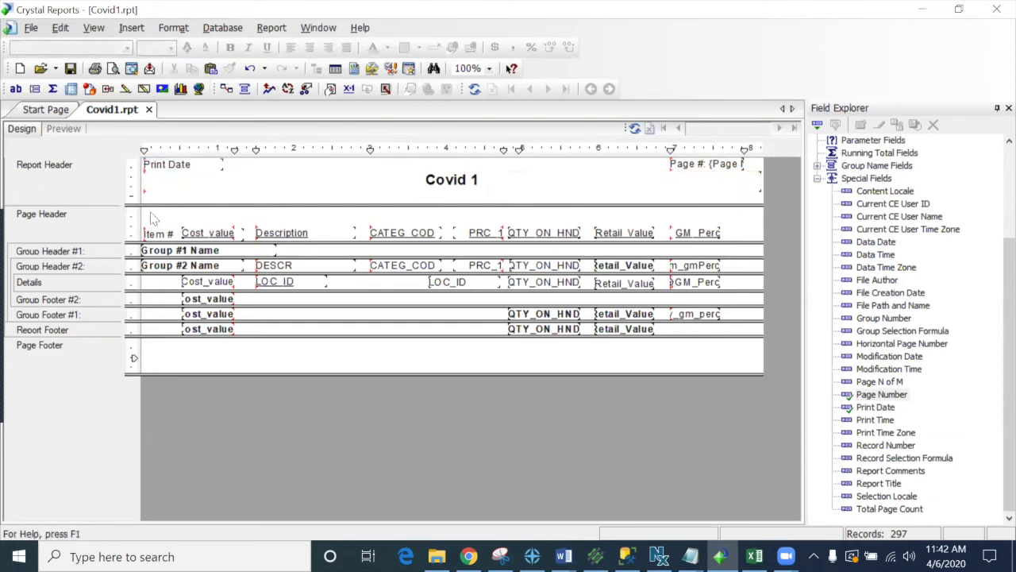
key("ctrl+v")
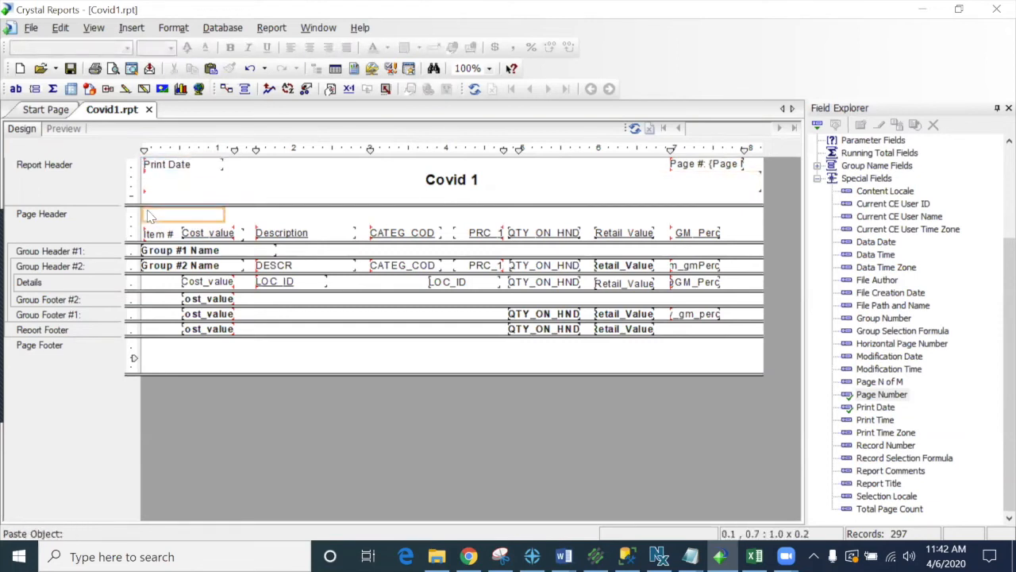
left_click(148, 216)
left_click(696, 163)
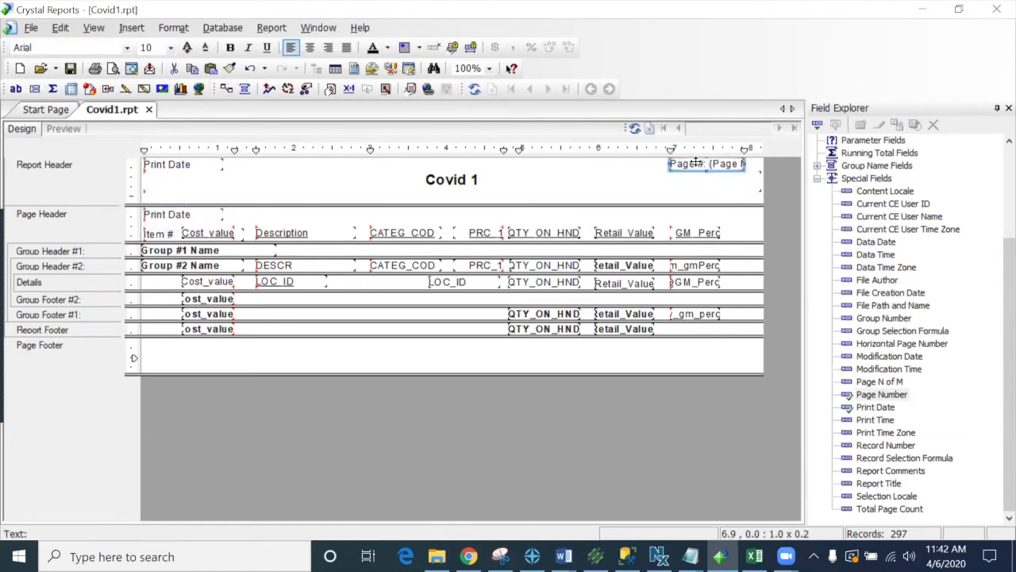
left_click(679, 216)
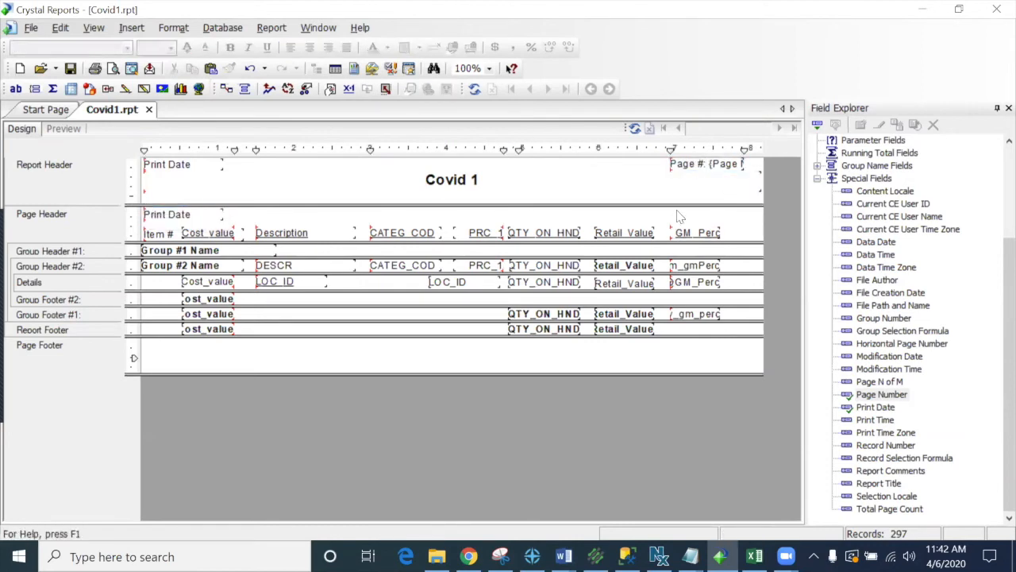
key("ctrl+v")
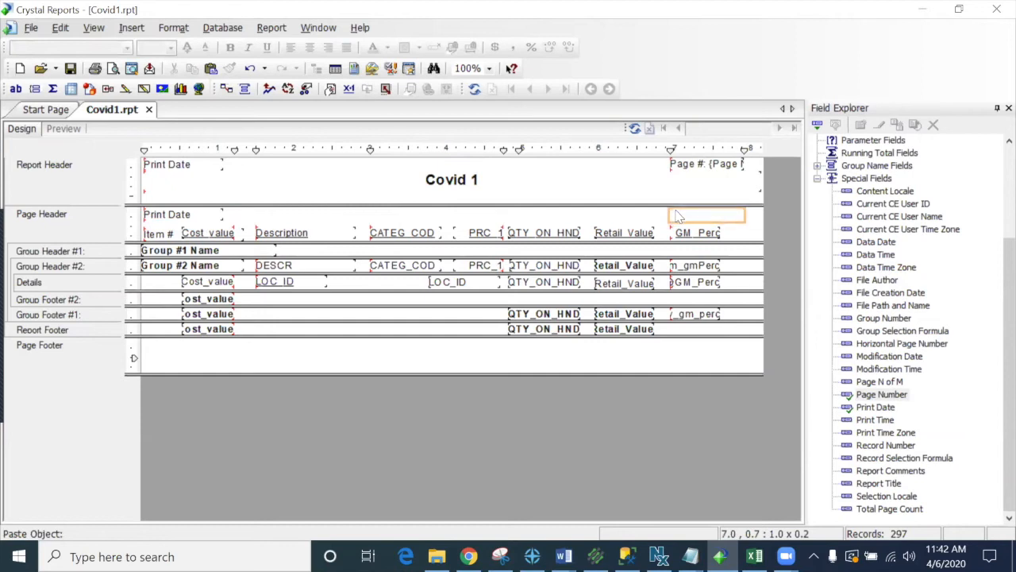
left_click(679, 216)
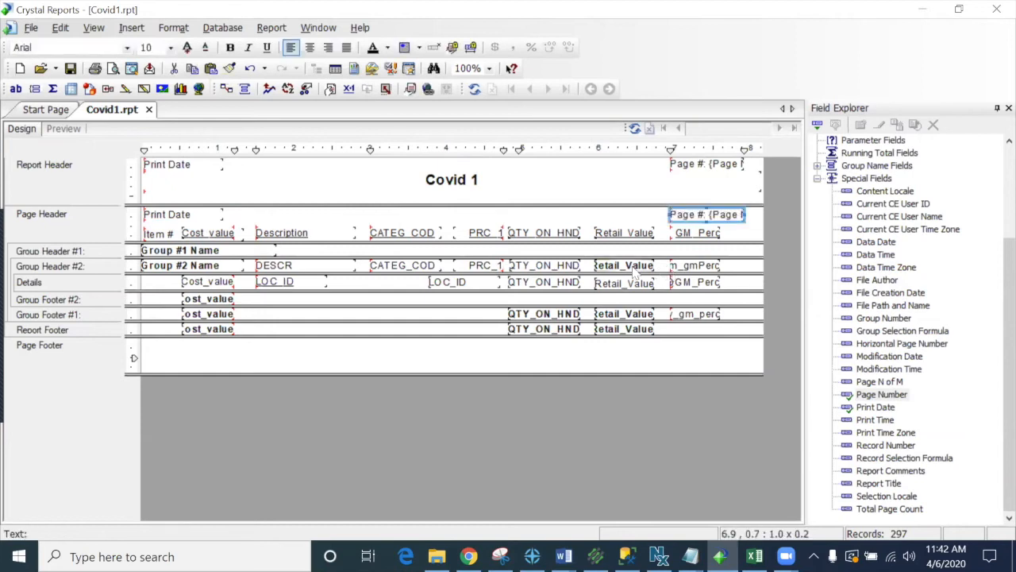
Preview the report and compare the date and page number in the headers of pages 1 and 2
left_click(64, 129)
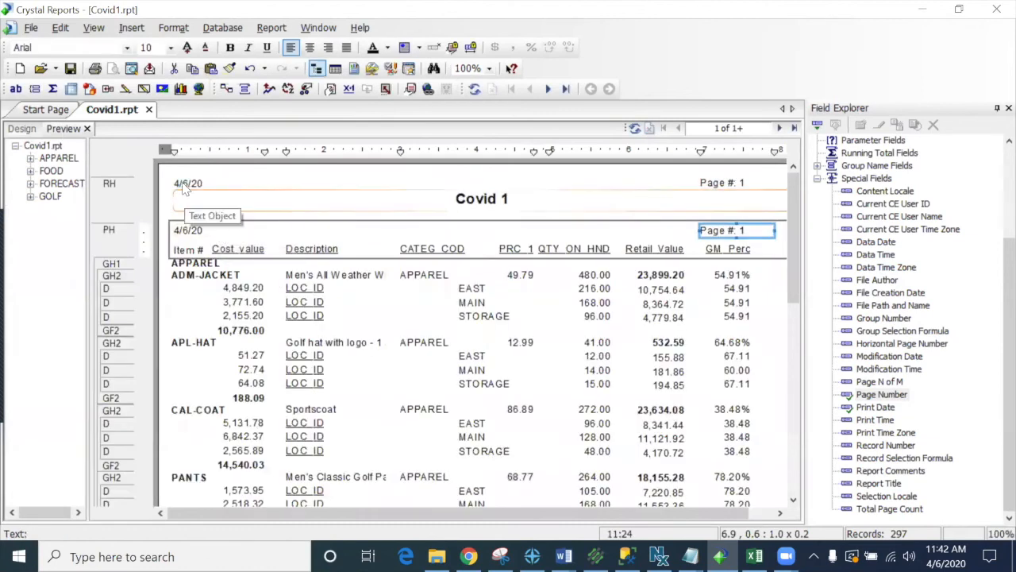
left_click(182, 231)
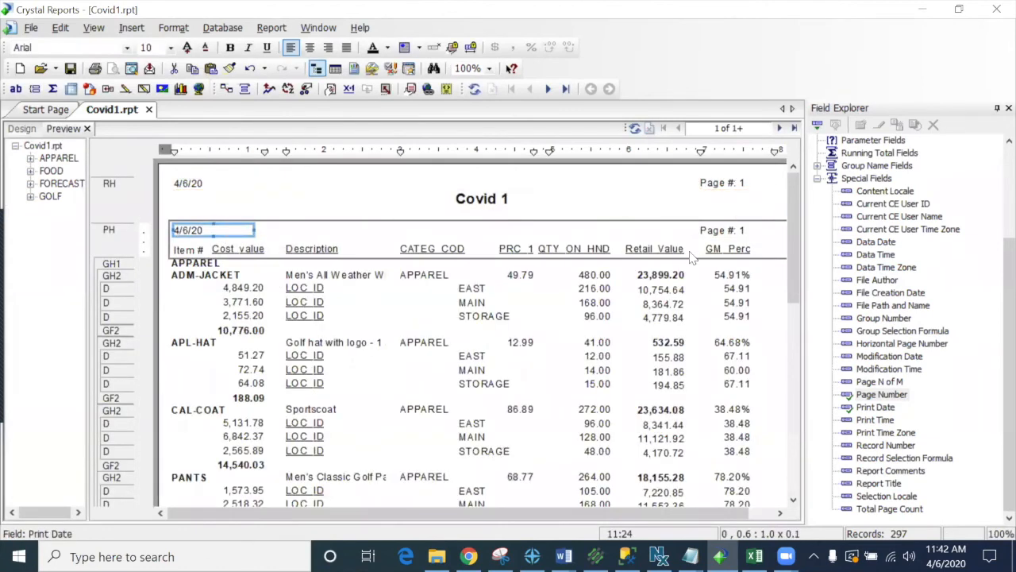
left_click(780, 129)
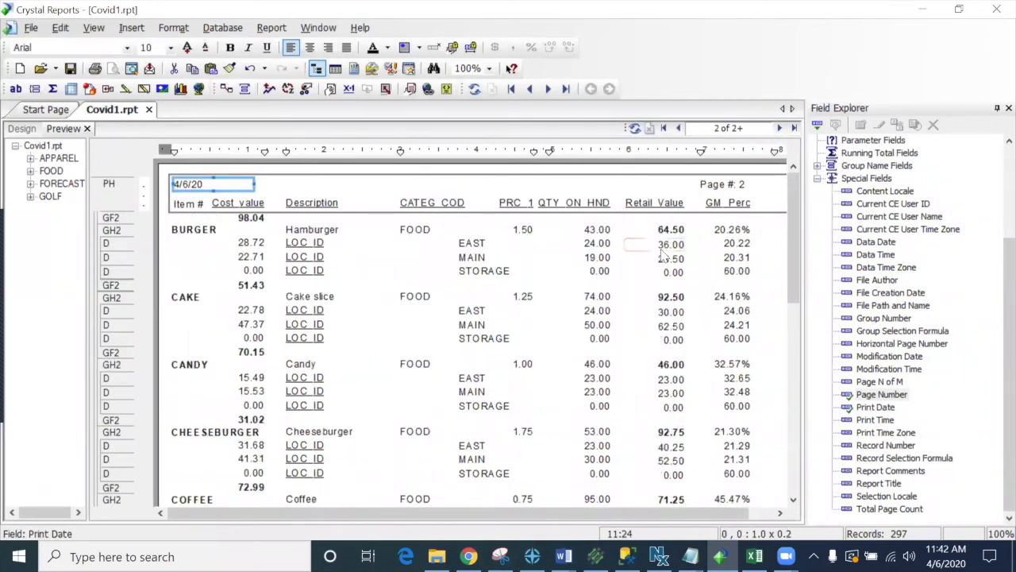
left_click(191, 214)
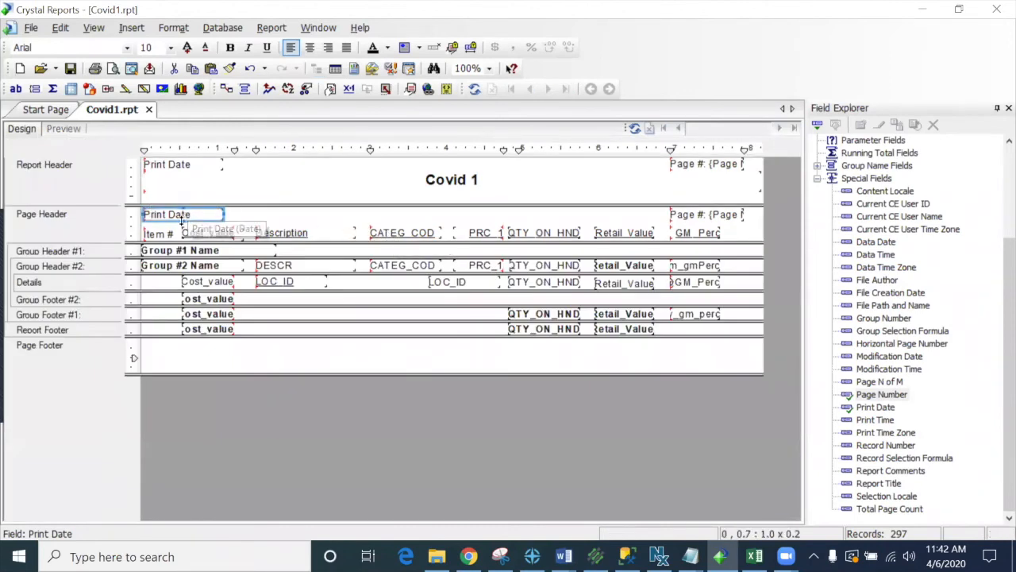
left_click(713, 220)
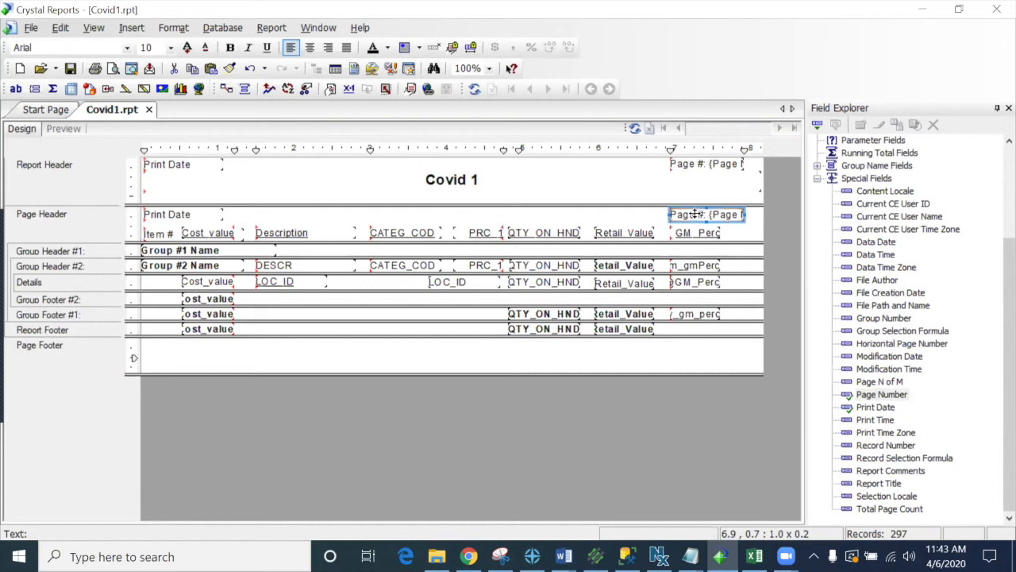
right_click(696, 214)
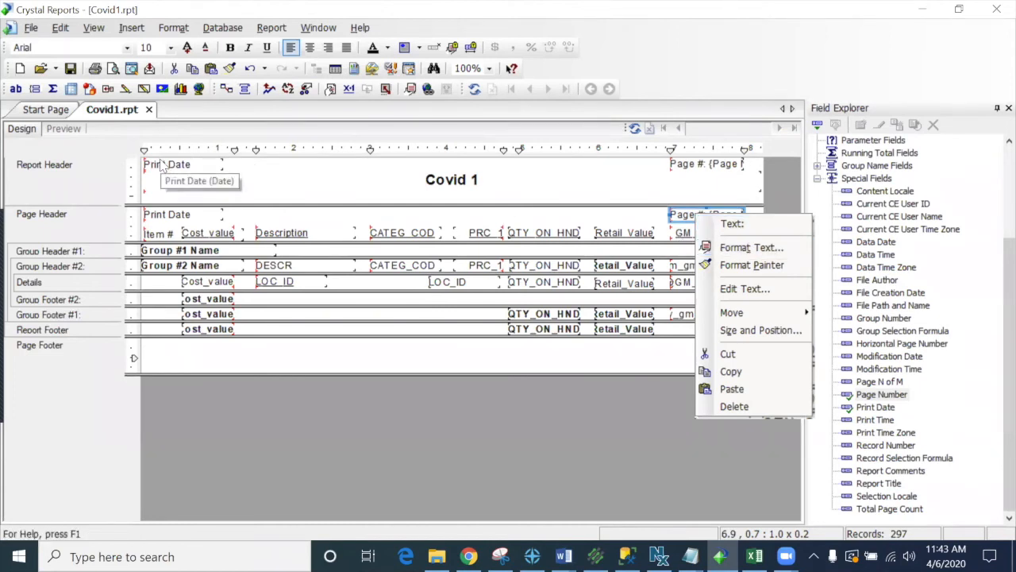
left_click(627, 220)
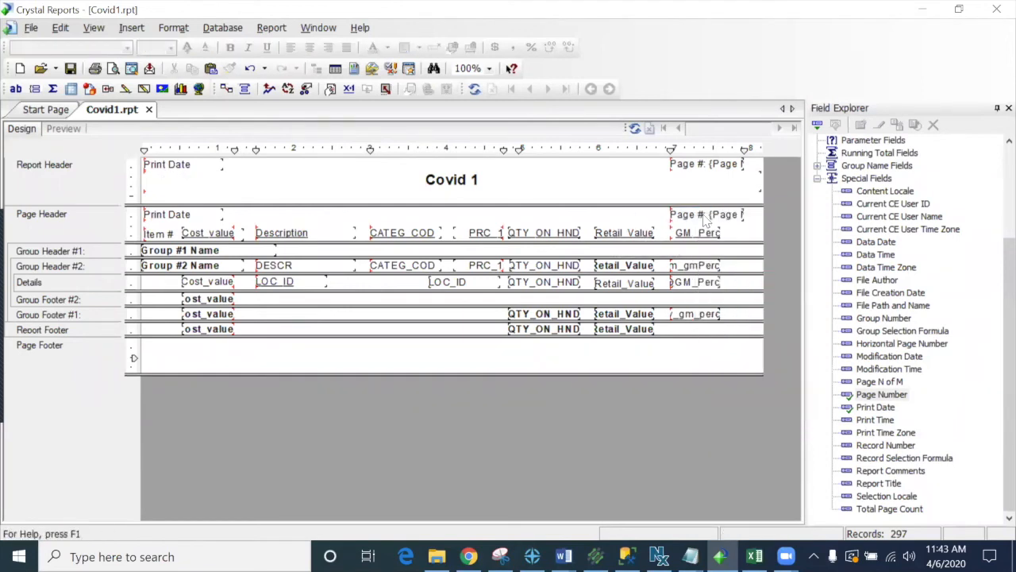
Format the Page Header's Print Date field and Page # text object together, entering pagenumber=1 as the condition formula for Suppress
left_click(704, 219)
left_click(169, 214, "ctrl")
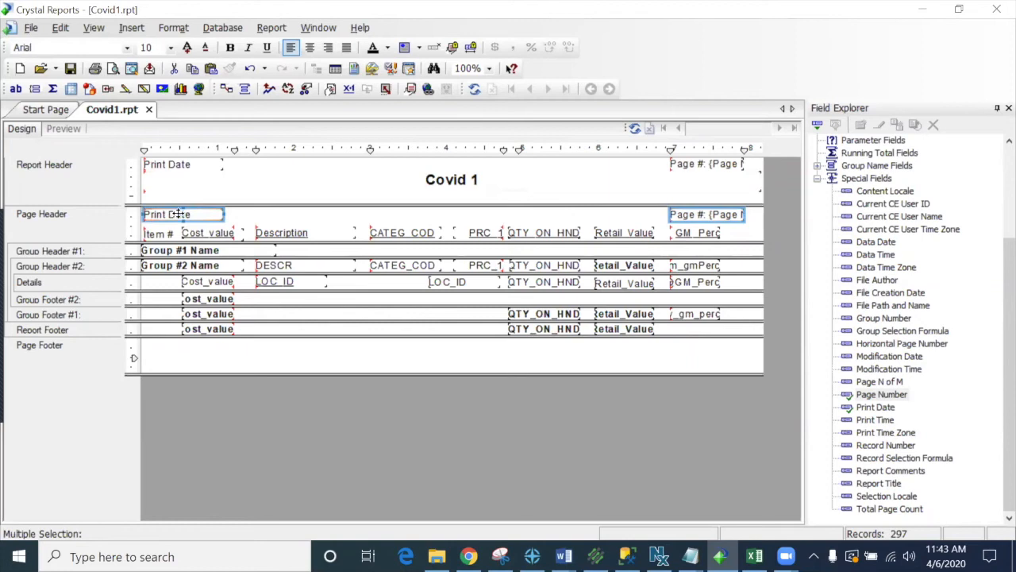
right_click(178, 215)
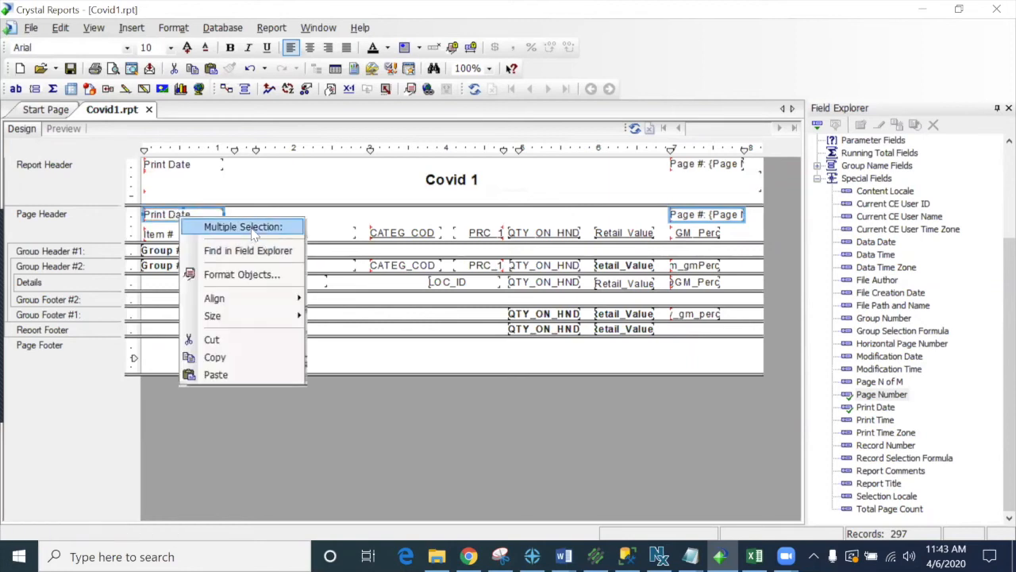
left_click(237, 274)
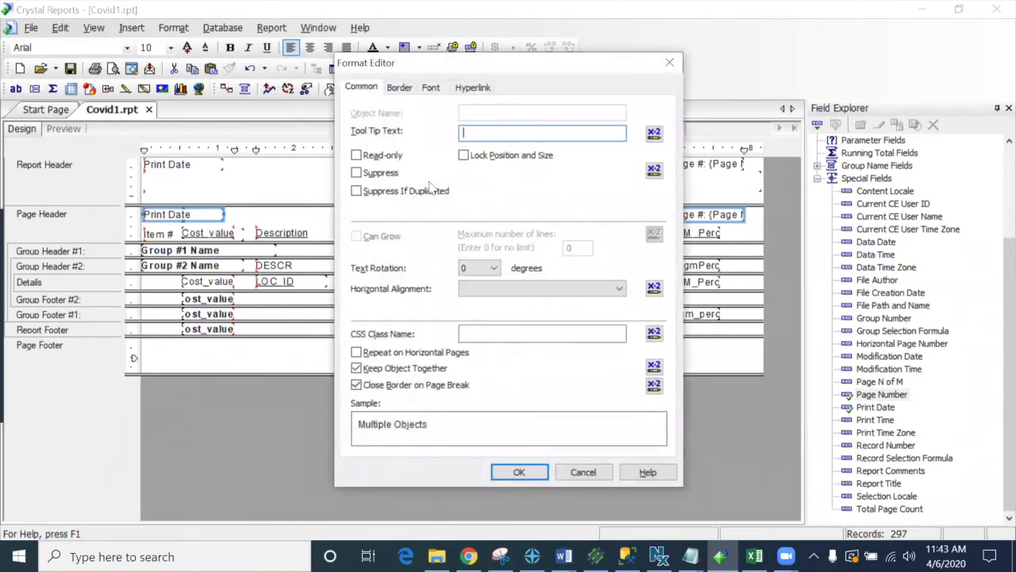
left_click(358, 175)
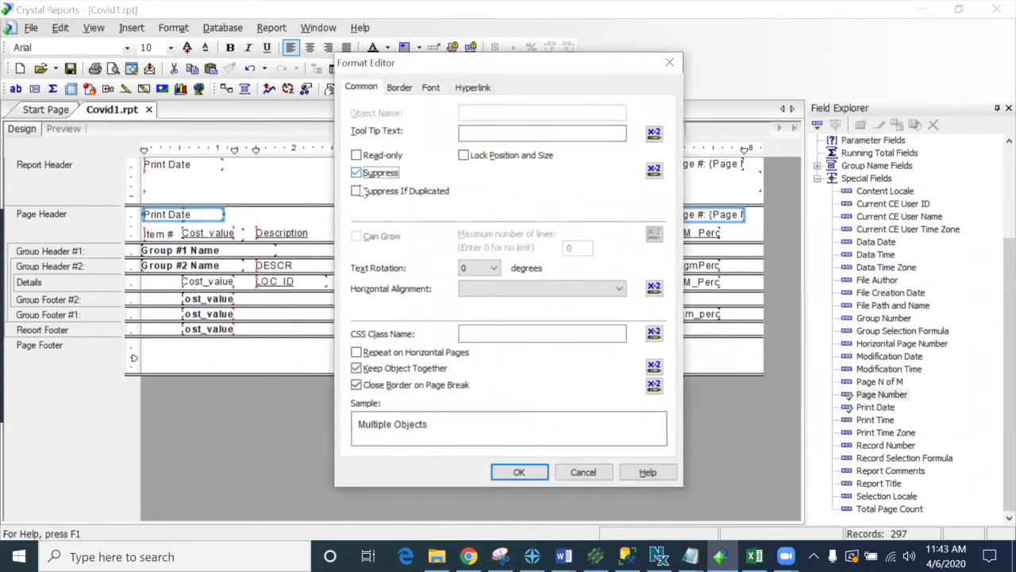
left_click(358, 173)
left_click(357, 173)
left_click(655, 173)
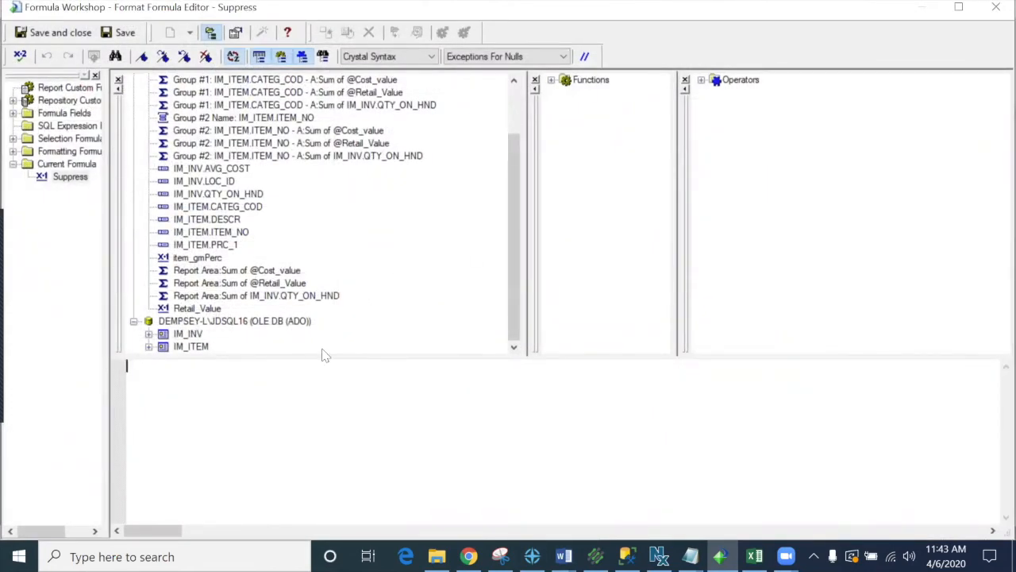
type("pagenumber=1")
Rebuild the Suppress formula as PageNumber=1, inserting PageNumber from the Print State functions
double_click(558, 80)
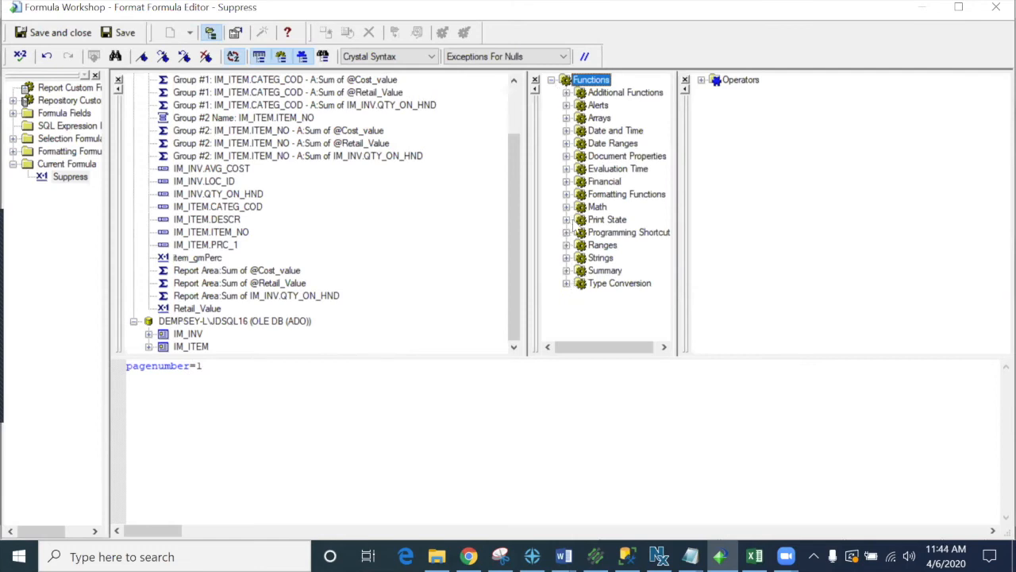
left_click(566, 220)
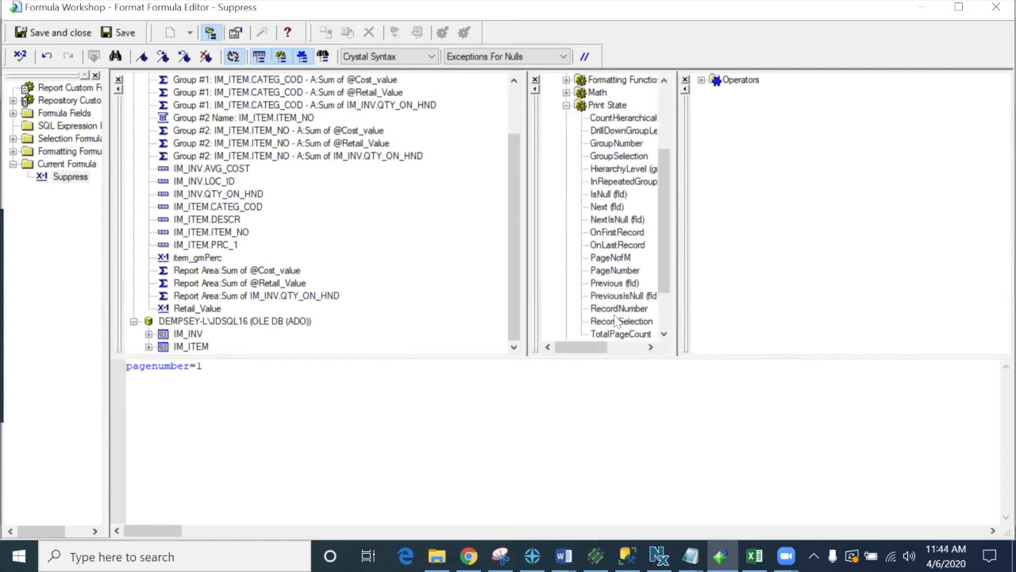
scroll(621, 337, "down", 1)
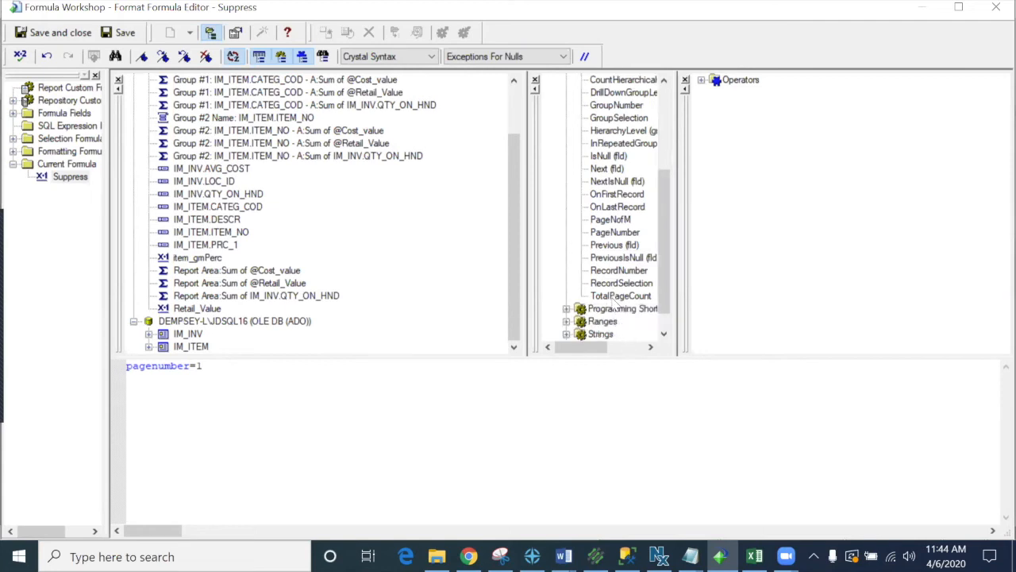
left_click(619, 232)
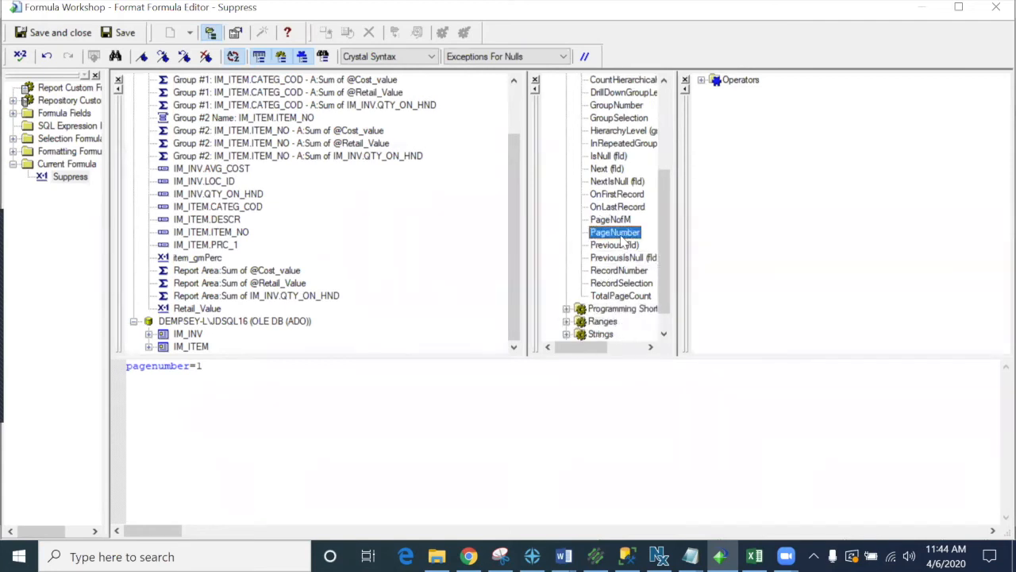
left_click_drag(220, 386, 8, 357)
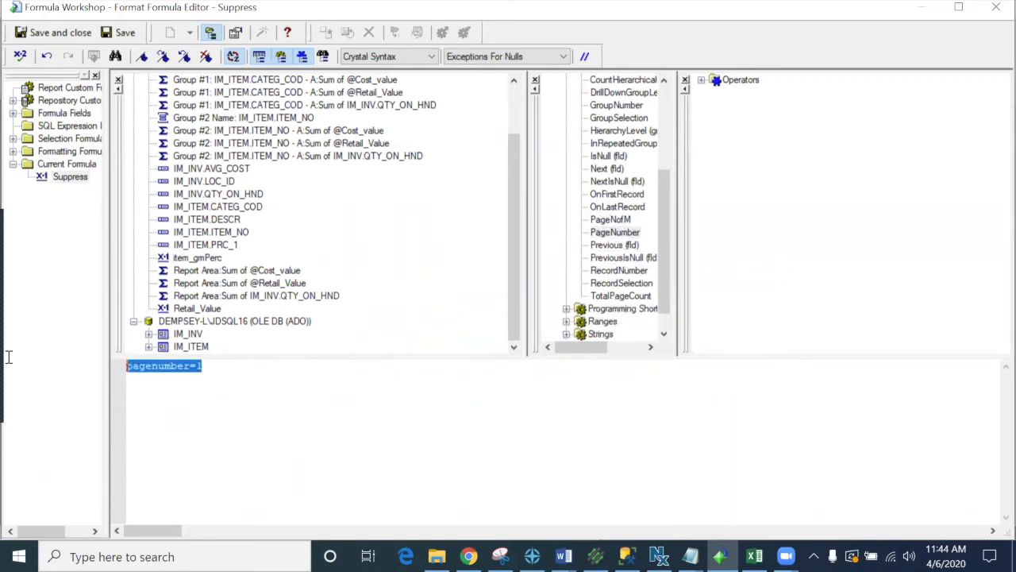
key("Delete")
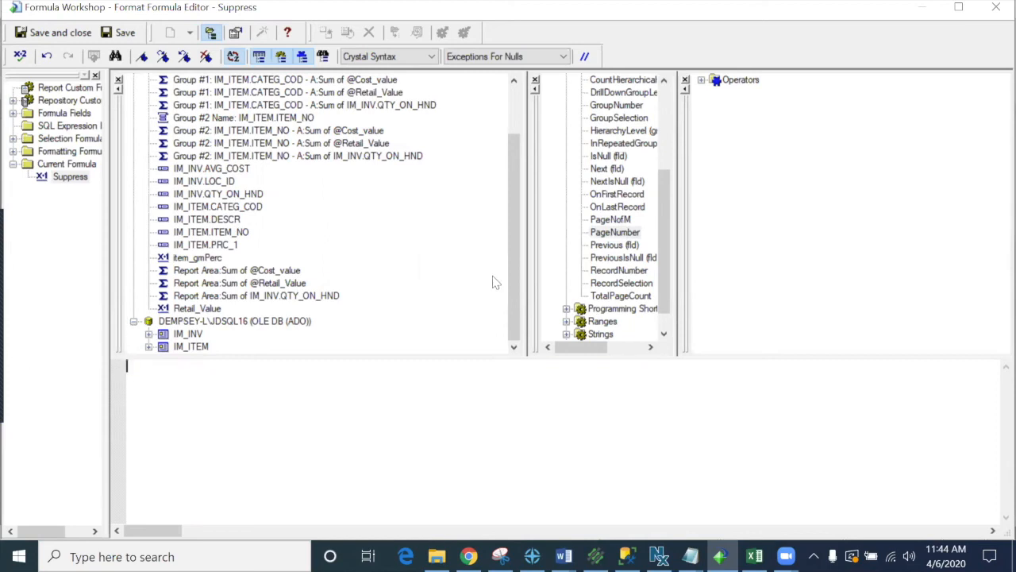
double_click(621, 237)
scroll(622, 240, "down", 1)
type("=1")
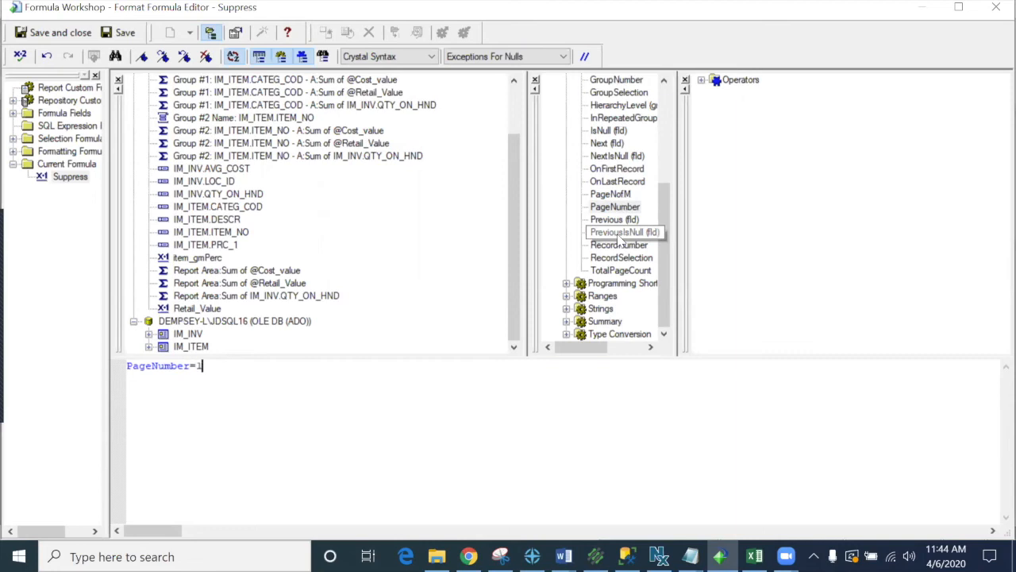
Save the PageNumber=1 Suppress formula and apply the formatting to the Page Header's Print Date and Page # objects
left_click(49, 32)
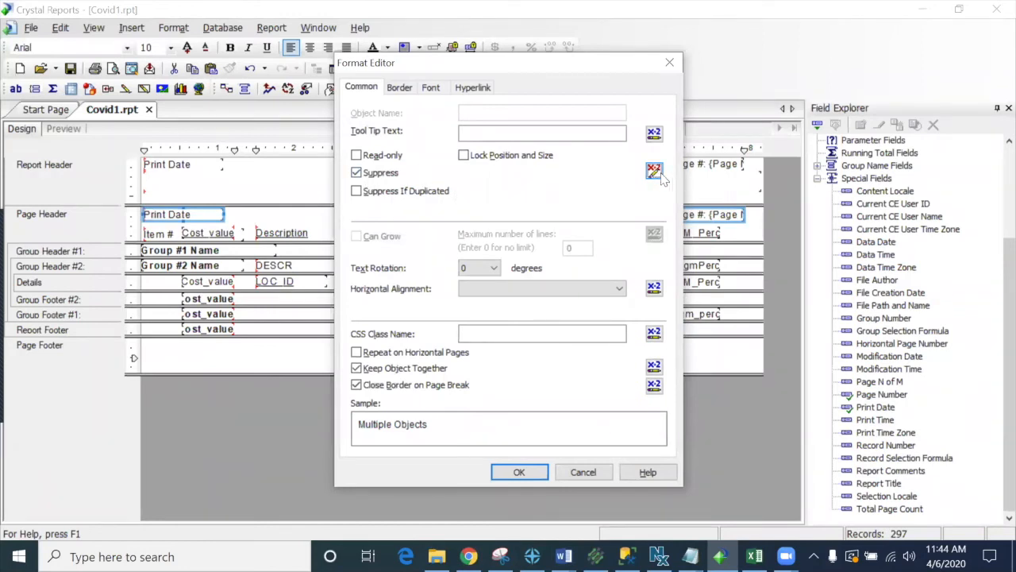
left_click(519, 472)
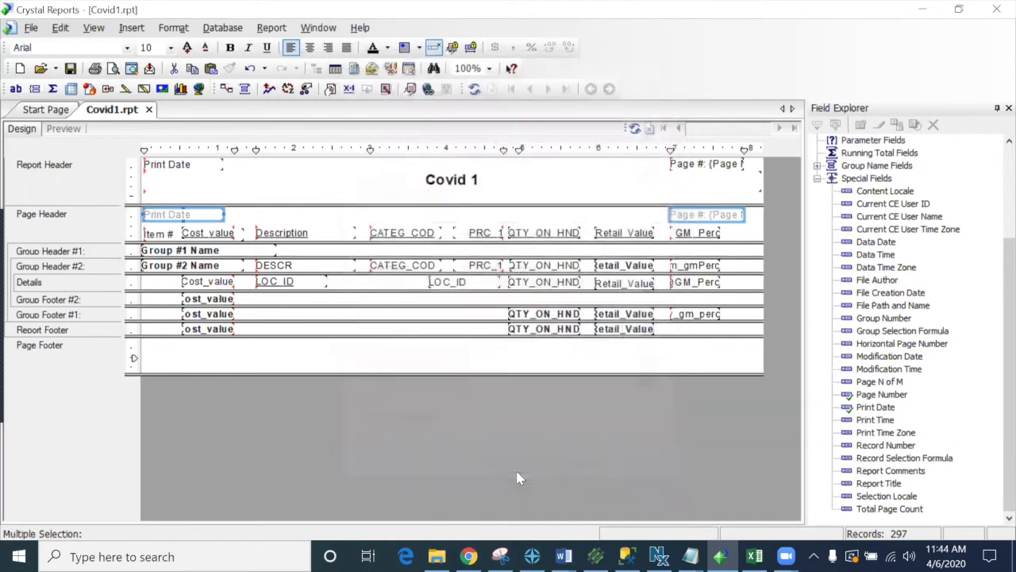
left_click(284, 213)
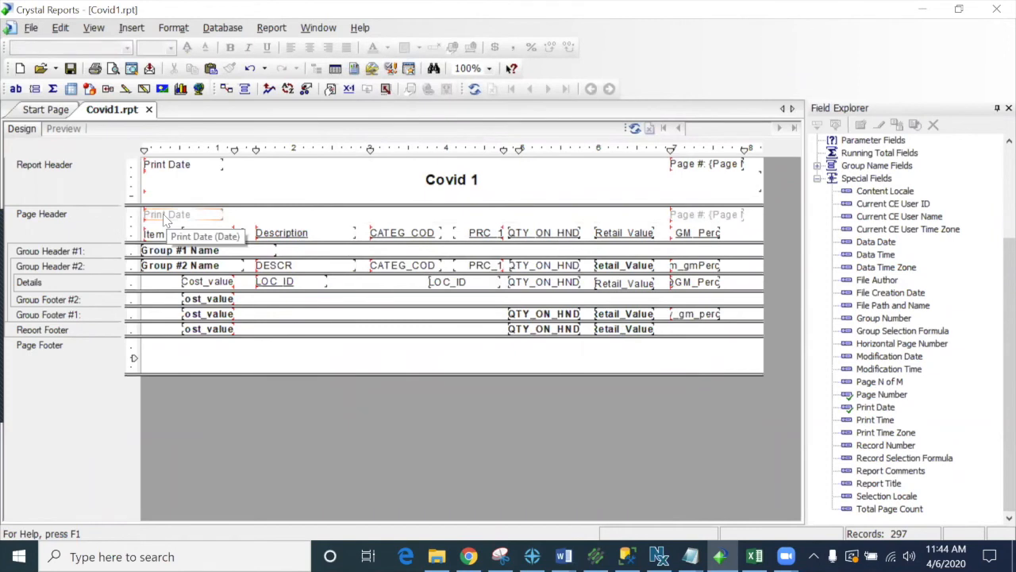
Preview pages 1 and 2 to check where the Page Header's date and page number print, and save the report
left_click(57, 128)
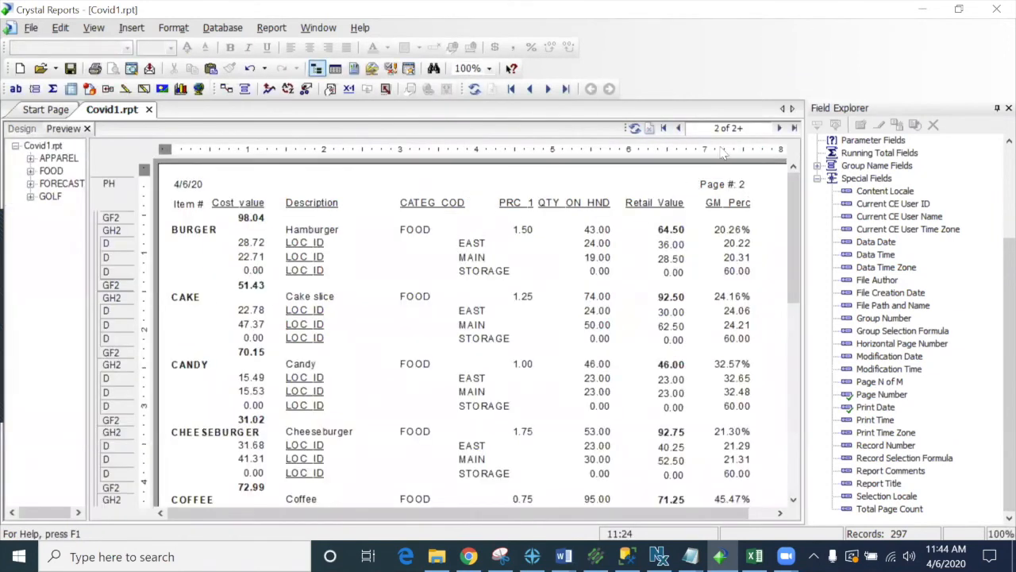
left_click(664, 129)
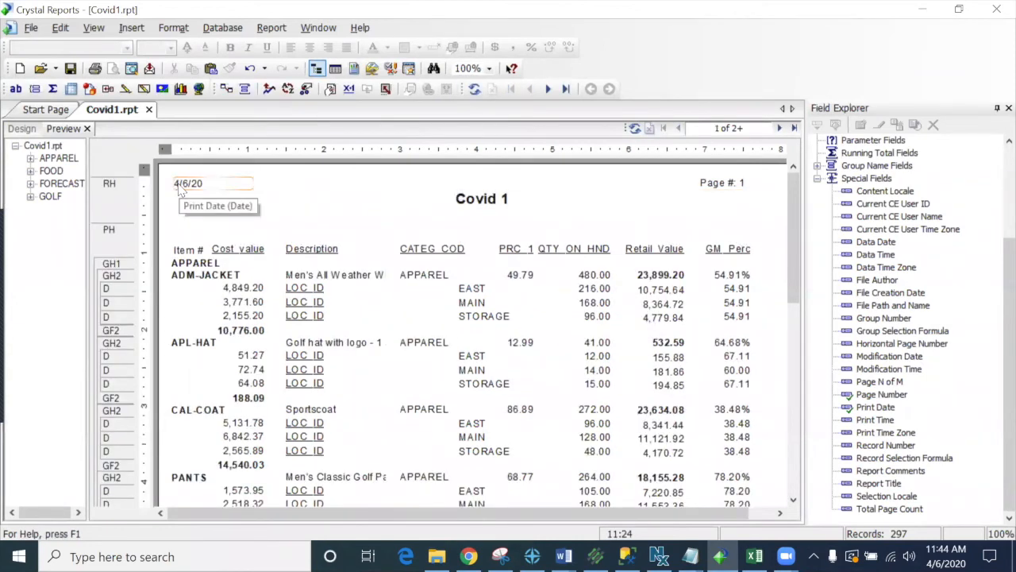
left_click(779, 129)
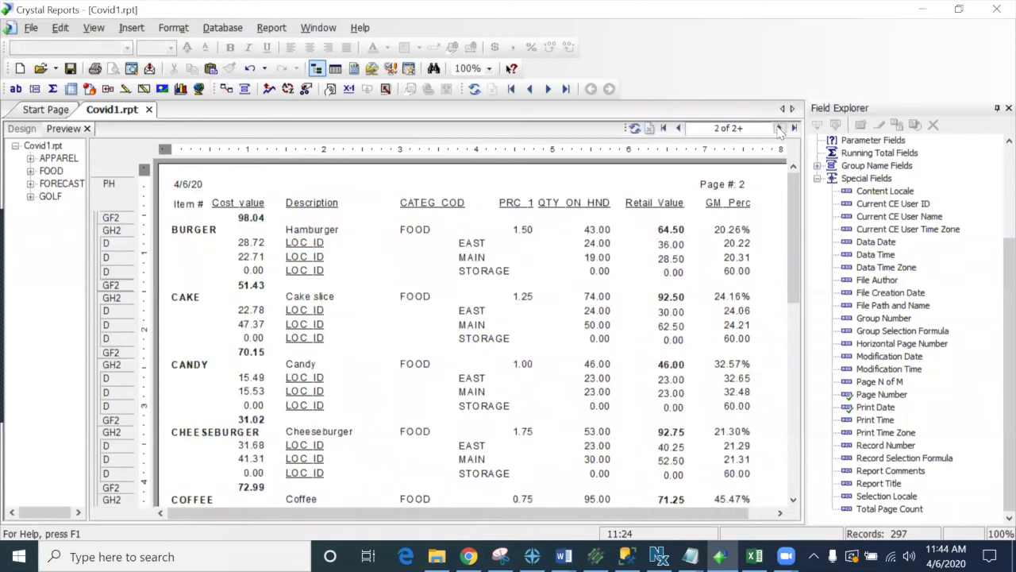
left_click(189, 186)
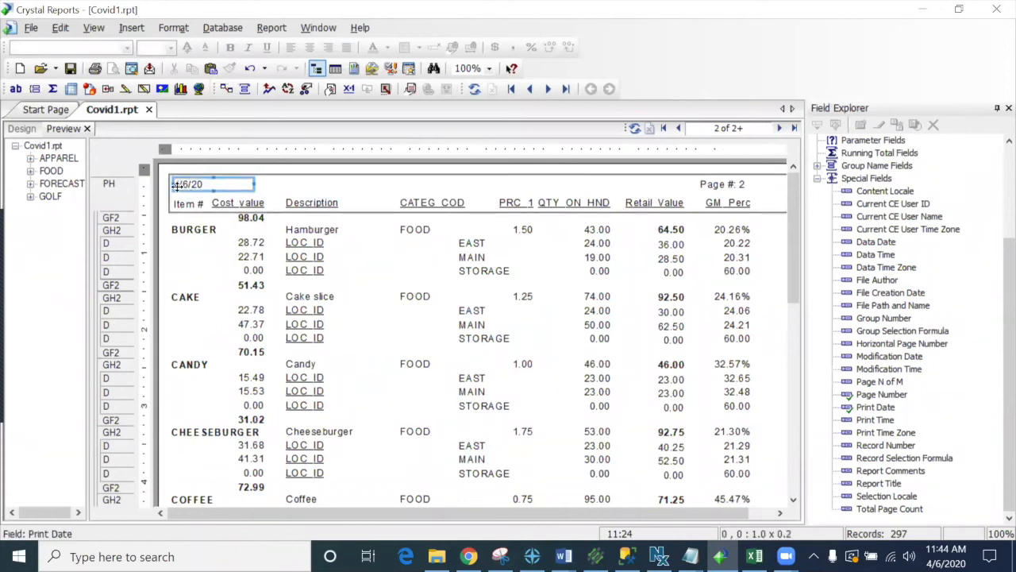
left_click(678, 128)
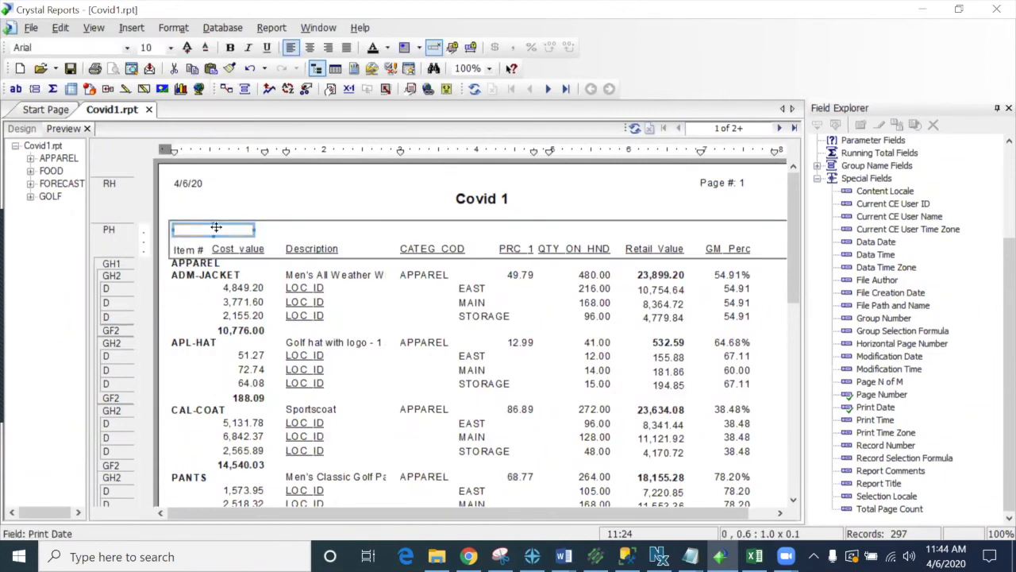
left_click(735, 232)
left_click(387, 228)
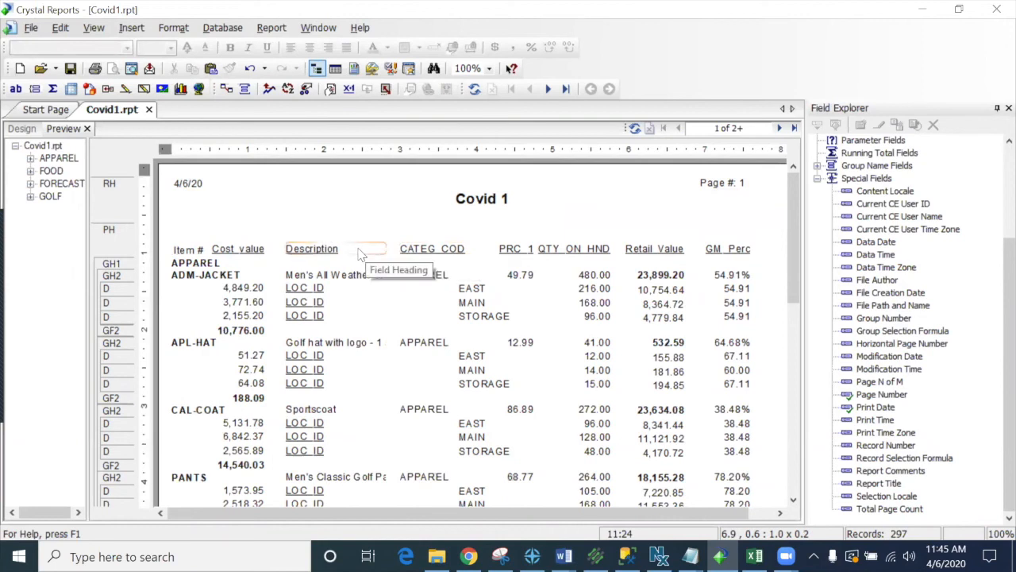
left_click(71, 69)
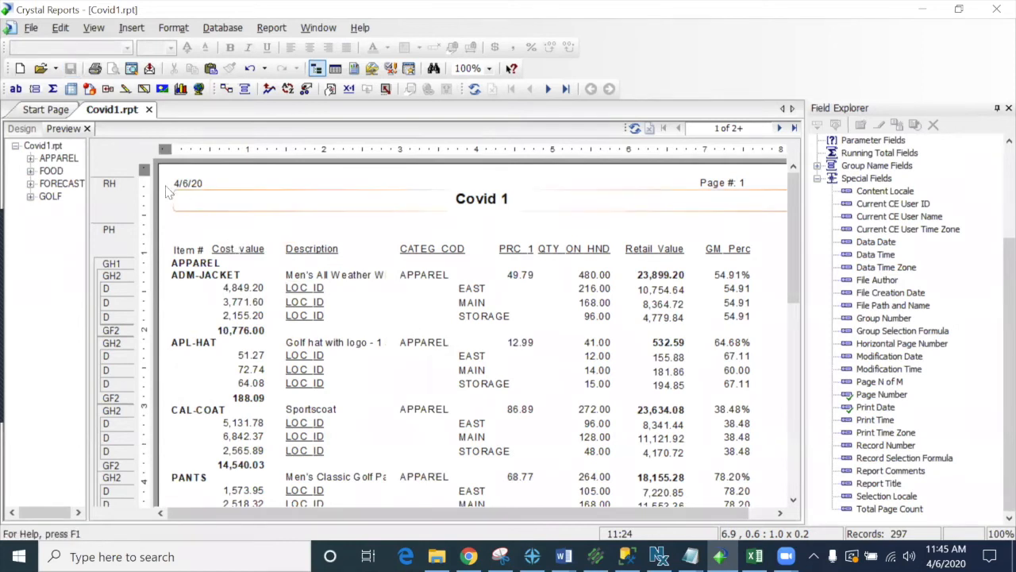
Heighten the Report Header, add a text object about 4.2 by 0.3 in reading %userfilter% below the title, and save the report
left_click(22, 129)
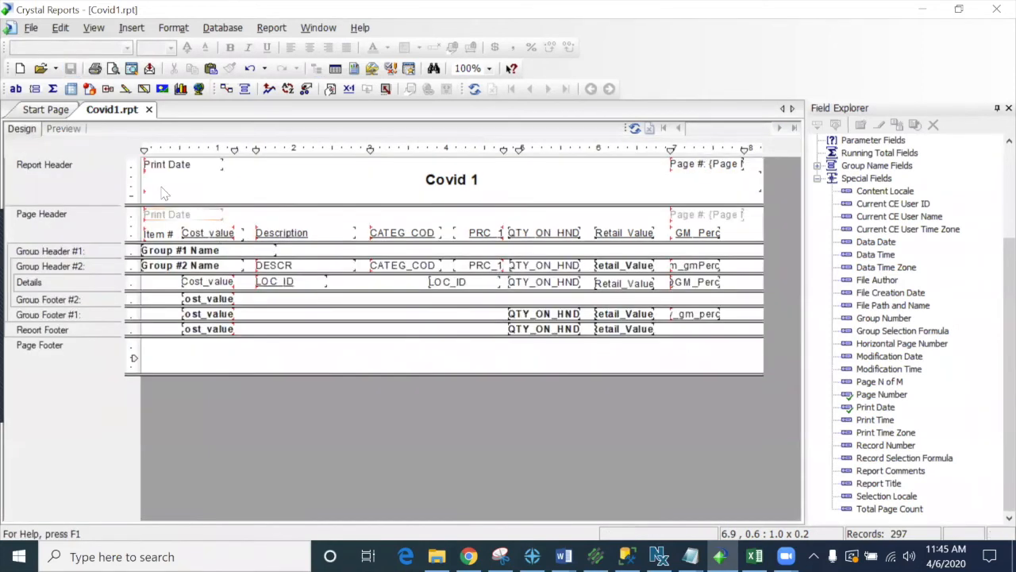
left_click_drag(167, 204, 169, 216)
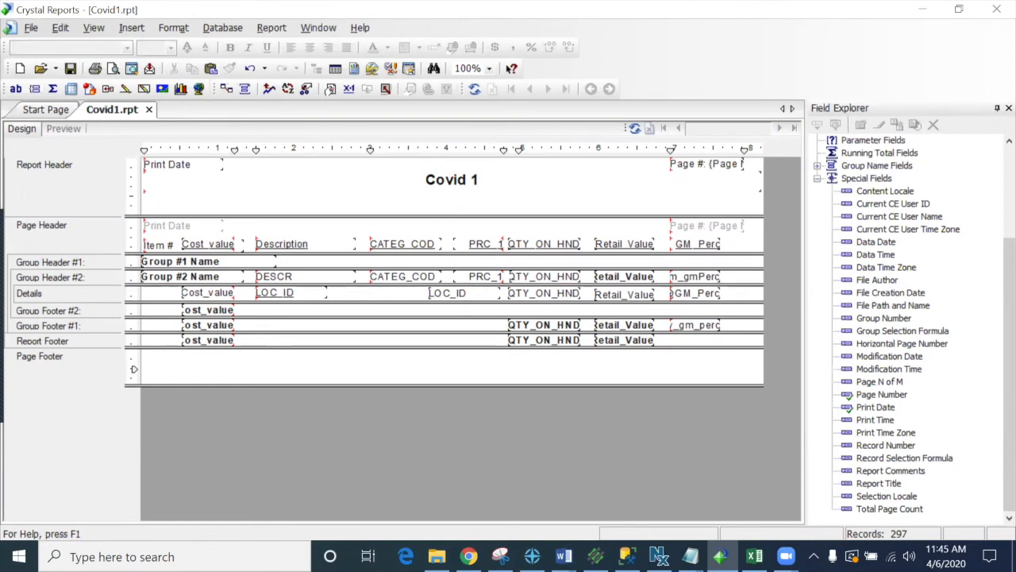
left_click(21, 92)
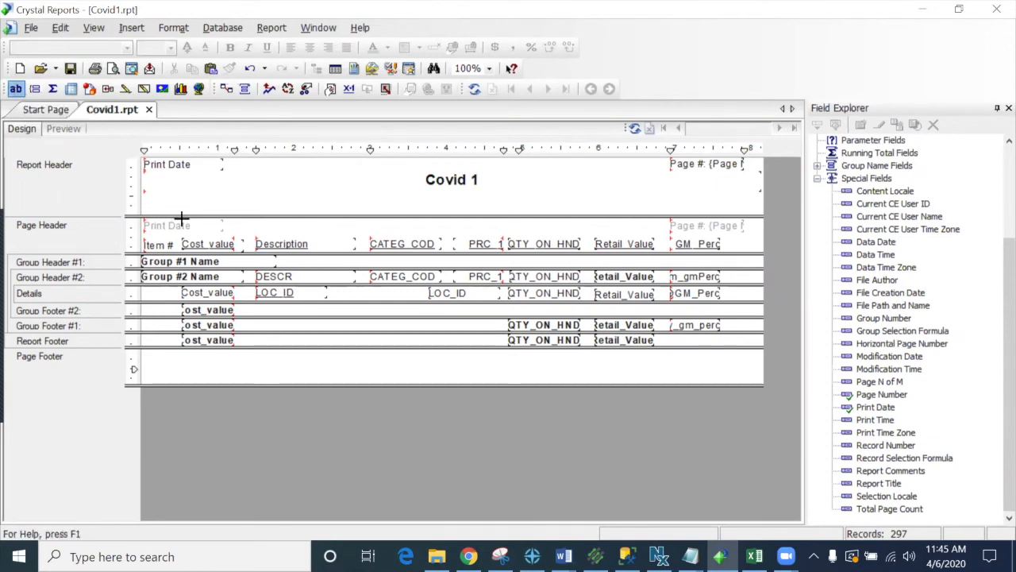
left_click_drag(144, 192, 454, 211)
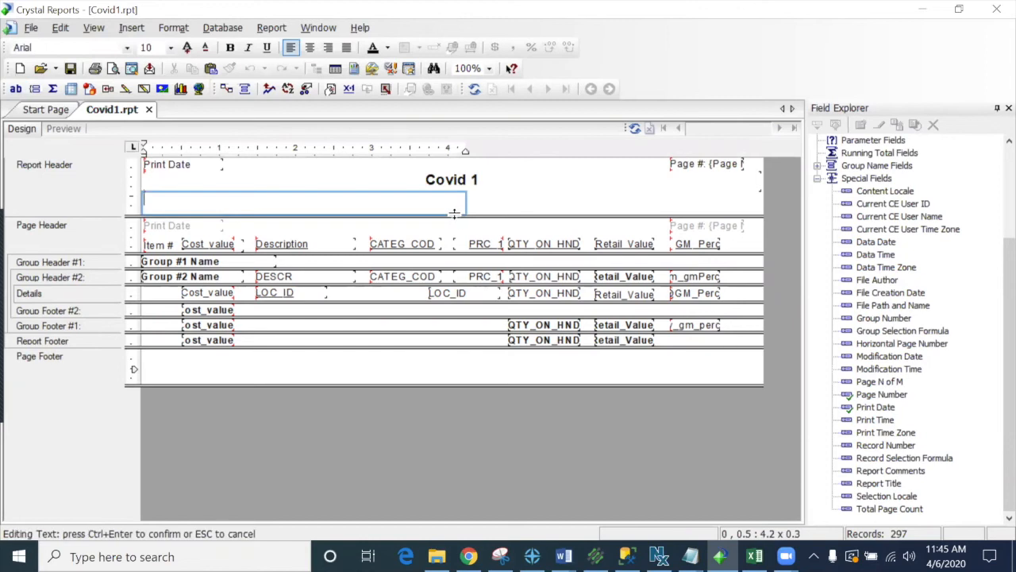
type("%userfilter%")
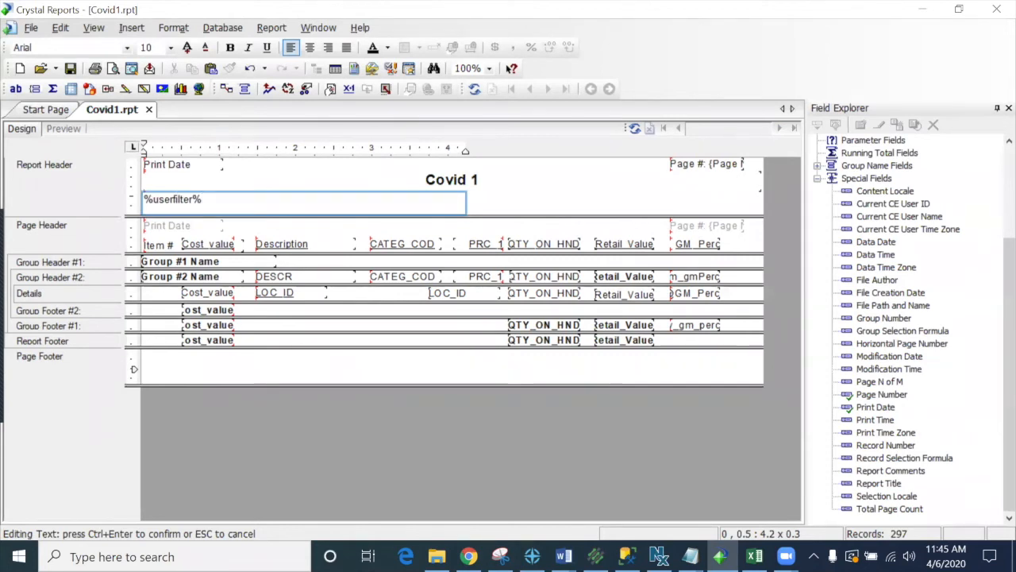
left_click(541, 206)
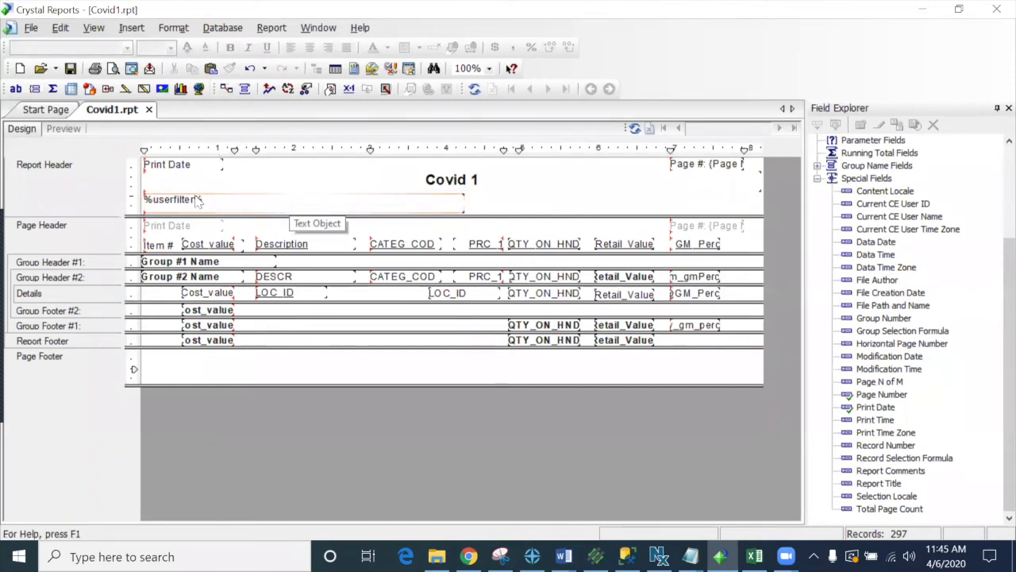
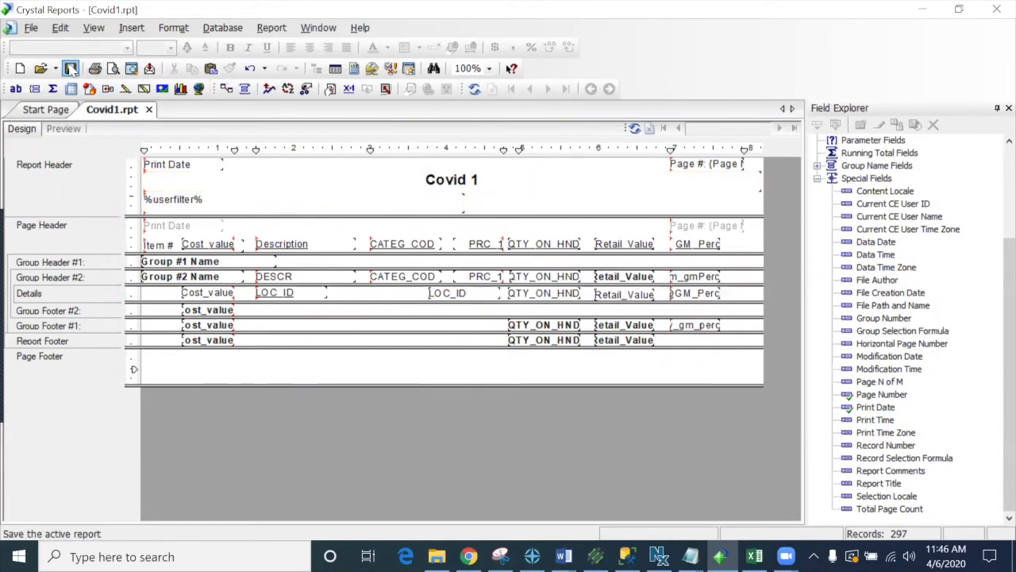
left_click(71, 68)
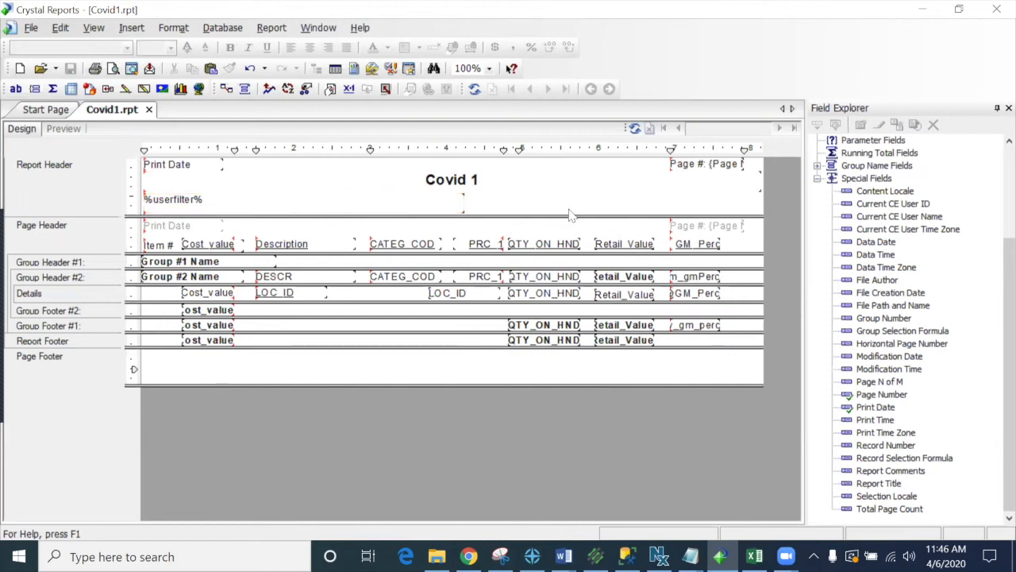
Enable Can Grow for the %userfilter% text object in the Report Header
left_click(225, 201)
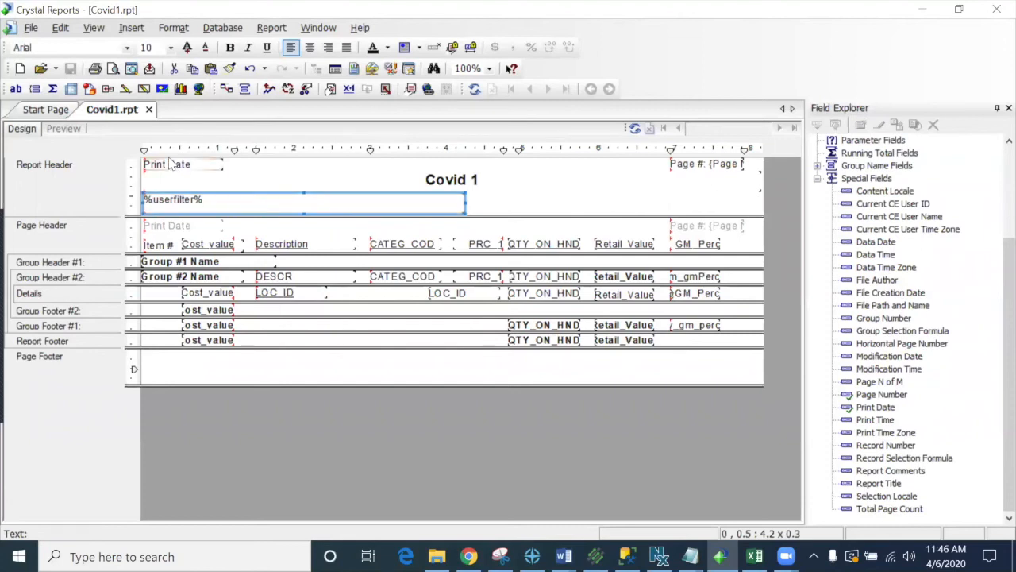
right_click(279, 201)
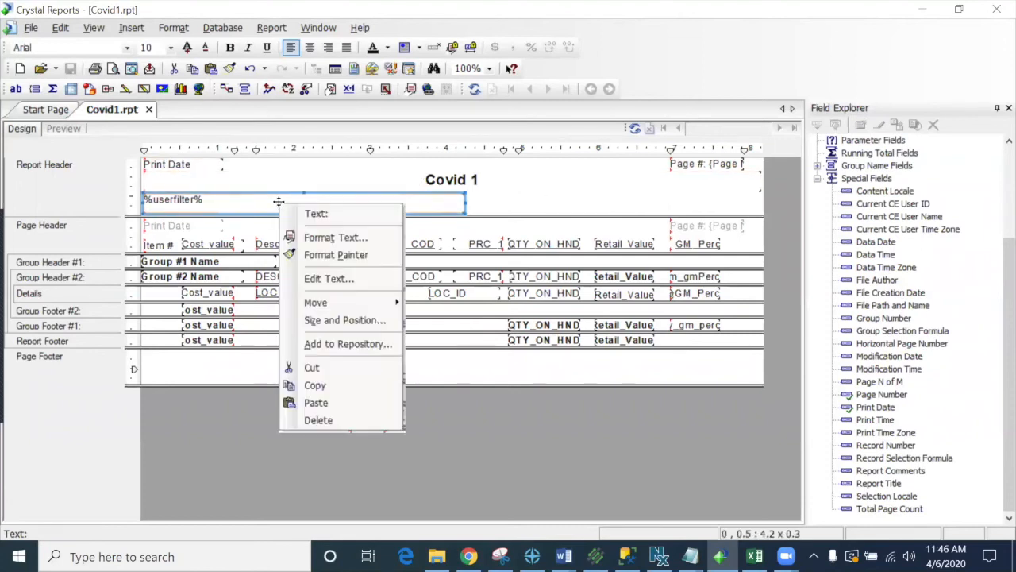
left_click(349, 239)
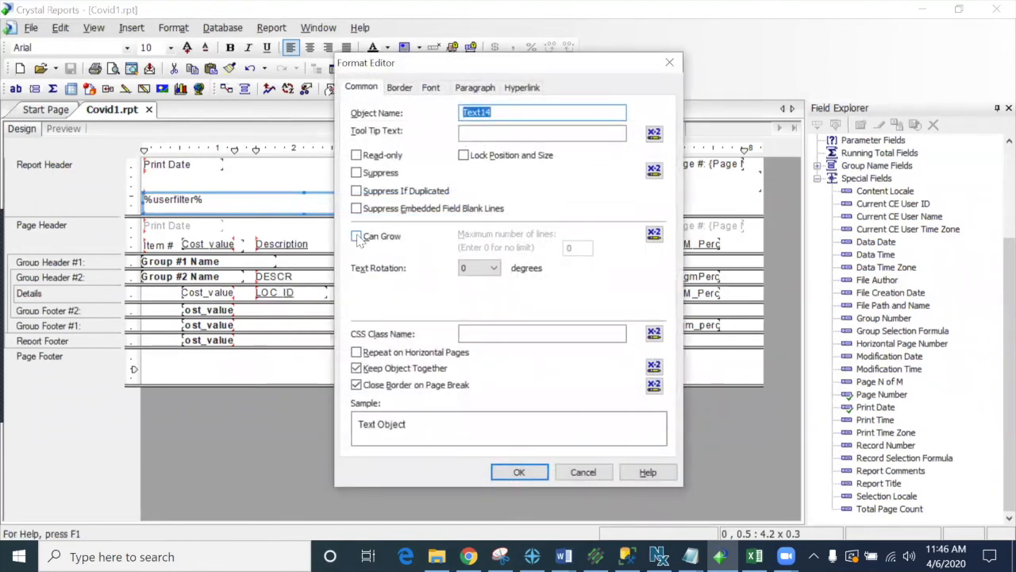
left_click(356, 237)
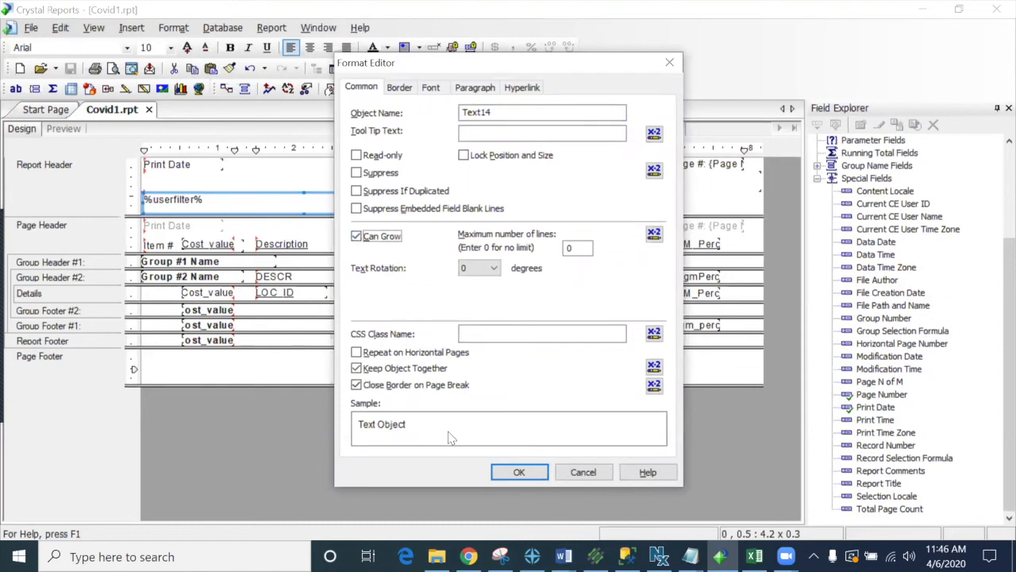
left_click(518, 473)
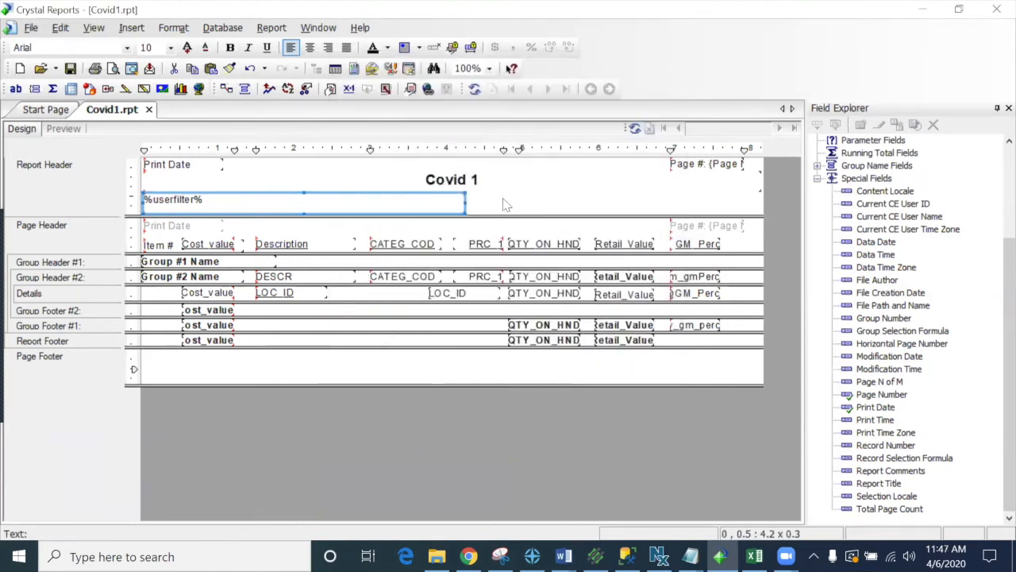
left_click(505, 206)
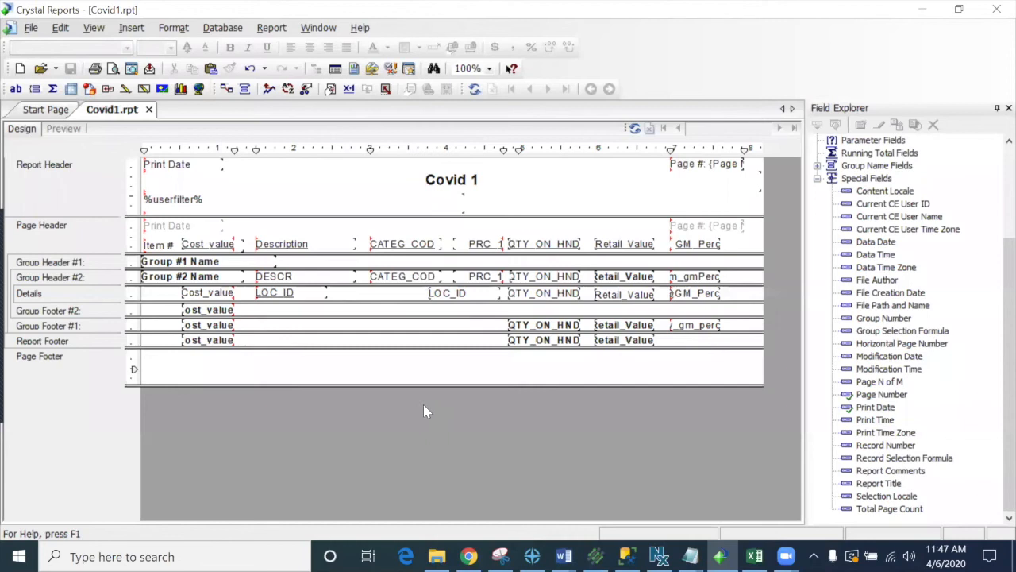
Delete the Cost_value fields from the Details, Group Footer #2, Group Footer #1 and Report Footer sections
left_click(206, 292)
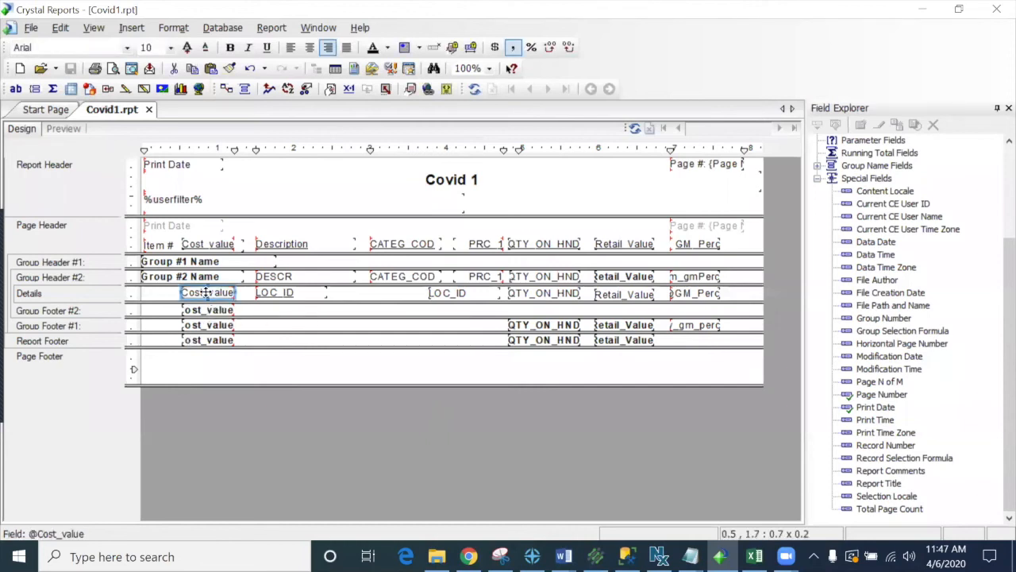
key("Delete")
left_click(208, 310)
key("Delete")
left_click(207, 325)
key("Delete")
left_click(206, 340)
key("Delete")
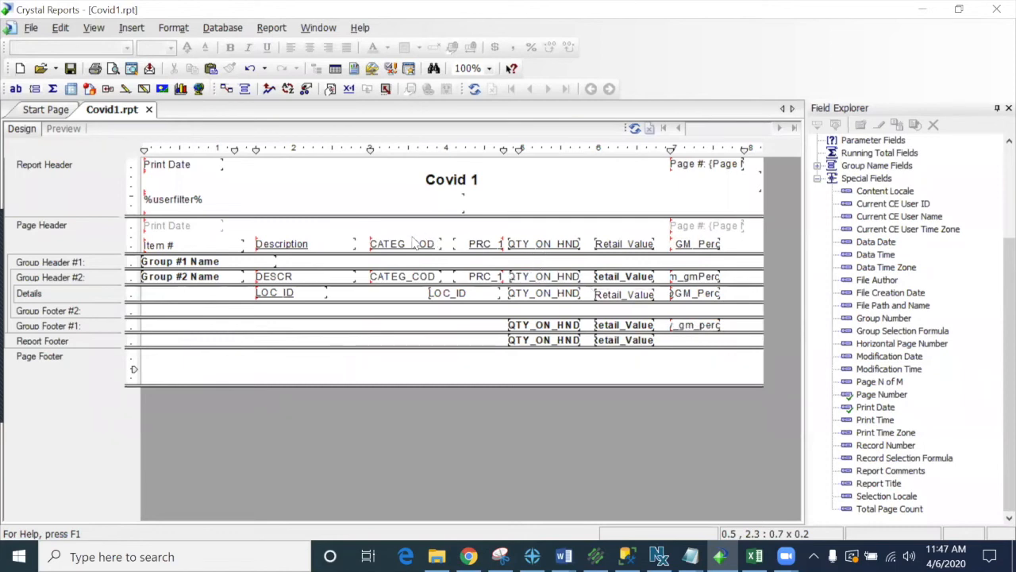
Collapse the Special Fields list and add the PS_TKT_HIST_LIN table to the report's selected tables in the Database Expert
left_click(817, 185)
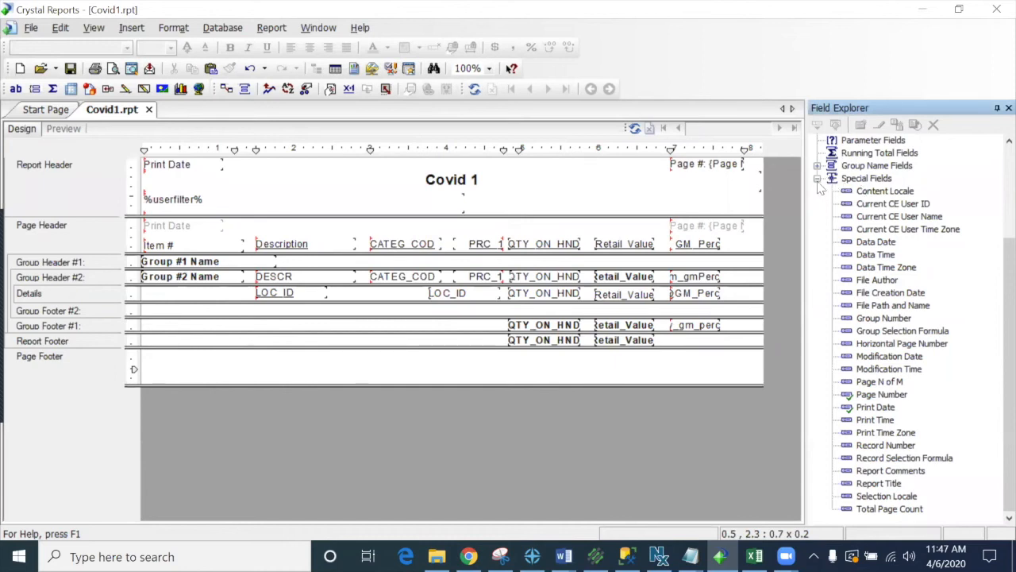
left_click(817, 179)
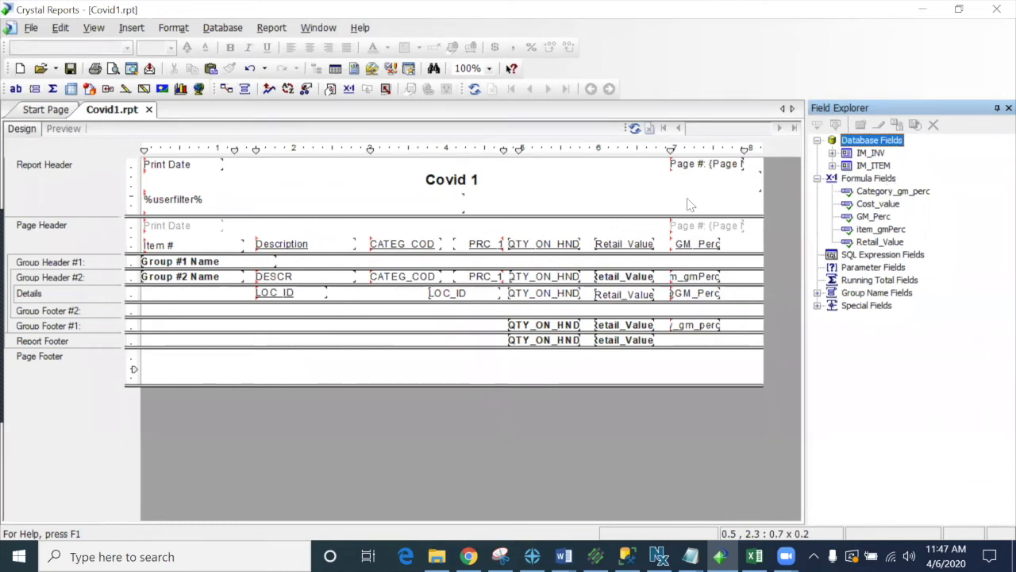
left_click(226, 89)
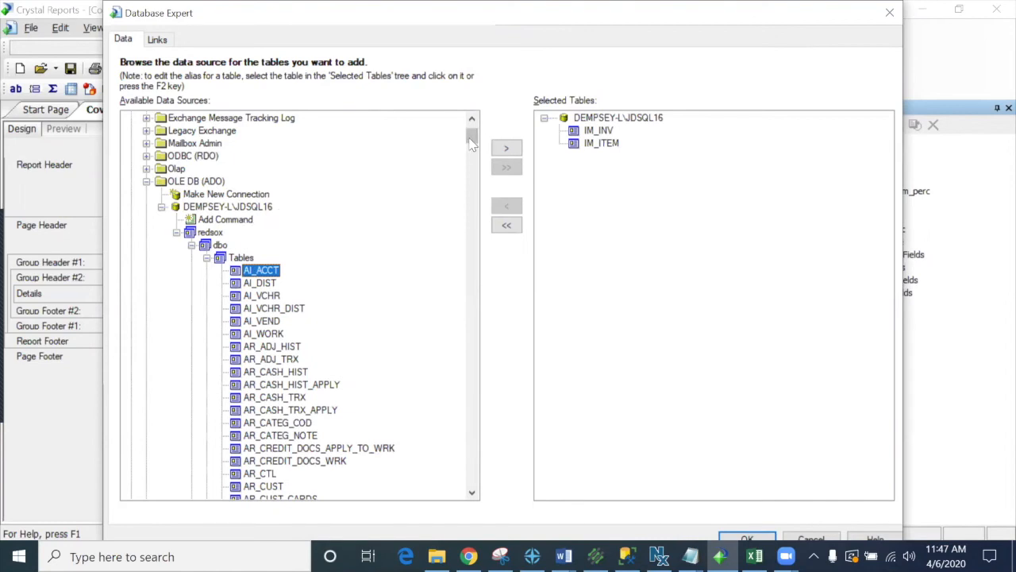
left_click_drag(472, 140, 473, 368)
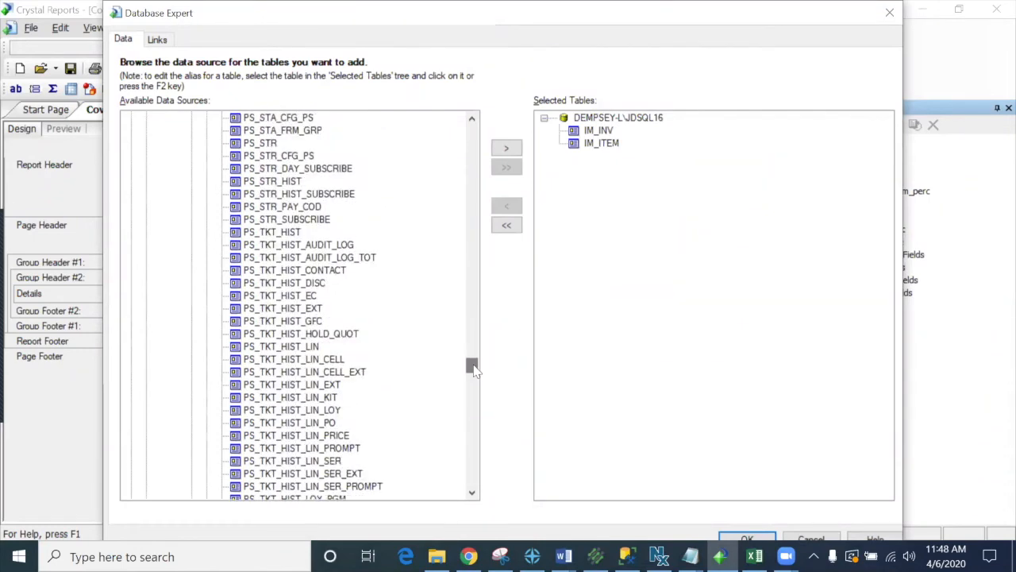
left_click(278, 347)
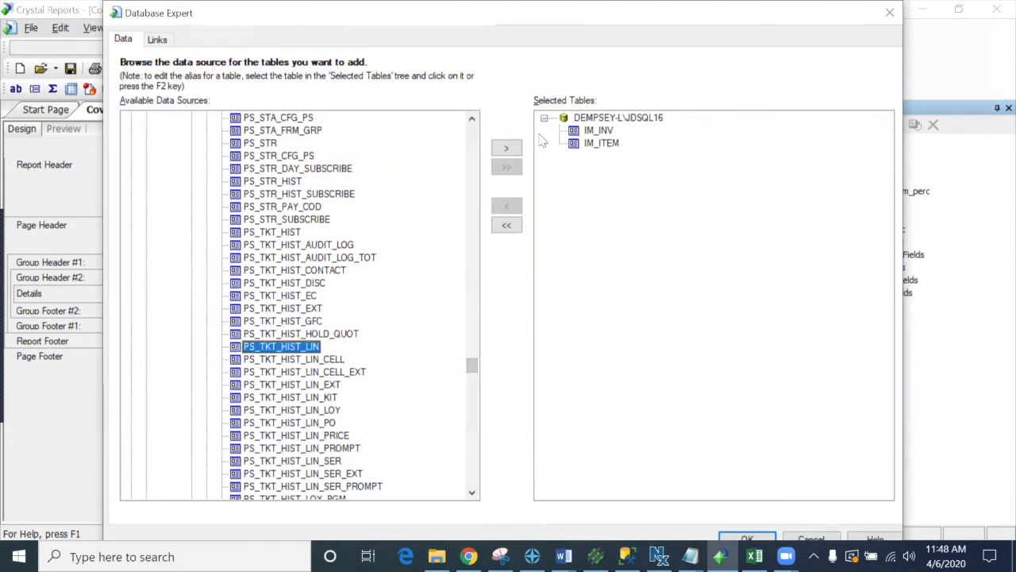
left_click(507, 147)
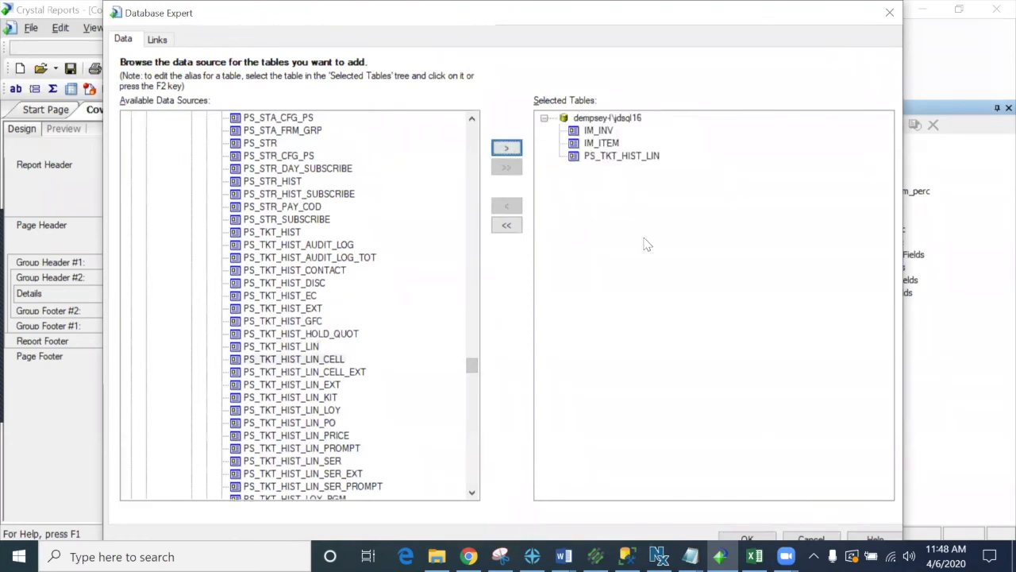
Move PS_TKT_HIST_LIN clear of the other tables in the link diagram and delete its automatic link to IM_ITEM
left_click(737, 540)
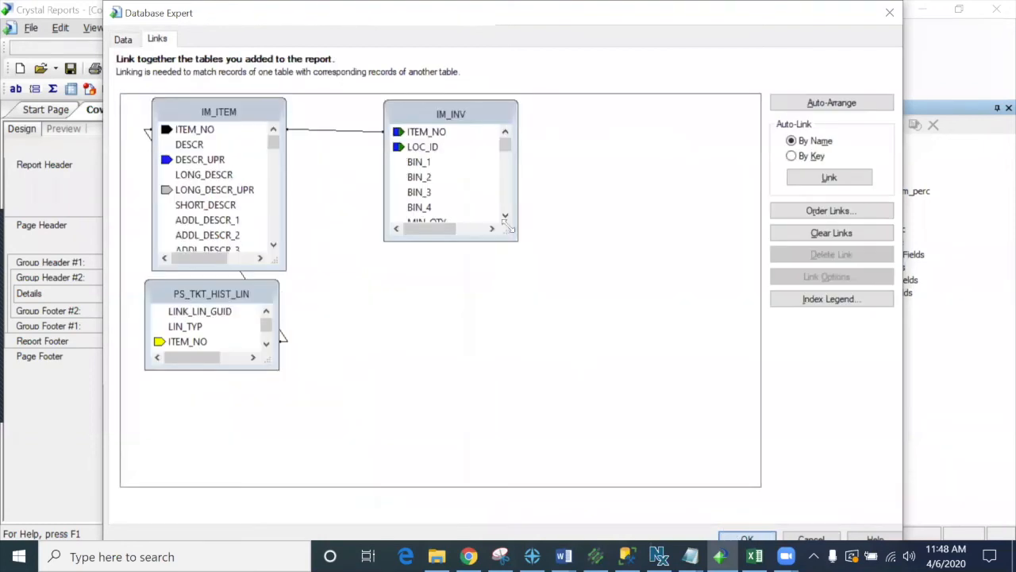
left_click_drag(209, 297, 613, 338)
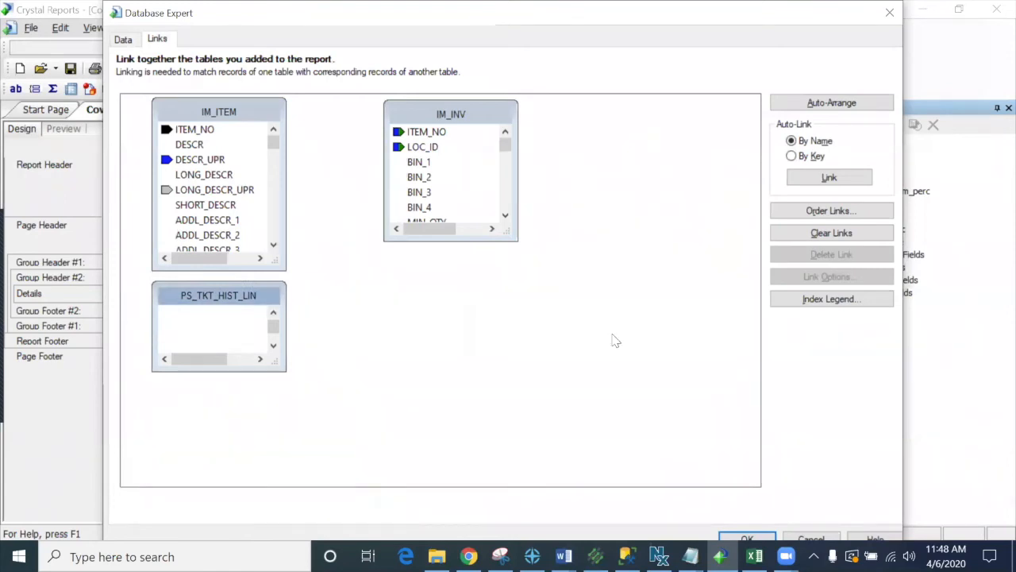
left_click(274, 137)
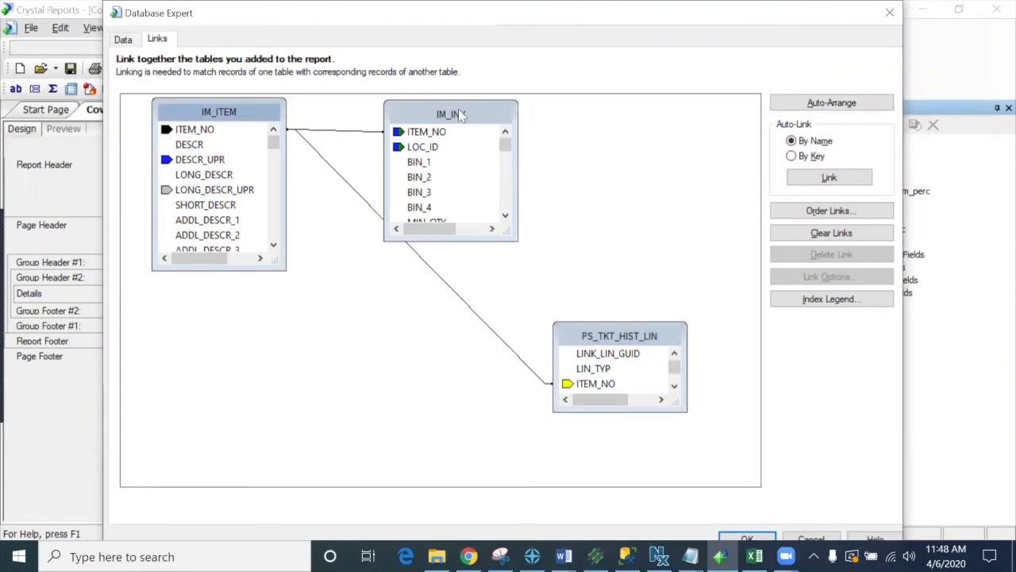
left_click(484, 326)
key("Delete")
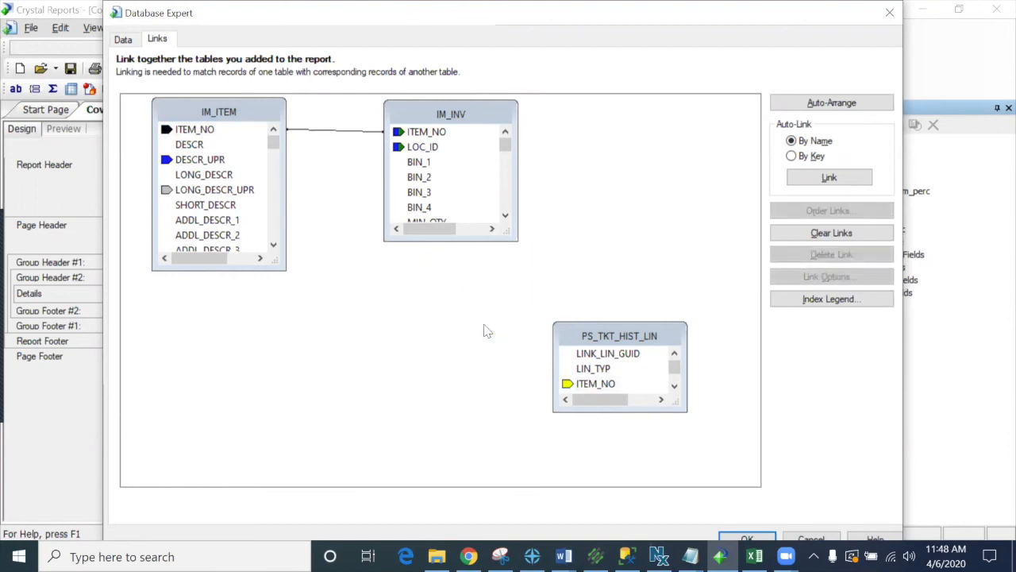
Enlarge IM_INV and PS_TKT_HIST_LIN side by side in the link diagram and link IM_INV.ITEM_NO to PS_TKT_HIST_LIN.ITEM_NO
left_click(432, 117)
left_click_drag(433, 117, 404, 119)
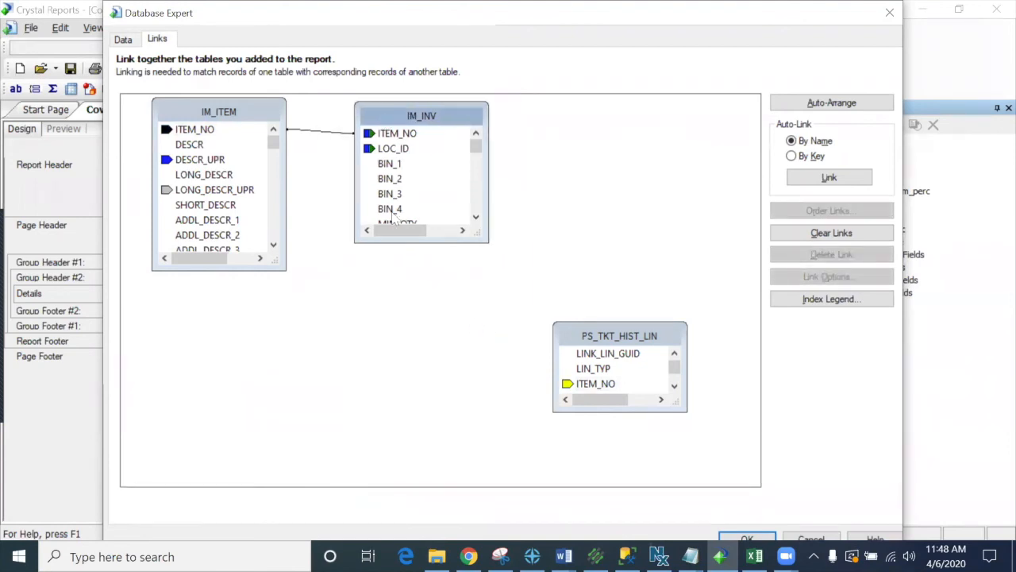
left_click_drag(401, 241, 401, 392)
left_click(606, 338)
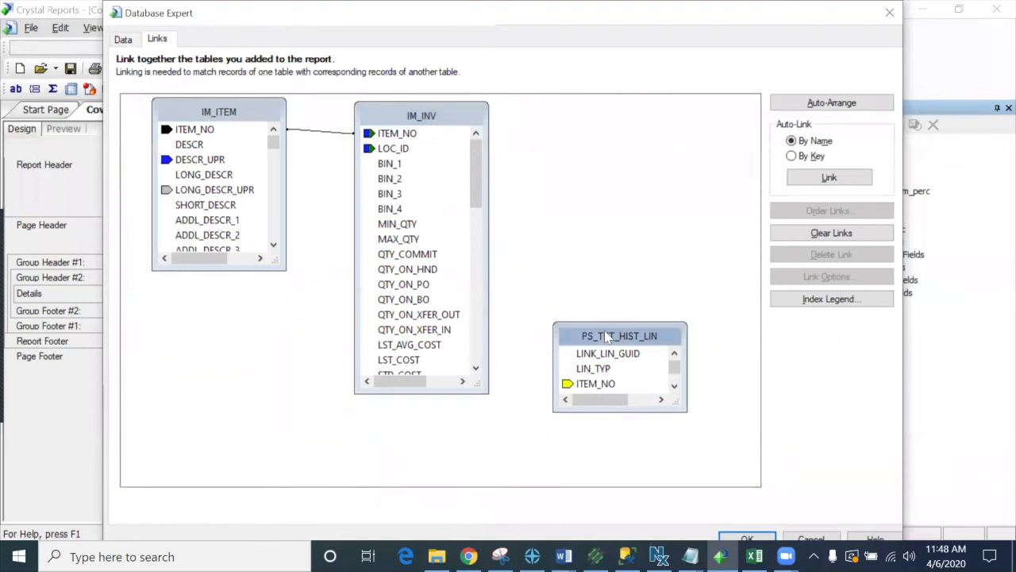
left_click_drag(605, 337, 609, 117)
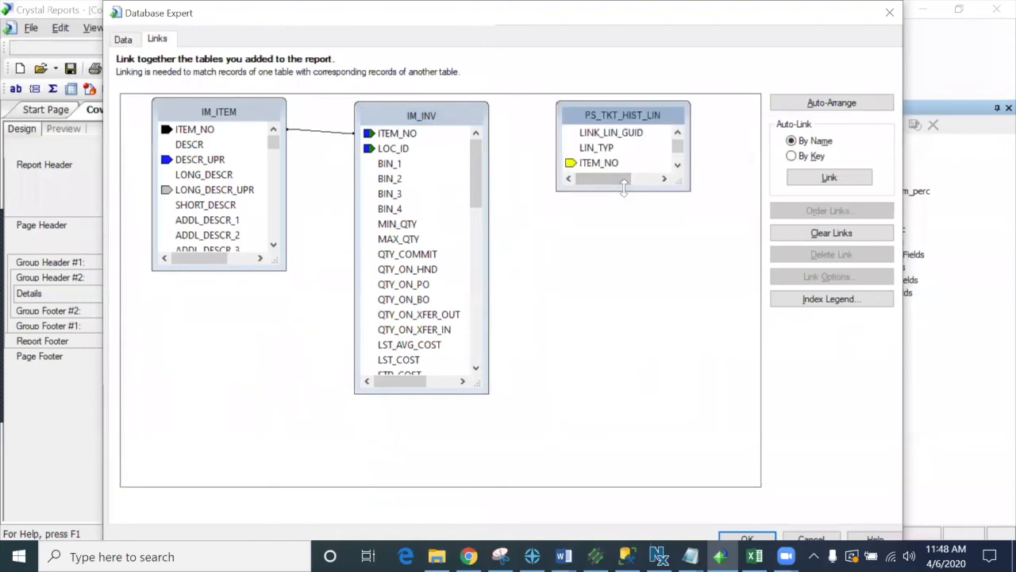
left_click_drag(624, 185, 624, 433)
left_click_drag(681, 213, 674, 149)
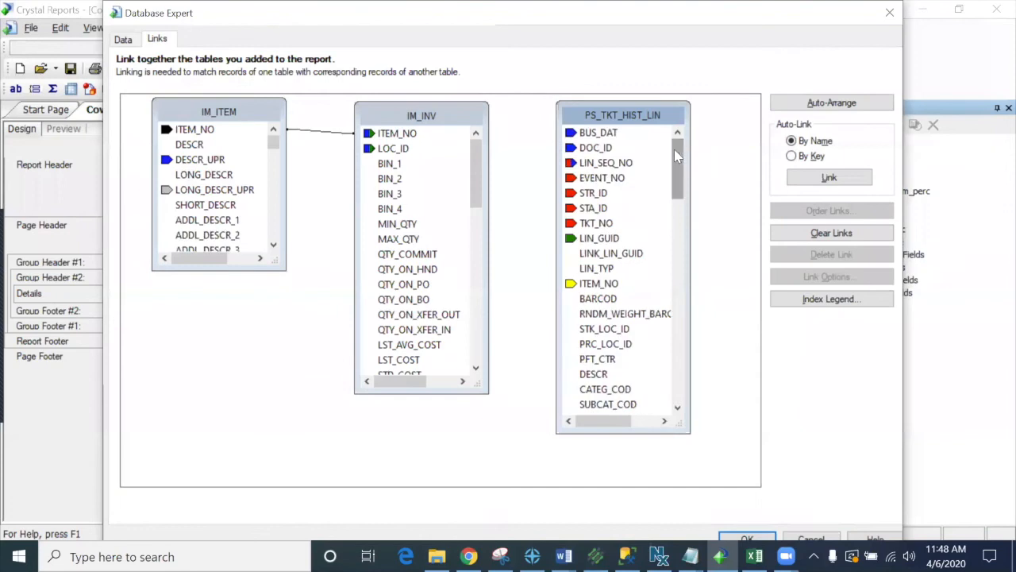
left_click(389, 135)
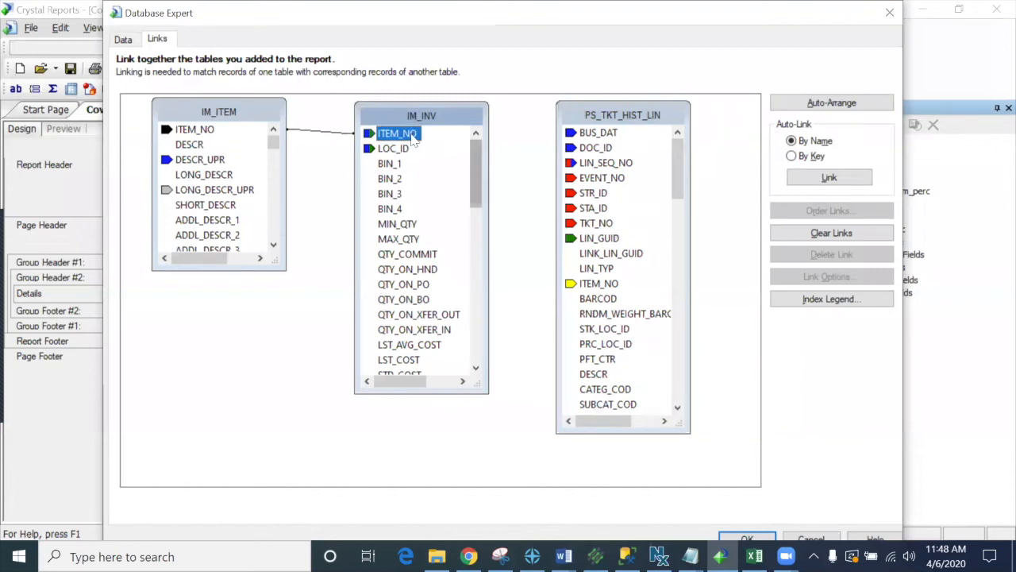
left_click_drag(389, 137, 585, 291)
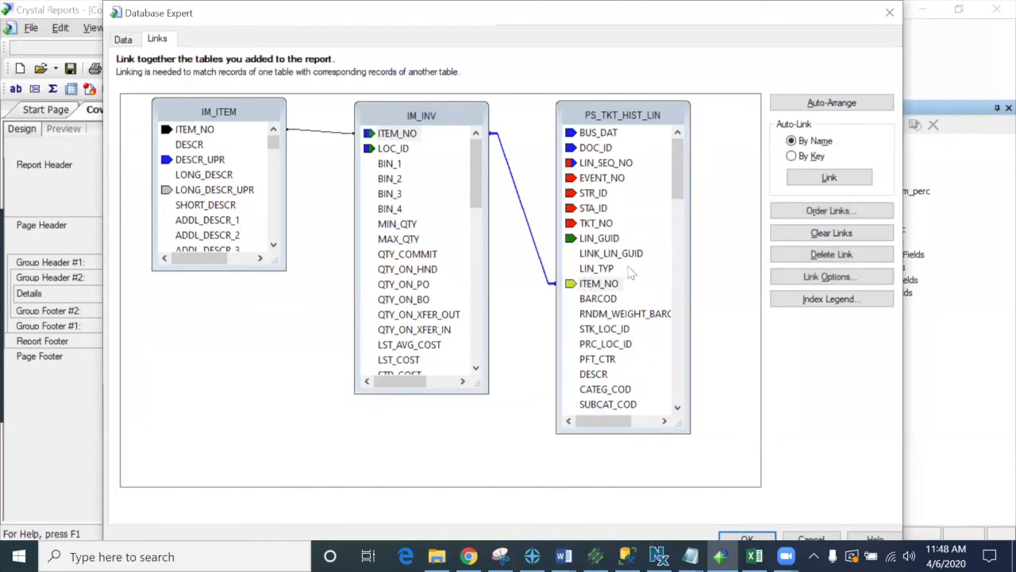
left_click(408, 150)
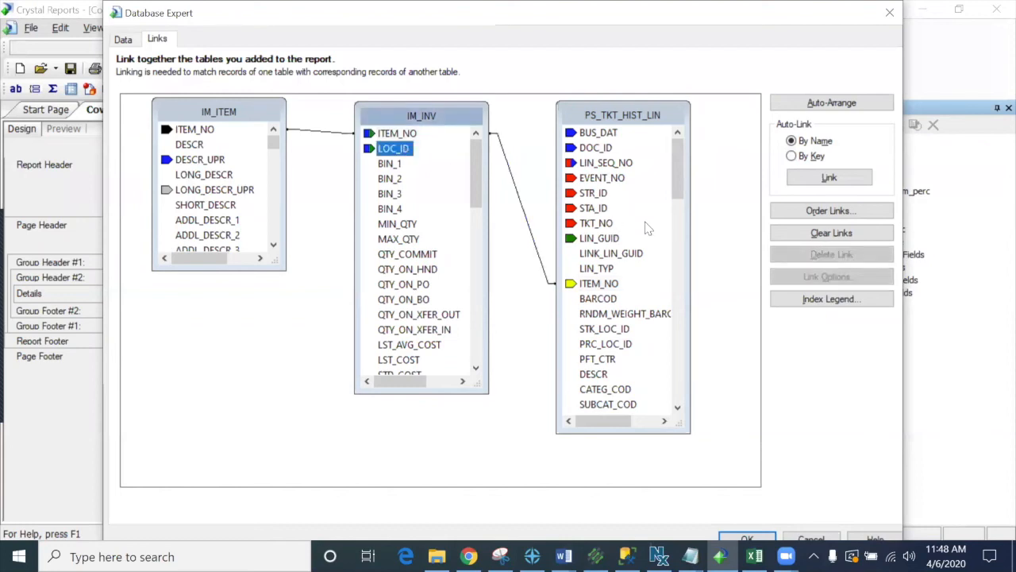
left_click(597, 194)
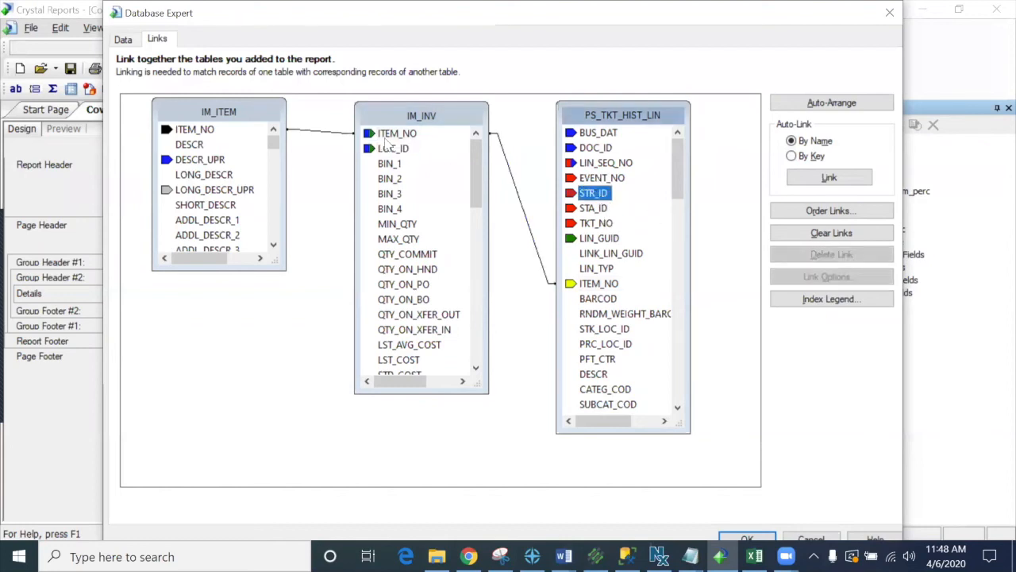
left_click_drag(391, 149, 594, 194)
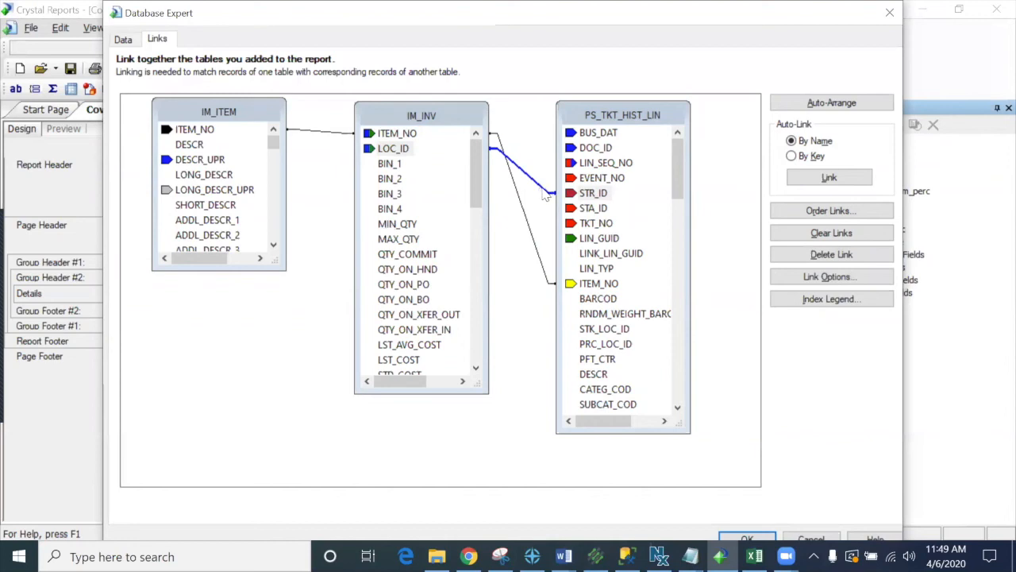
key("Delete")
Link IM_INV.LOC_ID to PS_TKT_HIST_LIN.STK_LOC_ID and space the two tables farther apart
left_click_drag(394, 150, 544, 259)
left_click_drag(578, 321, 585, 332)
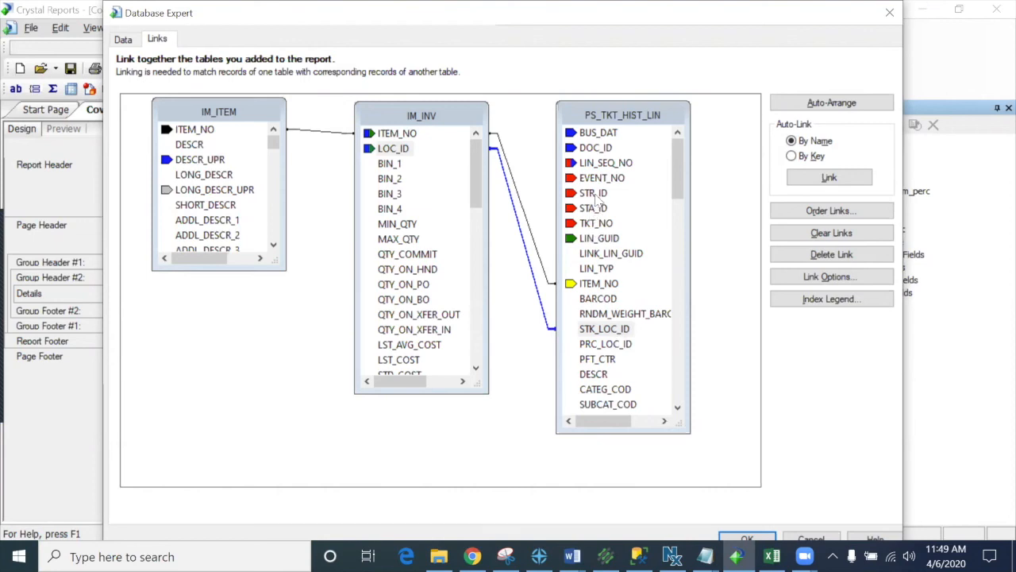
left_click(604, 117)
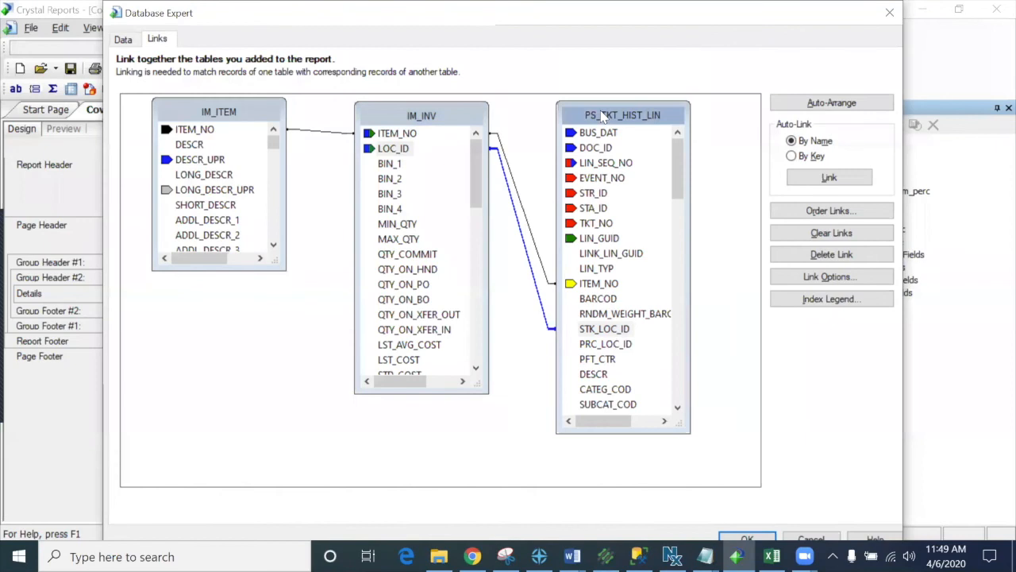
left_click_drag(603, 116, 640, 110)
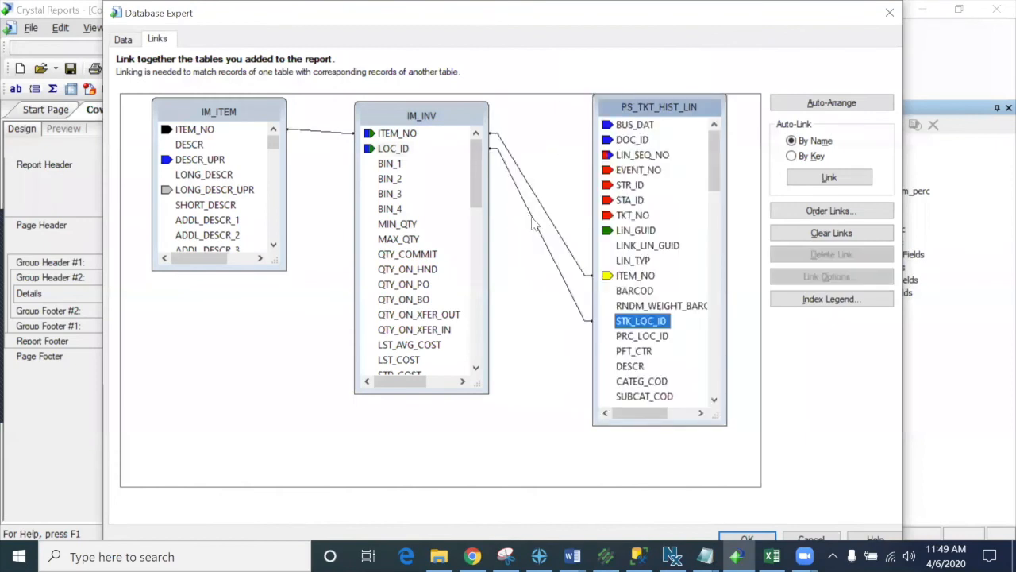
left_click(397, 113)
left_click_drag(397, 114, 381, 111)
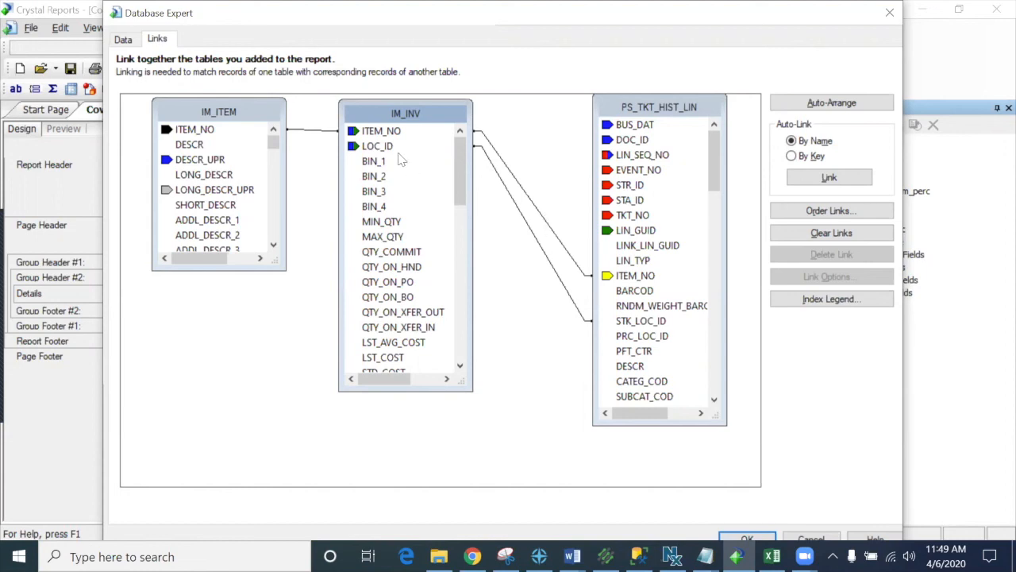
Set the link from IM_INV.LOC_ID to PS_TKT_HIST_LIN.STK_LOC_ID to a Left Outer Join
left_click(526, 227)
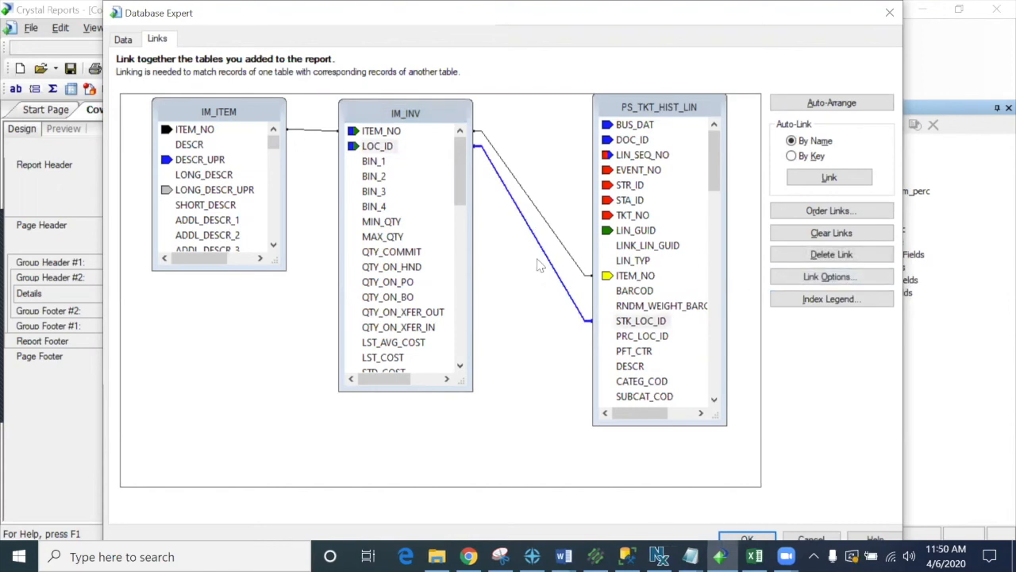
right_click(552, 269)
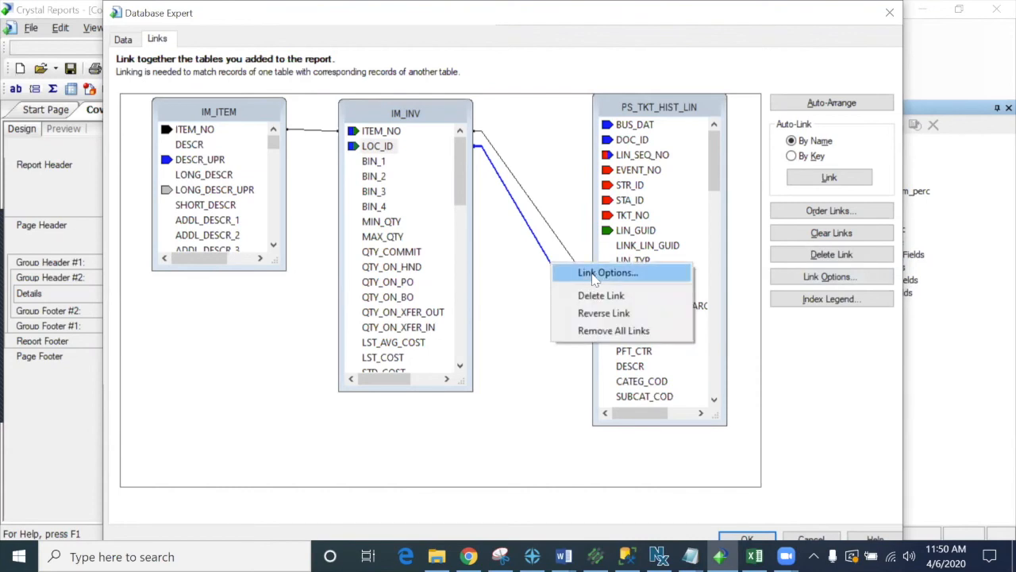
left_click(608, 273)
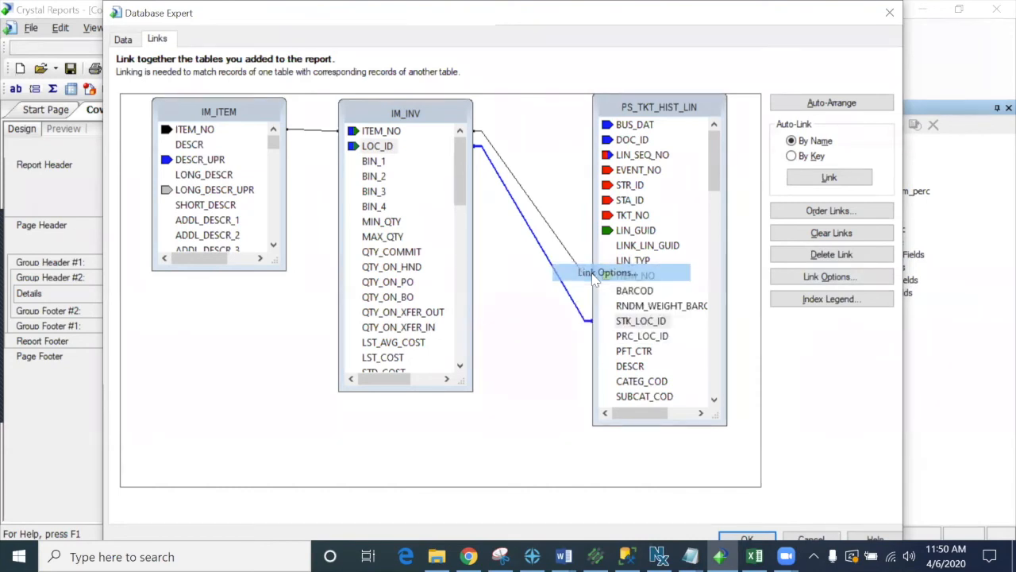
left_click(324, 276)
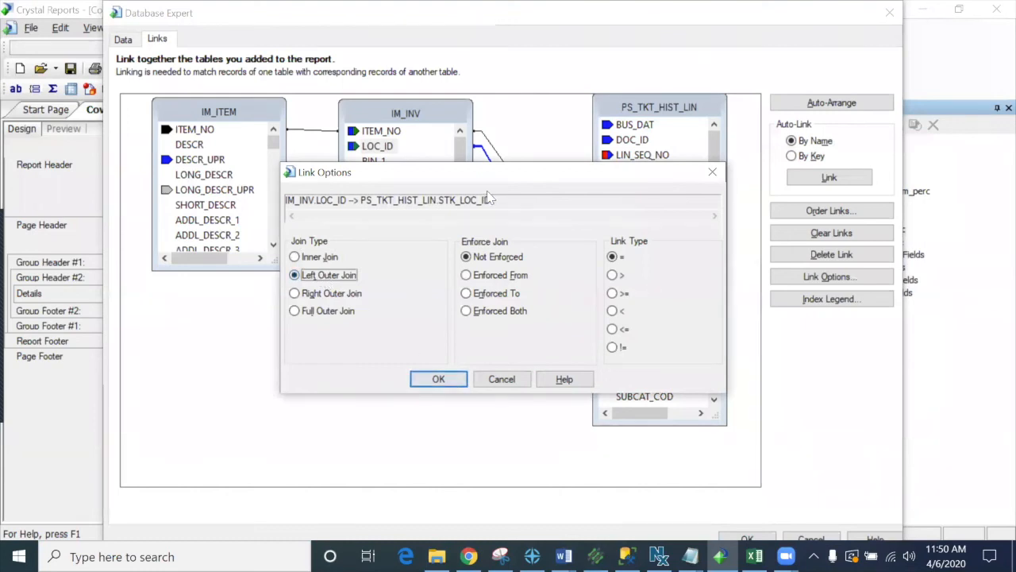
left_click_drag(463, 172, 427, 292)
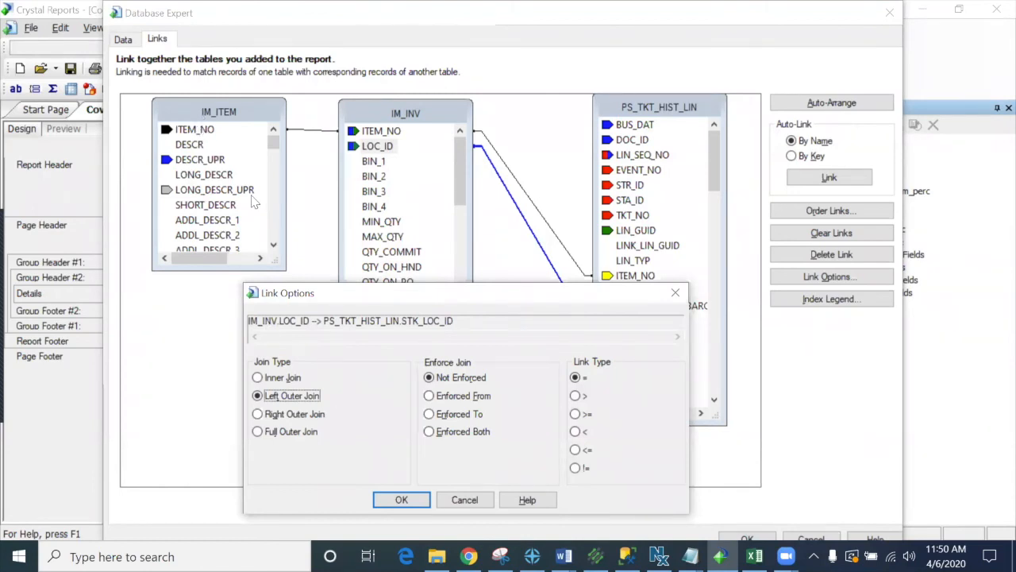
left_click(401, 500)
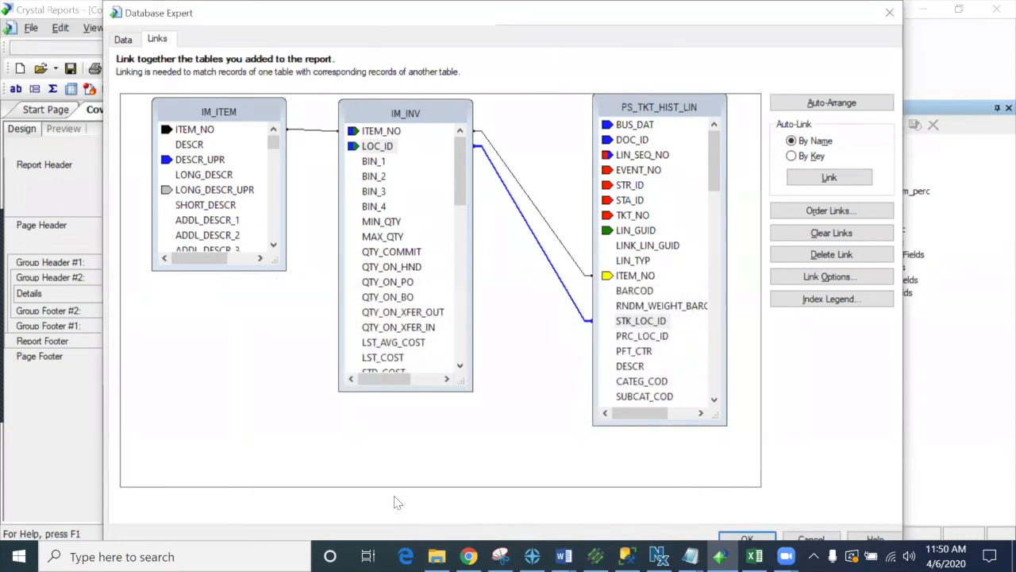
left_click(554, 364)
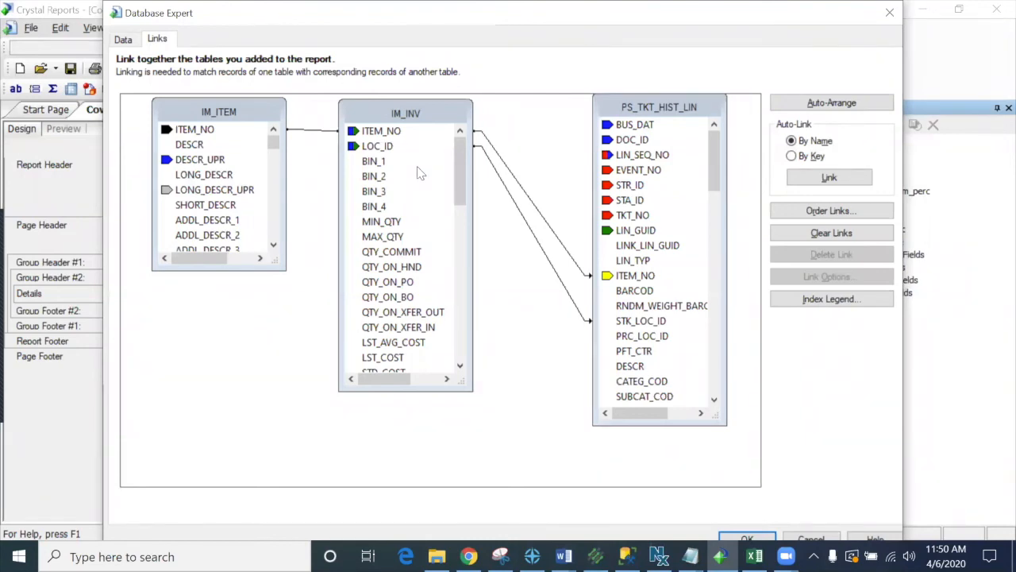
Apply the table links, refresh the report data, and return to the report's design view
left_click(744, 540)
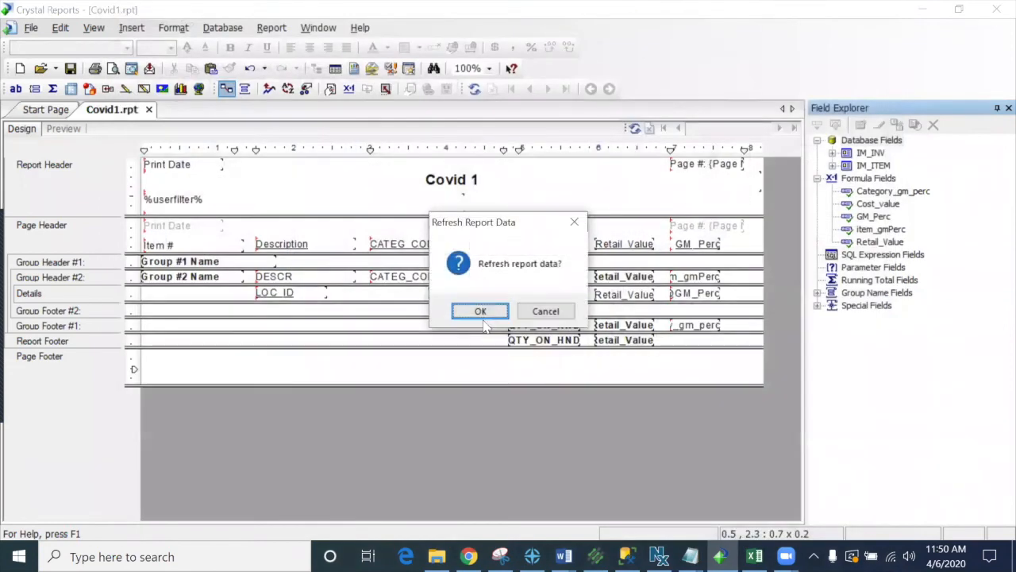
left_click(492, 315)
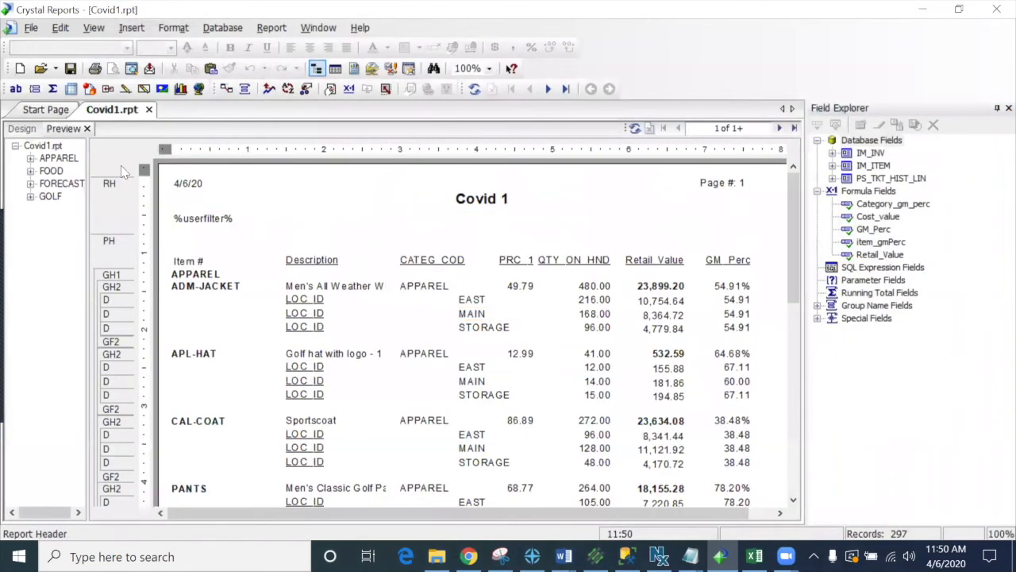
left_click(23, 129)
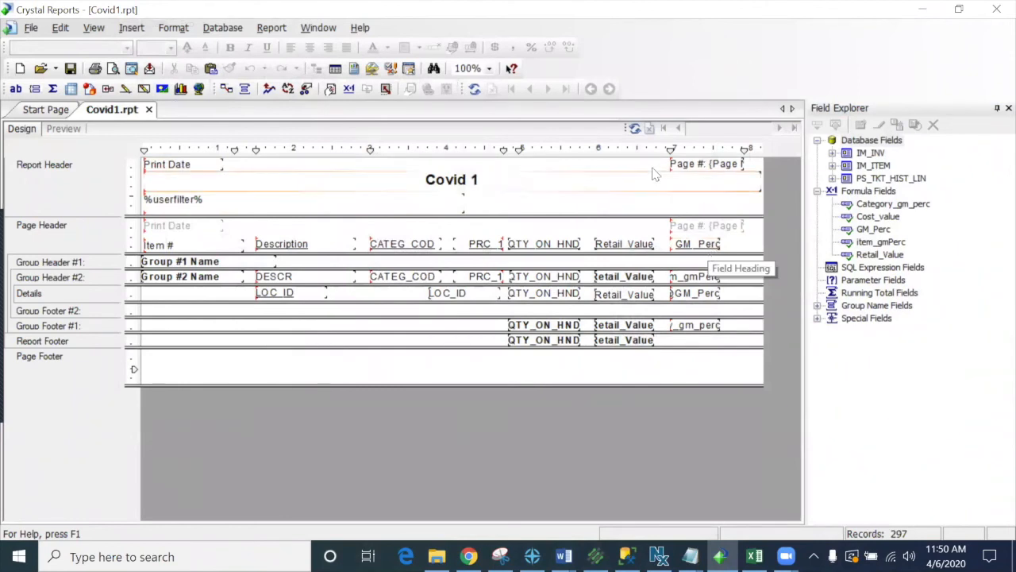
Shift the GM_Perc column slightly left and narrow the QTY_ON_HND heading and fields in every section that contains them
left_click_drag(671, 149, 664, 150)
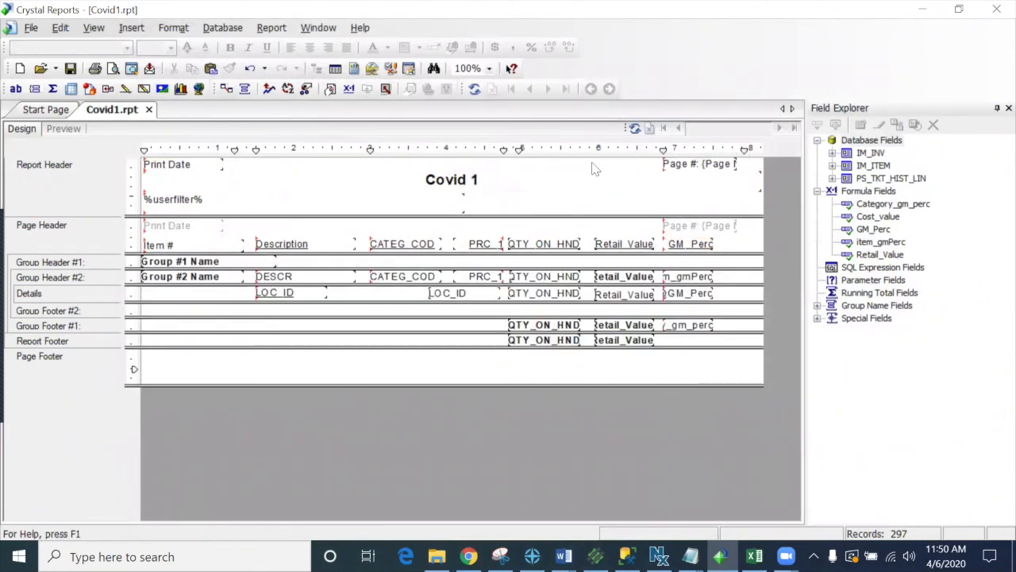
left_click(575, 247)
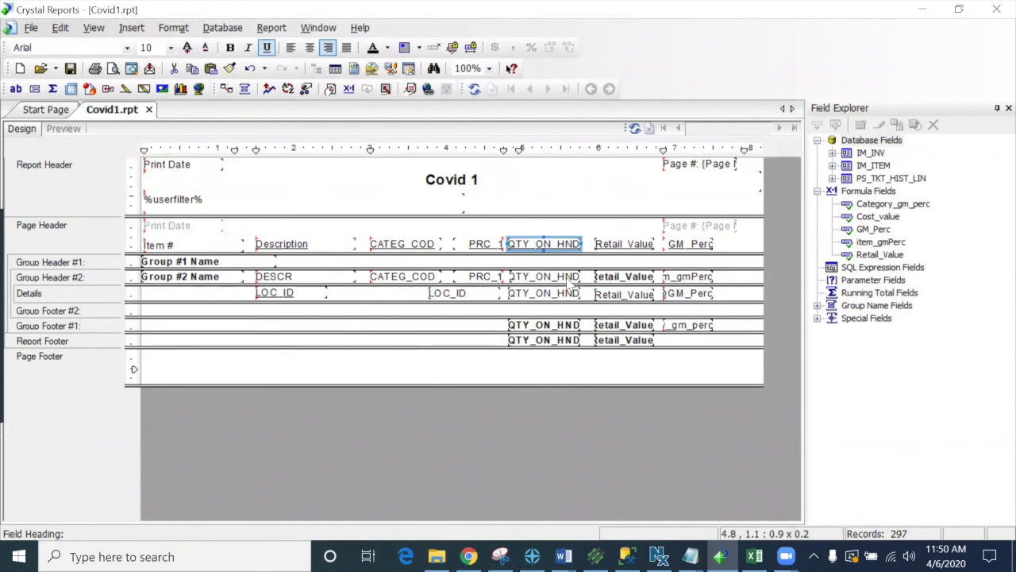
left_click(548, 276, "ctrl")
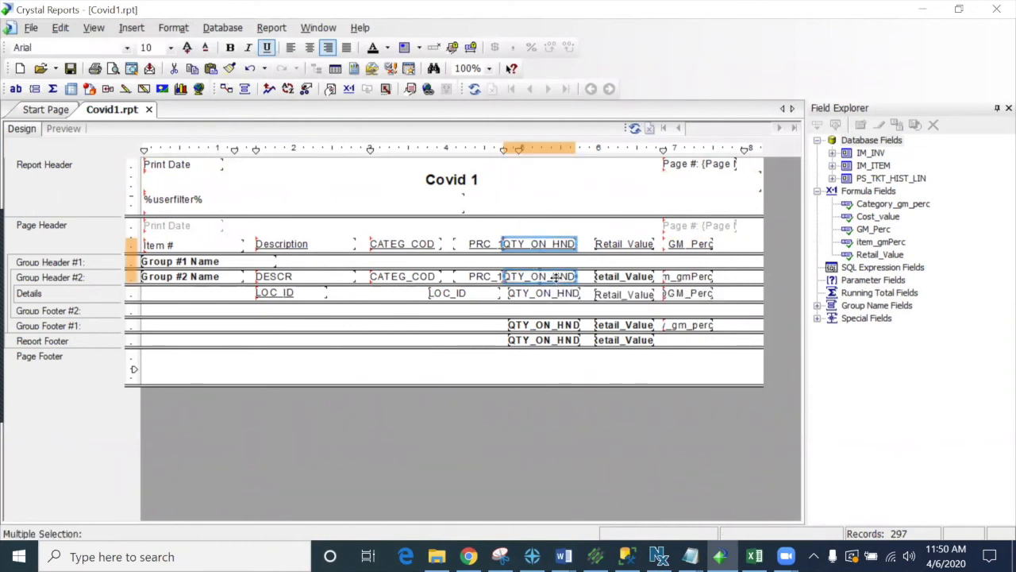
left_click(548, 293, "ctrl")
left_click(555, 324, "ctrl")
left_click(555, 340, "ctrl")
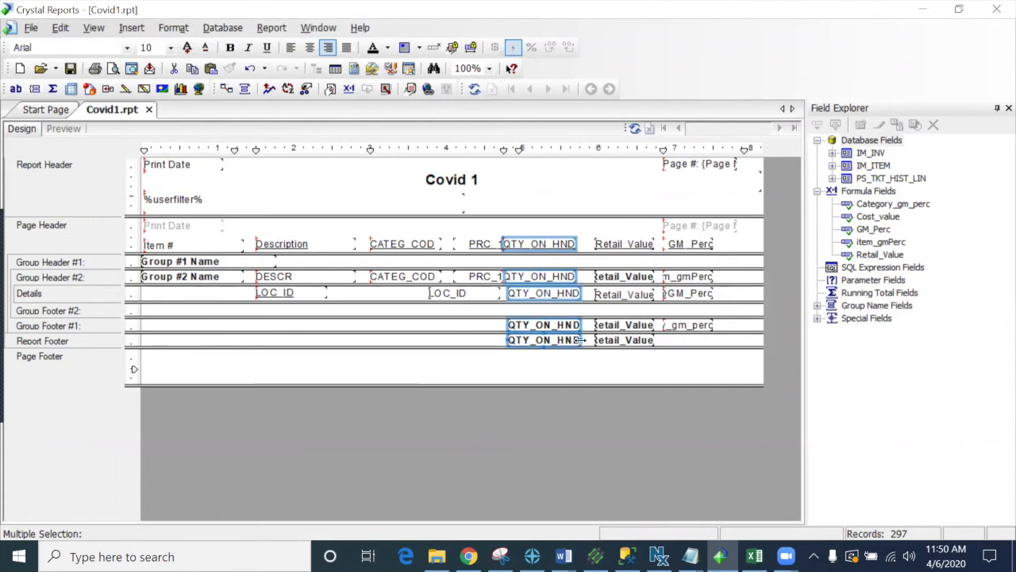
left_click_drag(578, 339, 559, 340)
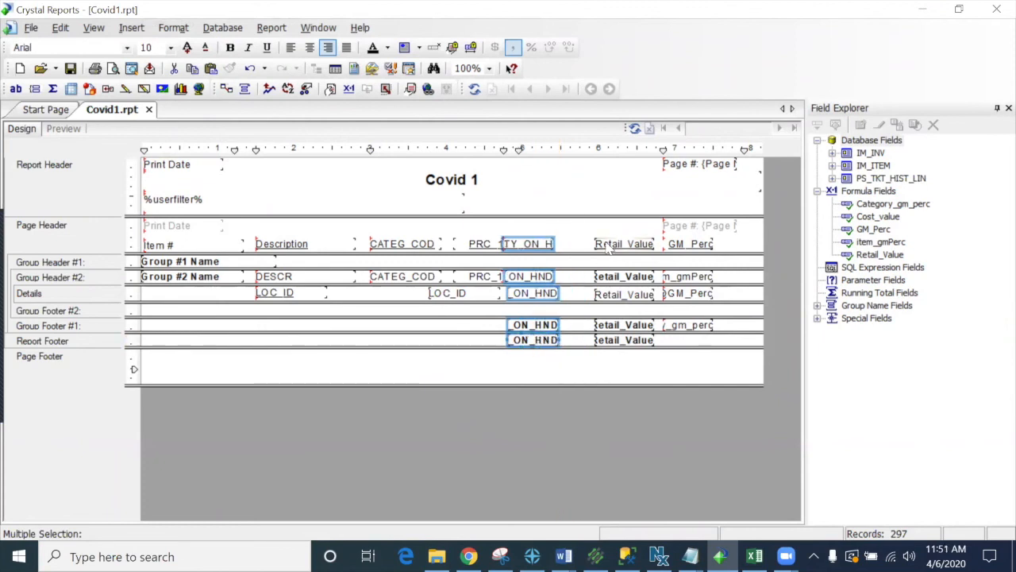
Move the Retail_Value heading and fields in all sections left beside QTY_ON_HND, and shift the GM_Perc column left to close the gap
left_click_drag(663, 149, 665, 150)
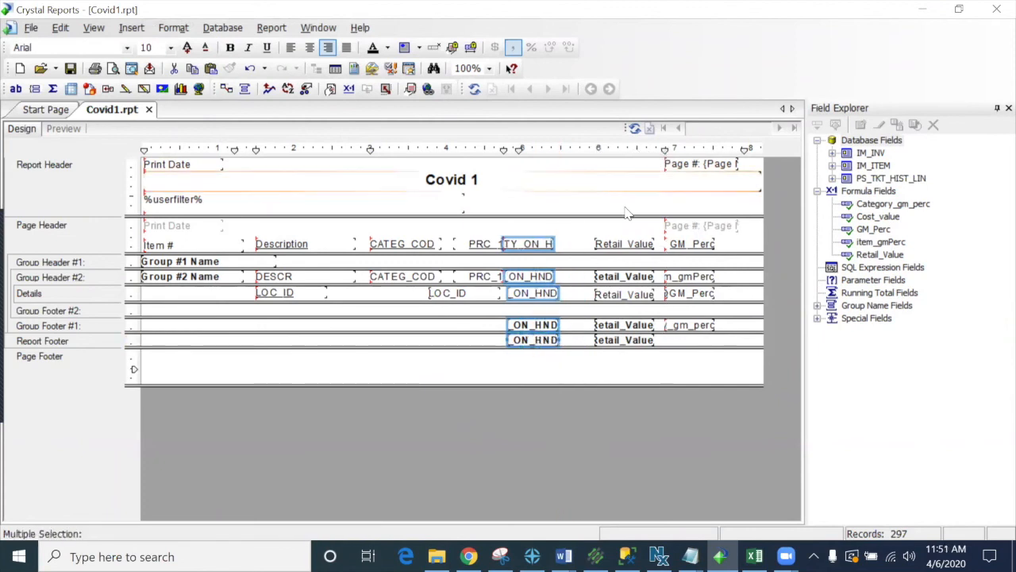
left_click(625, 244)
left_click(628, 277, "ctrl")
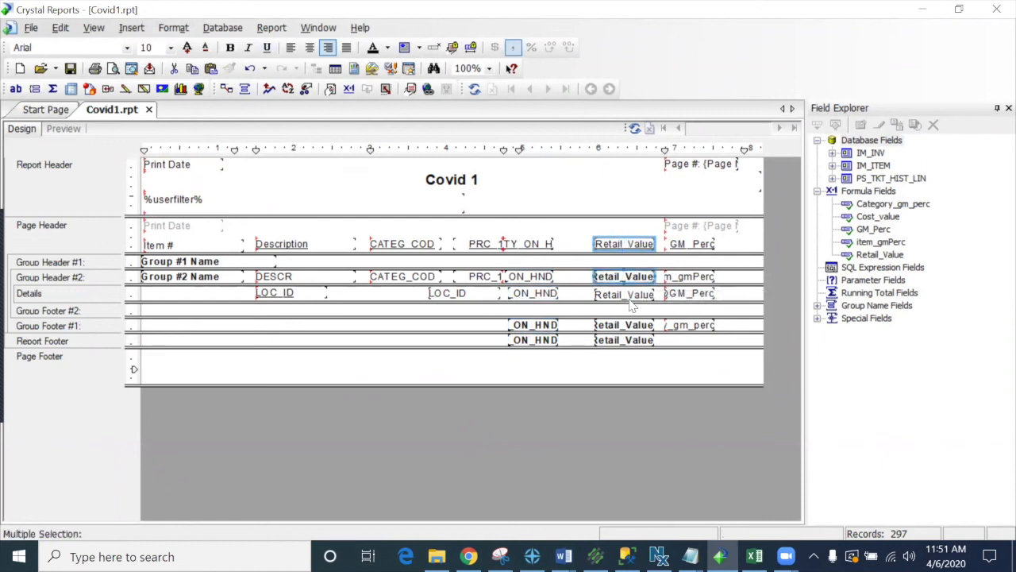
left_click(629, 295, "ctrl")
left_click(627, 326, "ctrl")
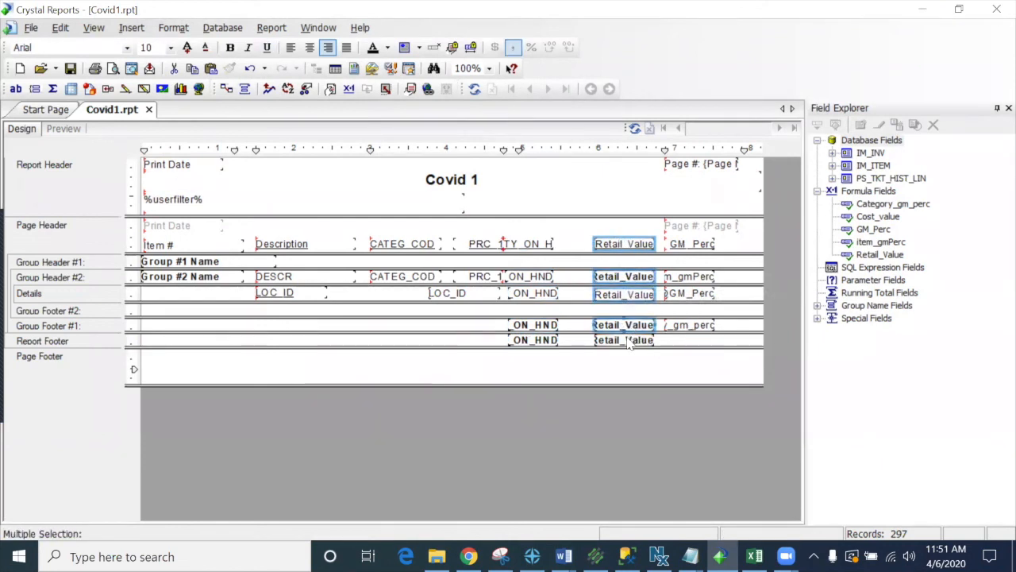
left_click(632, 340, "ctrl")
left_click_drag(636, 340, 605, 341)
left_click_drag(665, 149, 641, 149)
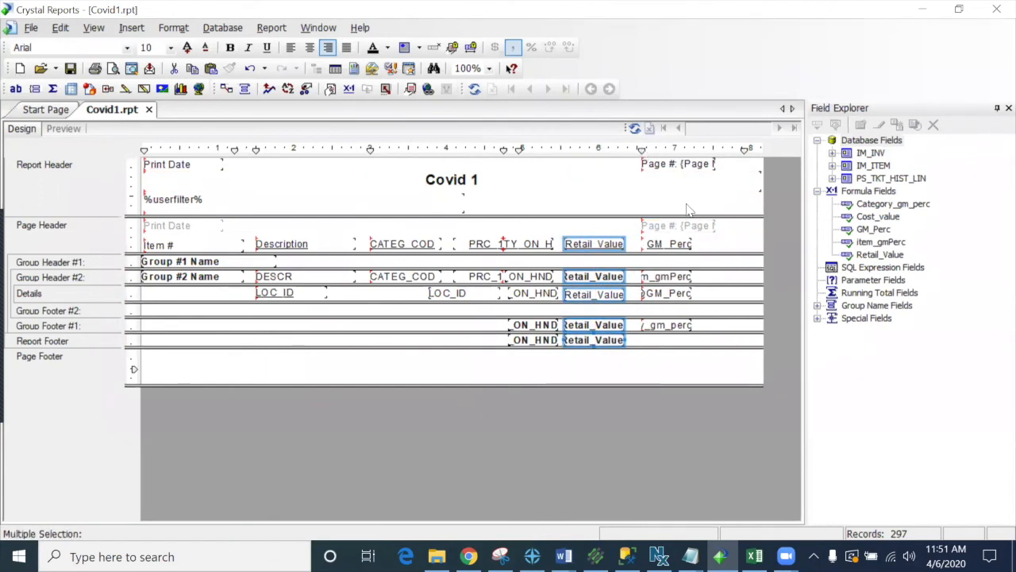
left_click(717, 251)
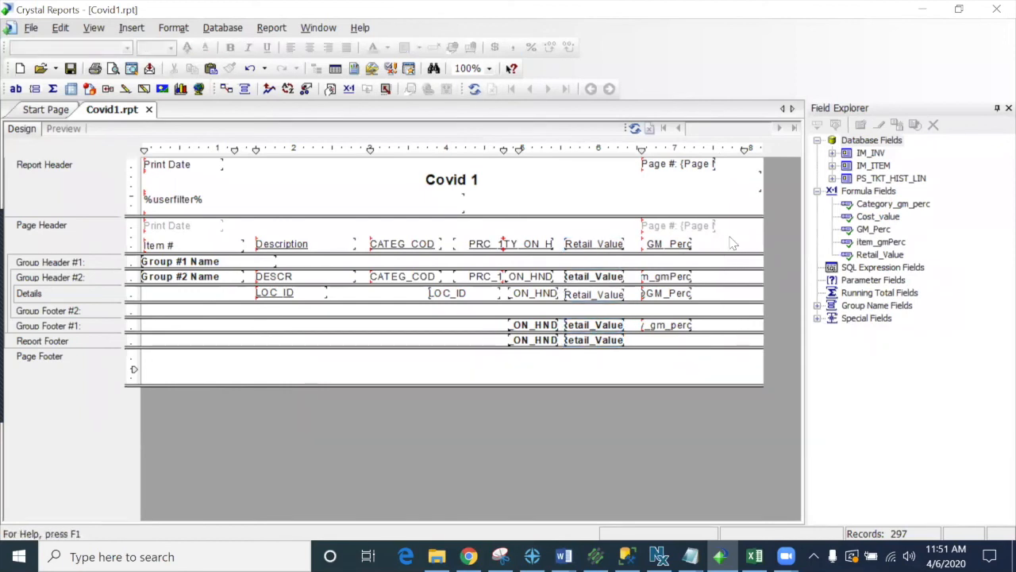
Add the QTY_SOLD field from PS_TKT_HIST_LIN to the Details section to the right of GM_Perc
left_click(833, 178)
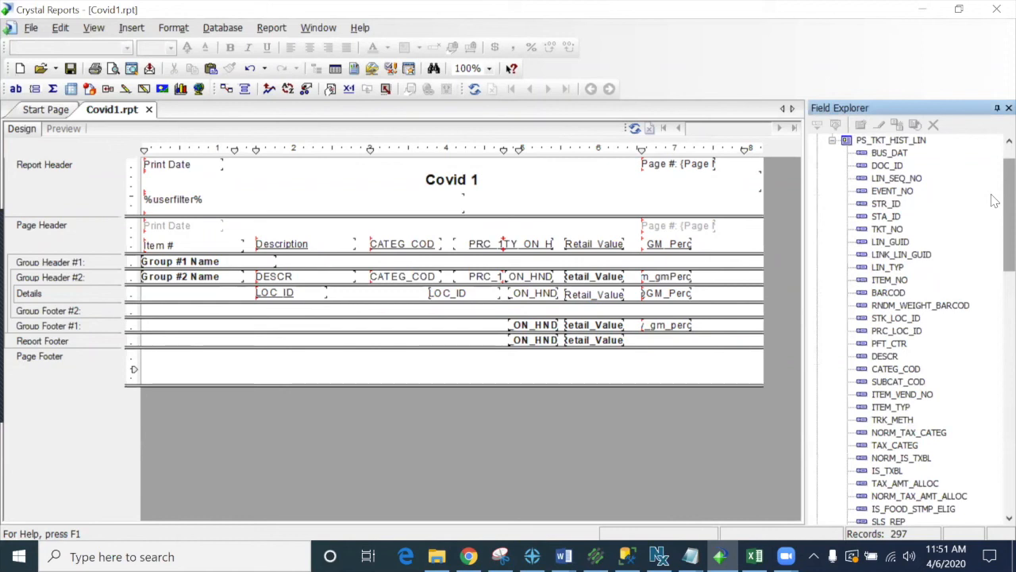
scroll(995, 200, "down", 5)
left_click(893, 381)
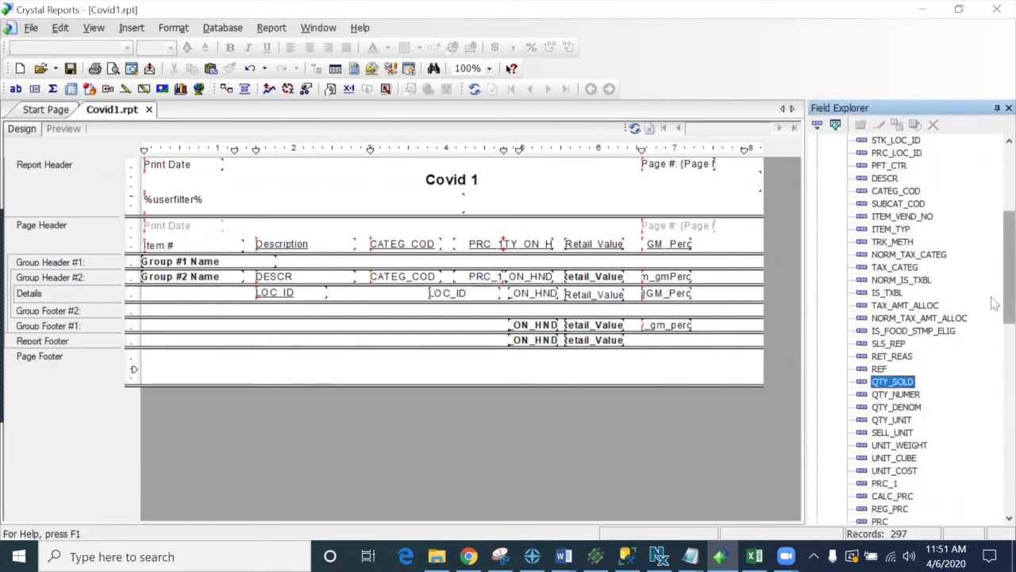
scroll(995, 303, "down", 2)
left_click(890, 458)
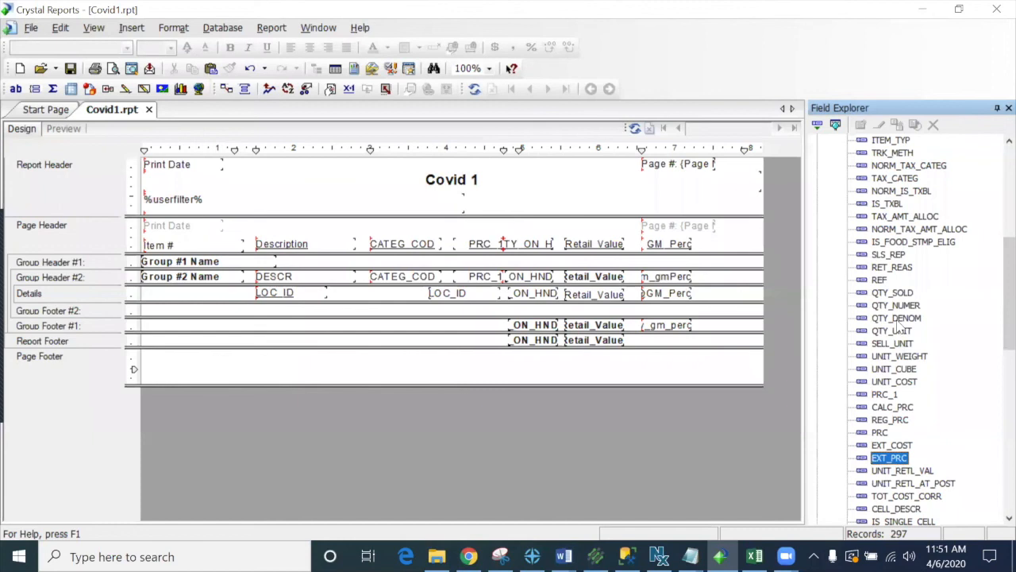
left_click(881, 294)
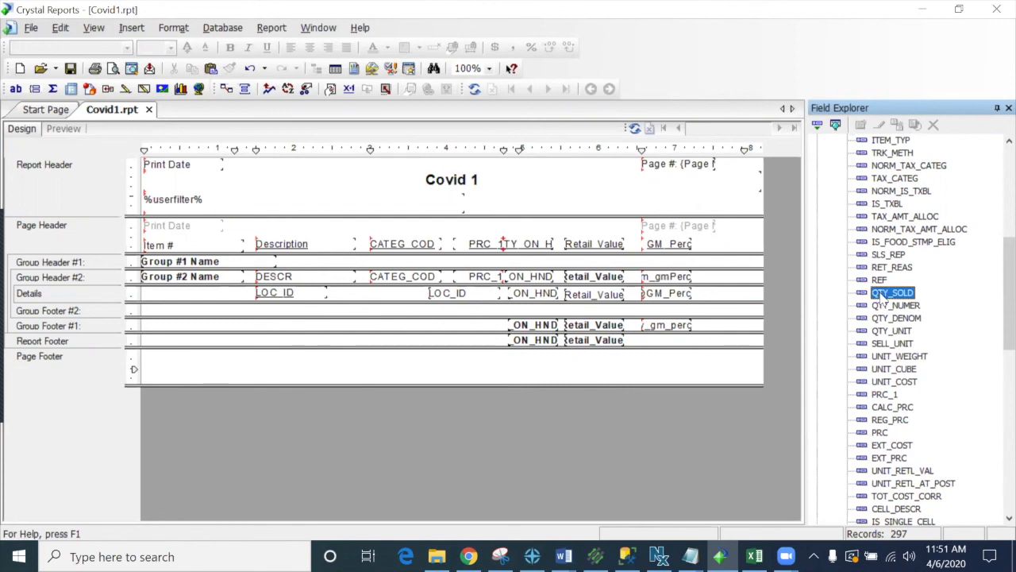
left_click_drag(883, 296, 707, 292)
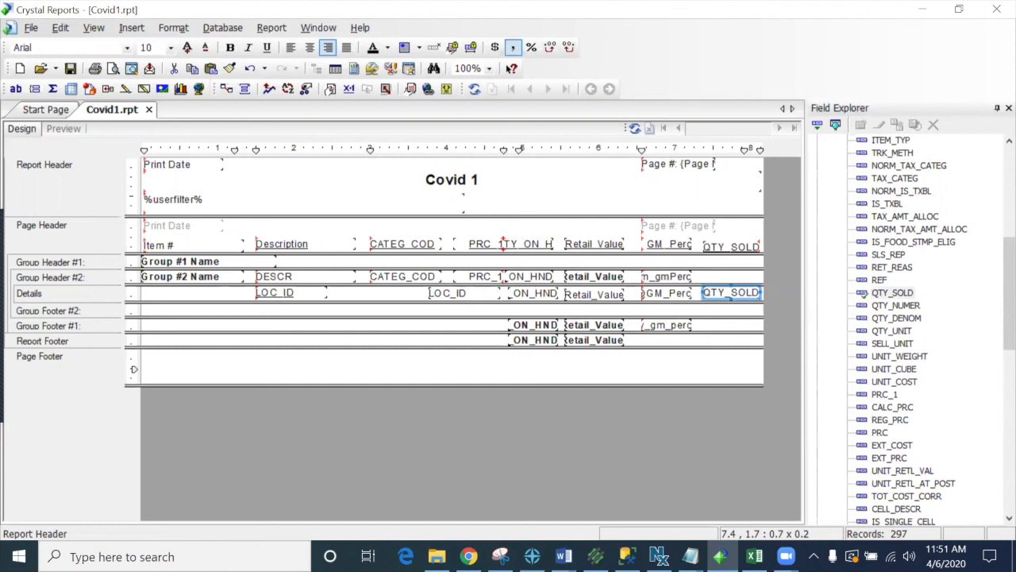
Preview the report and examine ADM-JACKET's repeated location rows, QTY_SOLD values, and group sums of quantity on hand and retail value
left_click(63, 129)
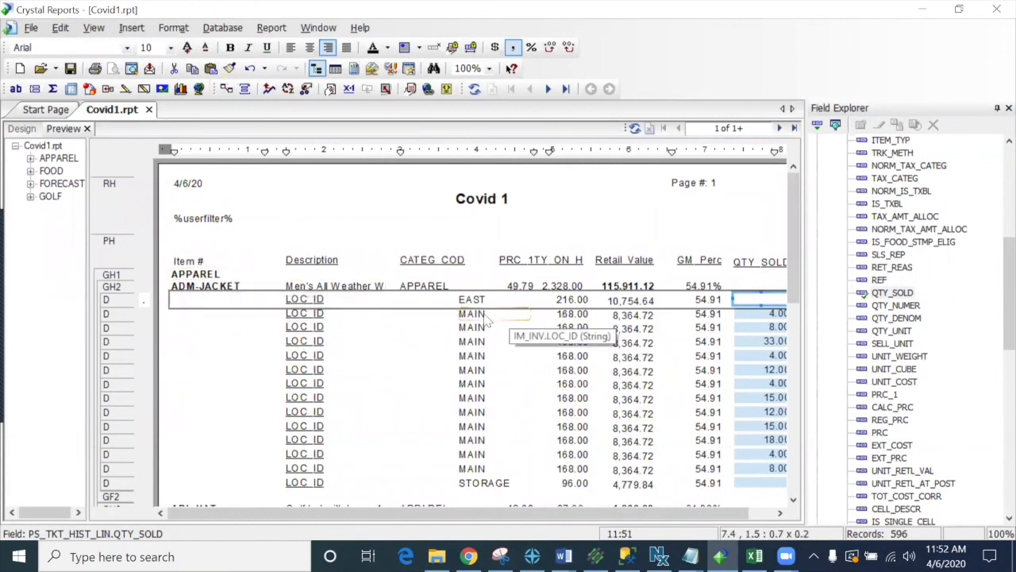
left_click(493, 316)
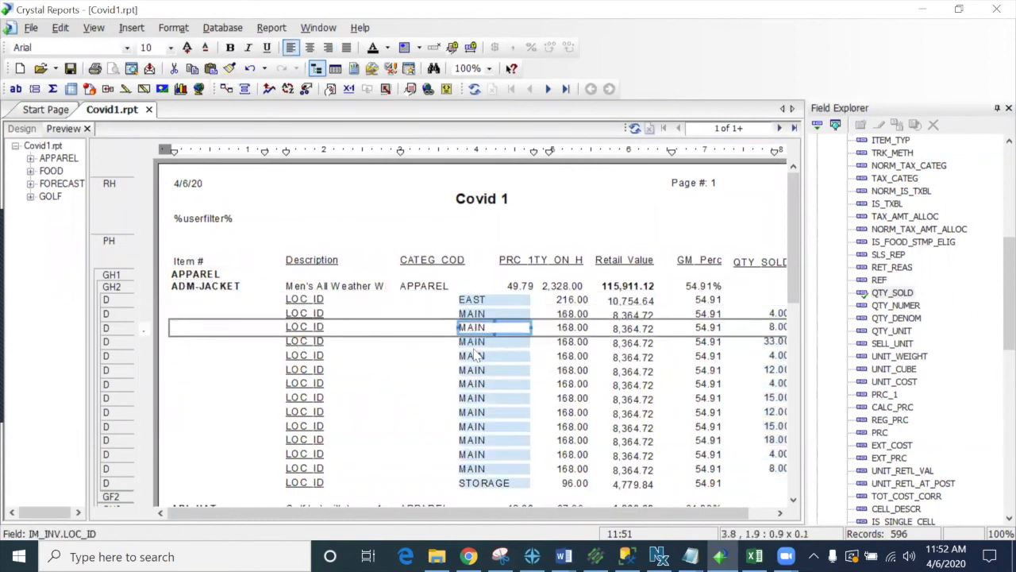
key("Escape")
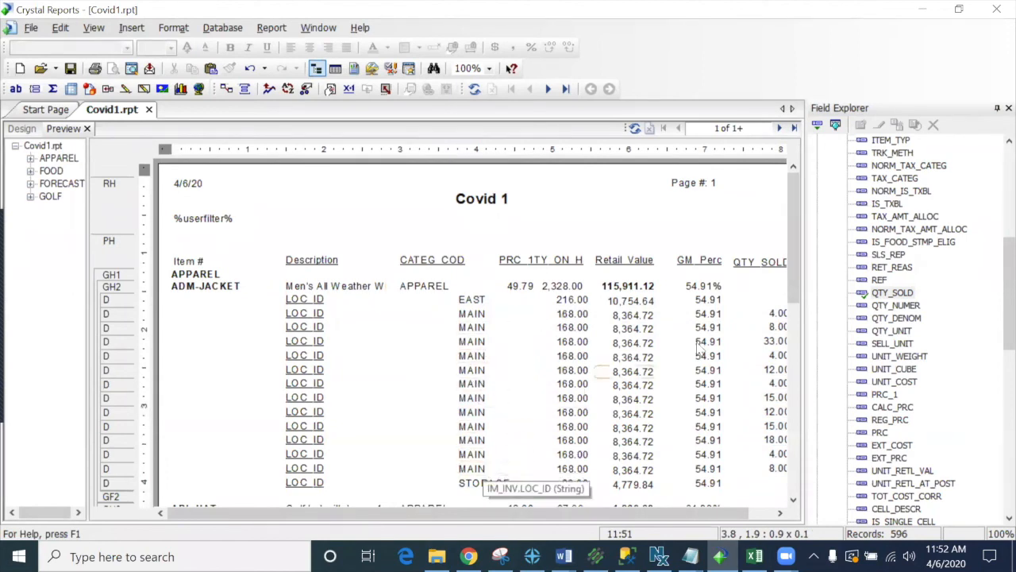
left_click(772, 315)
left_click(777, 342)
left_click(778, 357)
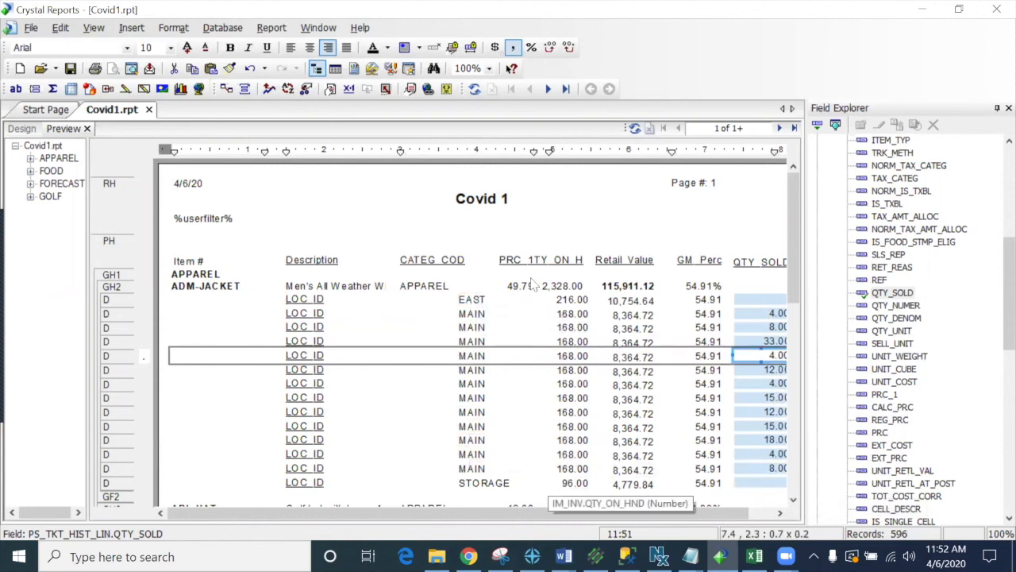
left_click(556, 285)
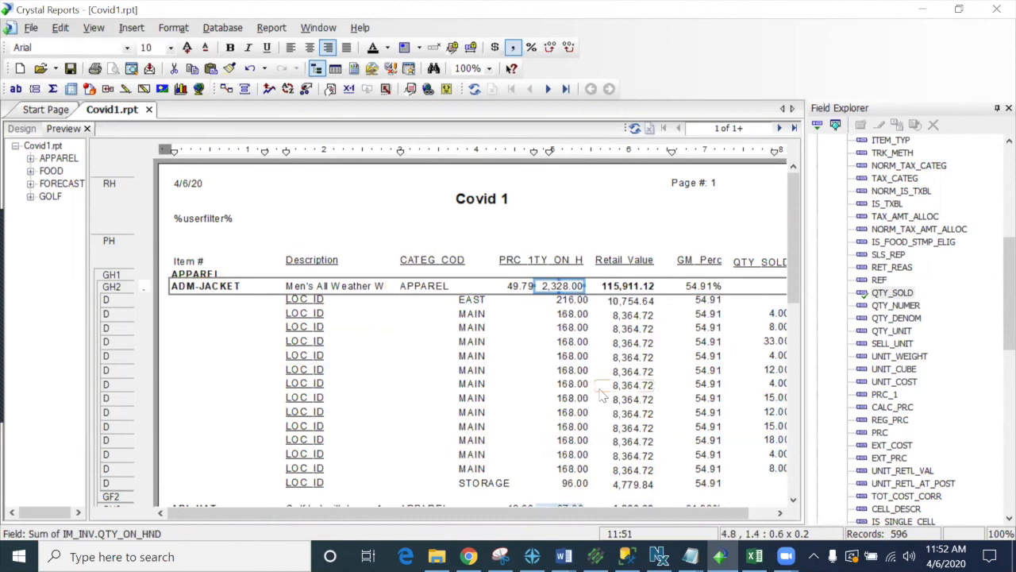
left_click(622, 286)
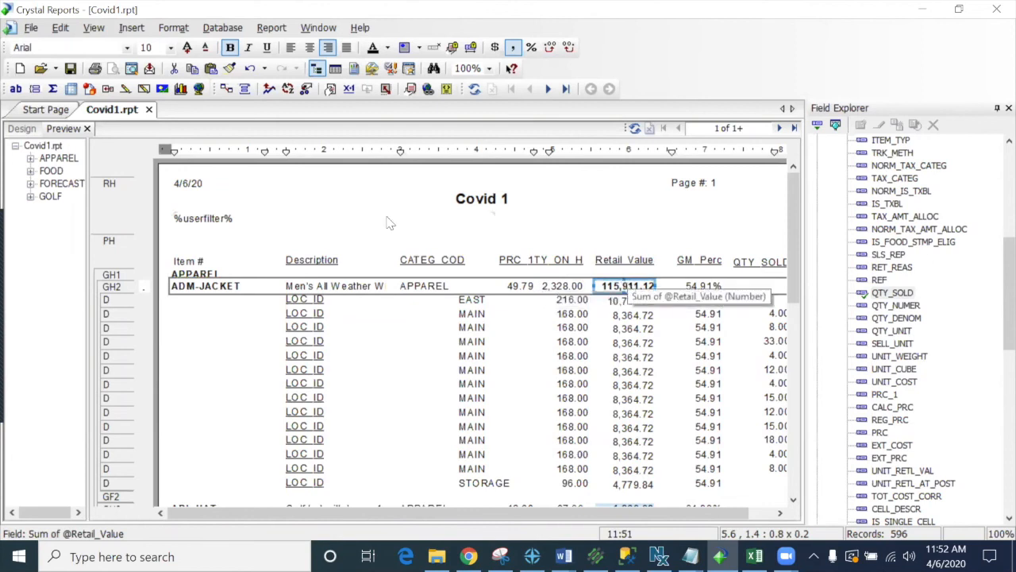
Insert QTY_SOLD sums for both groups and the report footer, and move the item-level sum into Group Header #2
left_click(21, 127)
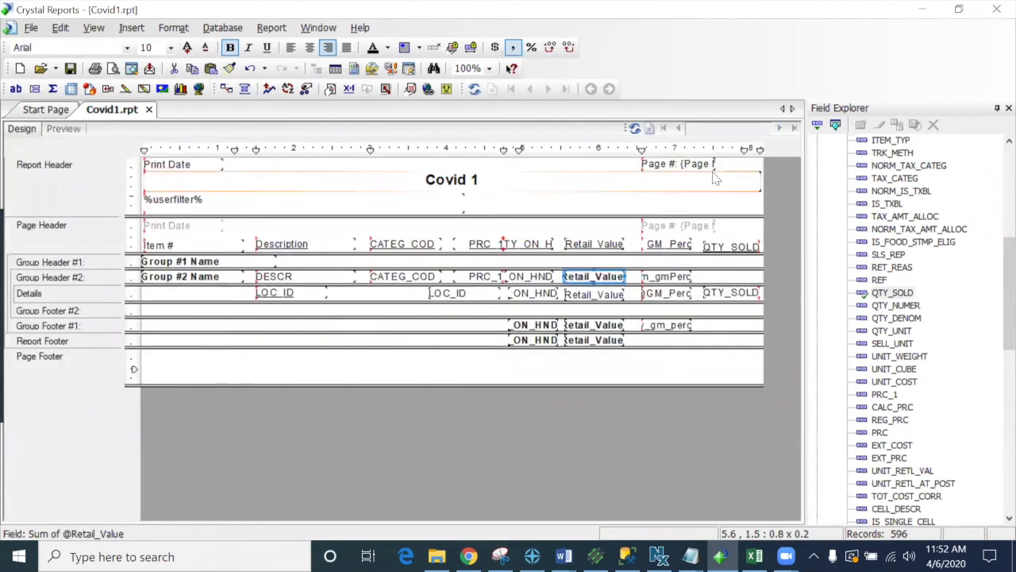
left_click(719, 292)
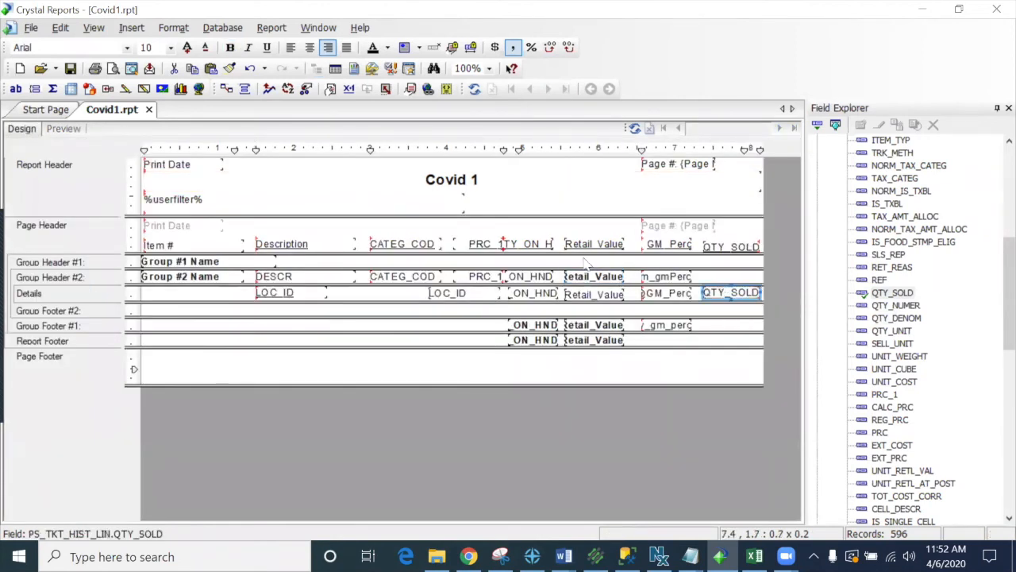
left_click(52, 89)
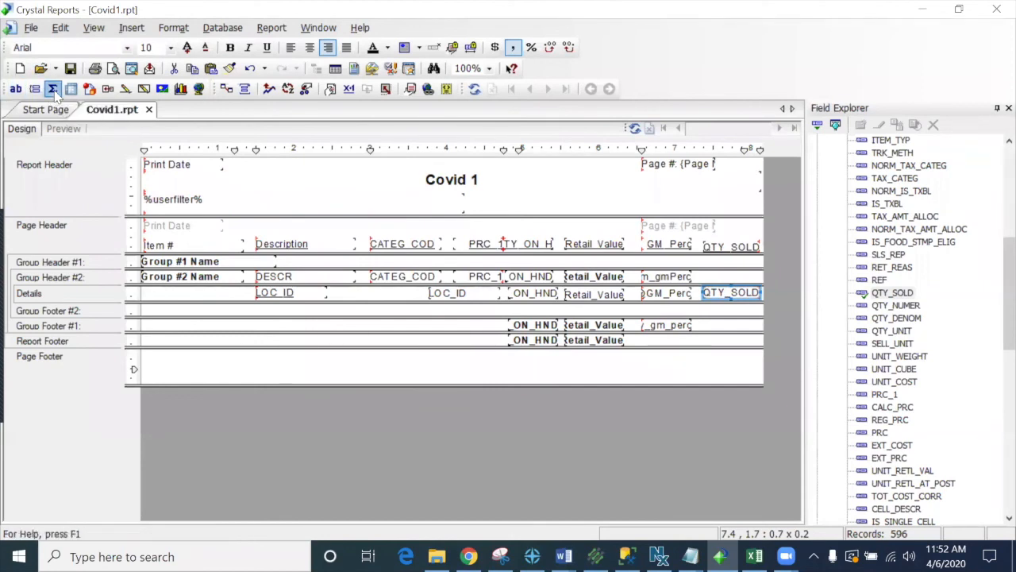
left_click(447, 267)
left_click(453, 275)
left_click(408, 286)
left_click(475, 419)
left_click_drag(739, 307, 721, 278)
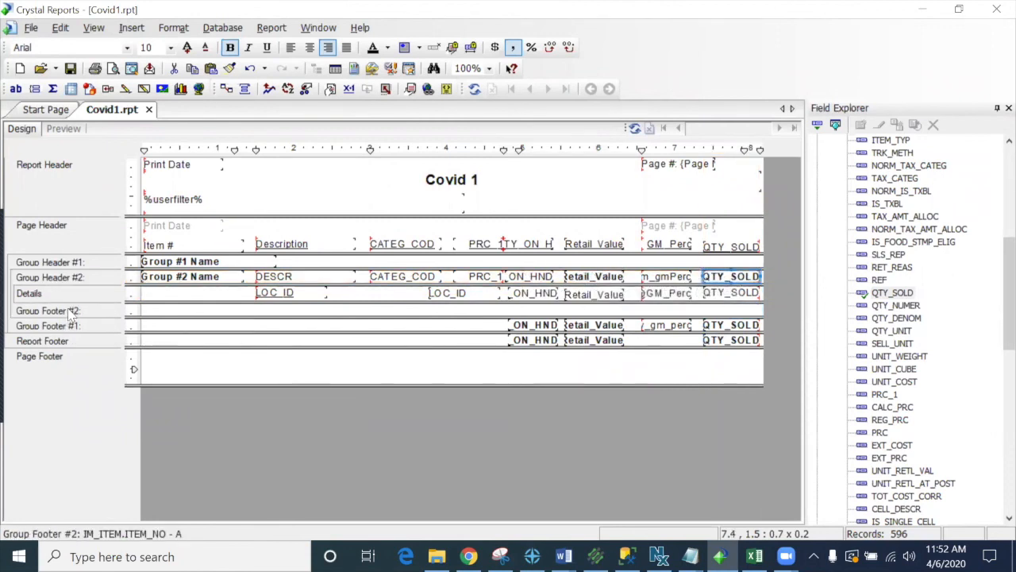
Preview the report and delete the QTY_ON_HND and Retail_Value sums from the Group Header #2 row
left_click(63, 128)
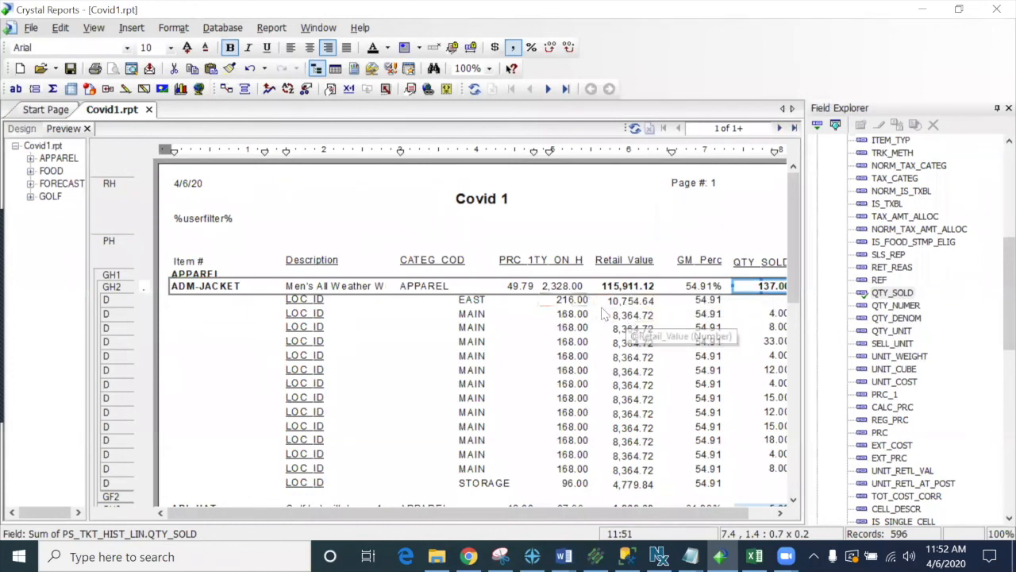
left_click(627, 286)
left_click(558, 286)
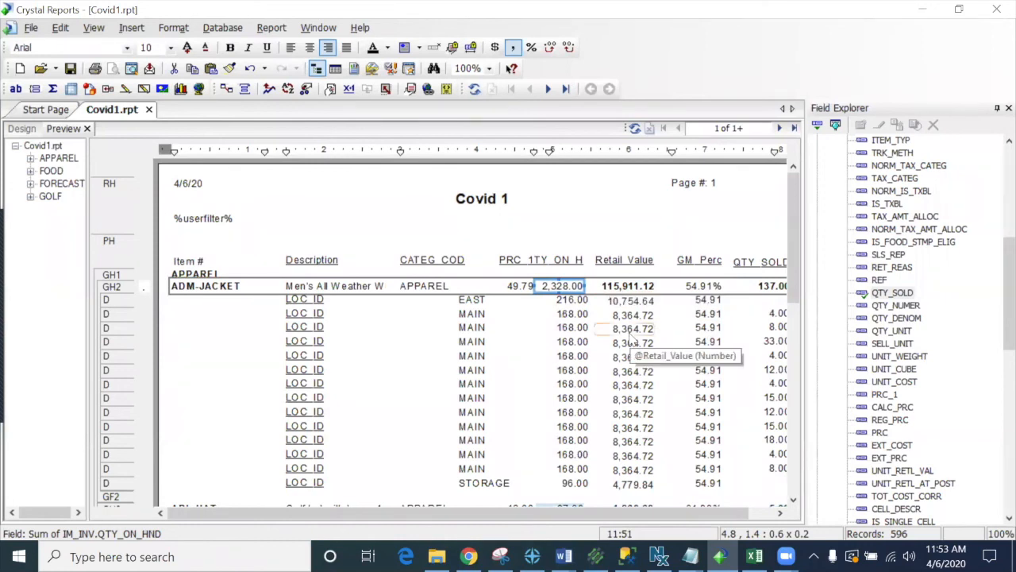
key("Delete")
left_click(624, 286)
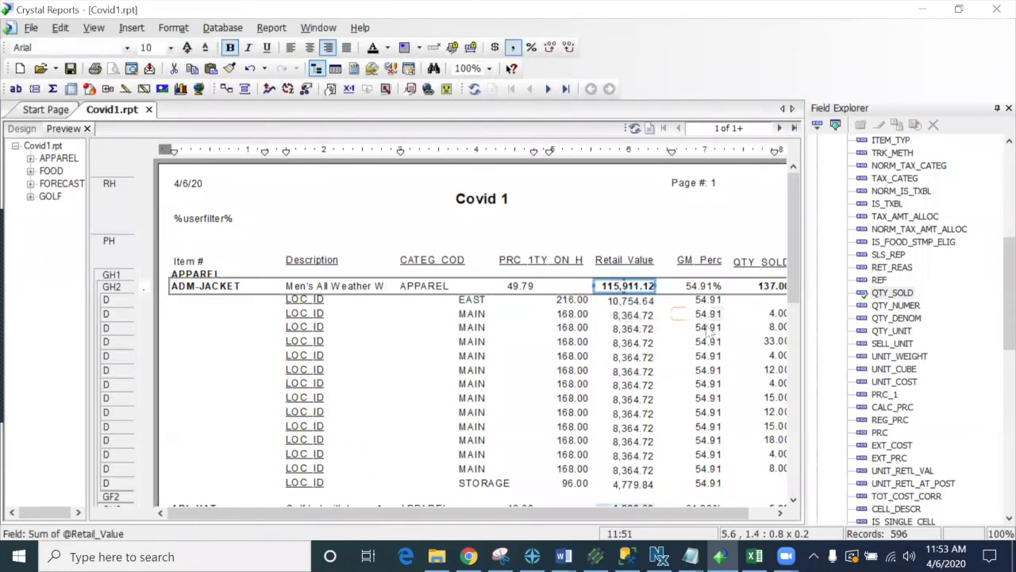
key("Delete")
Remove both decimal places from the QTY_SOLD detail and item-level sum fields and from the QTY_ON_HND detail field
left_click(767, 285)
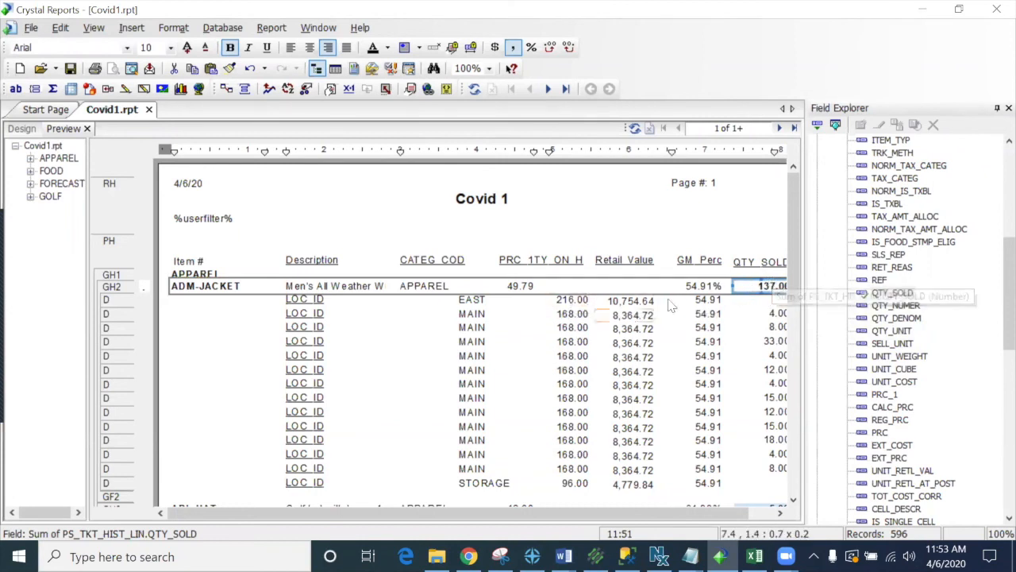
left_click(777, 316, "ctrl")
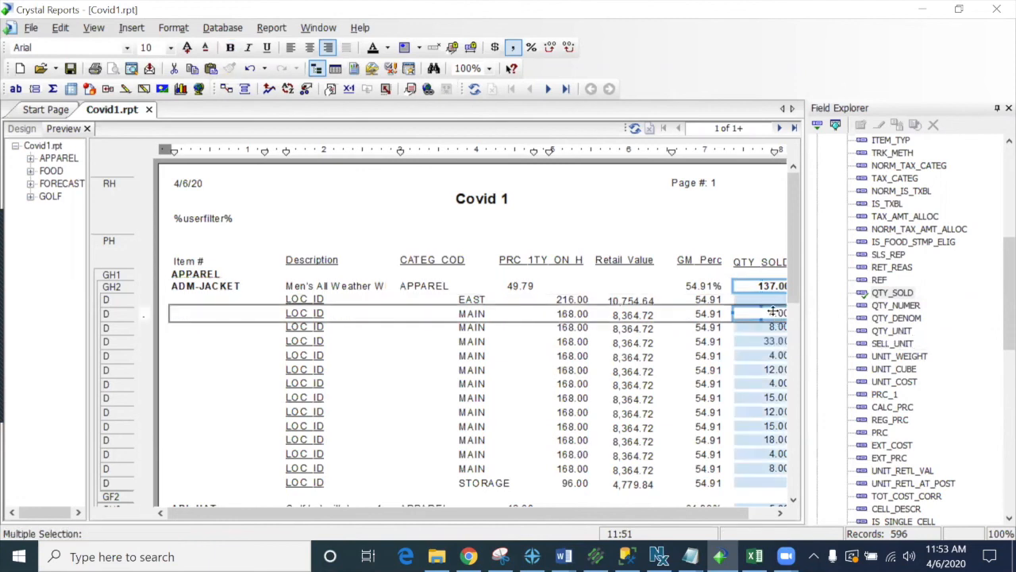
left_click(569, 49)
left_click(569, 50)
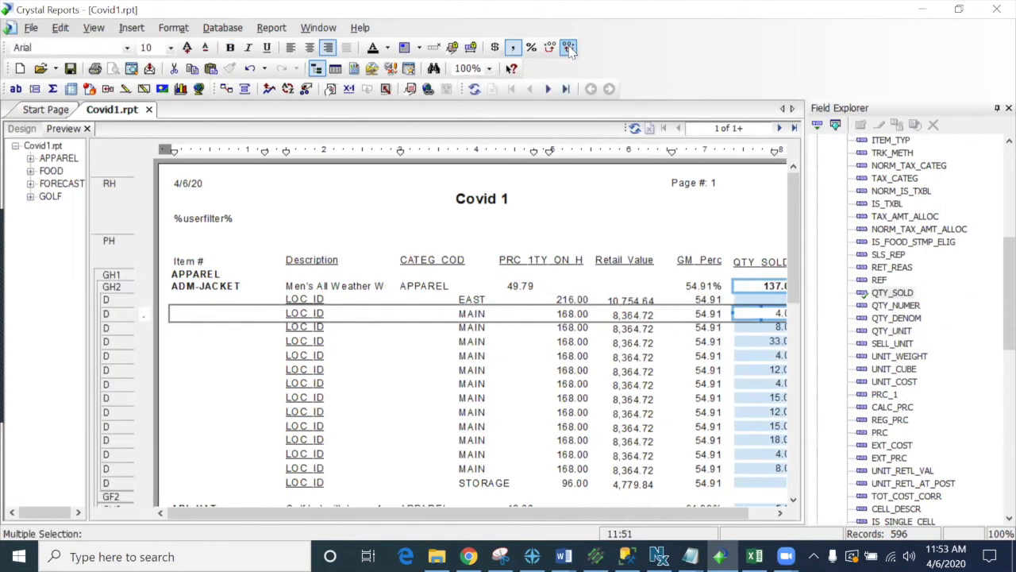
left_click(569, 298)
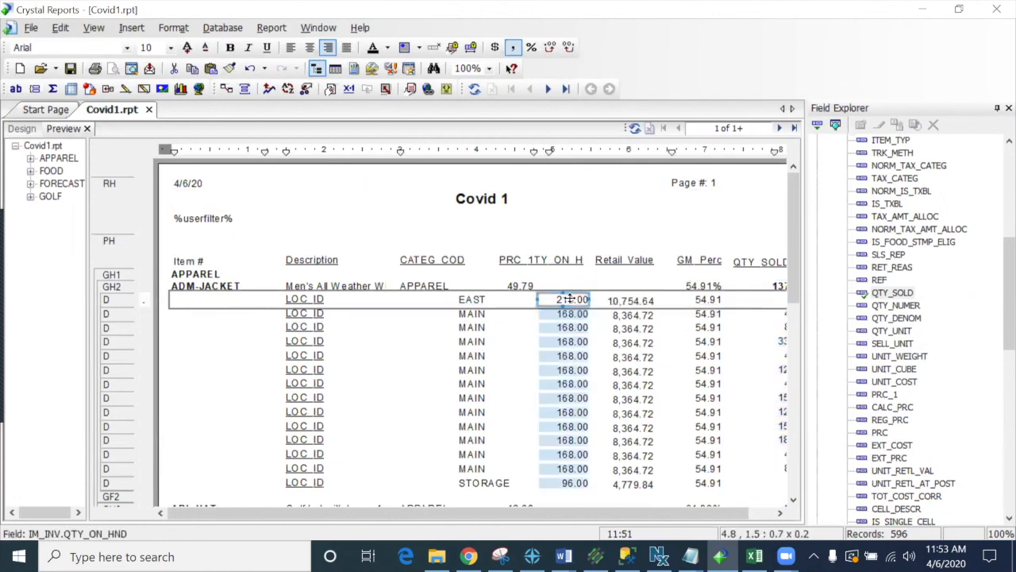
left_click(570, 47)
left_click(569, 48)
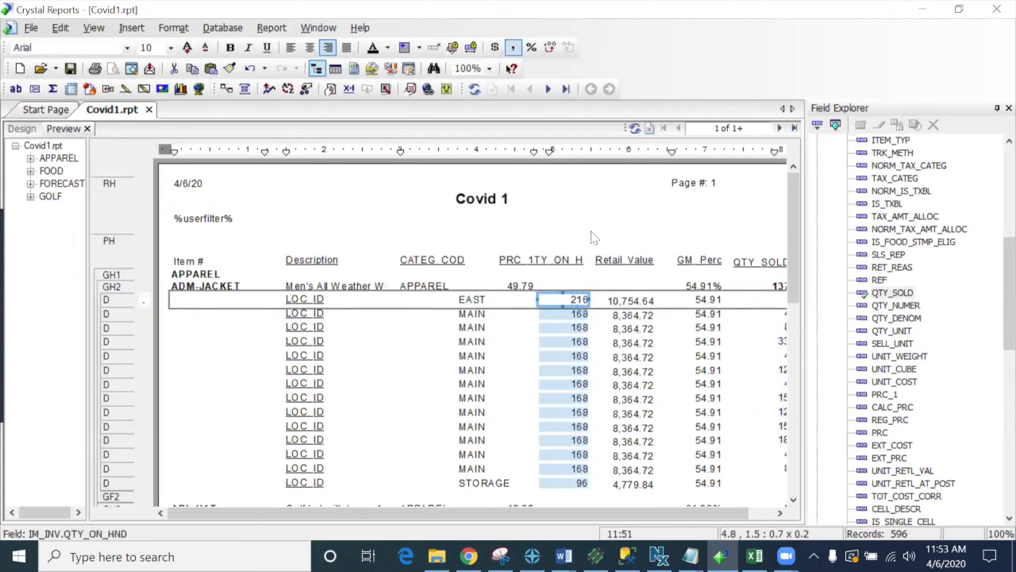
left_click(601, 235)
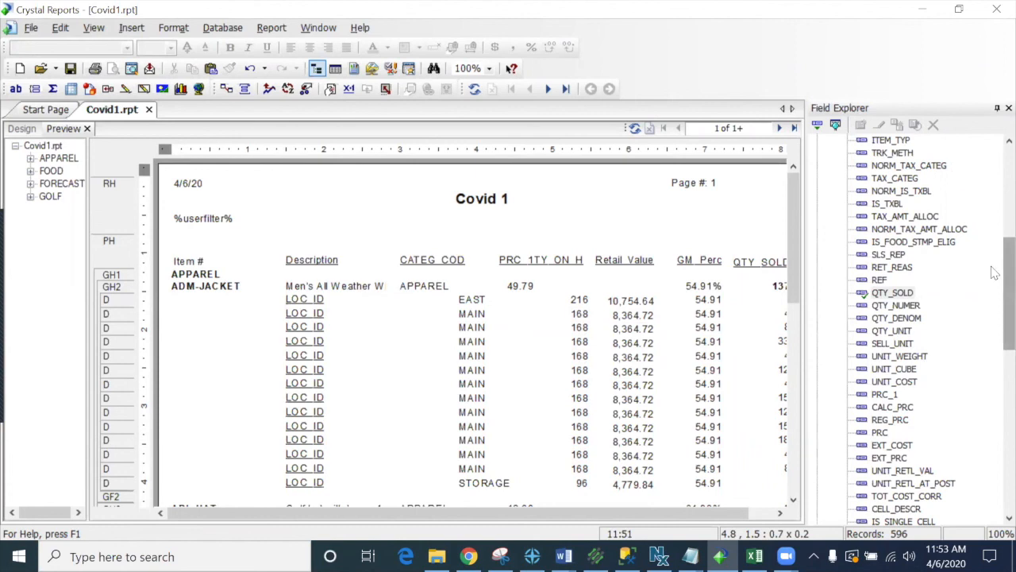
Return to the design view and delete the QTY_ON_HND and Retail_Value sums from Group Footer #1 and the Report Footer
scroll(995, 275, "up", 10)
left_click(833, 178)
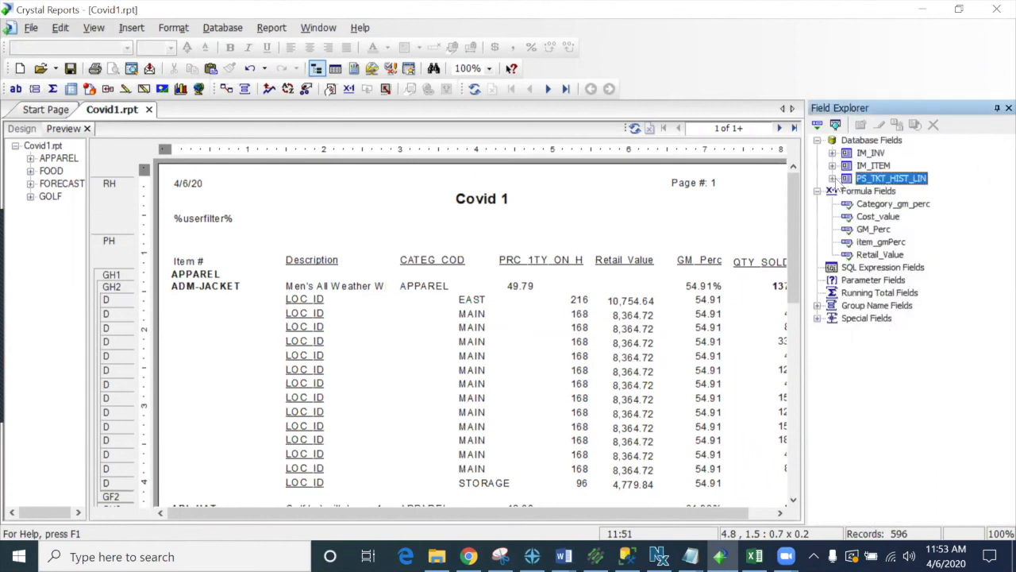
left_click(22, 129)
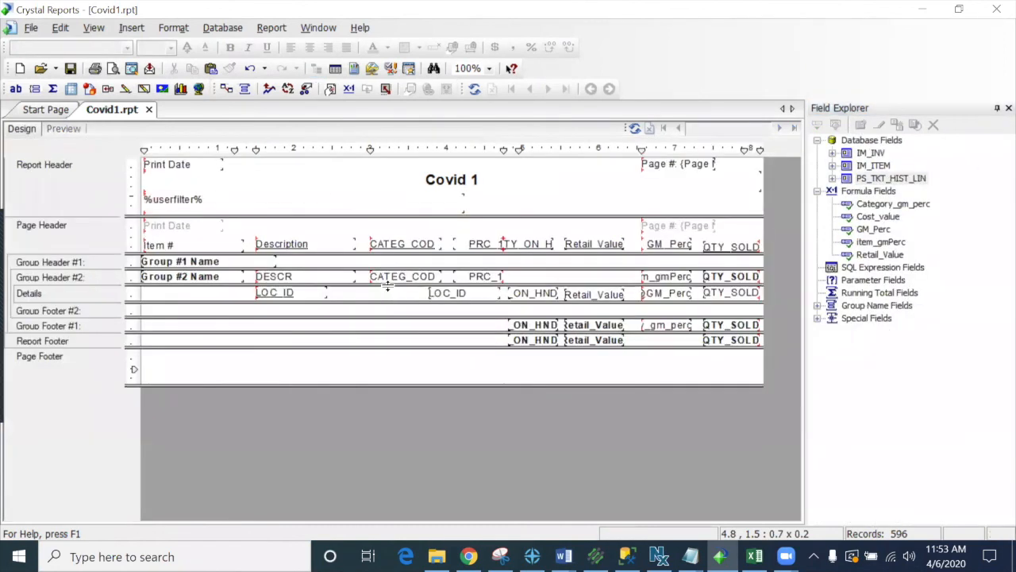
left_click(533, 293)
left_click(537, 326)
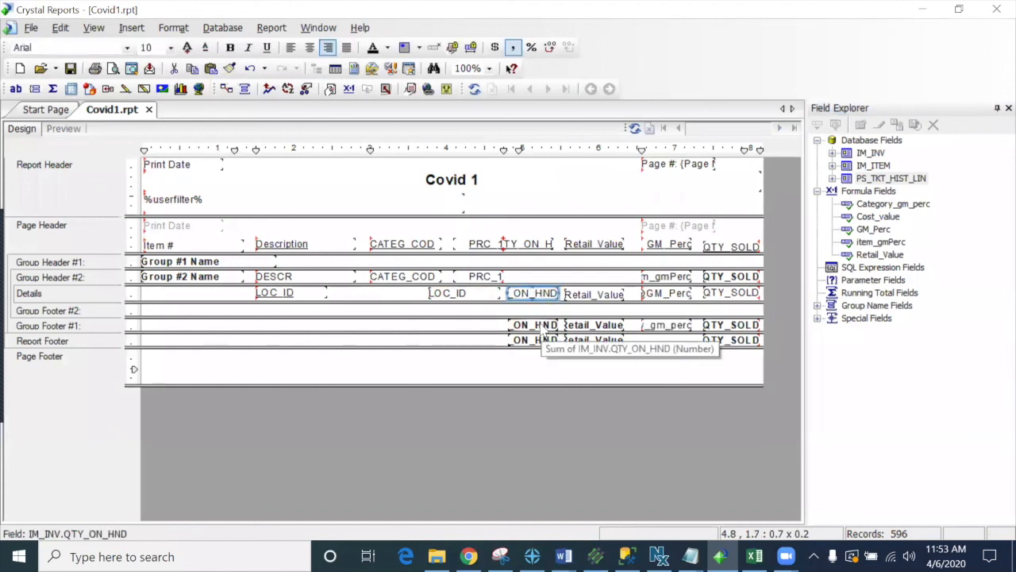
key("Delete")
left_click(532, 340)
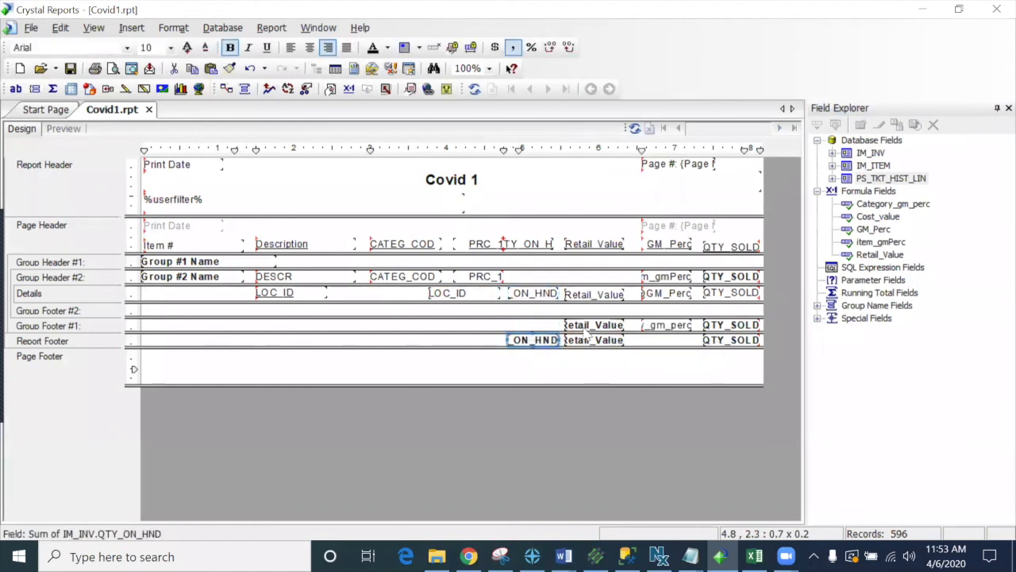
key("Delete")
left_click(592, 325)
key("Delete")
left_click(589, 340)
key("Delete")
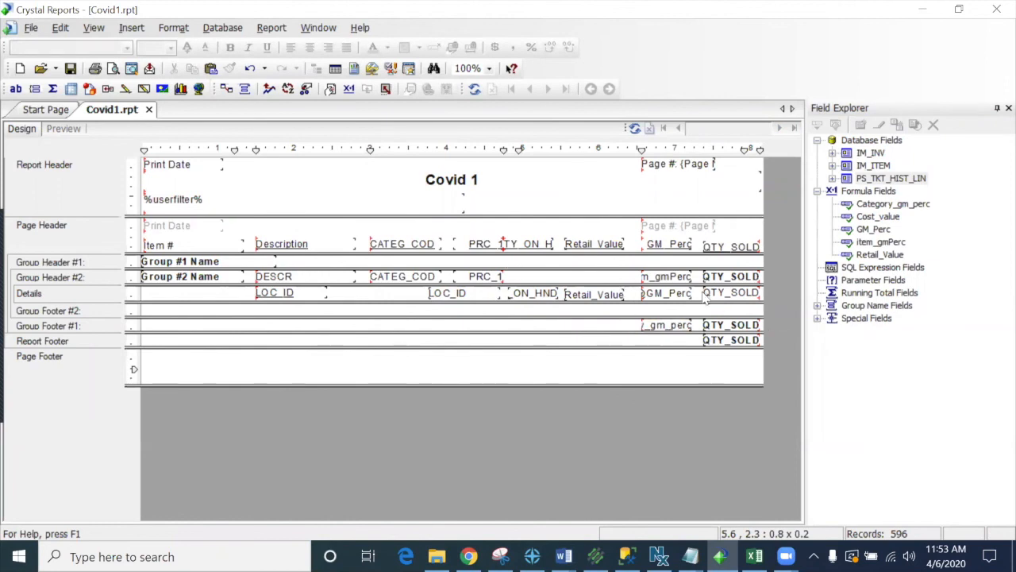
Start a running total field named item_qty_oh that sums IM_INV.QTY_ON_HND
left_click(848, 293)
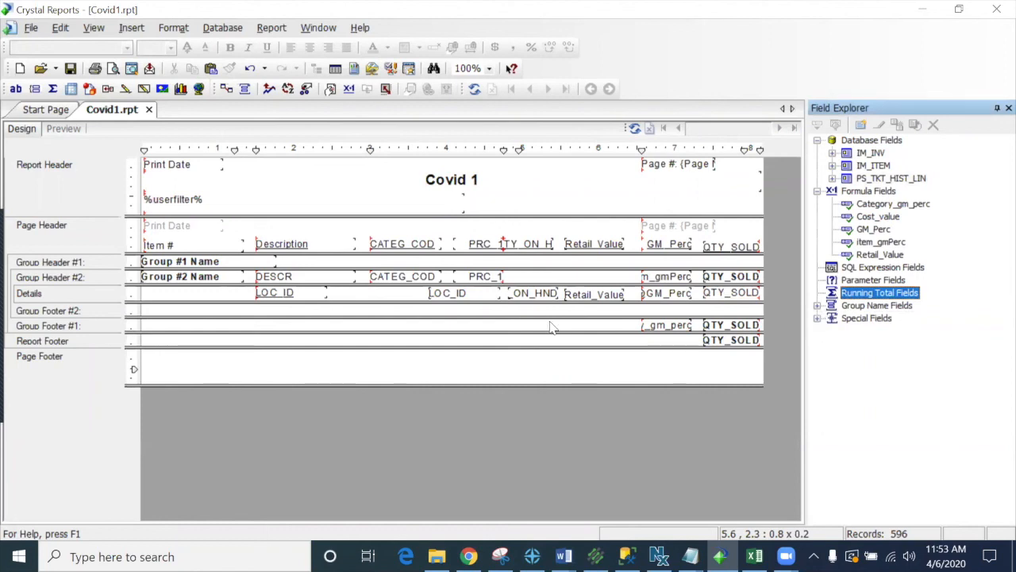
left_click(861, 125)
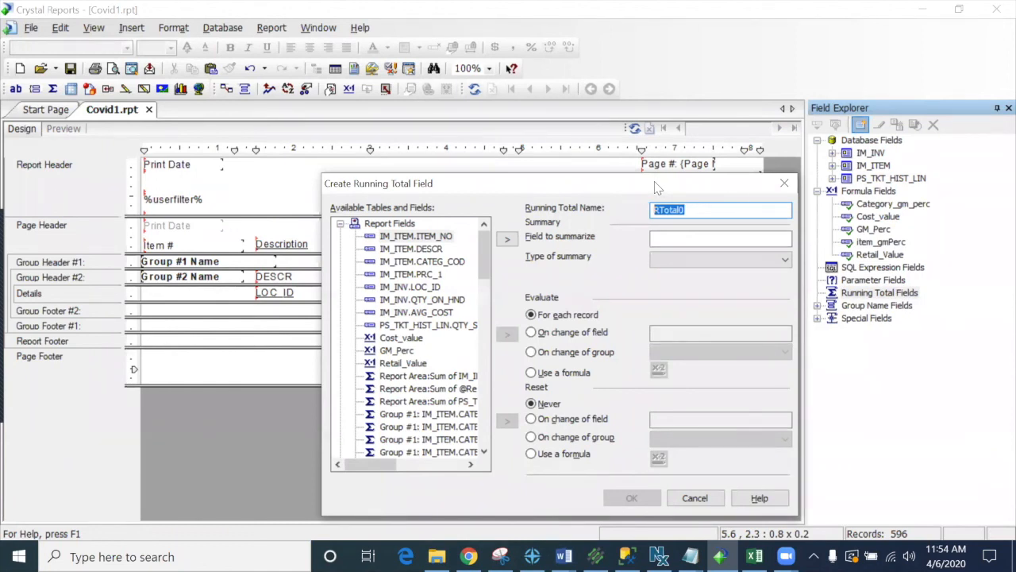
type("item_qty_oh")
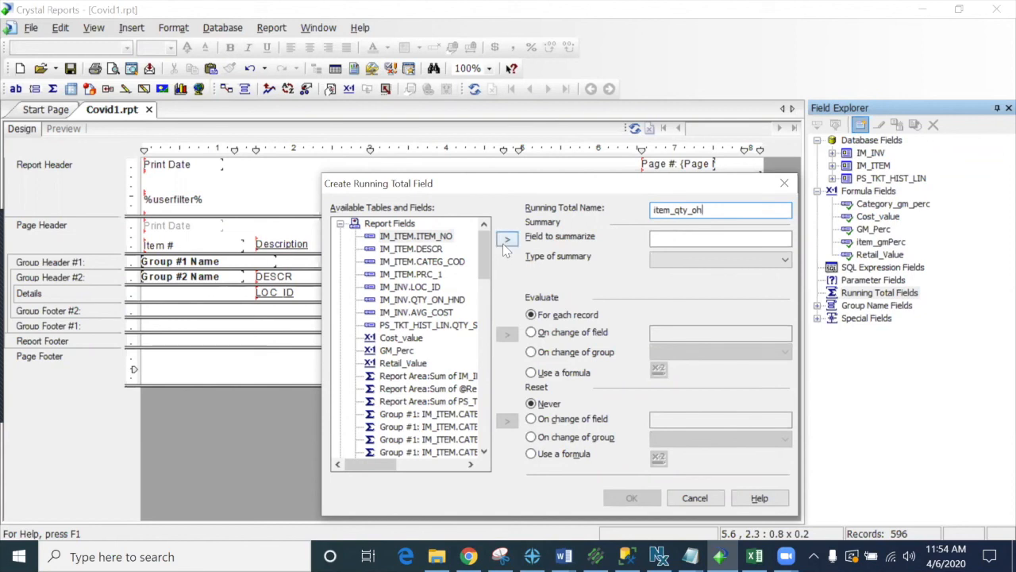
left_click(443, 300)
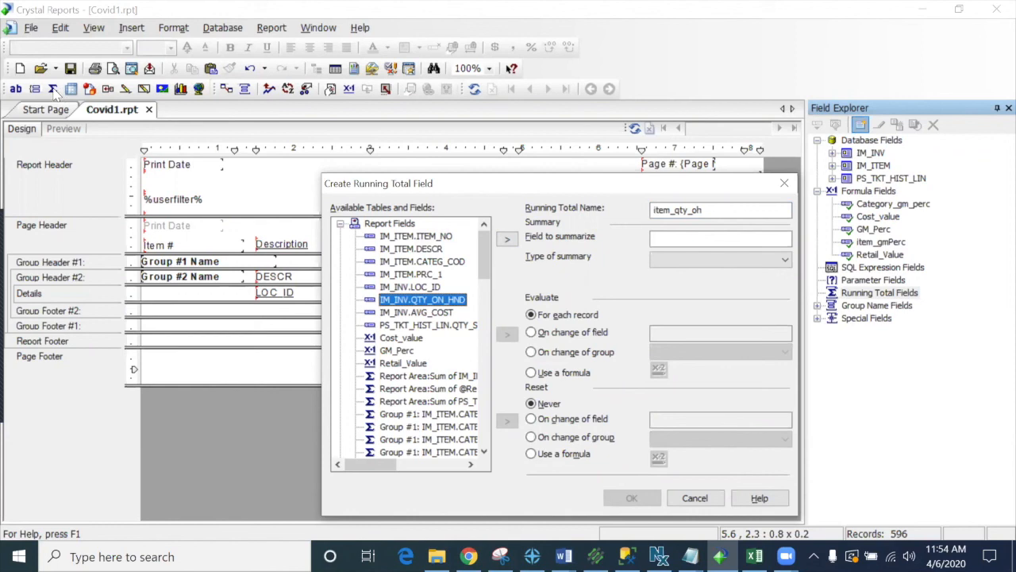
left_click(508, 239)
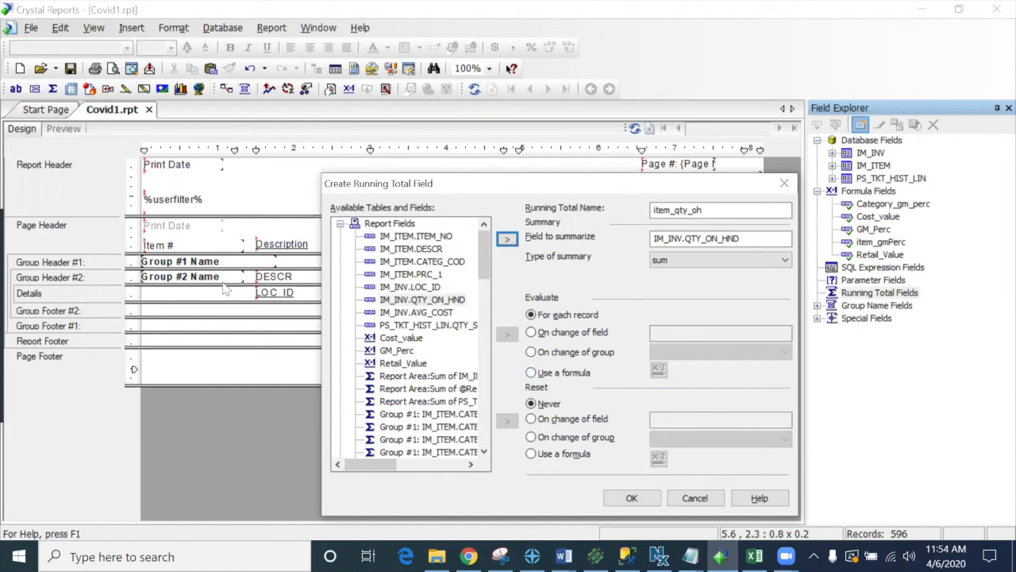
Evaluate item_qty_oh on change of field IM_INV.LOC_ID, reset it on change of Group #2 IM_ITEM.ITEM_NO, and create the running total
left_click(531, 332)
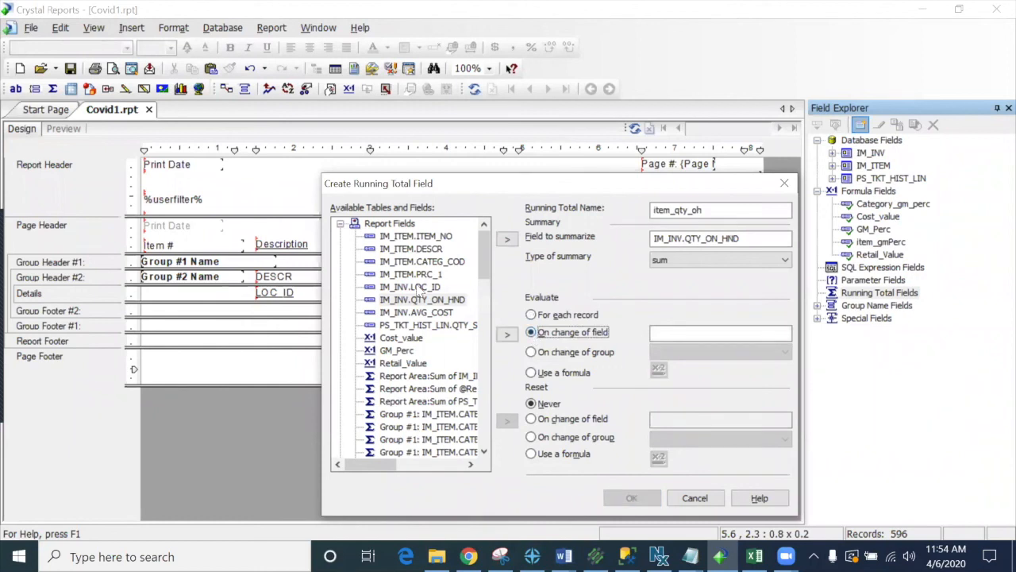
left_click(417, 287)
left_click(508, 335)
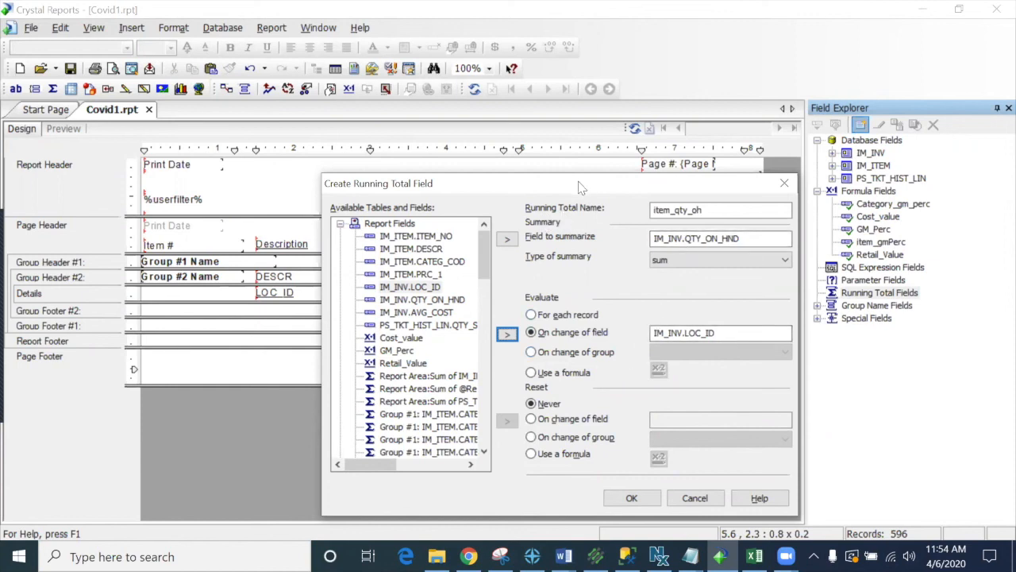
left_click_drag(580, 192, 552, 135)
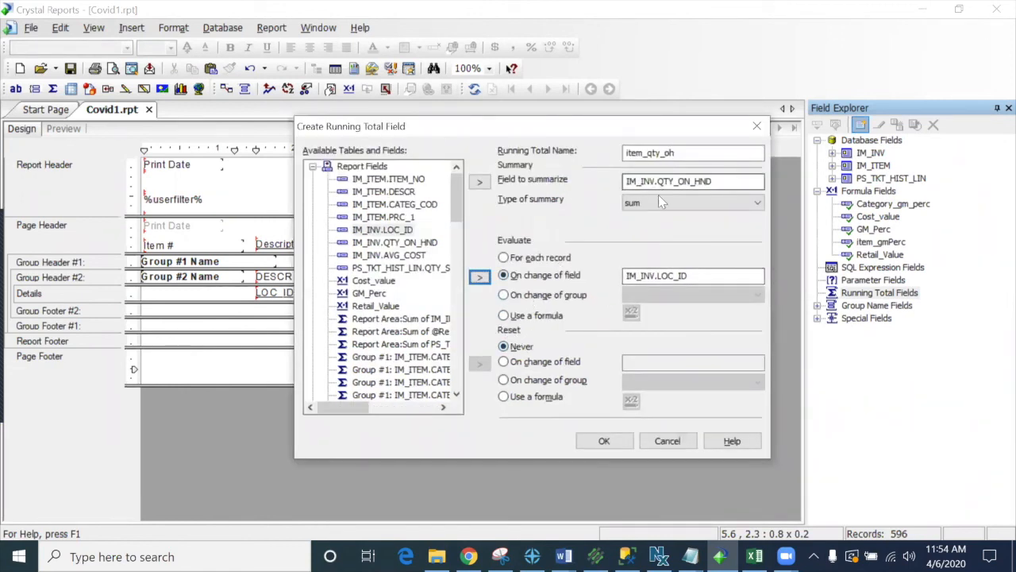
left_click(506, 380)
left_click(712, 383)
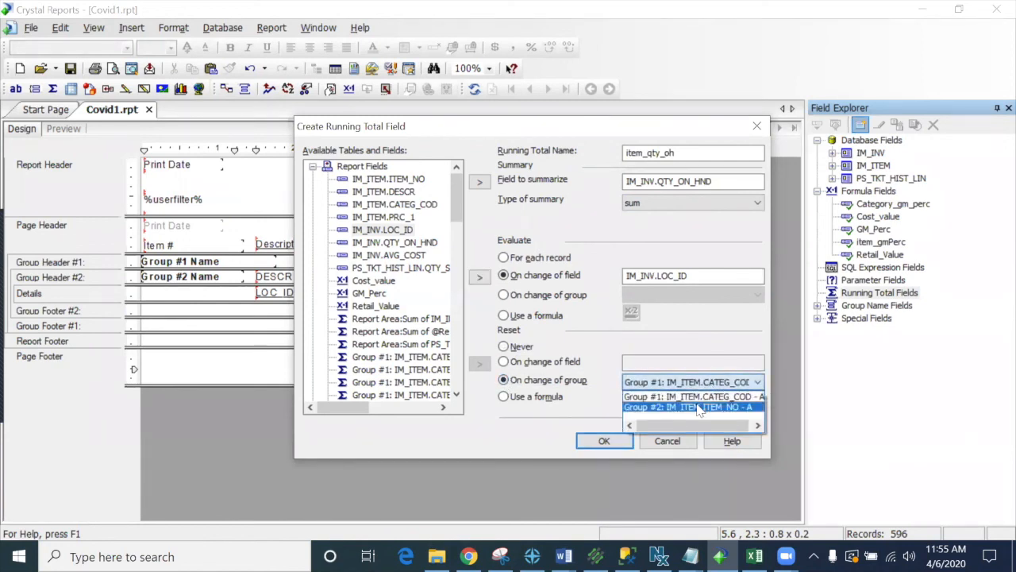
left_click(699, 407)
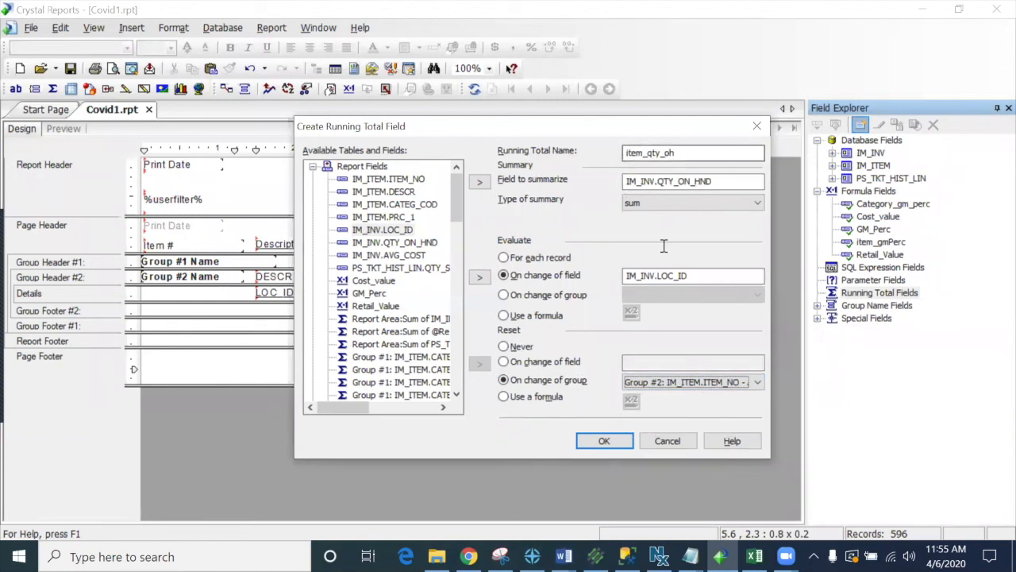
left_click(677, 382)
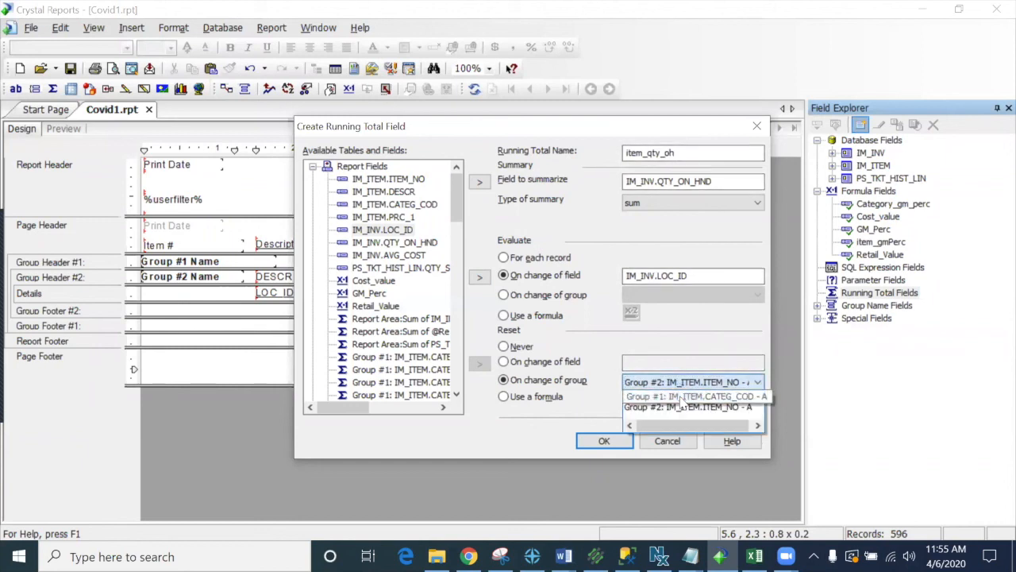
left_click(638, 407)
left_click(604, 441)
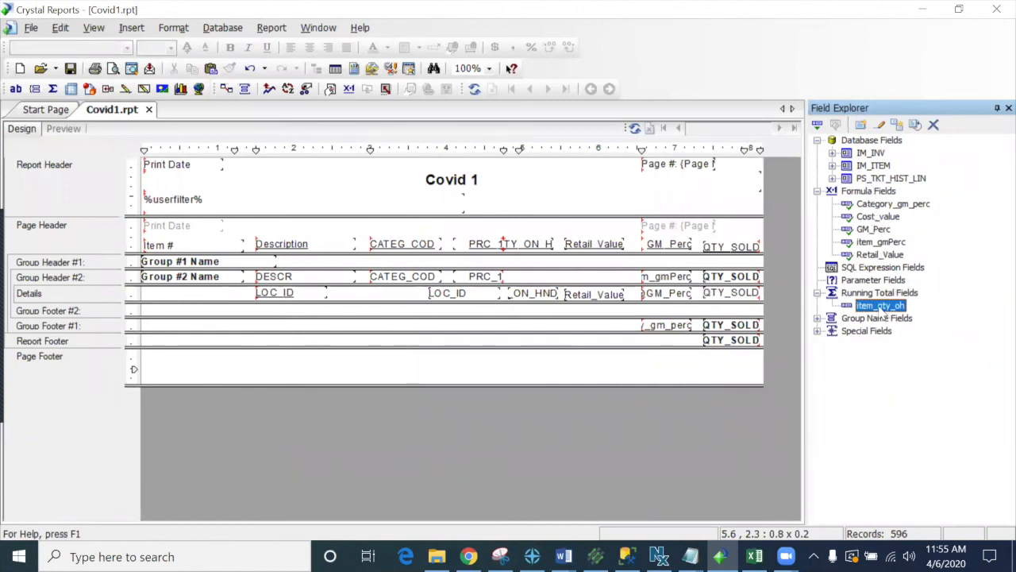
Insert the item_qty_oh running total into Group Header #2 in the QTY_ON_HND column and check it in the preview
left_click_drag(883, 312, 512, 278)
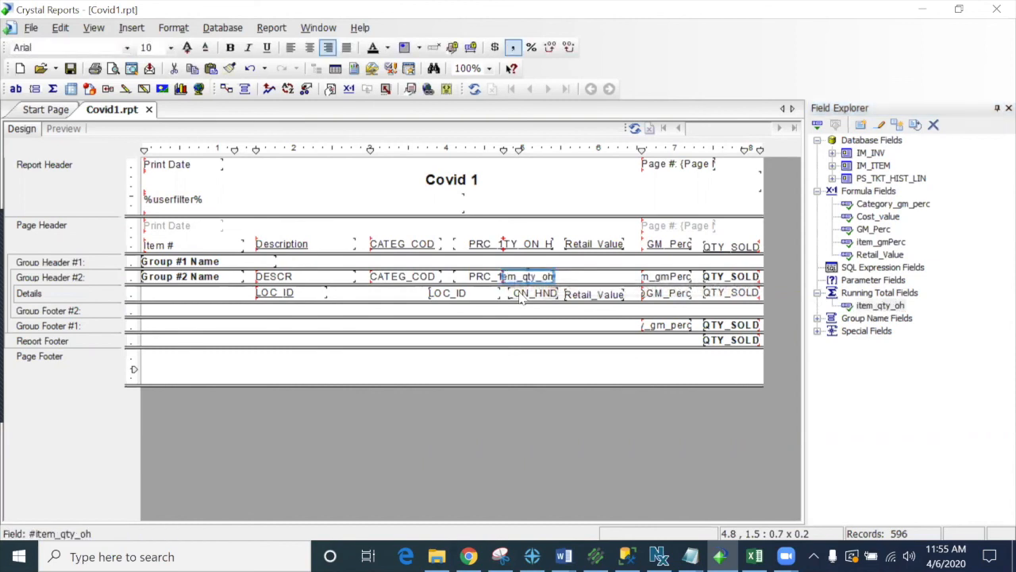
left_click(64, 129)
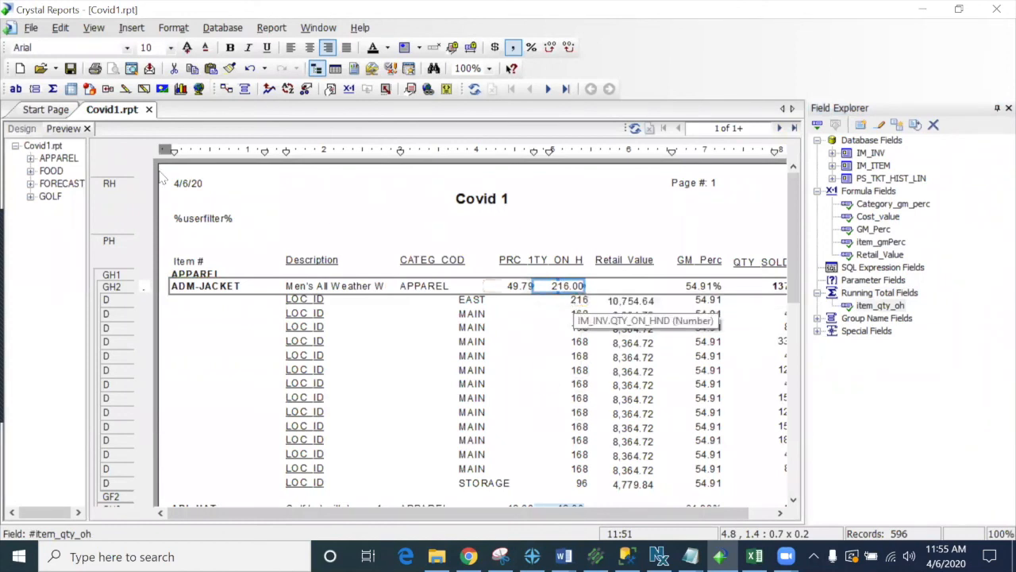
left_click(21, 129)
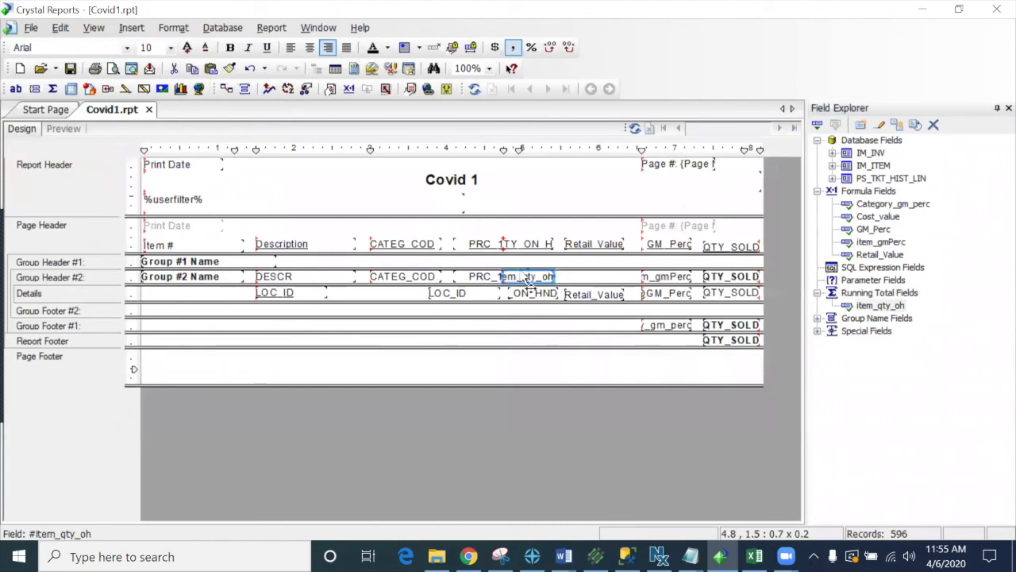
Move item_qty_oh to Group Footer #2, preview the report, and remove both of its decimal places
left_click_drag(528, 282, 522, 311)
left_click(56, 134)
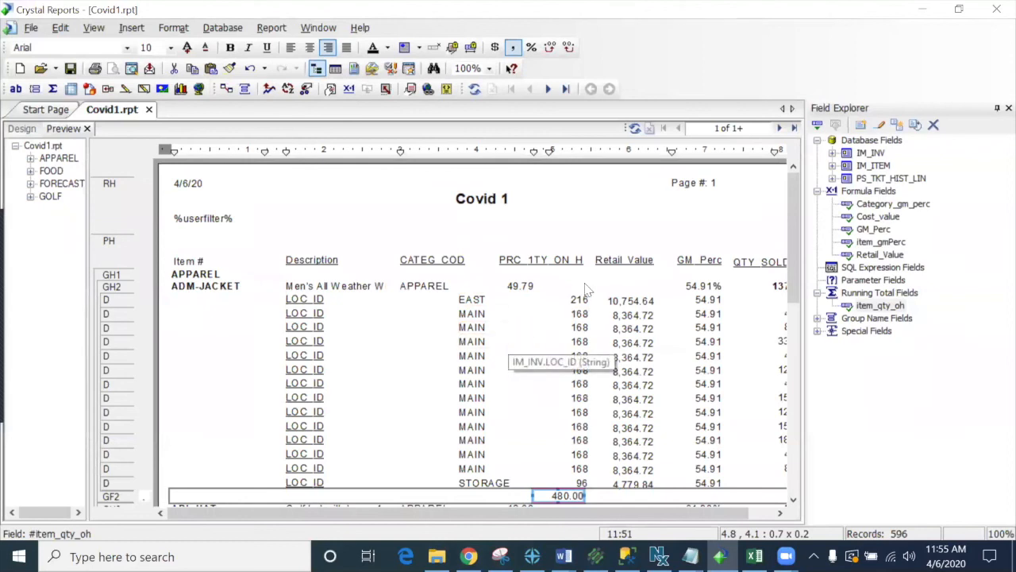
scroll(498, 415, "down", 1)
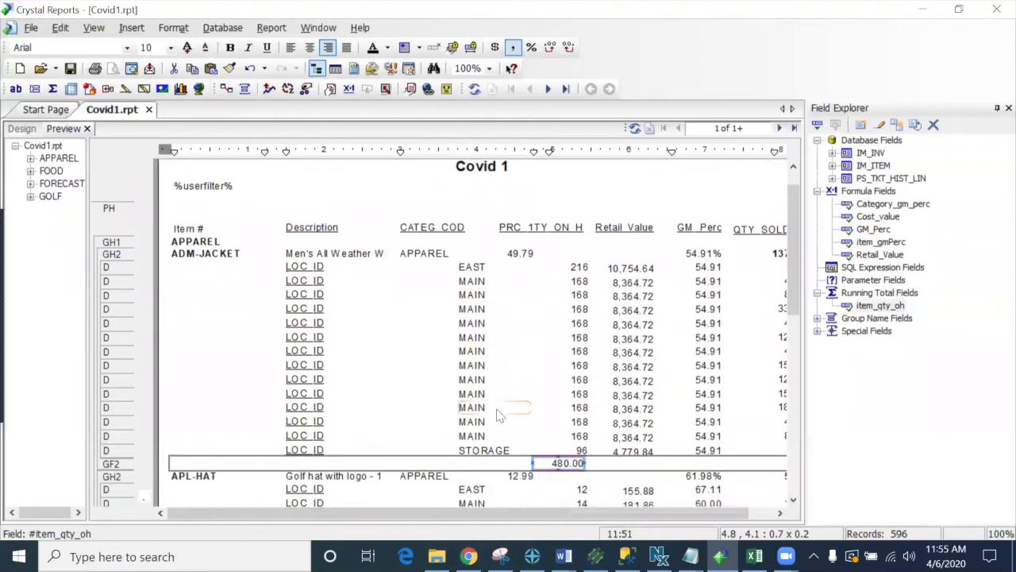
scroll(501, 414, "down", 1)
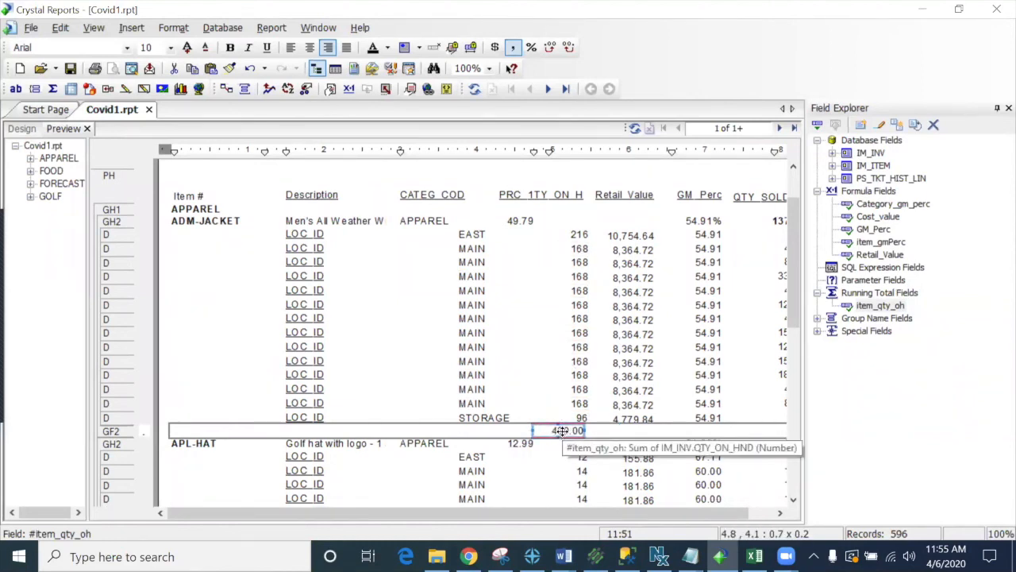
left_click_drag(562, 430, 566, 236)
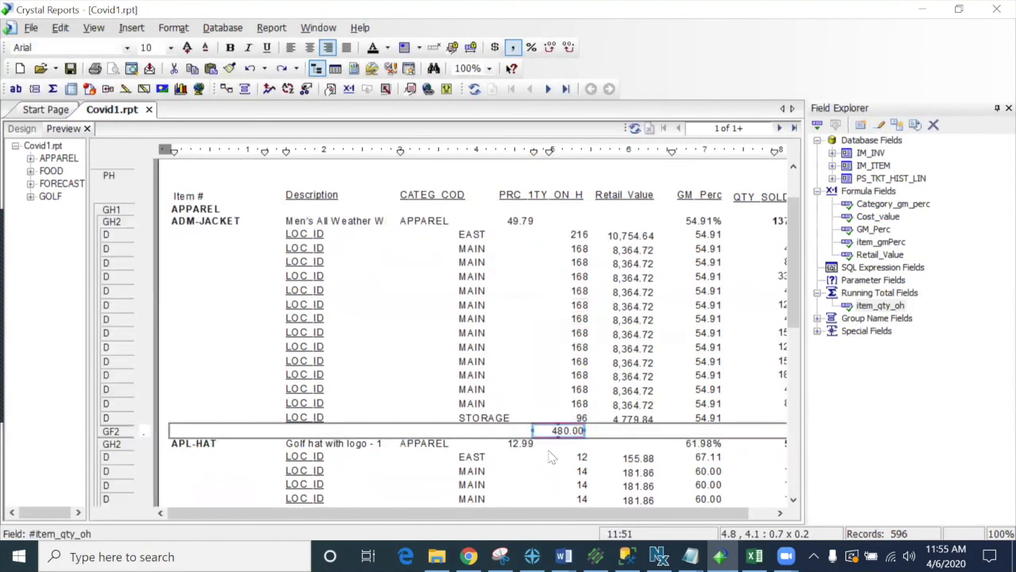
double_click(568, 47)
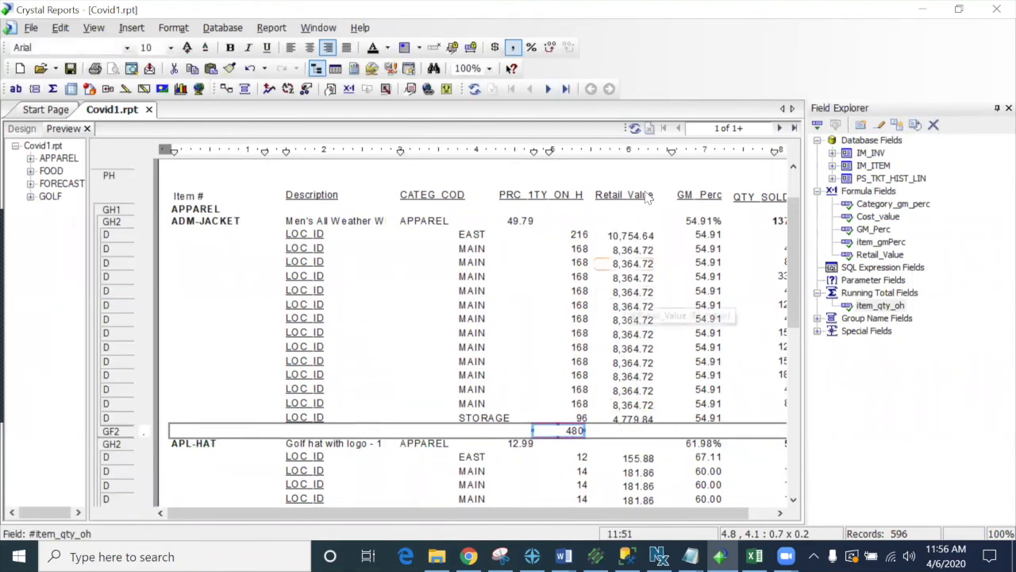
Start another running total field named item_retail_val that sums the Retail_Value formula
left_click(844, 293)
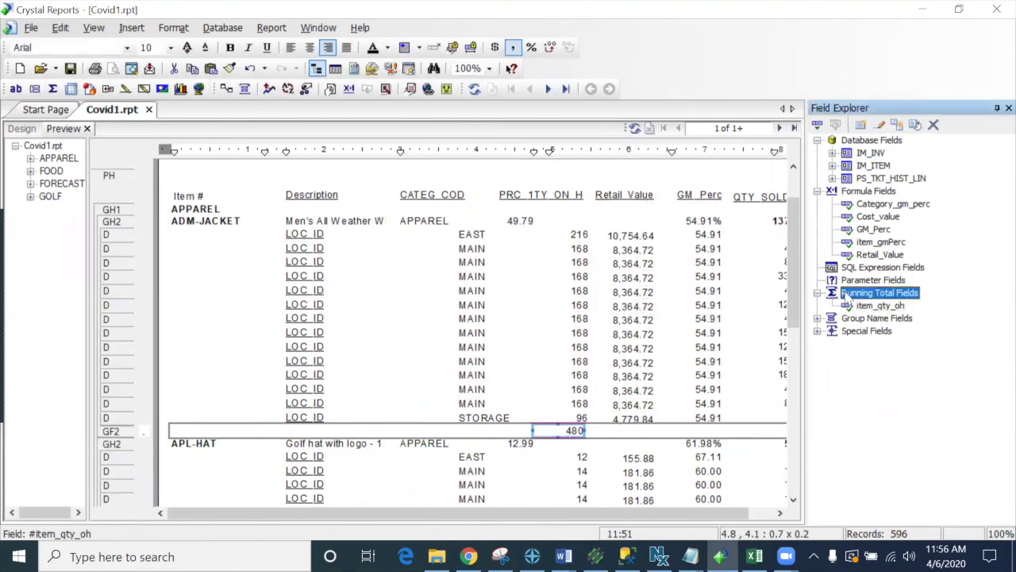
left_click(862, 125)
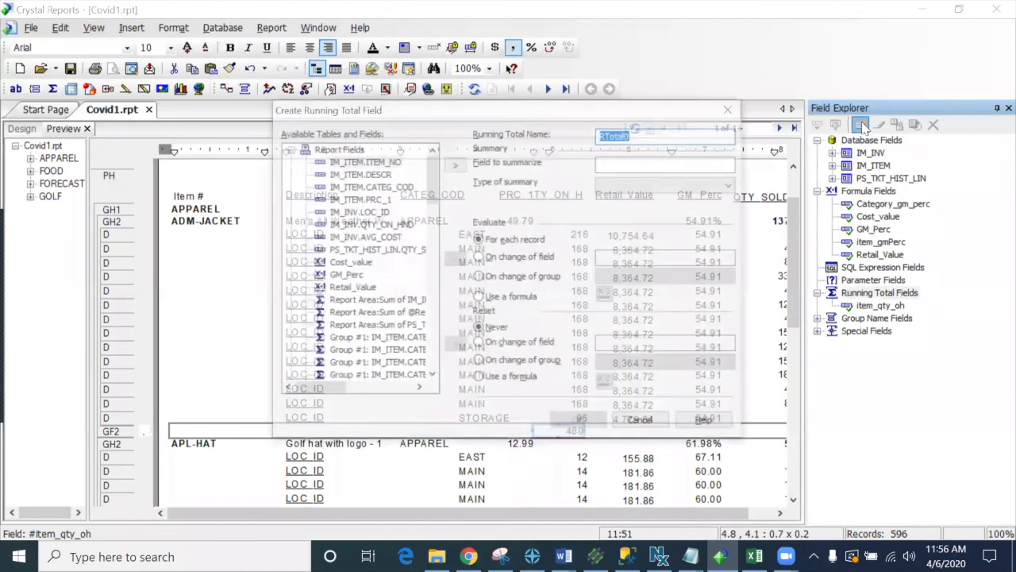
type("item_retail_val")
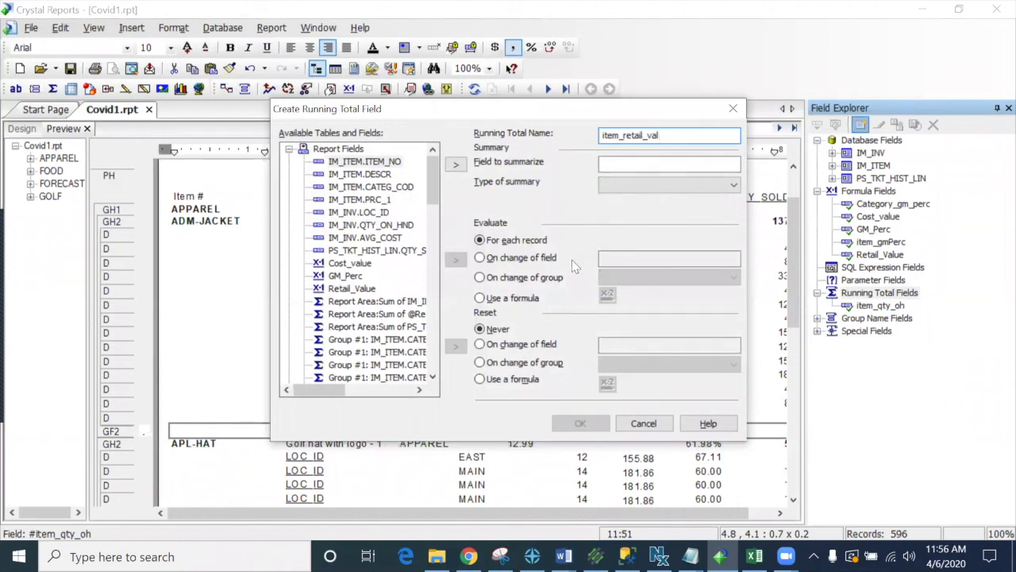
left_click(350, 291)
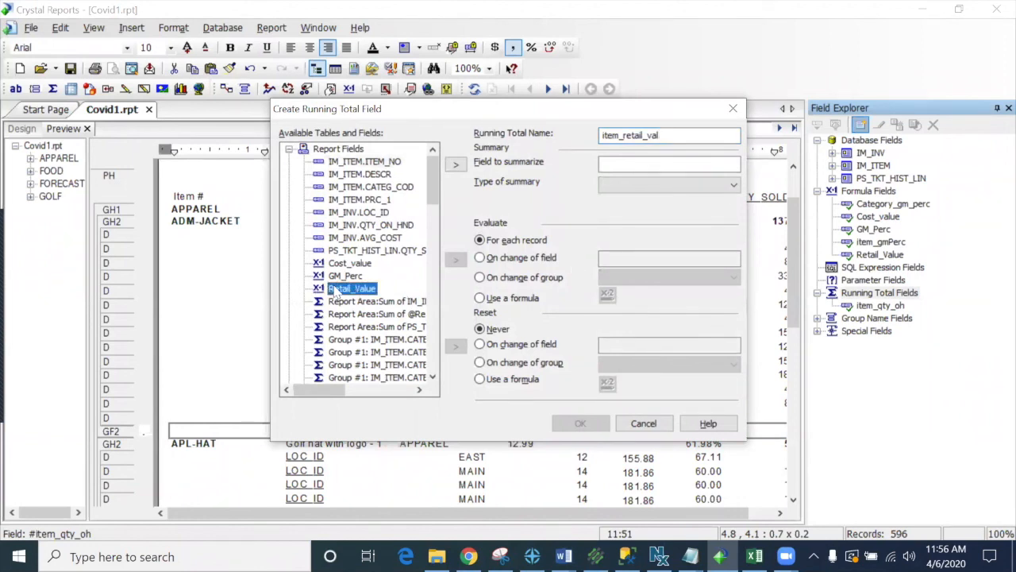
left_click(455, 164)
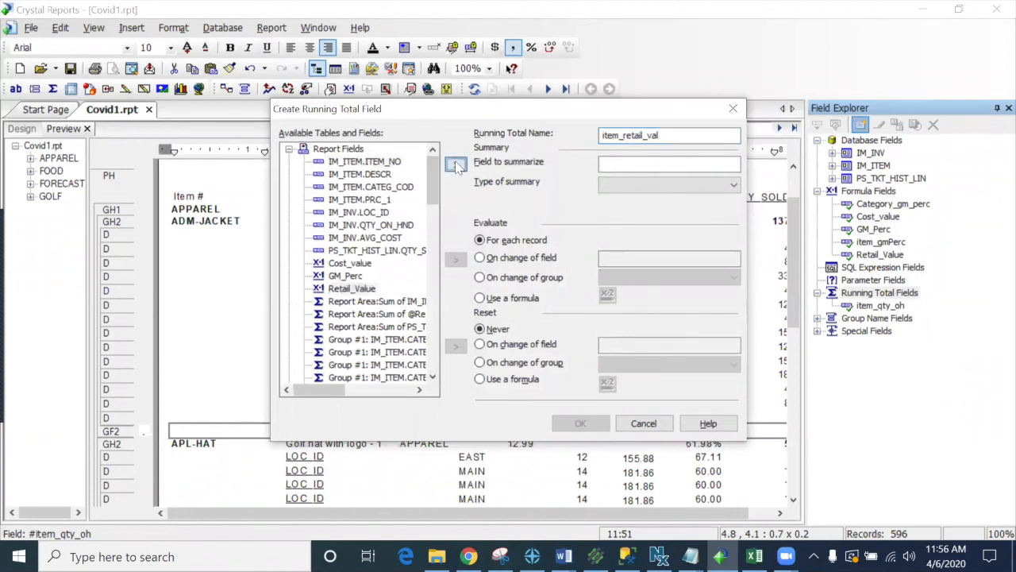
Evaluate item_retail_val on change of field IM_INV.LOC_ID, reset it on change of Group #2 IM_ITEM.ITEM_NO, and create the running total
left_click(504, 260)
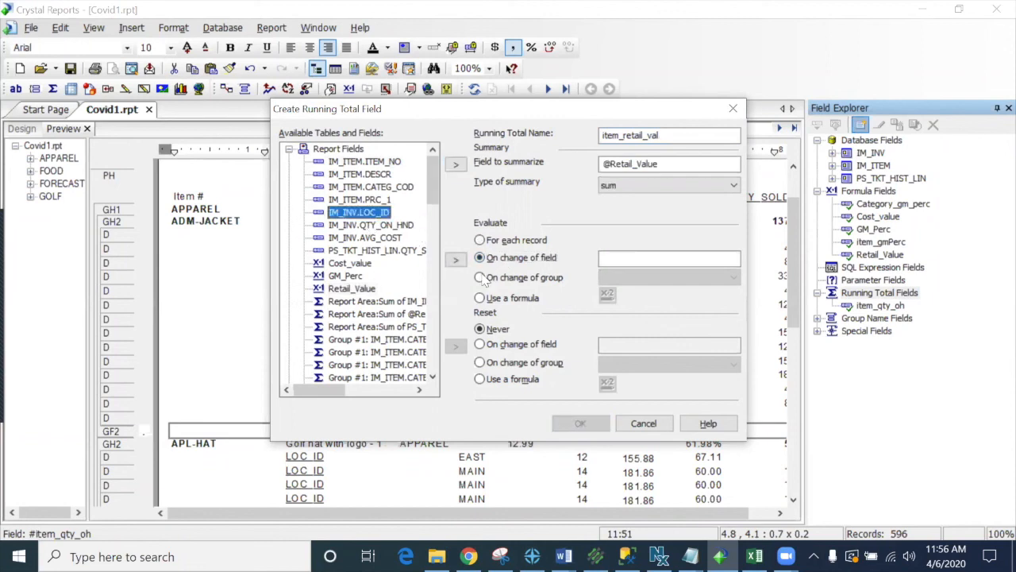
left_click(458, 259)
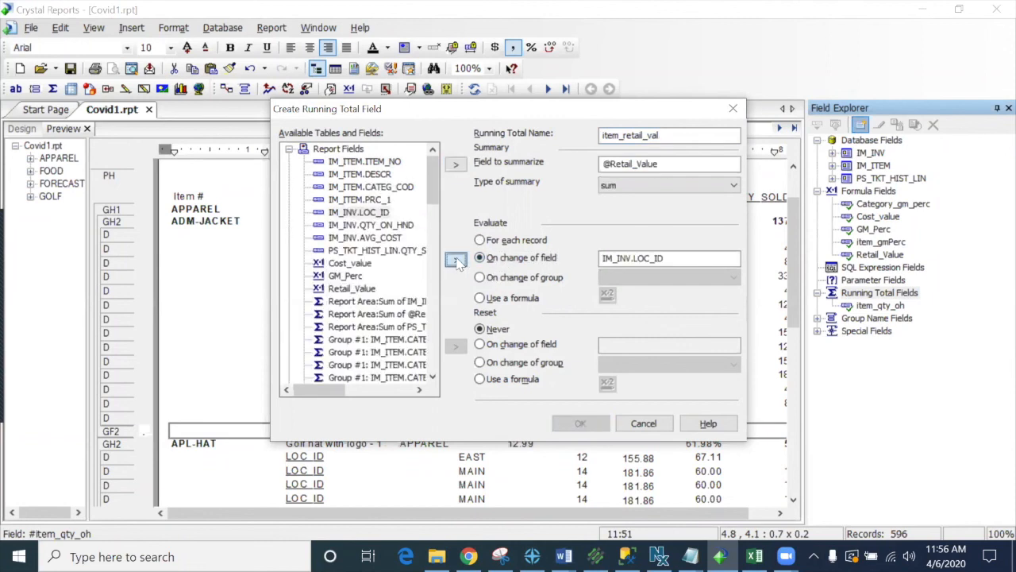
left_click(488, 364)
left_click(675, 364)
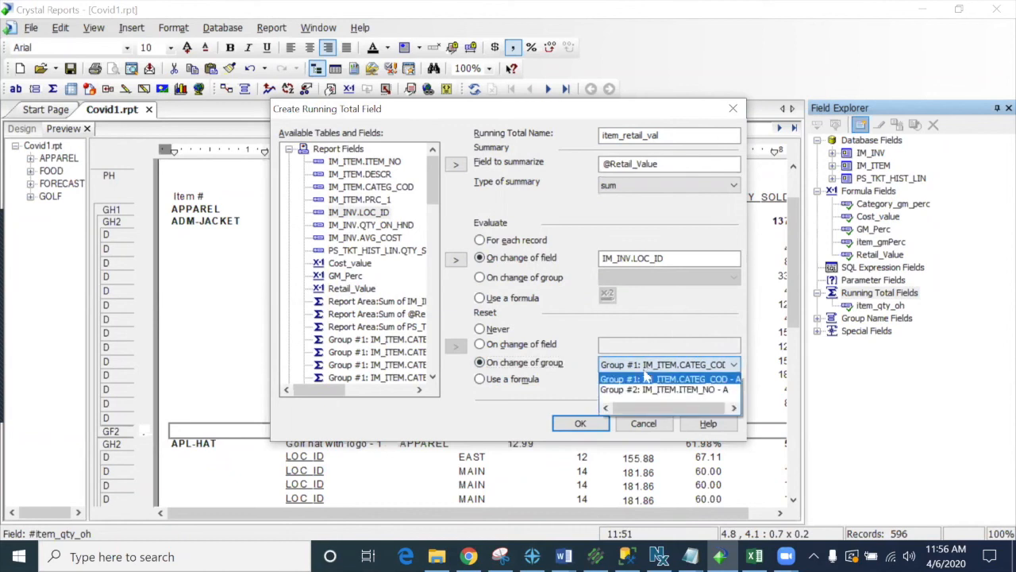
left_click(648, 390)
left_click(580, 424)
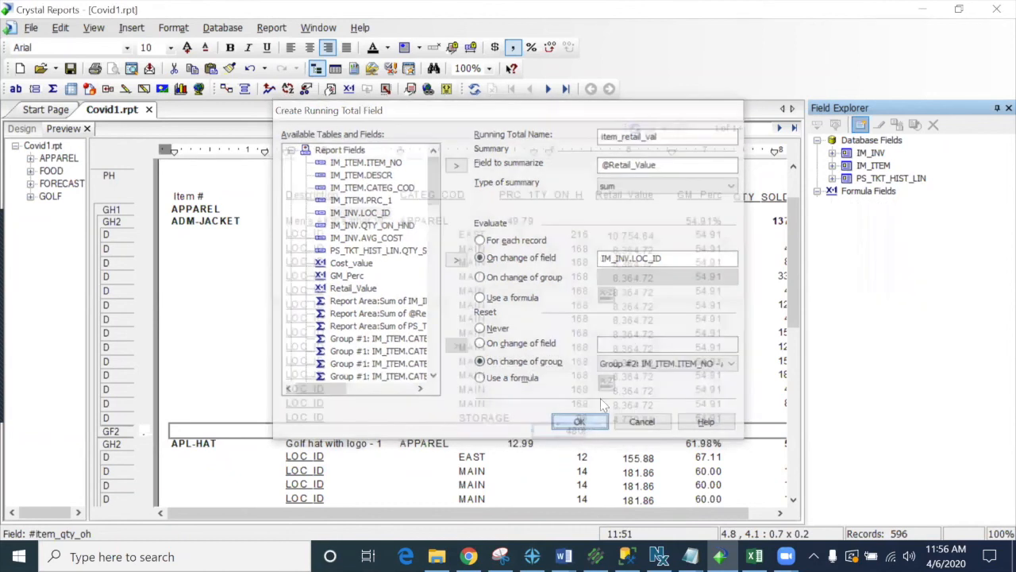
Insert item_retail_val into Group Footer #2 in the Retail_Value column and review the item totals in the preview
left_click_drag(872, 321, 610, 433)
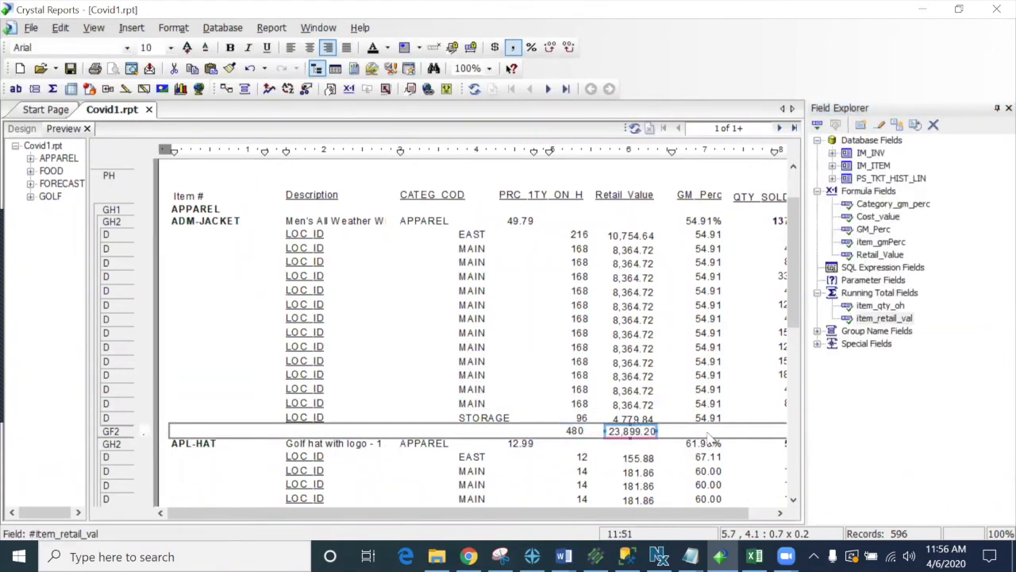
left_click(760, 437)
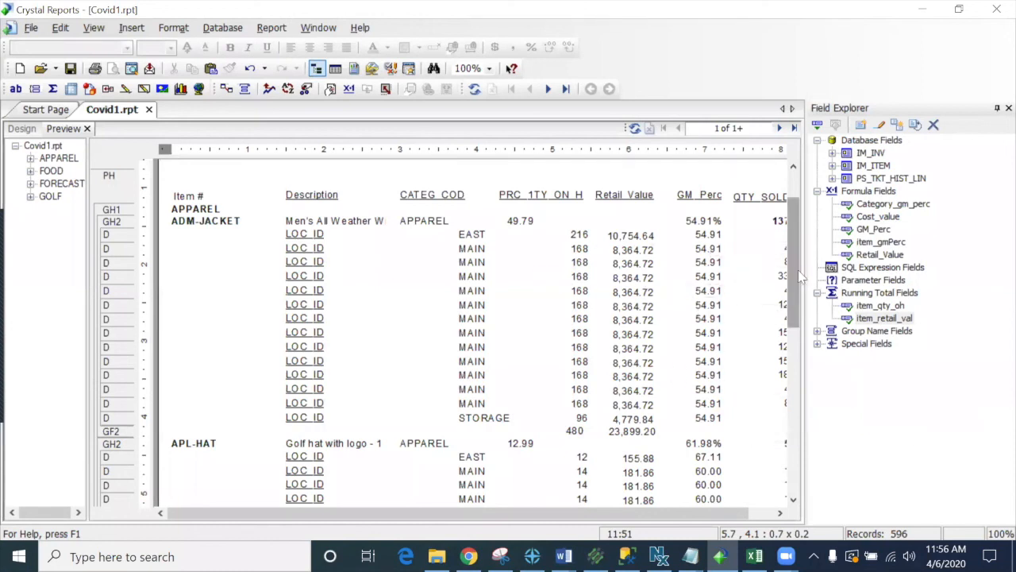
scroll(796, 279, "down", 3)
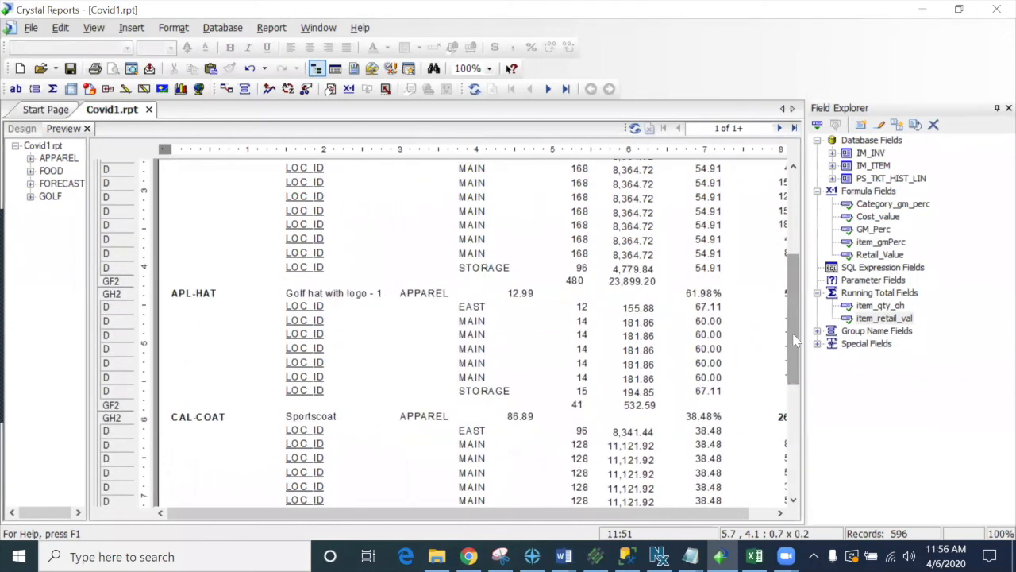
scroll(805, 284, "up", 4)
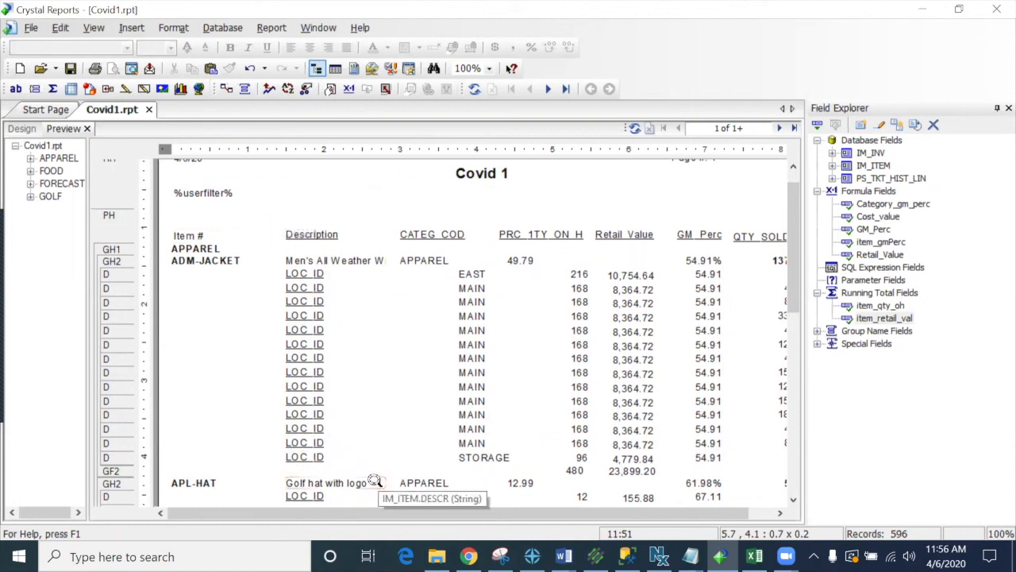
Add IM_INV.LOC_ID as a third group level beneath IM_ITEM.ITEM_NO in the report design
left_click(22, 129)
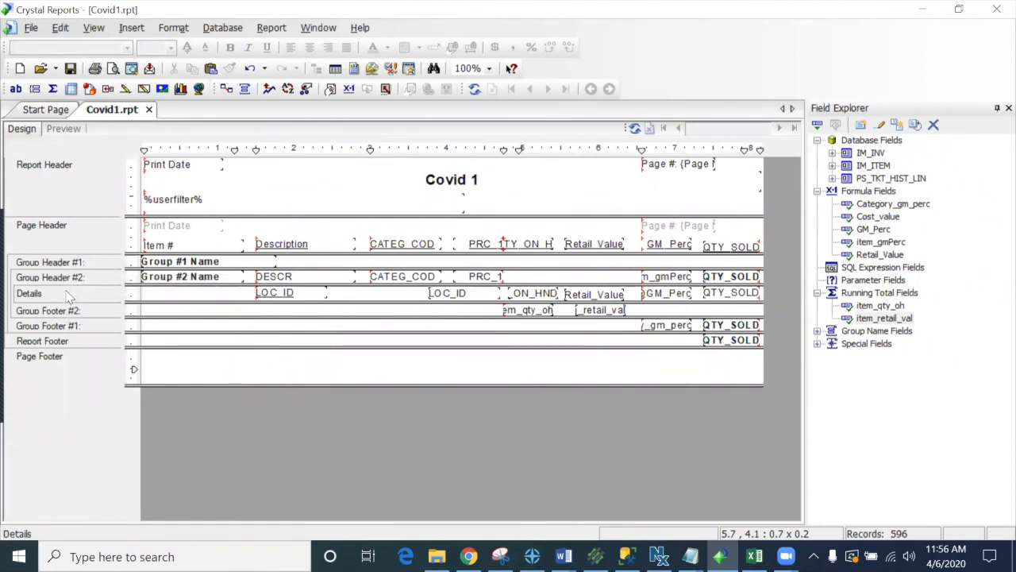
left_click(245, 90)
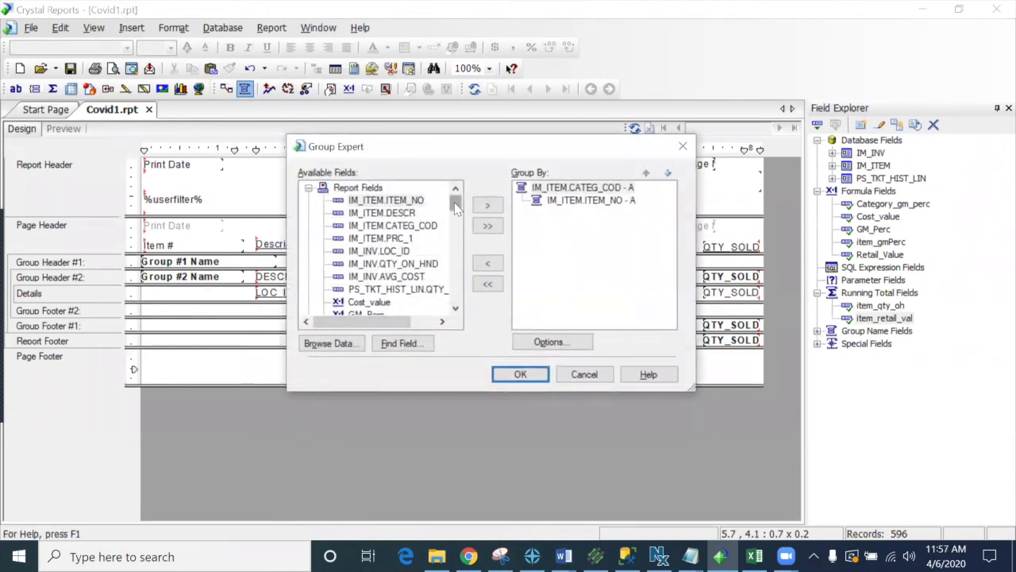
left_click(379, 252)
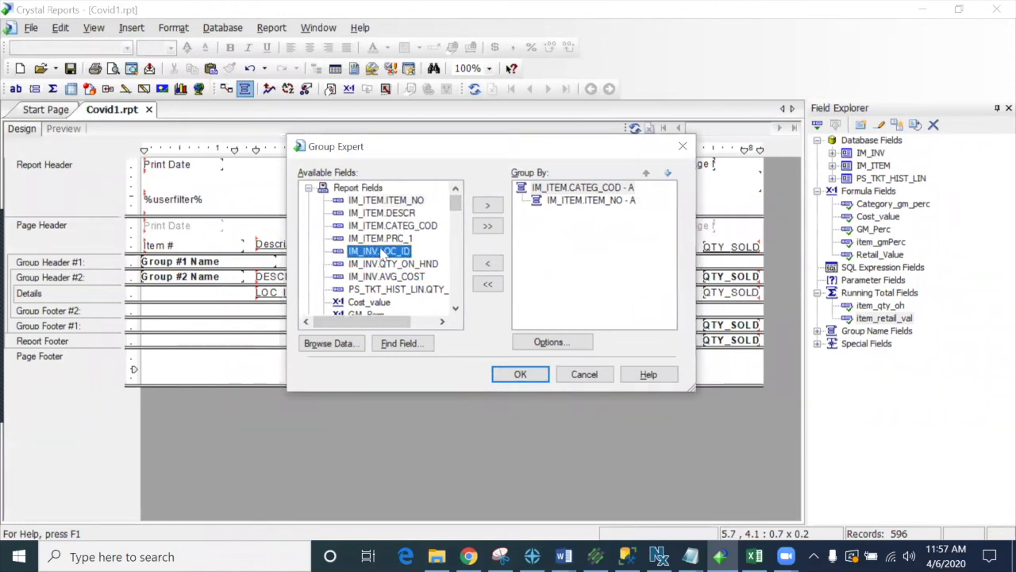
left_click(487, 206)
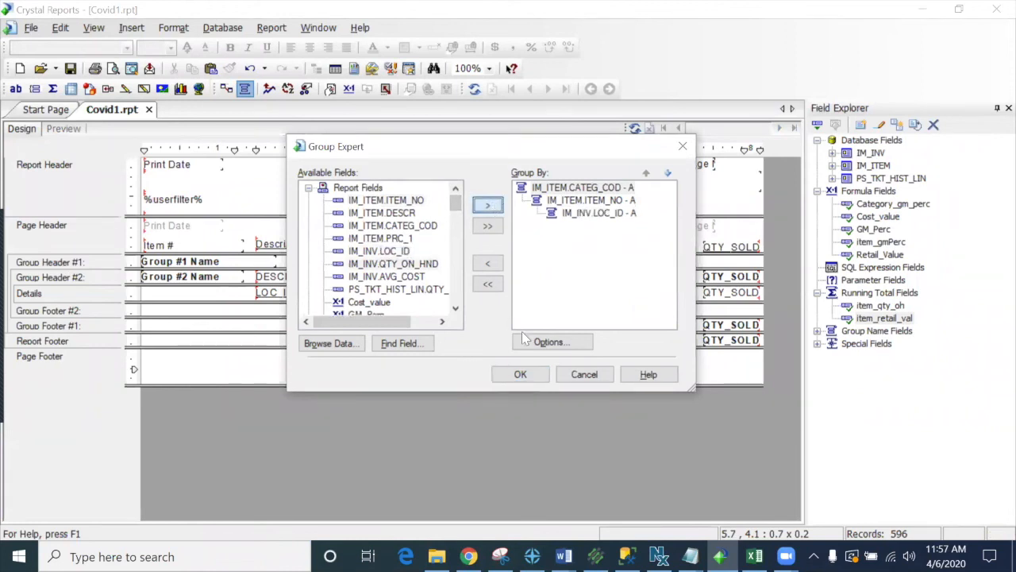
left_click(520, 374)
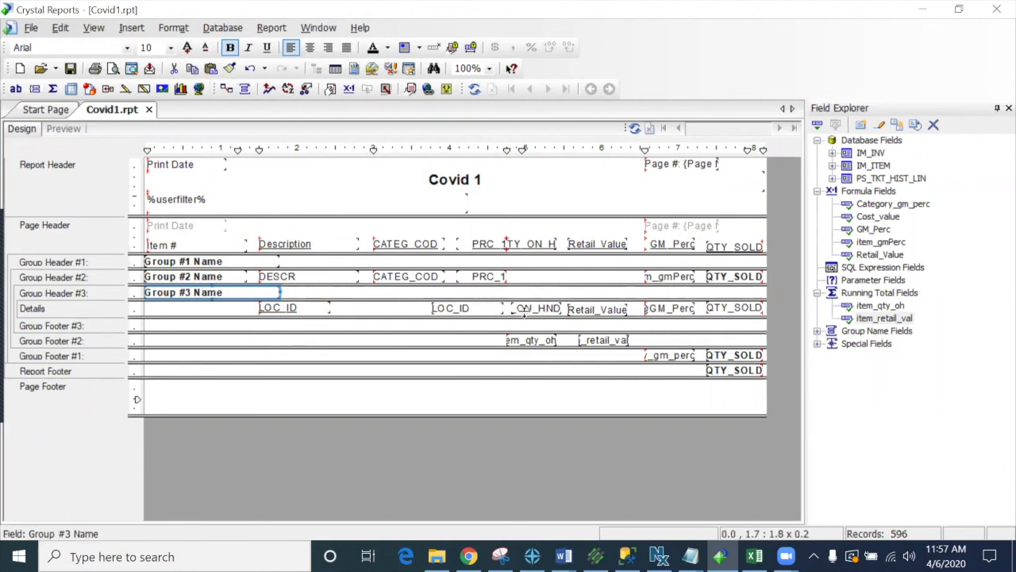
Move the QTY_ON_HND, Retail_Value, GM_Perc and LOC_ID fields from Details down into Group Footer #3
left_click_drag(537, 310, 539, 329)
left_click_drag(604, 310, 605, 327)
left_click_drag(664, 312, 659, 330)
left_click(746, 308)
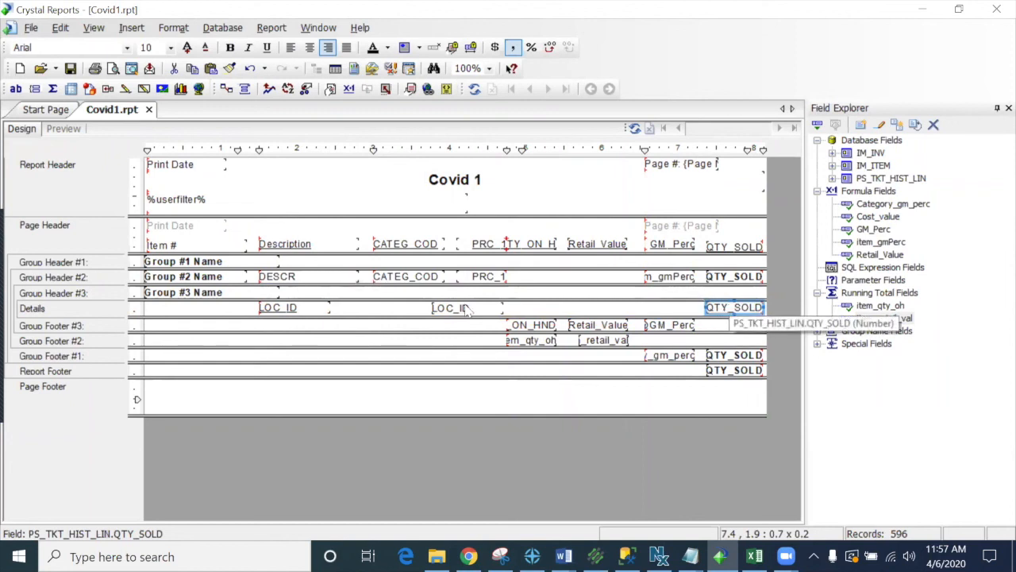
left_click_drag(453, 310, 453, 331)
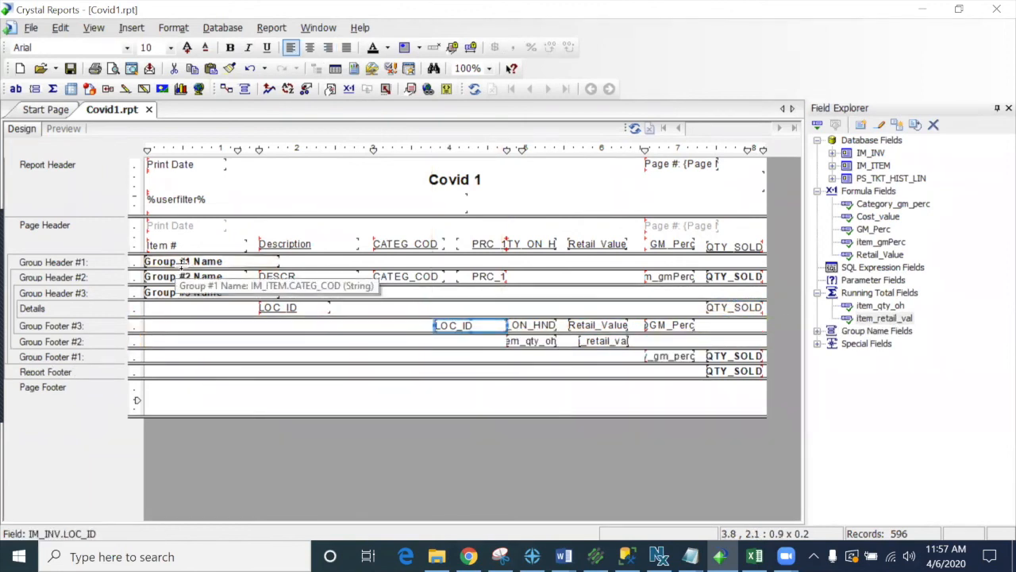
Insert a Sum of PS_TKT_HIST_LIN.QTY_SOLD for Group #3 IM_INV.LOC_ID and preview the report
left_click(720, 306)
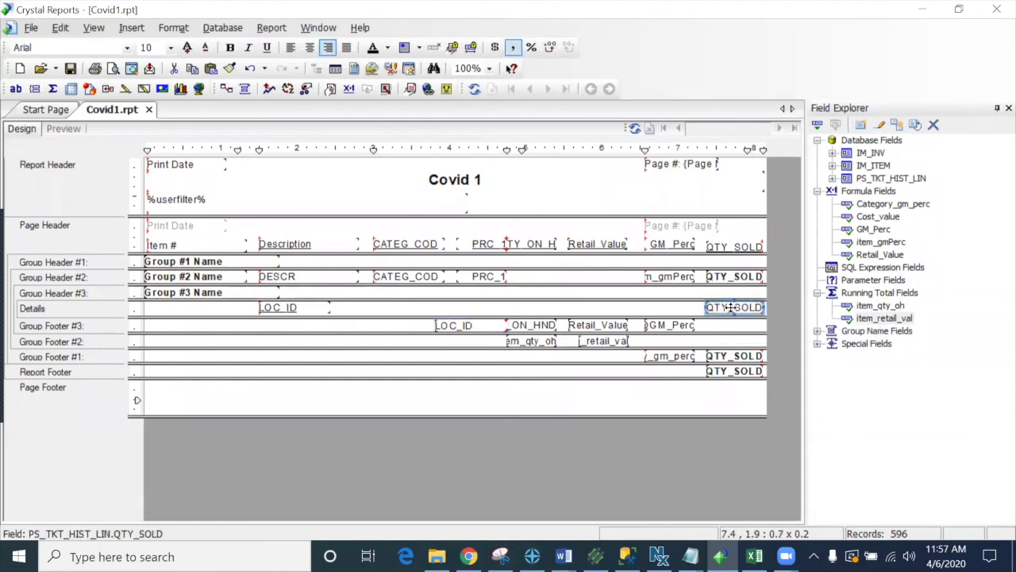
left_click(52, 89)
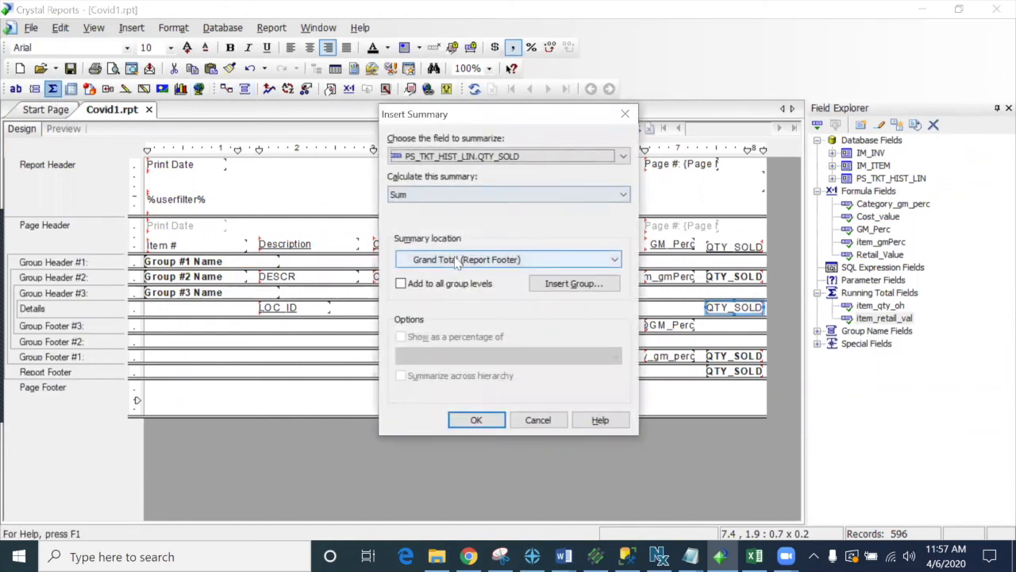
left_click(458, 260)
left_click(463, 314)
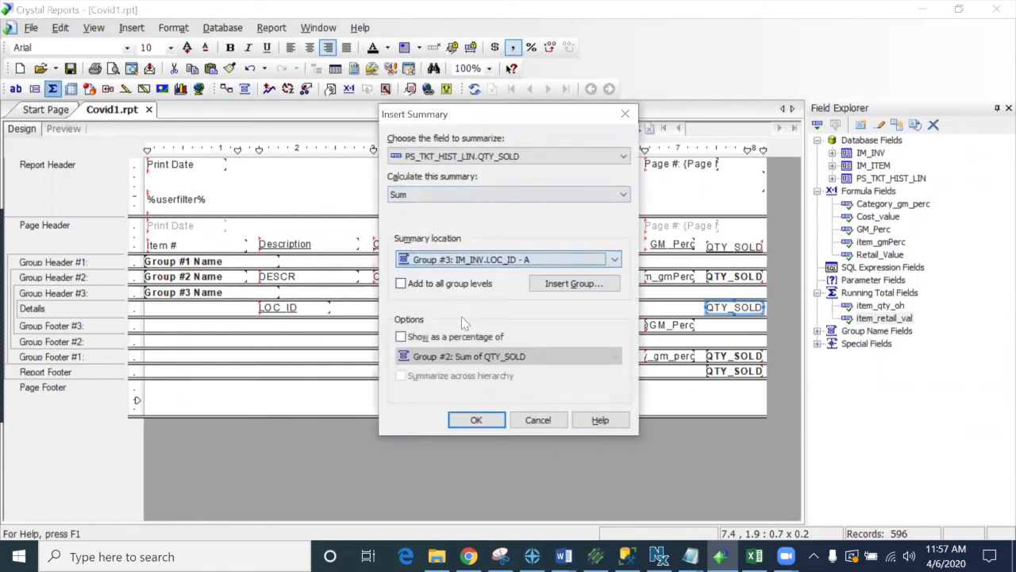
left_click(477, 420)
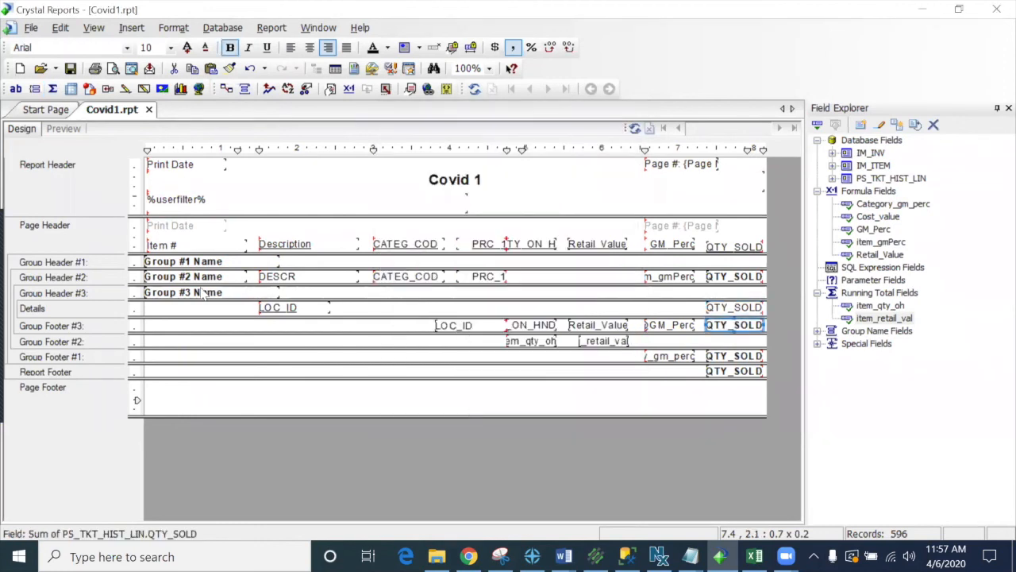
left_click(63, 128)
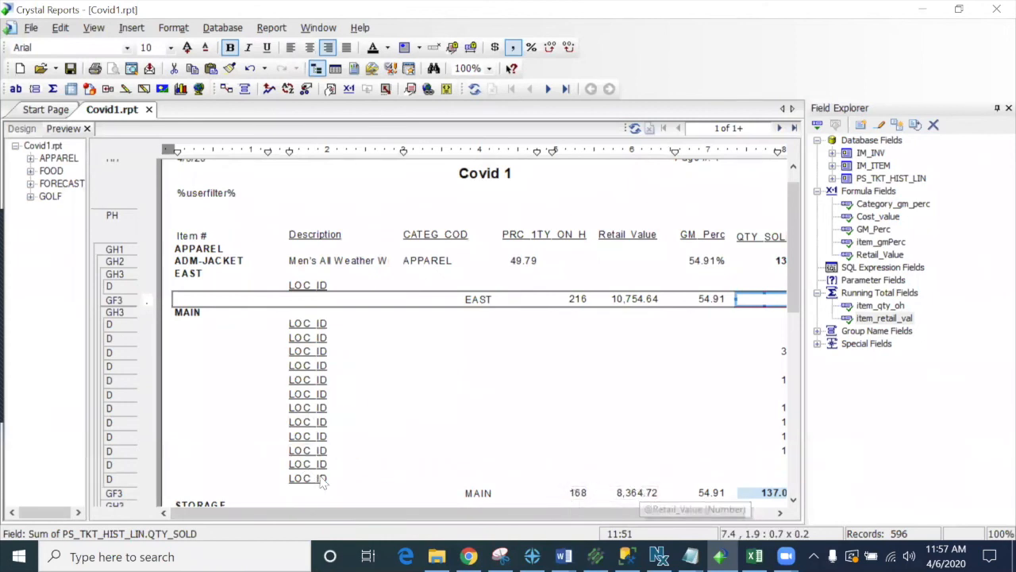
left_click_drag(448, 522, 329, 338)
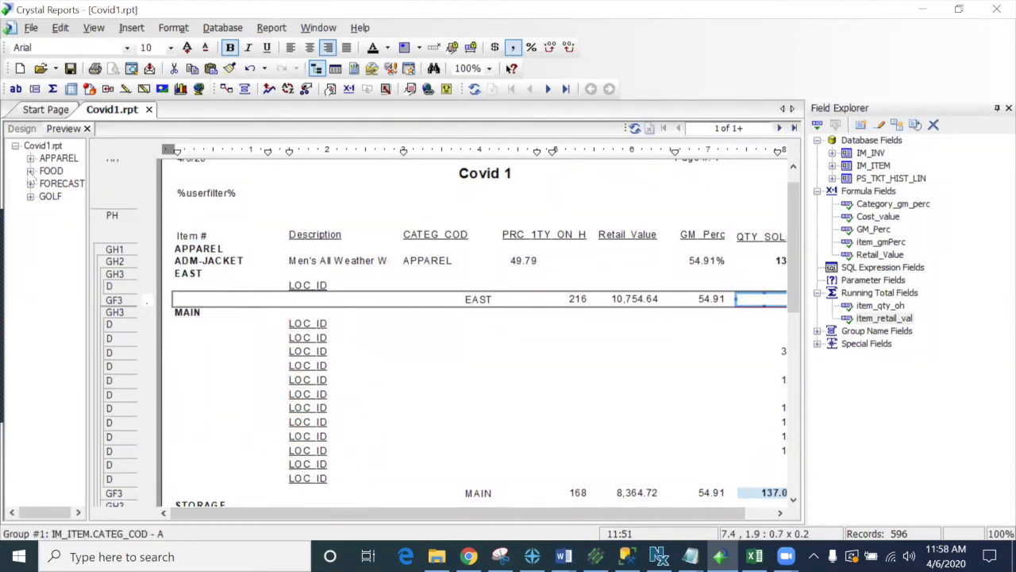
Suppress the Details section without drill-down and preview the report
left_click(23, 129)
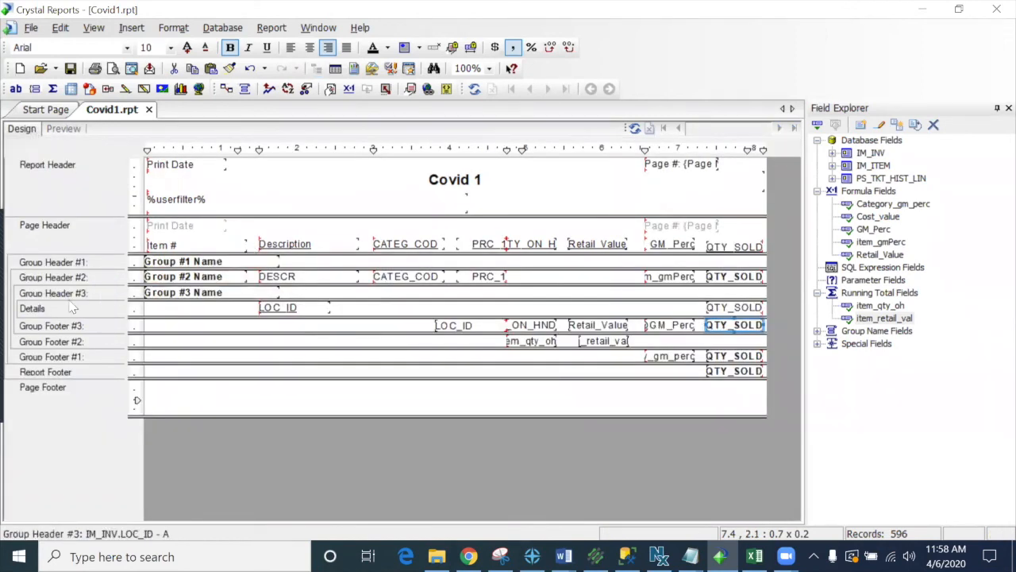
left_click(332, 90)
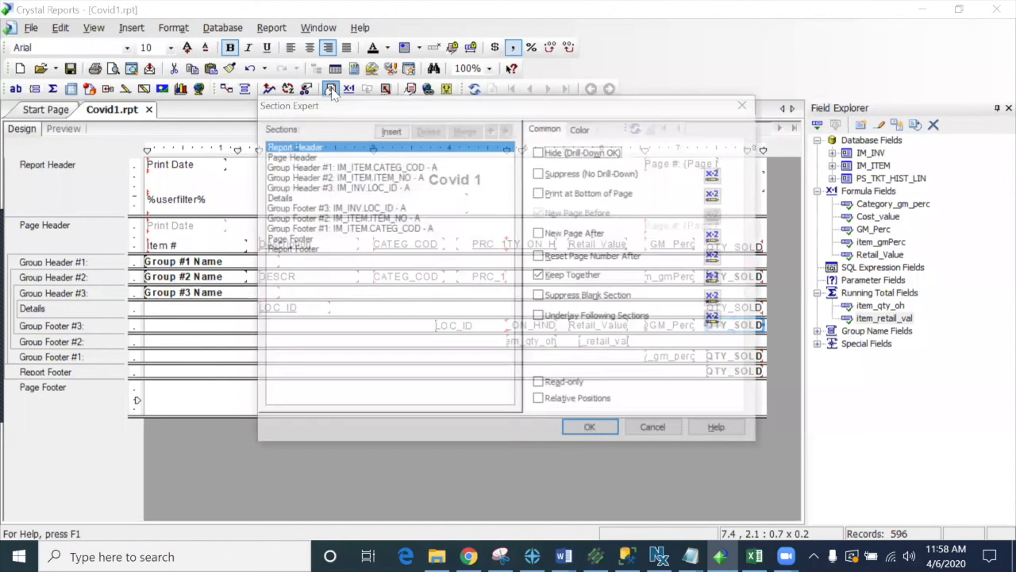
left_click(275, 197)
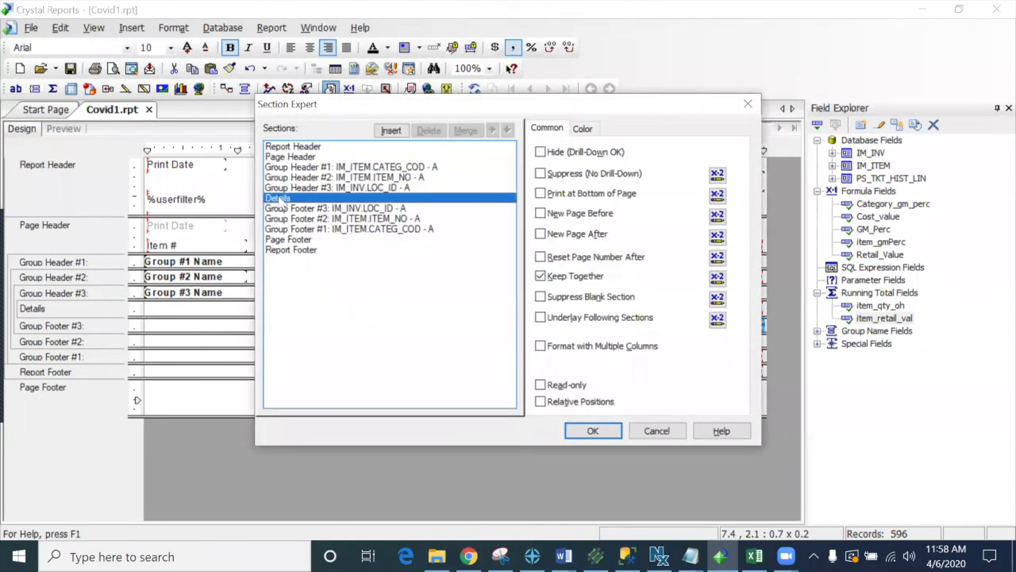
left_click(558, 180)
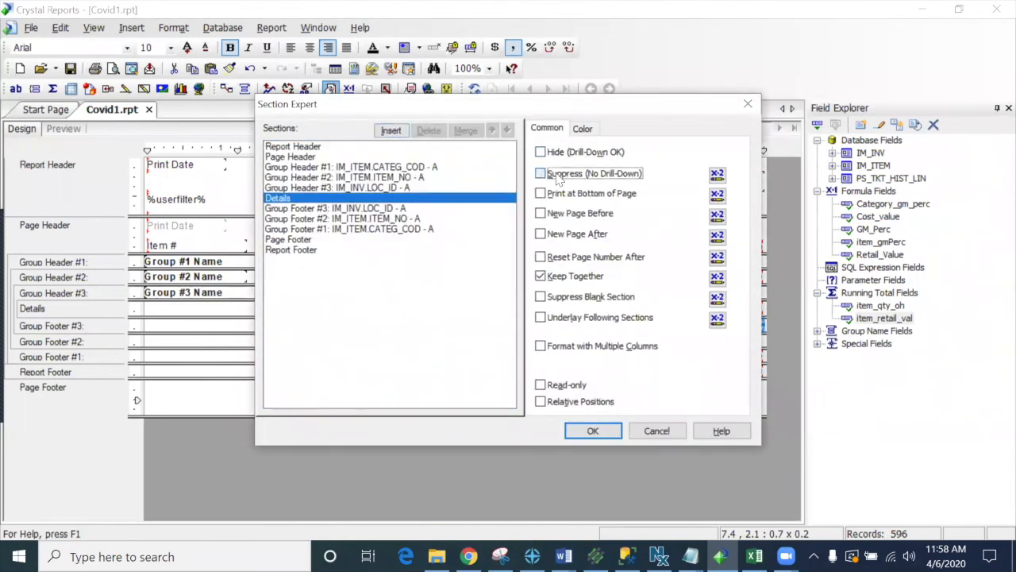
left_click(592, 430)
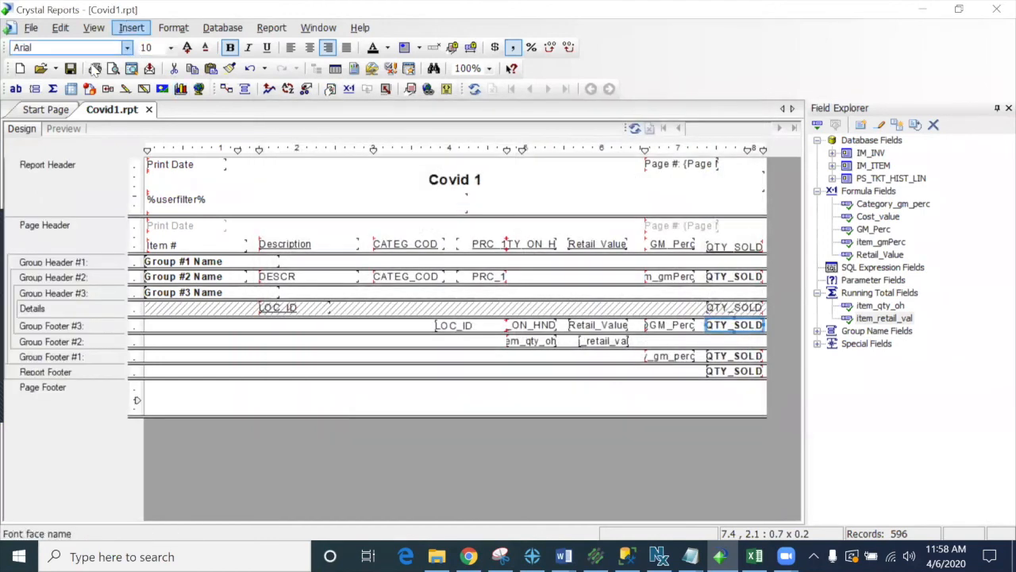
left_click(64, 129)
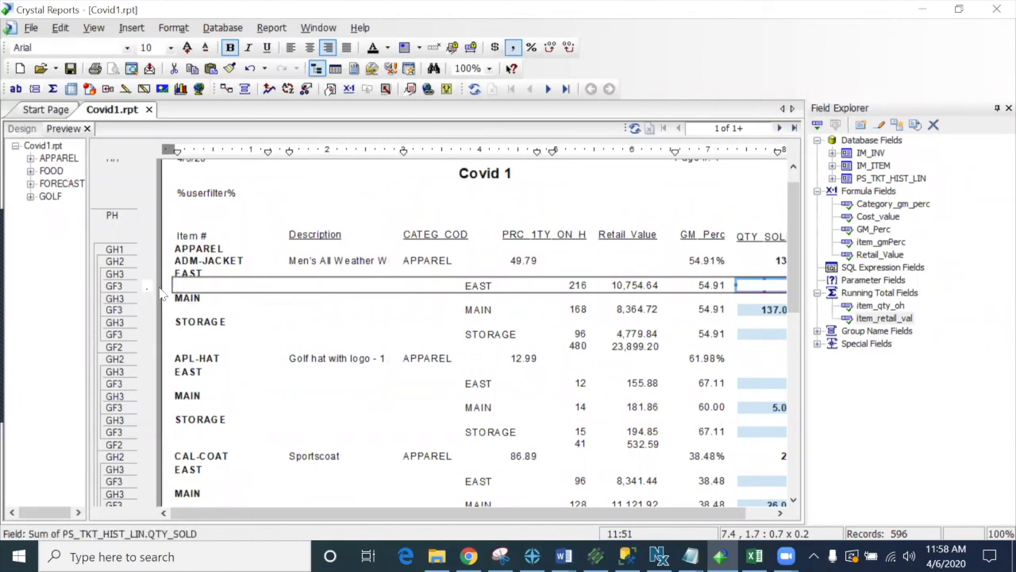
Suppress the Group Header #3 IM_INV.LOC_ID section without drill-down and review the location rows in the preview
left_click(331, 90)
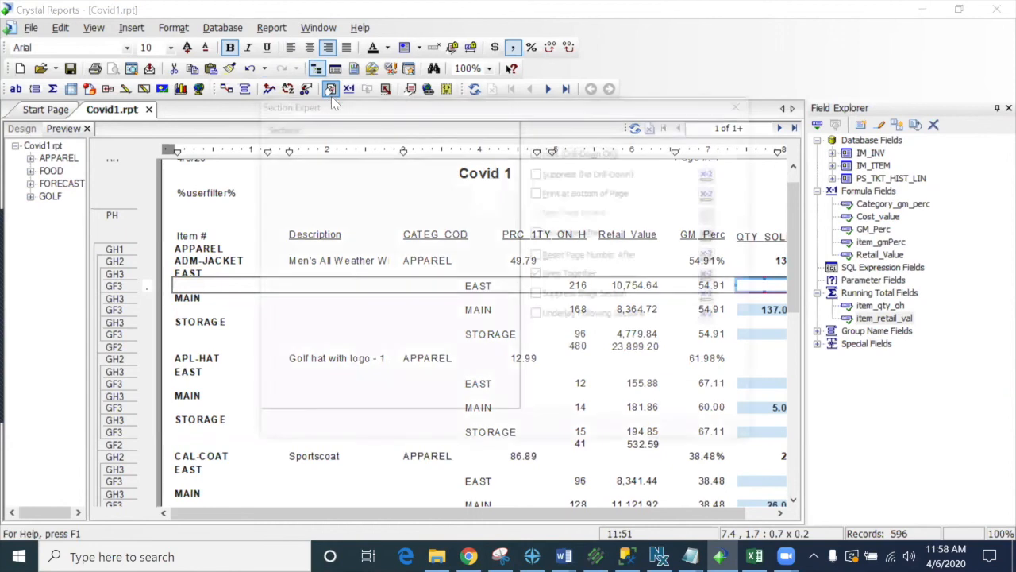
left_click(315, 188)
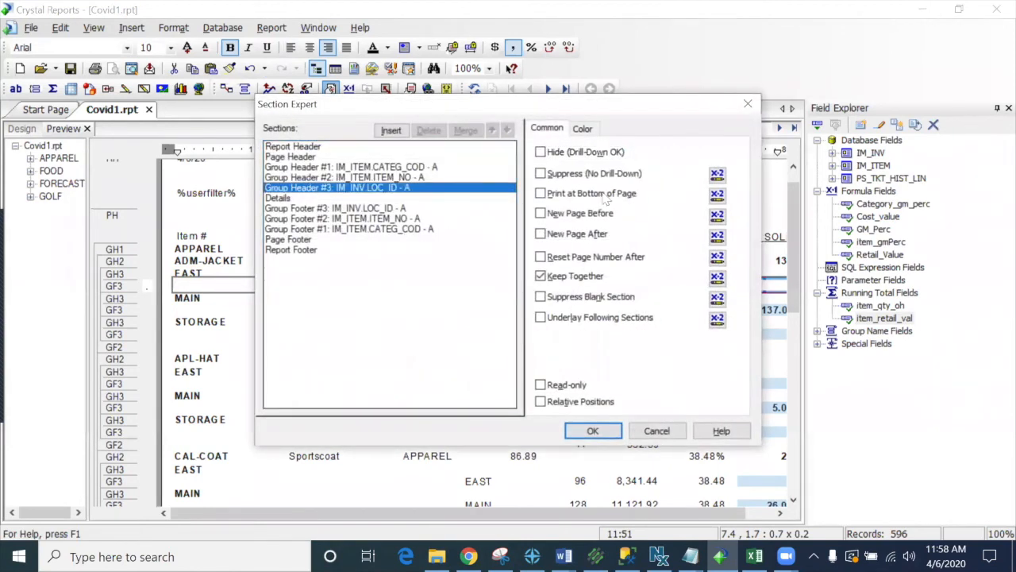
left_click(565, 176)
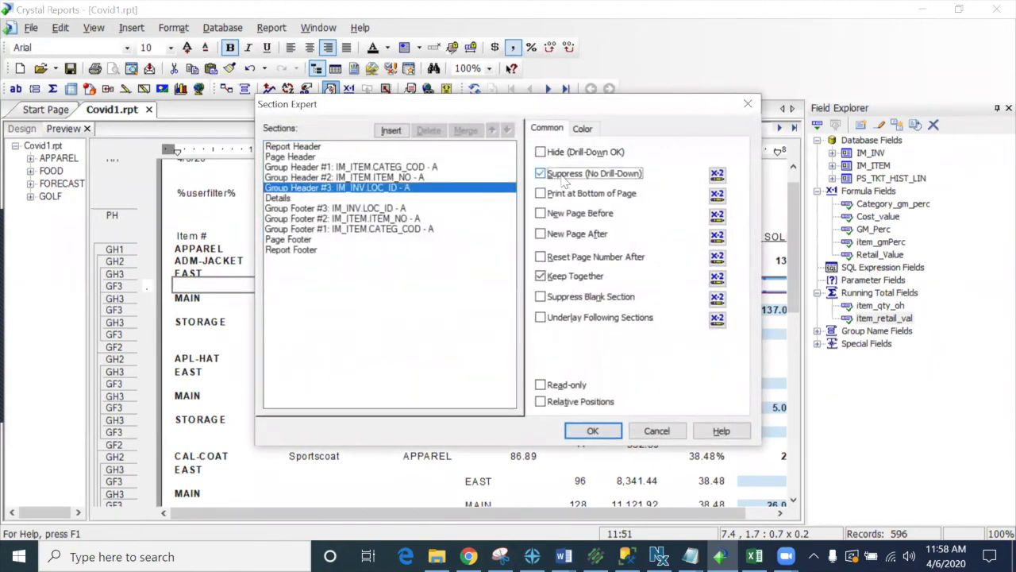
left_click(592, 430)
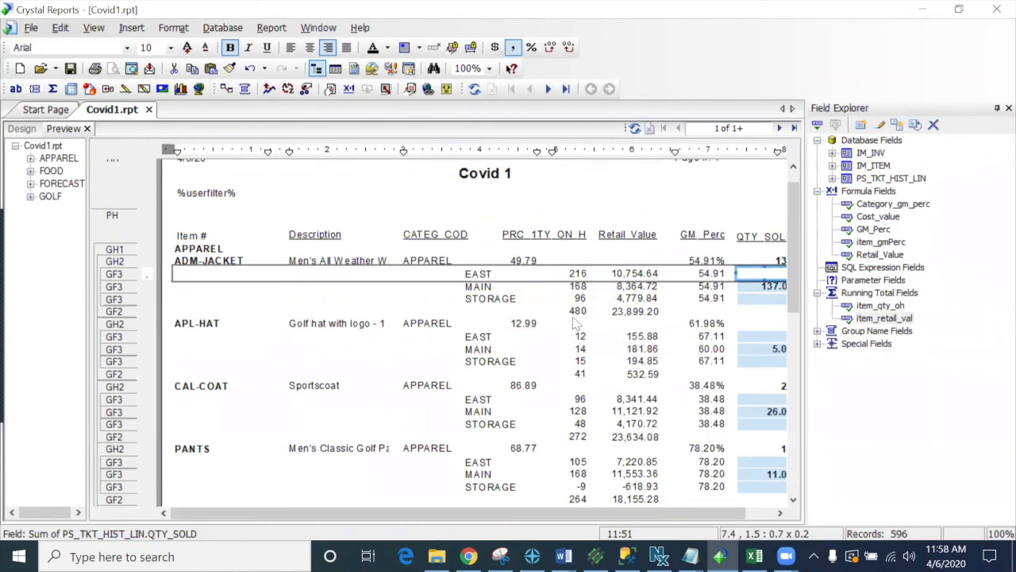
left_click(861, 293)
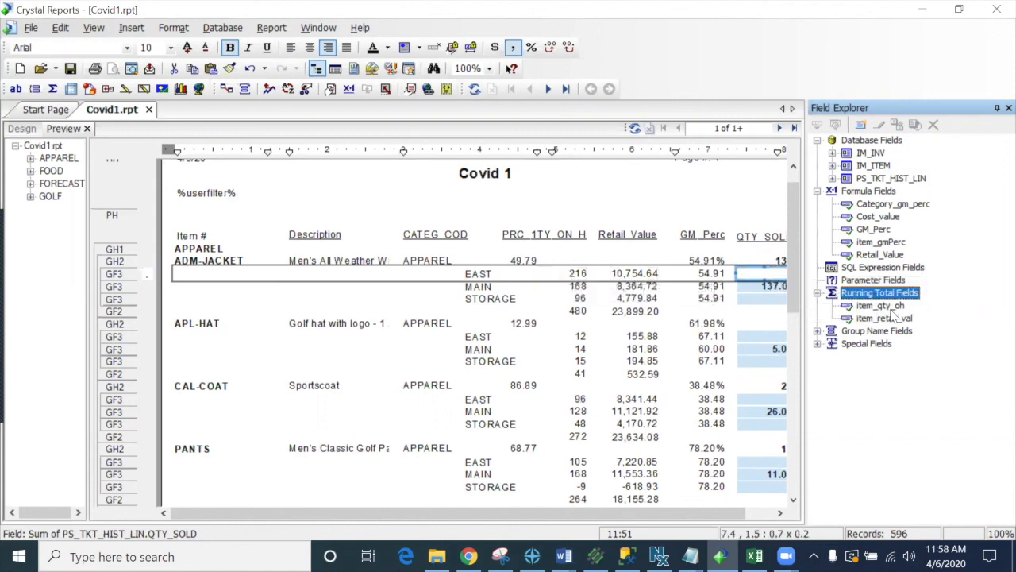
left_click(570, 275)
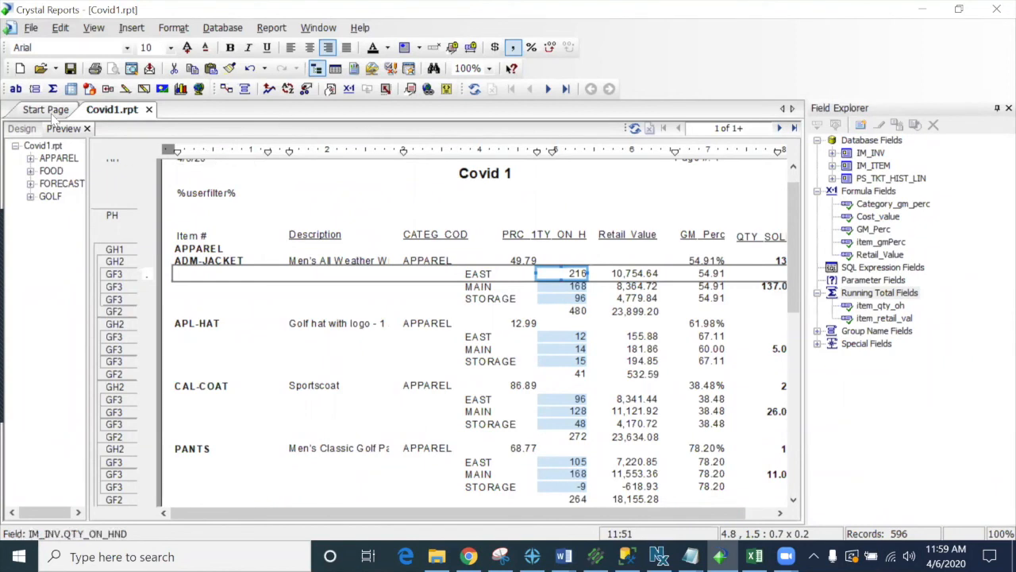
Make the CATEG_COD page heading taller, split it into CATEG and COD on two lines, and save the report
left_click(22, 131)
left_click(421, 244)
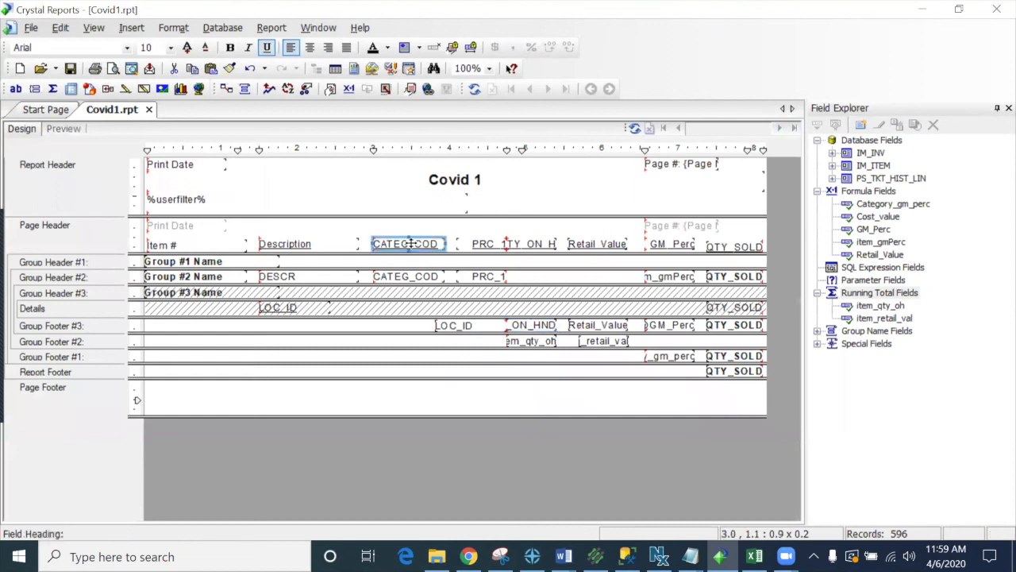
left_click_drag(408, 238, 408, 225)
double_click(412, 231)
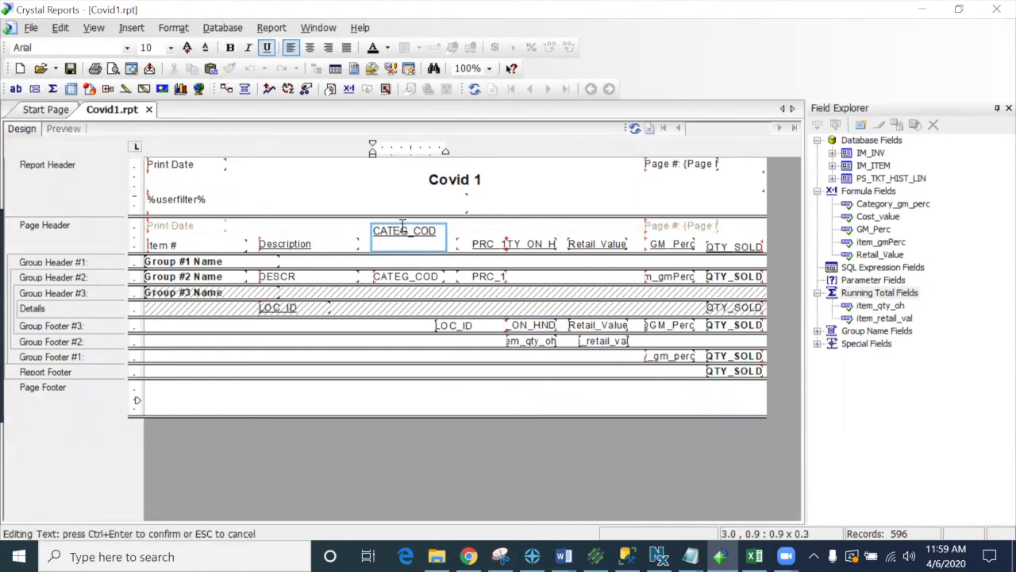
key("Return")
key("Delete")
left_click(346, 232)
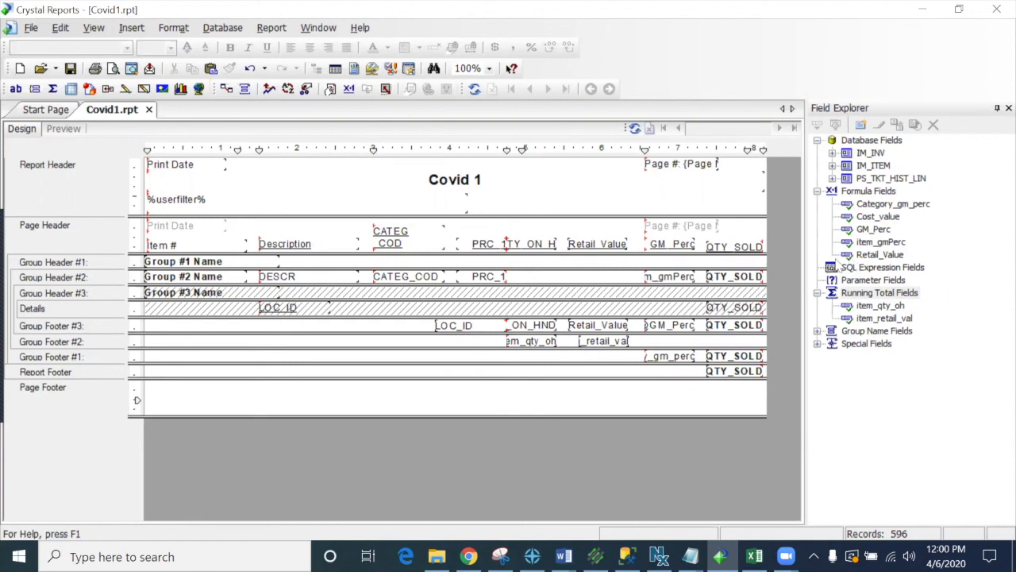
left_click(71, 71)
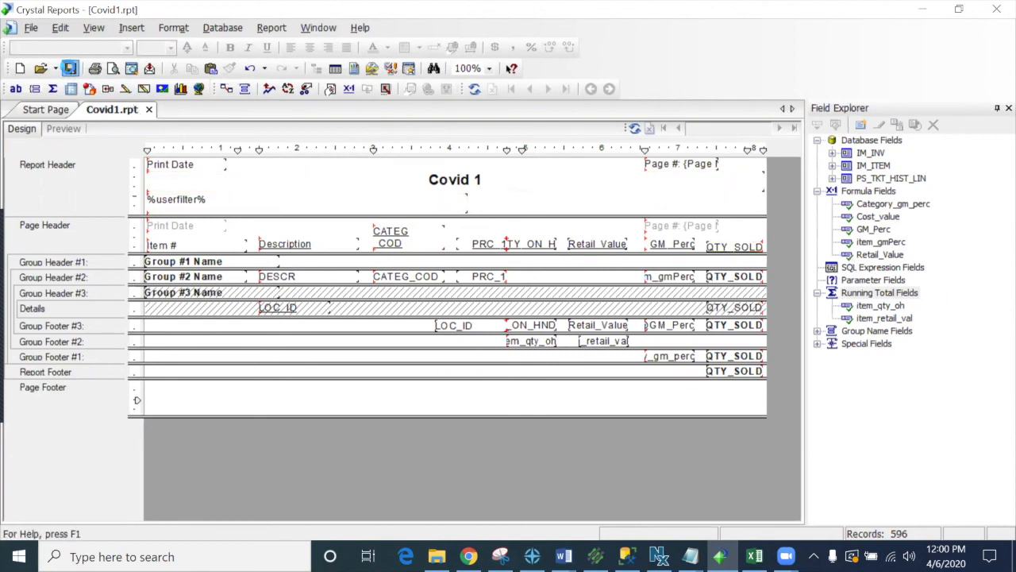